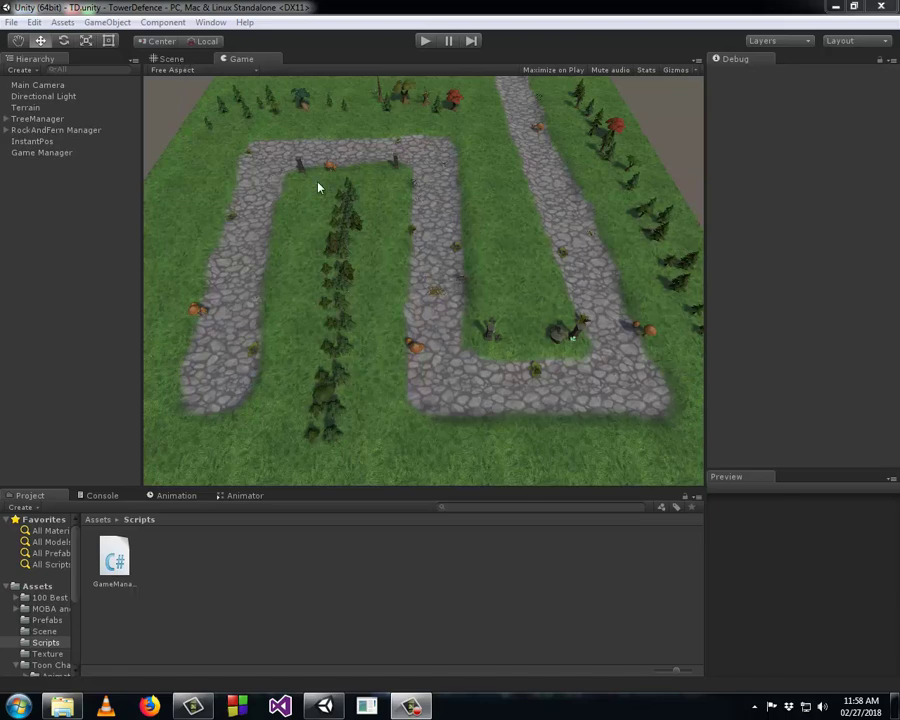
- Switch to the Scene view and orbit and zoom onto a straight section of the stone path
{"action": "left_click", "coordinate": [180, 62]}
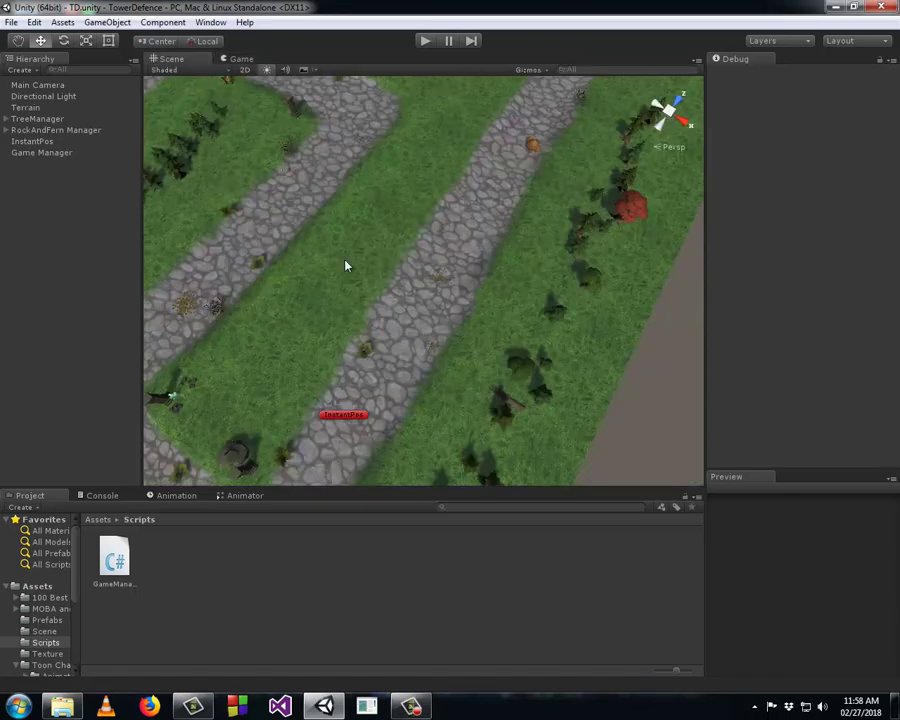
{"action": "mouse_move", "coordinate": [345, 263]}
{"action": "left_mouse_down", "text": "alt"}
{"action": "mouse_move", "coordinate": [400, 247]}
{"action": "mouse_move", "coordinate": [333, 290]}
{"action": "mouse_move", "coordinate": [484, 376]}
{"action": "mouse_move", "coordinate": [466, 392]}
{"action": "mouse_move", "coordinate": [507, 412]}
{"action": "mouse_move", "coordinate": [428, 396]}
{"action": "mouse_move", "coordinate": [502, 438]}
{"action": "mouse_move", "coordinate": [478, 416]}
{"action": "mouse_move", "coordinate": [464, 422]}
{"action": "mouse_move", "coordinate": [488, 414]}
{"action": "left_mouse_up", "text": "alt"}
{"action": "scroll", "coordinate": [333, 290], "scroll_direction": "up", "scroll_amount": 3}
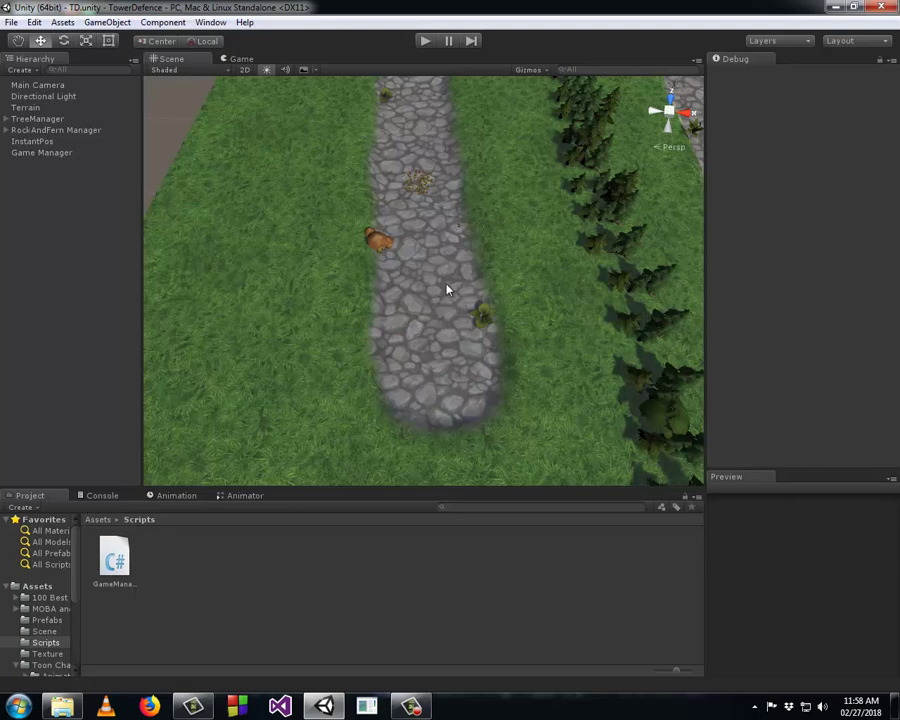
- Navigate from Assets into MOBA and Tower Defense, then into its Prefabs_props folder
{"action": "left_click", "coordinate": [45, 588]}
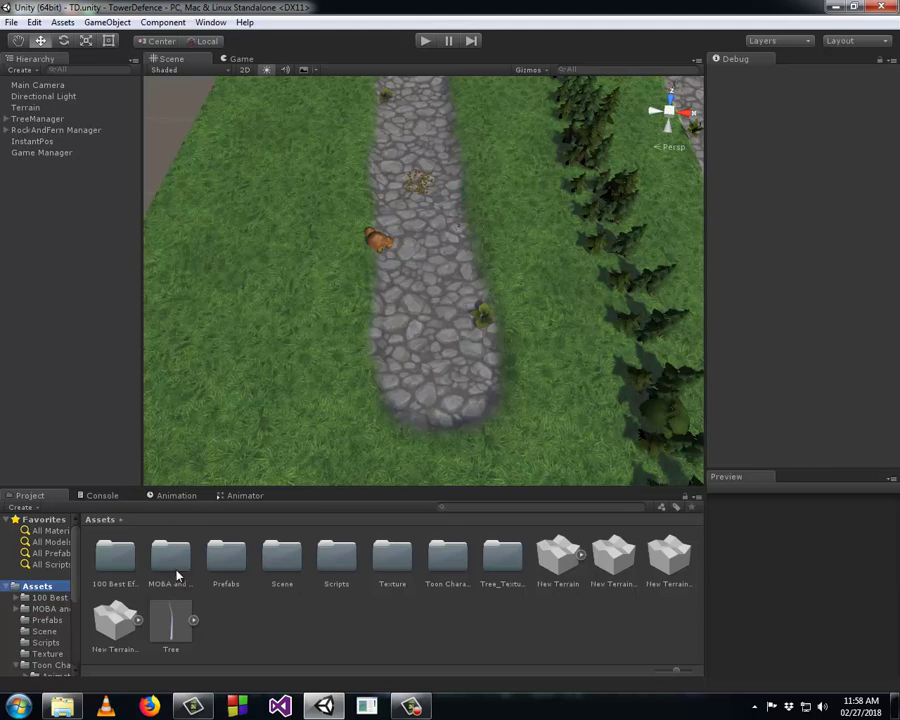
{"action": "double_click", "coordinate": [173, 568]}
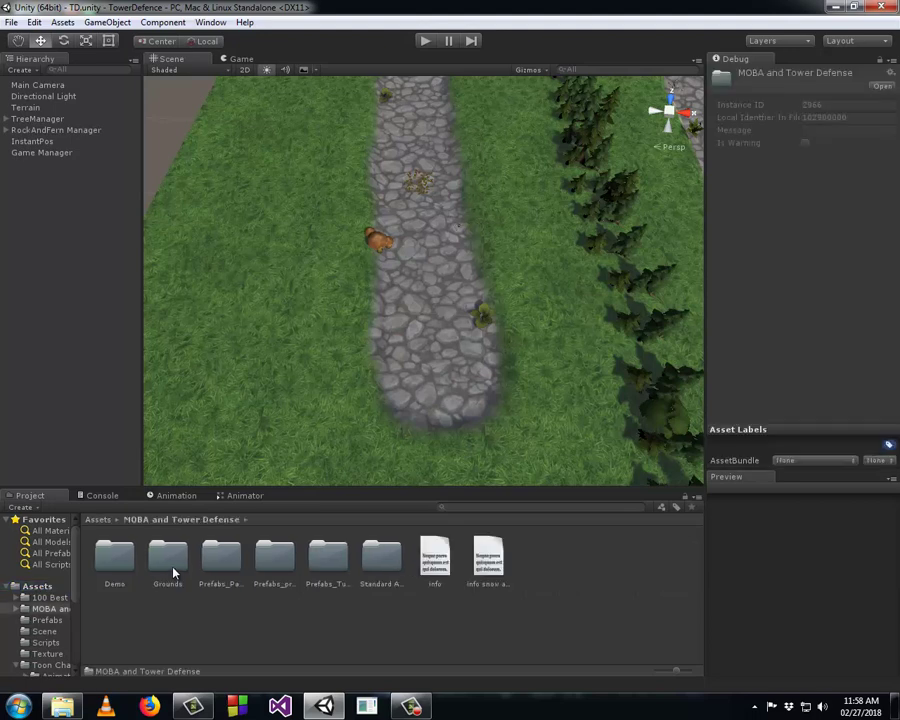
{"action": "double_click", "coordinate": [266, 571]}
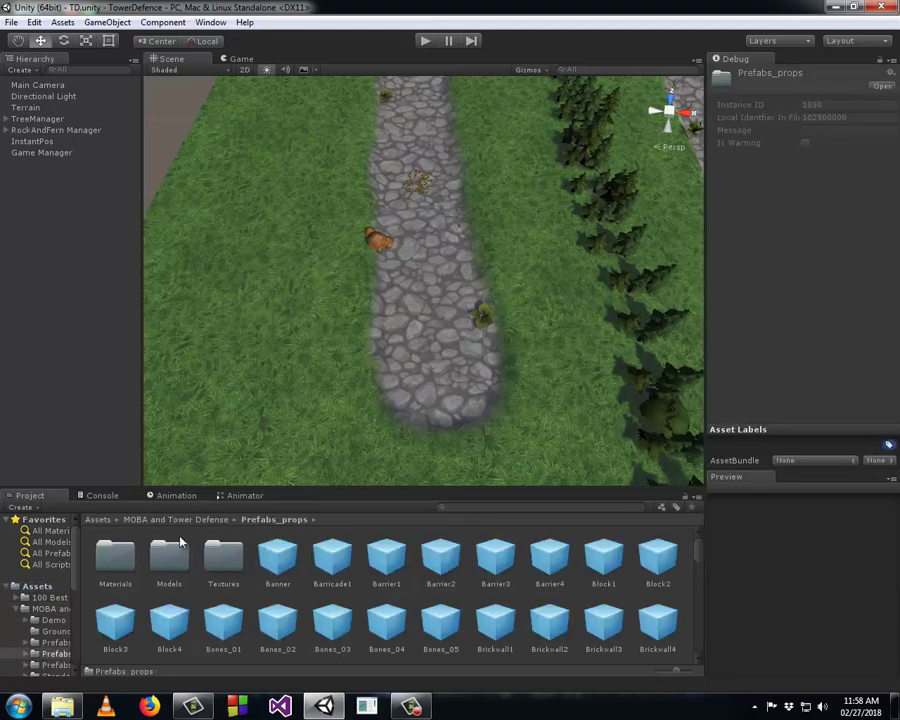
- Preview the Banner, Bones, Barricade1, Barrier2, Brickwall1, bush, Column3A–C and Crystal1 prefabs
{"action": "left_click", "coordinate": [278, 558]}
{"action": "left_click", "coordinate": [334, 622]}
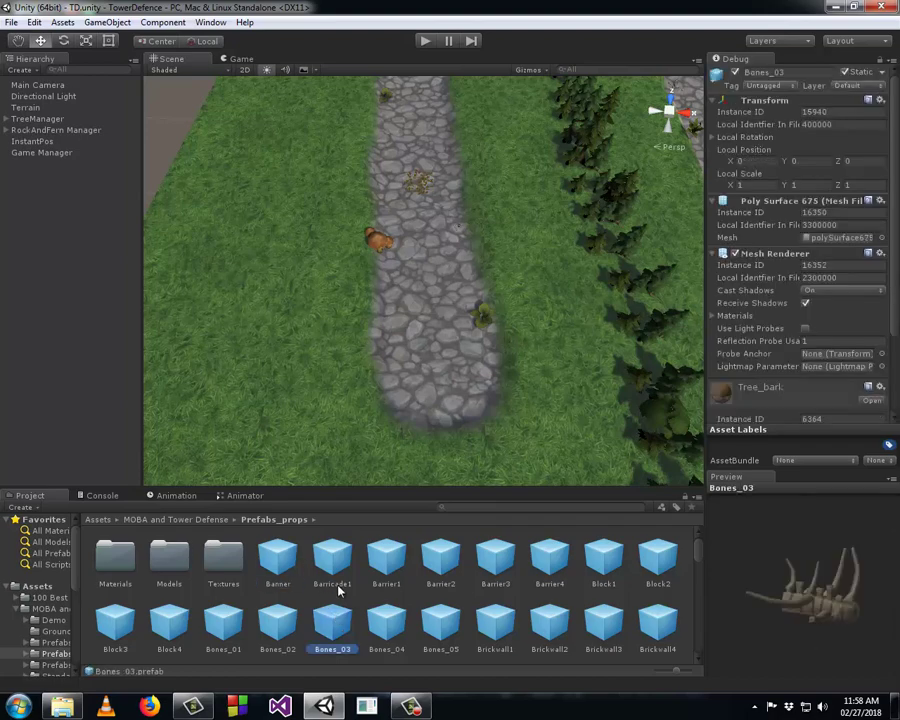
{"action": "left_click", "coordinate": [342, 580]}
{"action": "left_click", "coordinate": [440, 575]}
{"action": "scroll", "coordinate": [450, 578], "scroll_direction": "down", "scroll_amount": 2}
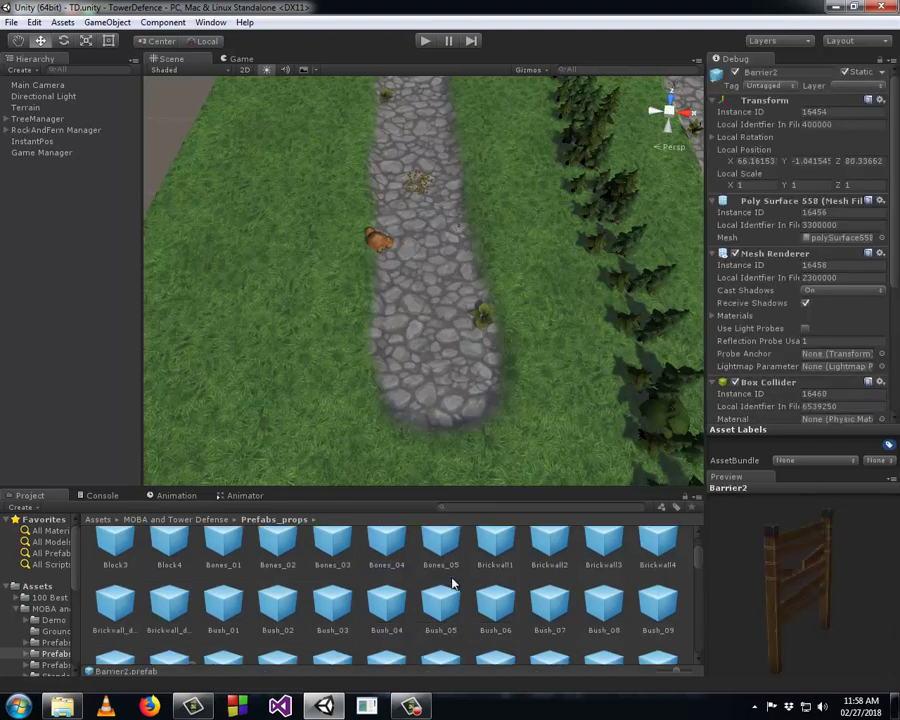
{"action": "left_click", "coordinate": [390, 568]}
{"action": "left_click", "coordinate": [495, 565]}
{"action": "left_click", "coordinate": [441, 625]}
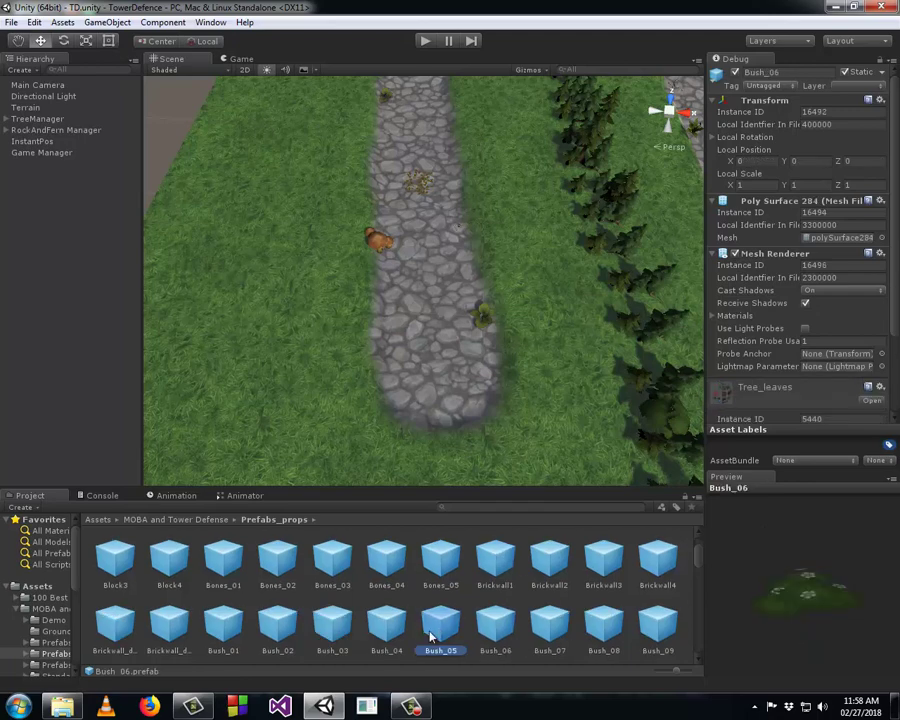
{"action": "scroll", "coordinate": [460, 612], "scroll_direction": "down", "scroll_amount": 2}
{"action": "left_click", "coordinate": [386, 606]}
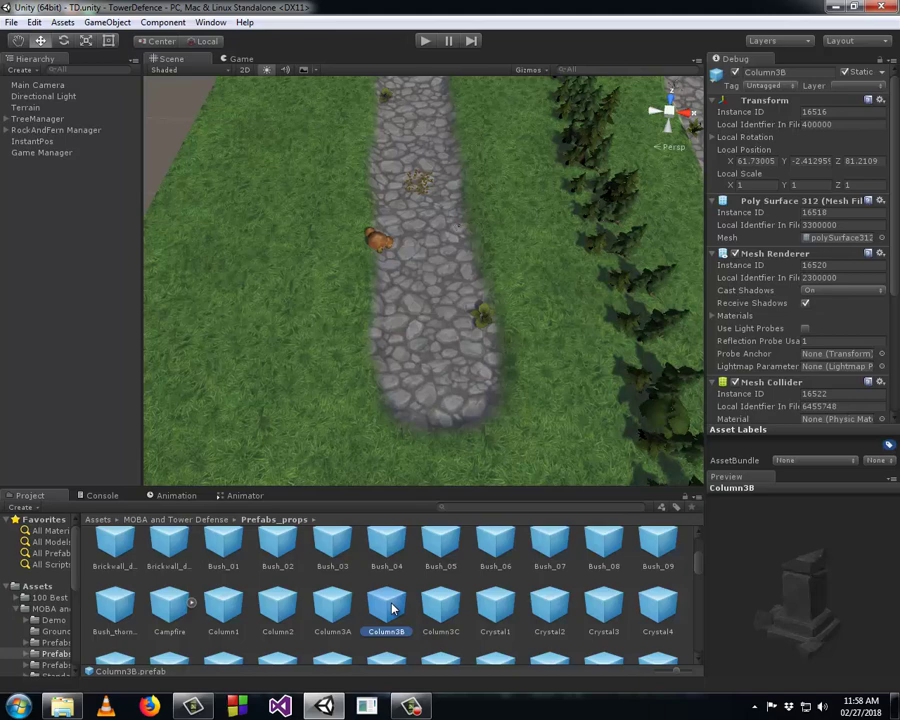
{"action": "left_click", "coordinate": [436, 600]}
{"action": "left_click", "coordinate": [342, 603]}
{"action": "left_click", "coordinate": [391, 608]}
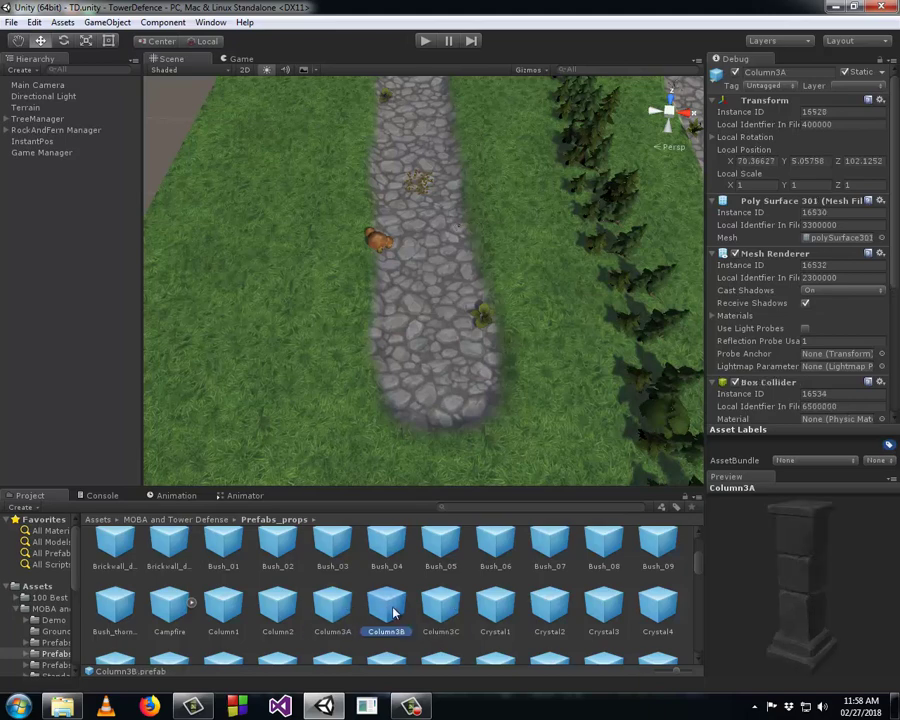
{"action": "left_click", "coordinate": [440, 605]}
{"action": "left_click", "coordinate": [496, 603]}
- Preview the Floor1, Fern1, Fence_elements2, ground decal, Lumber, Plant_01/02, chest and Prop_Cargo3 prefabs
{"action": "scroll", "coordinate": [496, 590], "scroll_direction": "down", "scroll_amount": 2}
{"action": "left_click", "coordinate": [496, 585]}
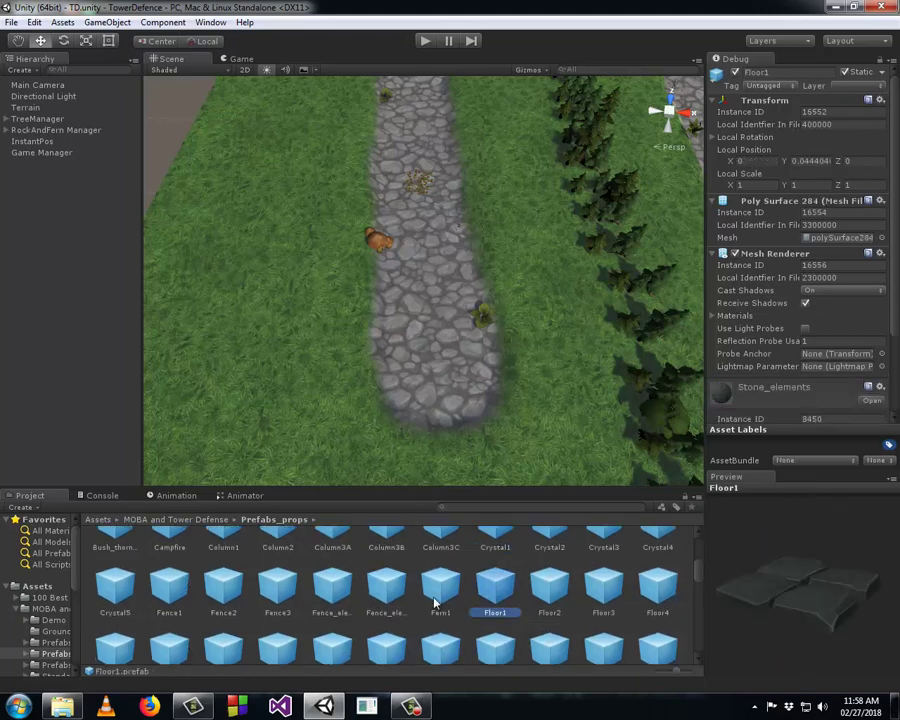
{"action": "left_click", "coordinate": [436, 598]}
{"action": "left_click", "coordinate": [395, 598]}
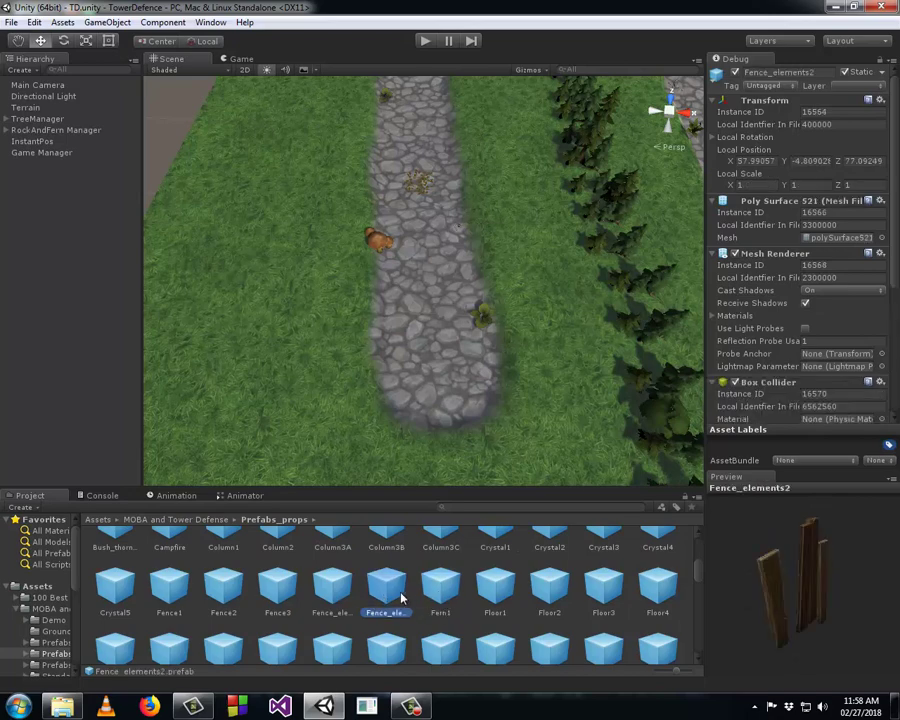
{"action": "left_click", "coordinate": [440, 592]}
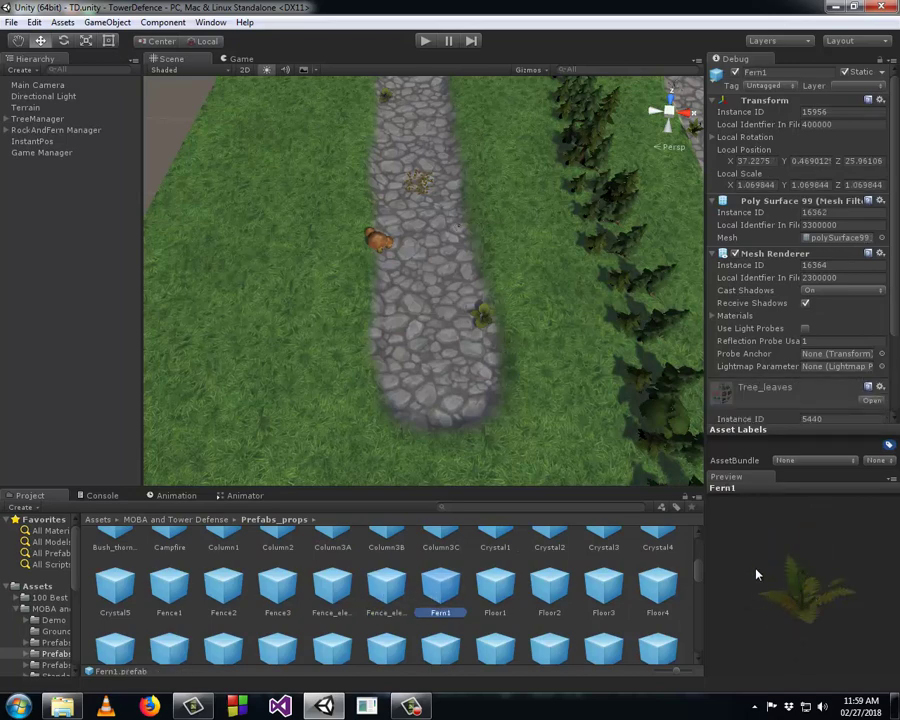
{"action": "left_click", "coordinate": [494, 587]}
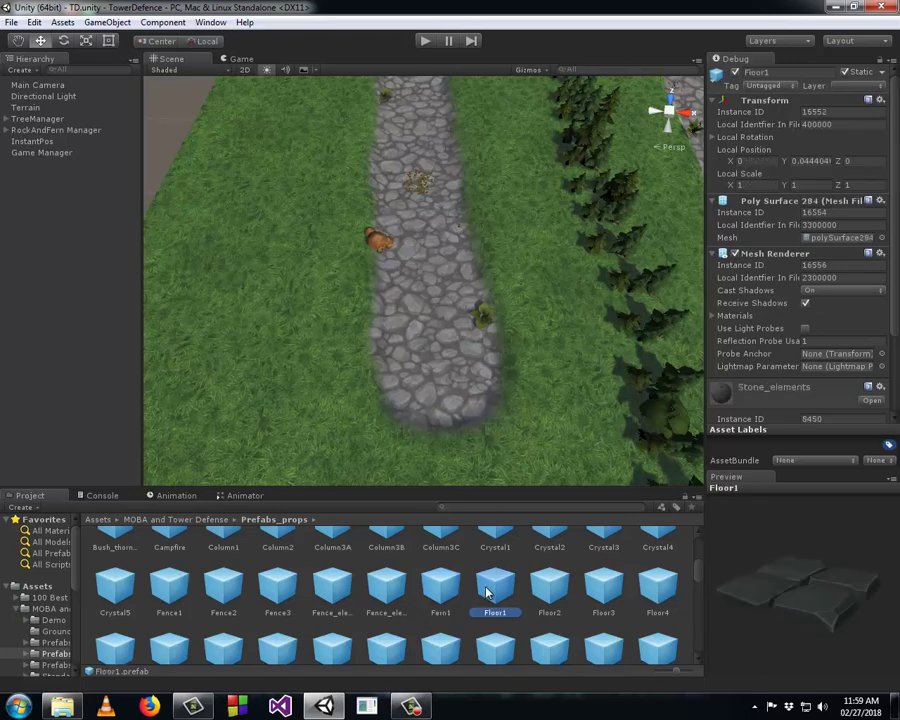
{"action": "scroll", "coordinate": [490, 585], "scroll_direction": "down", "scroll_amount": 1}
{"action": "left_click", "coordinate": [489, 583]}
{"action": "left_click", "coordinate": [494, 640]}
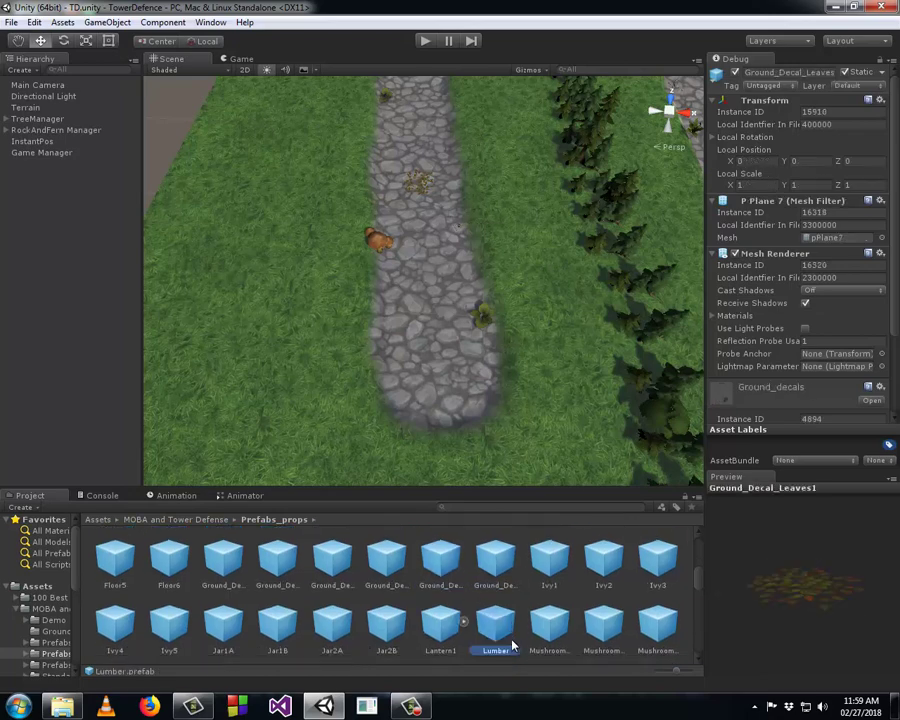
{"action": "scroll", "coordinate": [495, 620], "scroll_direction": "down", "scroll_amount": 1}
{"action": "left_click", "coordinate": [438, 604]}
{"action": "left_click", "coordinate": [382, 602]}
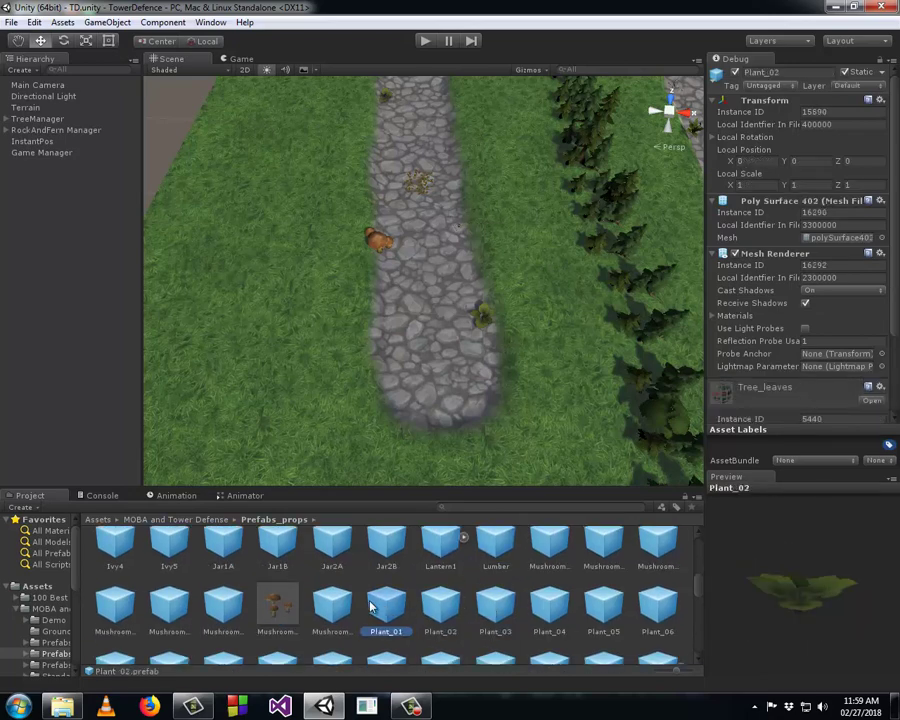
{"action": "scroll", "coordinate": [382, 604], "scroll_direction": "down", "scroll_amount": 1}
{"action": "left_click", "coordinate": [385, 622]}
{"action": "left_click", "coordinate": [332, 620]}
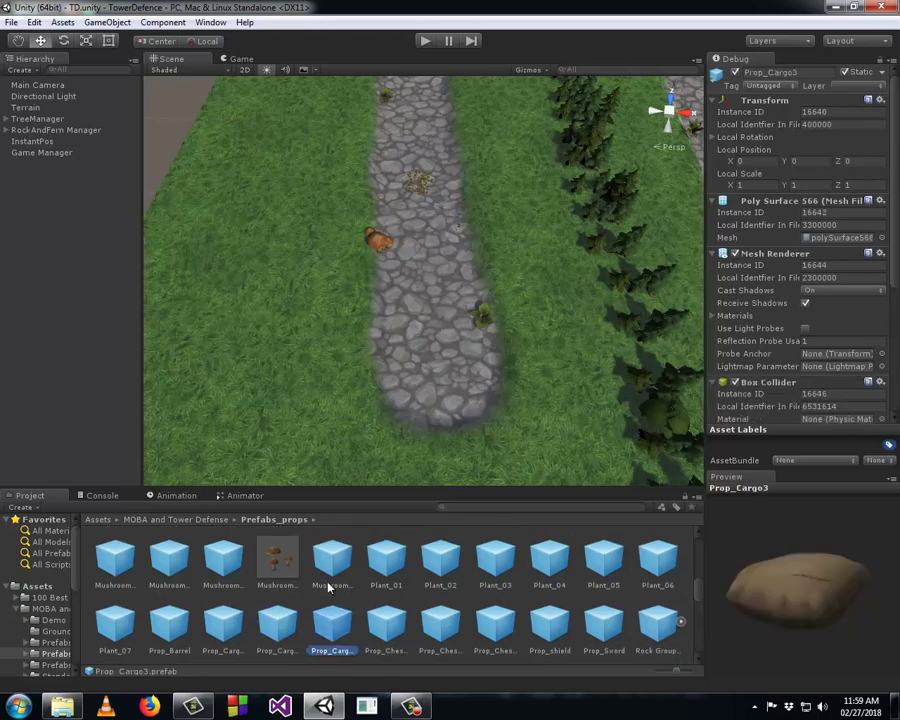
- Preview the rocks Rock_14B–17A, Stair_el1, Tent1 pieces, Tree_02, Tree_Fall2/4 and Trunk_01 prefabs
{"action": "scroll", "coordinate": [332, 610], "scroll_direction": "down", "scroll_amount": 1}
{"action": "left_click", "coordinate": [336, 605]}
{"action": "scroll", "coordinate": [340, 577], "scroll_direction": "down", "scroll_amount": 1}
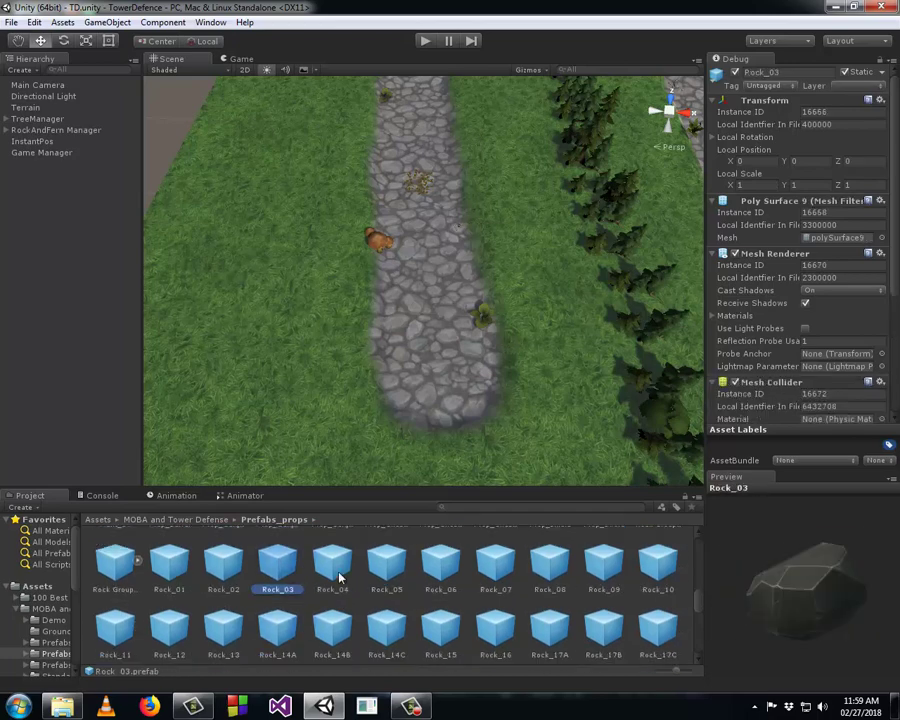
{"action": "left_click", "coordinate": [335, 628]}
{"action": "left_click", "coordinate": [386, 628]}
{"action": "scroll", "coordinate": [395, 600], "scroll_direction": "down", "scroll_amount": 1}
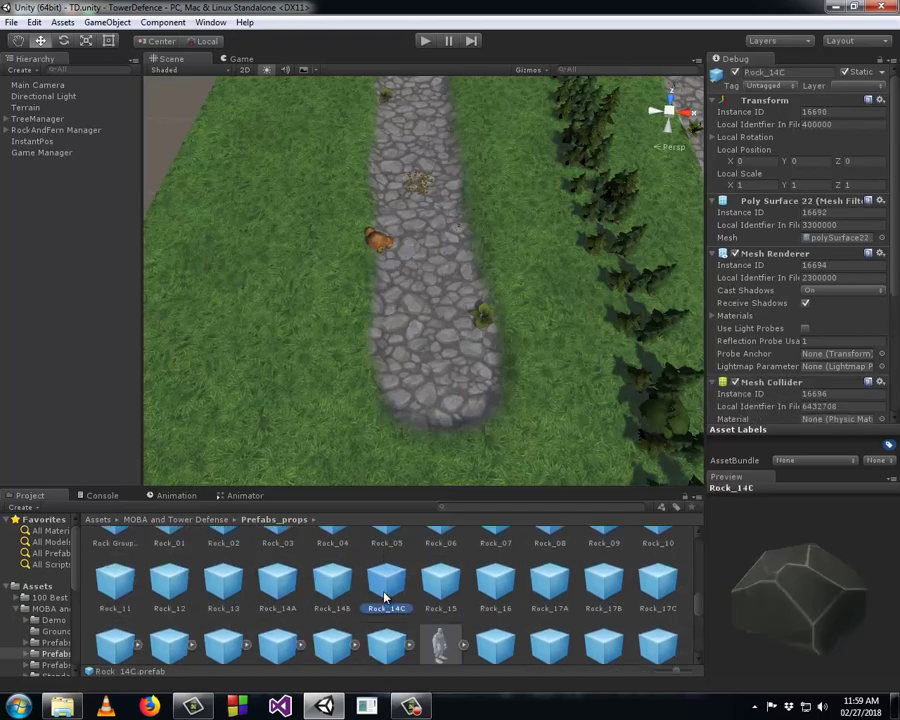
{"action": "left_click", "coordinate": [490, 598]}
{"action": "left_click", "coordinate": [449, 598]}
{"action": "left_click", "coordinate": [560, 595]}
{"action": "scroll", "coordinate": [540, 600], "scroll_direction": "down", "scroll_amount": 1}
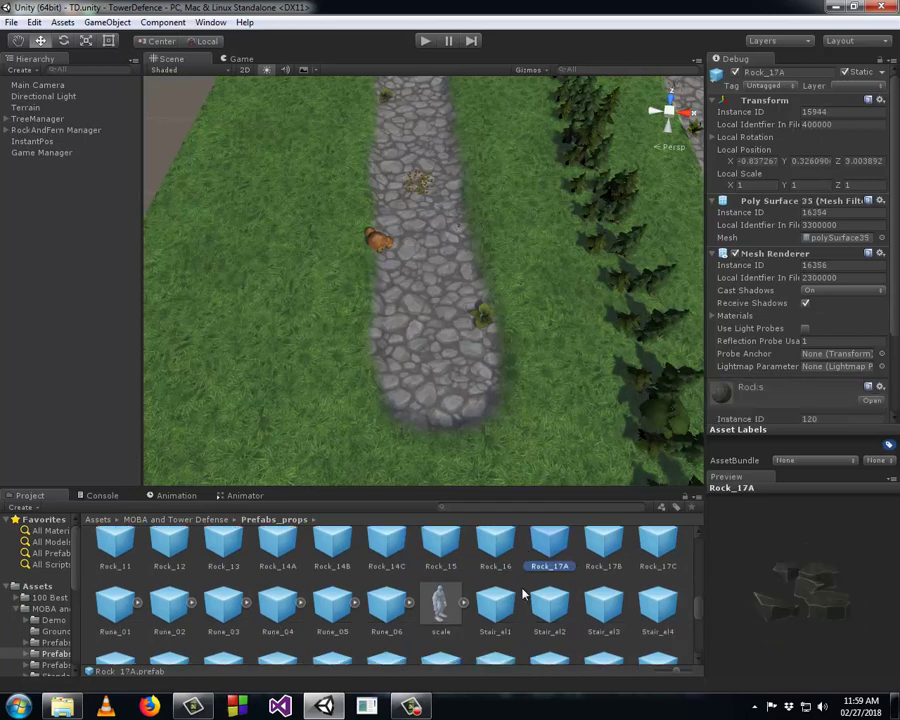
{"action": "left_click", "coordinate": [494, 600]}
{"action": "scroll", "coordinate": [494, 600], "scroll_direction": "down", "scroll_amount": 1}
{"action": "left_click", "coordinate": [495, 590]}
{"action": "left_click", "coordinate": [440, 590]}
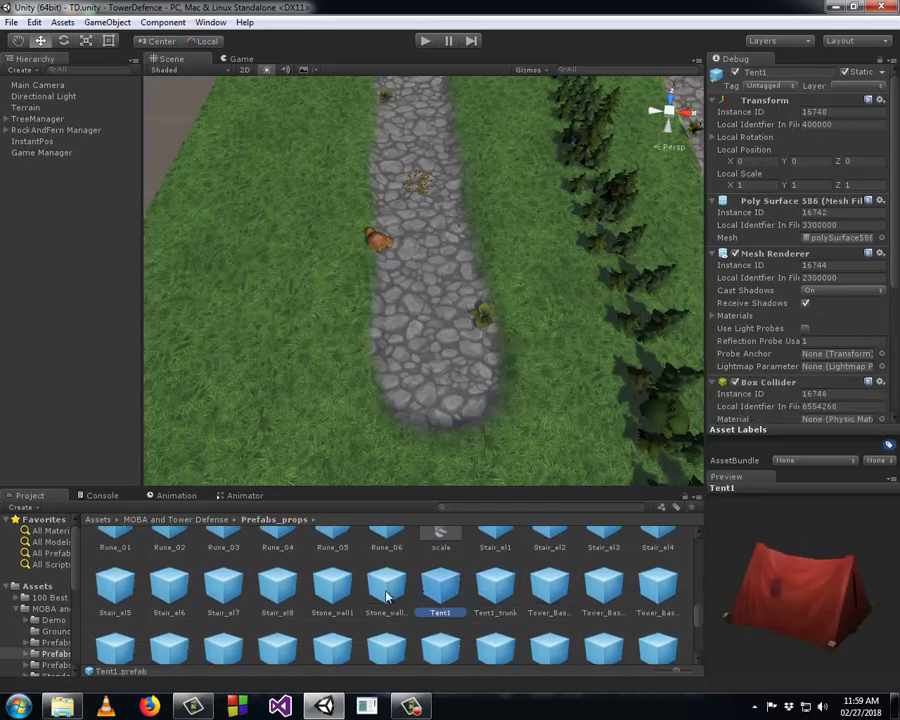
{"action": "left_click", "coordinate": [386, 590]}
{"action": "scroll", "coordinate": [386, 590], "scroll_direction": "down", "scroll_amount": 1}
{"action": "left_click", "coordinate": [386, 580]}
{"action": "left_click", "coordinate": [340, 580]}
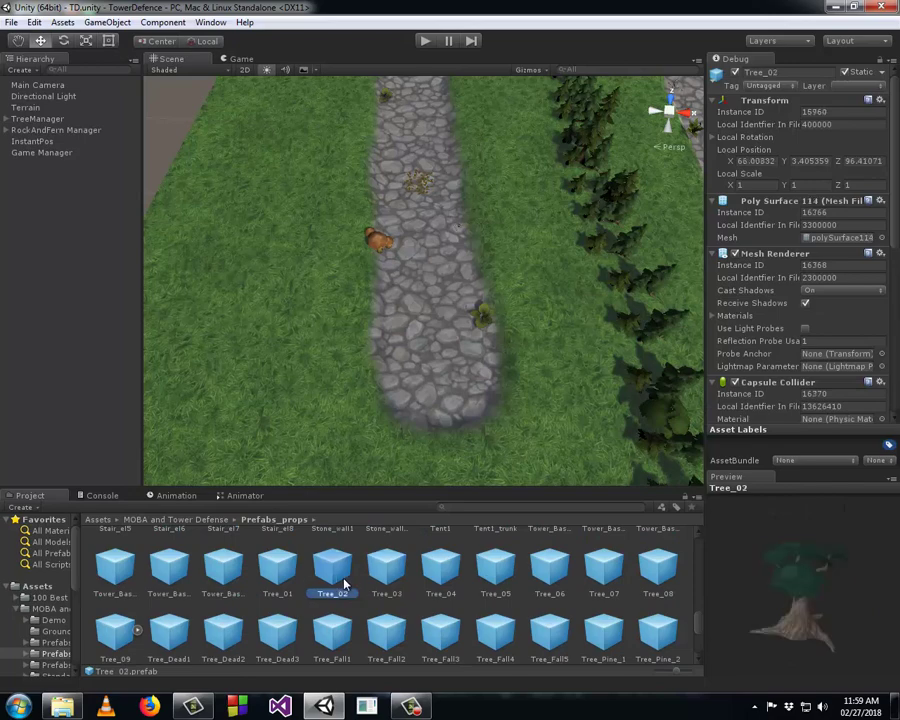
{"action": "scroll", "coordinate": [345, 580], "scroll_direction": "down", "scroll_amount": 1}
{"action": "left_click", "coordinate": [398, 566]}
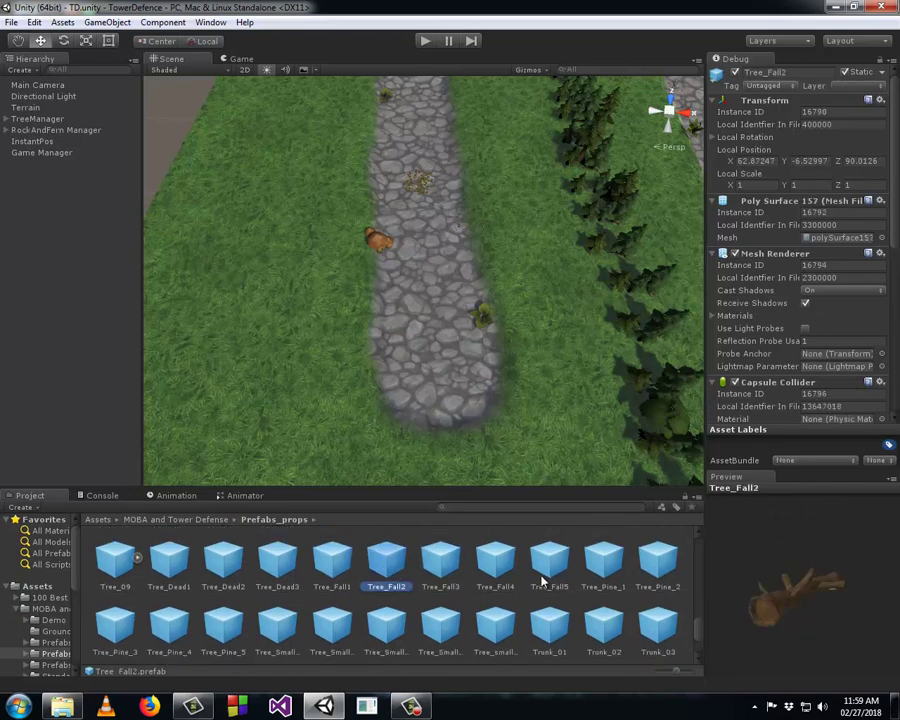
{"action": "left_click", "coordinate": [495, 570]}
{"action": "left_click", "coordinate": [552, 630]}
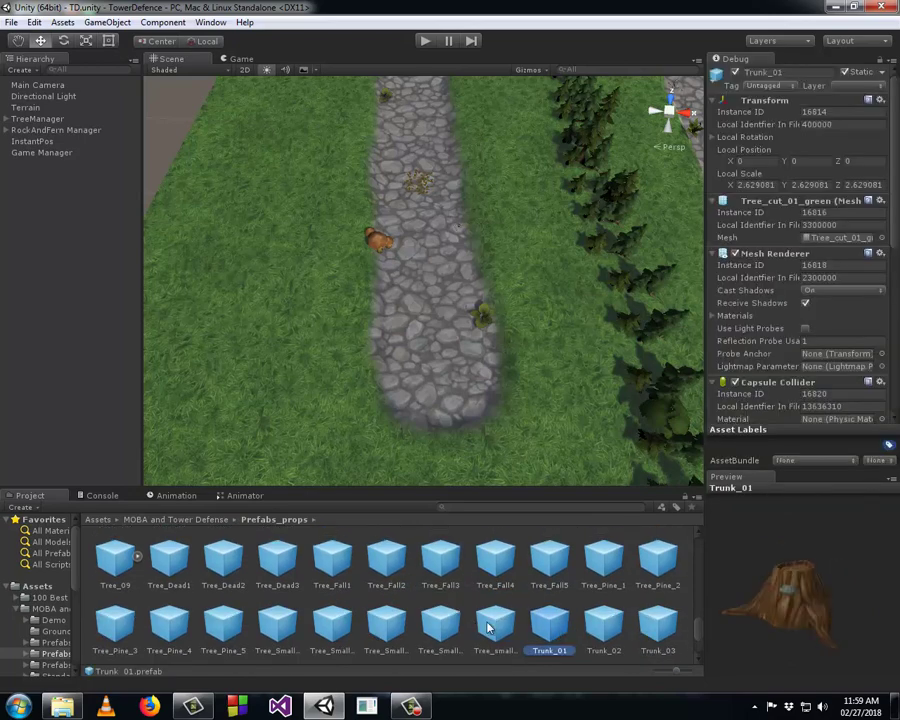
{"action": "left_click", "coordinate": [411, 617]}
- Preview the wagon, Wagon_gate1, wooden wall, stone wall and Wall_sf_grup3x prefabs
{"action": "left_click", "coordinate": [386, 628]}
{"action": "scroll", "coordinate": [390, 622], "scroll_direction": "down", "scroll_amount": 1}
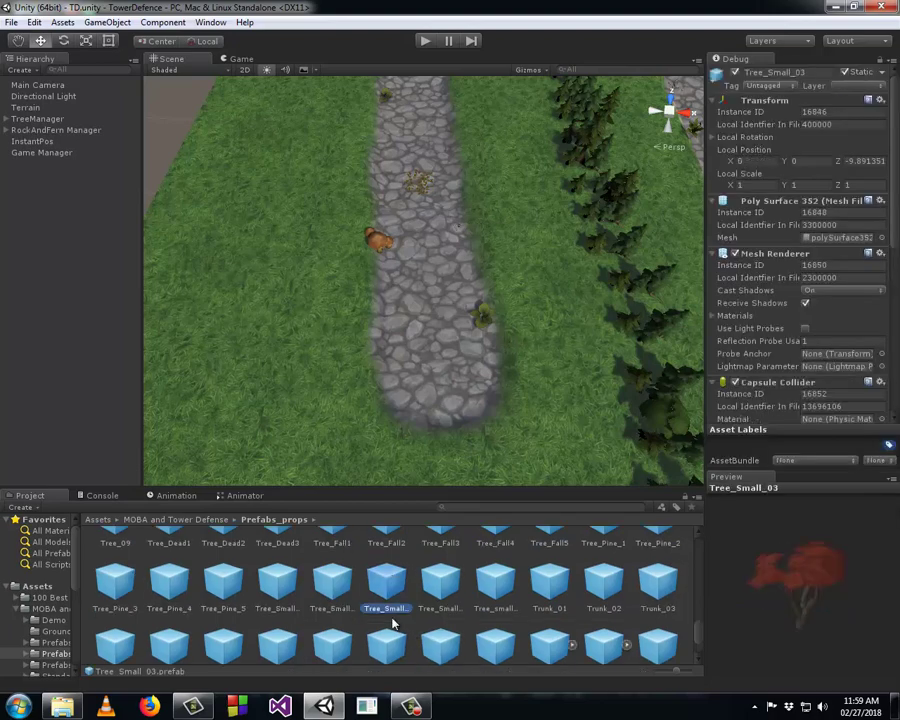
{"action": "left_click", "coordinate": [340, 632]}
{"action": "scroll", "coordinate": [383, 603], "scroll_direction": "down", "scroll_amount": 1}
{"action": "left_click", "coordinate": [388, 582]}
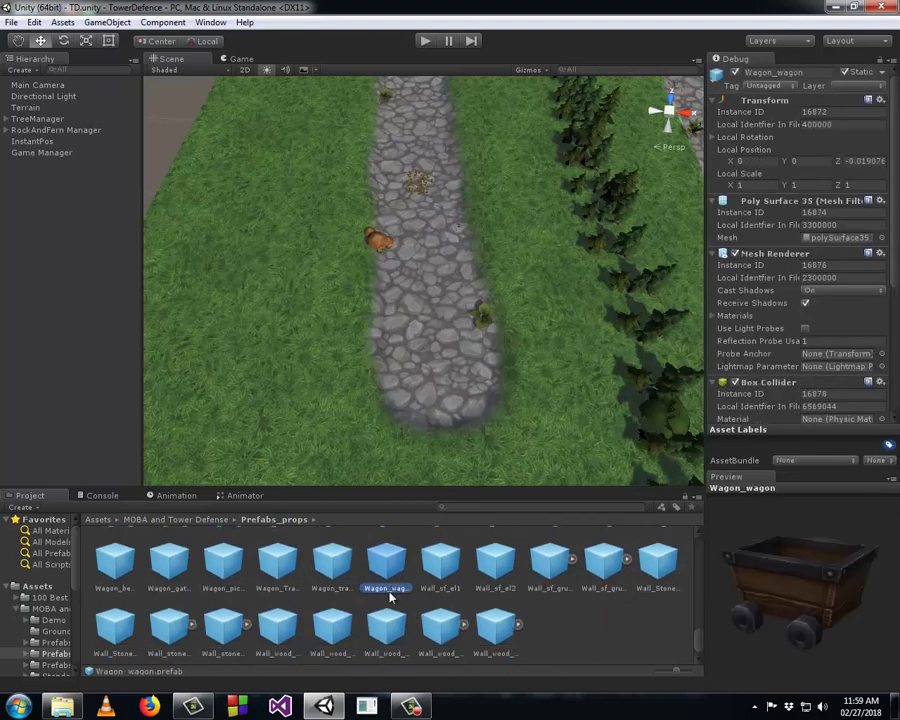
{"action": "left_click", "coordinate": [386, 626]}
{"action": "left_click", "coordinate": [331, 627]}
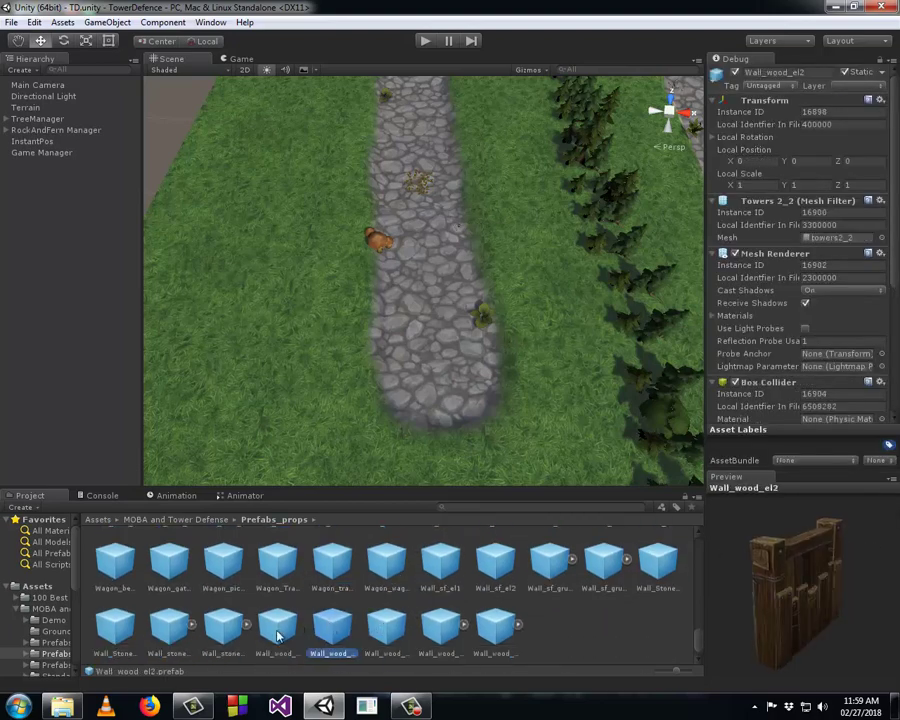
{"action": "left_click", "coordinate": [222, 627]}
{"action": "left_click", "coordinate": [168, 625]}
{"action": "left_click", "coordinate": [114, 625]}
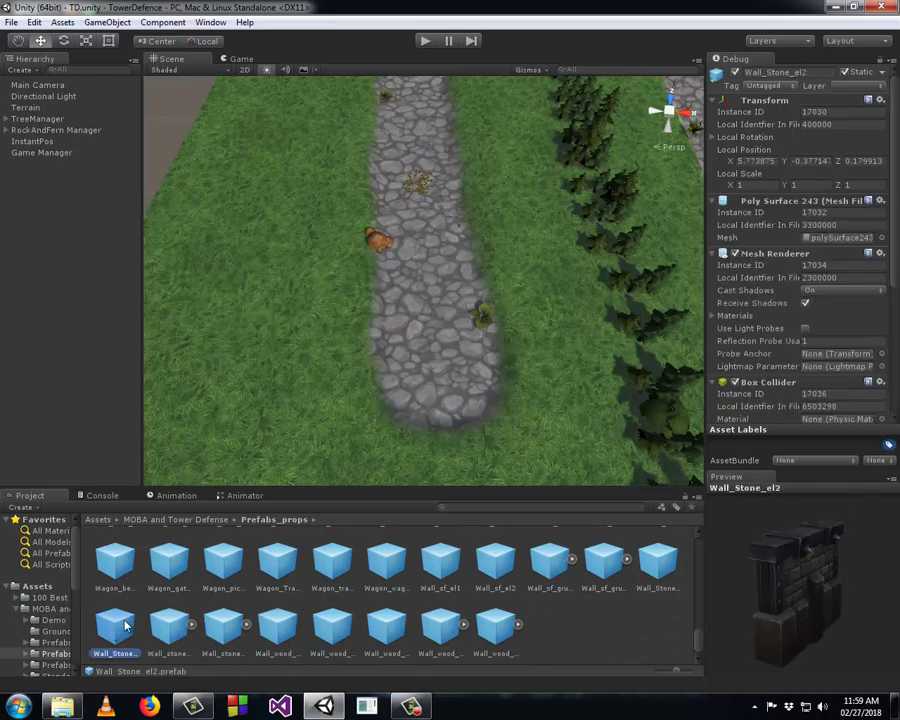
{"action": "left_click", "coordinate": [142, 587]}
{"action": "left_click", "coordinate": [130, 575]}
{"action": "left_click", "coordinate": [168, 565]}
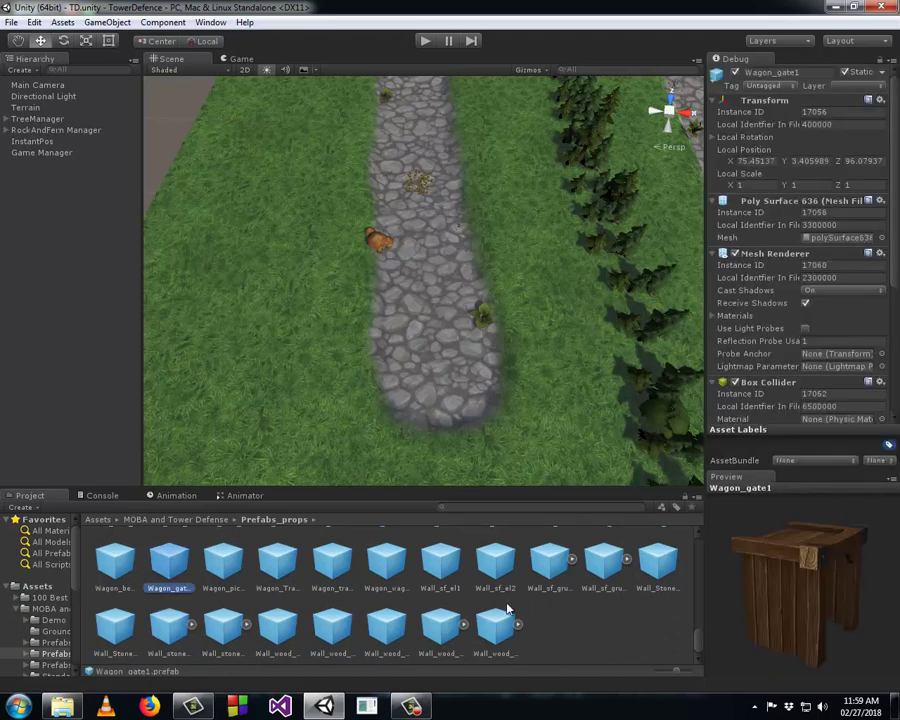
{"action": "left_click", "coordinate": [494, 627]}
{"action": "left_click", "coordinate": [428, 645]}
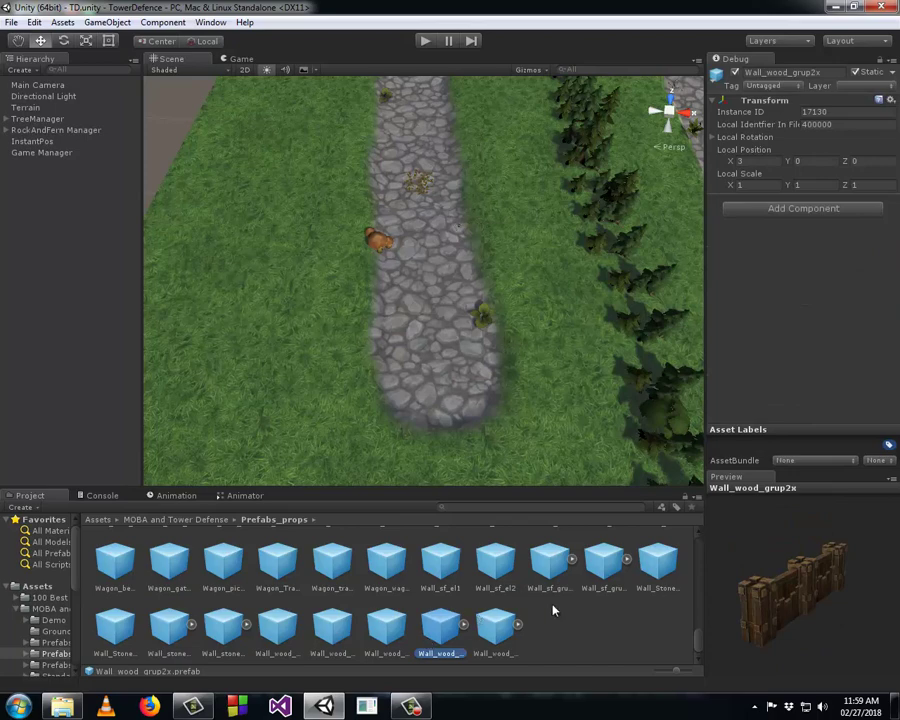
{"action": "left_click", "coordinate": [657, 576]}
{"action": "left_click", "coordinate": [603, 568]}
{"action": "left_click", "coordinate": [646, 568]}
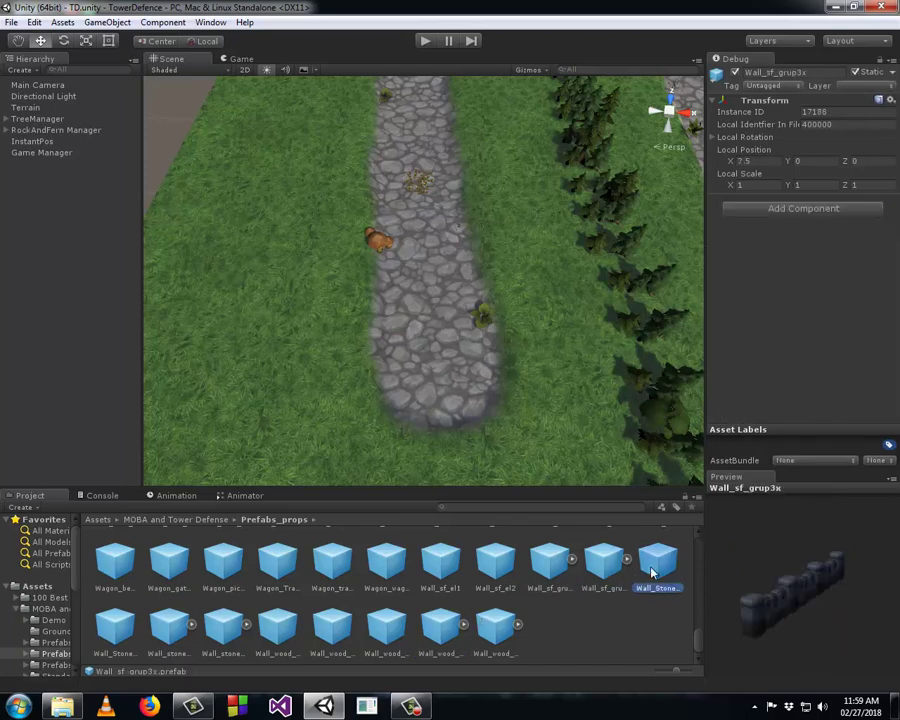
- Preview Trunk_03, Trunk_02, Tree_Pine_1/2, Tree_Fall1–5, Tree_Dead3 and Tree_01 prefabs
{"action": "scroll", "coordinate": [642, 566], "scroll_direction": "up", "scroll_amount": 2}
{"action": "scroll", "coordinate": [644, 568], "scroll_direction": "up", "scroll_amount": 2}
{"action": "left_click", "coordinate": [648, 572]}
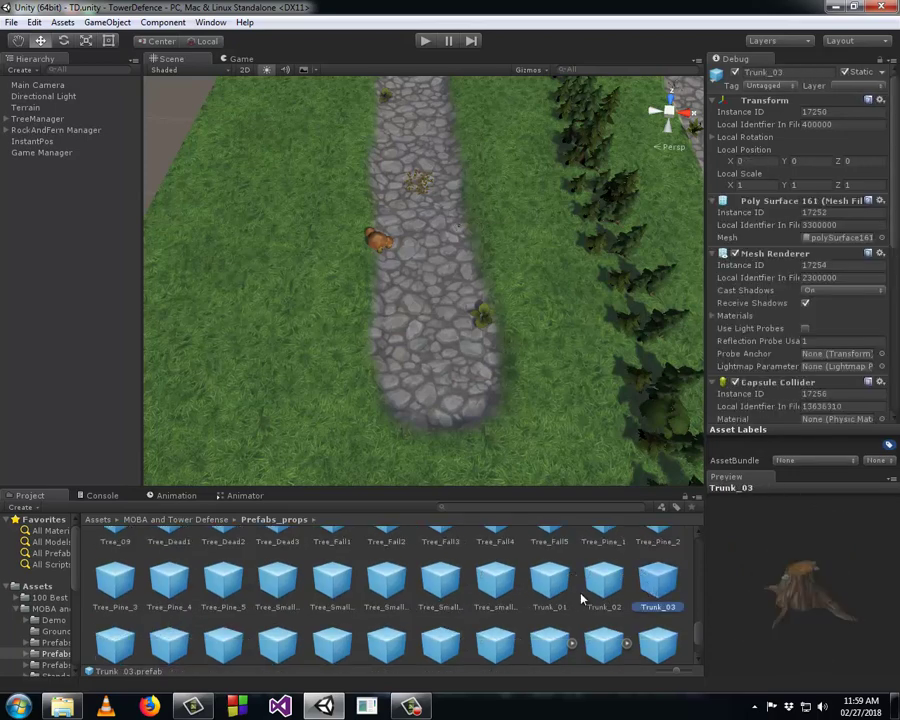
{"action": "left_click", "coordinate": [606, 598]}
{"action": "scroll", "coordinate": [606, 598], "scroll_direction": "up", "scroll_amount": 1}
{"action": "left_click", "coordinate": [657, 560]}
{"action": "left_click", "coordinate": [603, 560]}
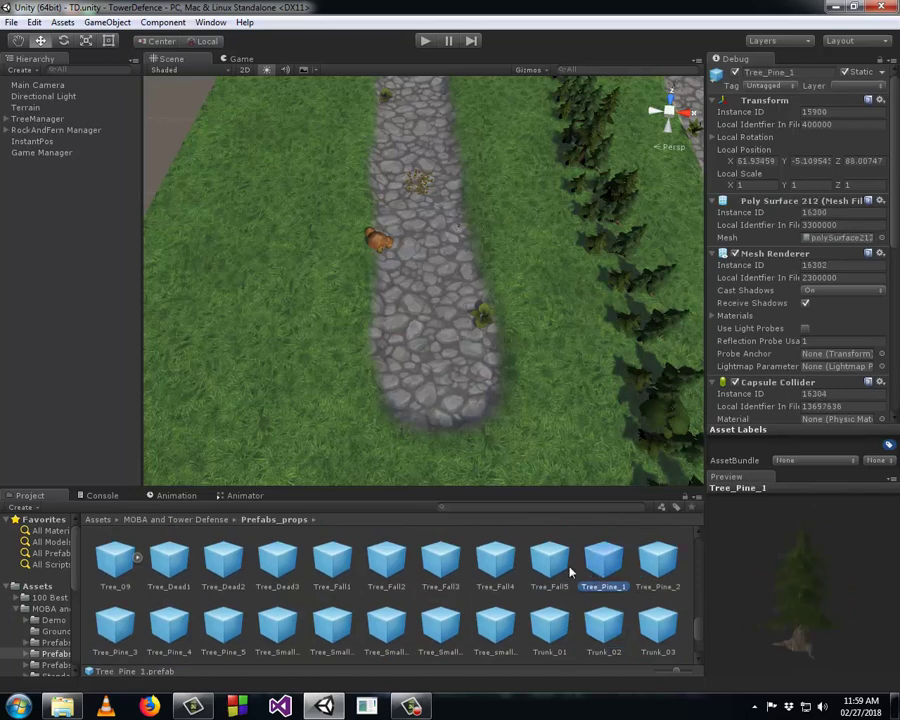
{"action": "left_click", "coordinate": [549, 560]}
{"action": "left_click", "coordinate": [500, 572]}
{"action": "left_click", "coordinate": [445, 572]}
{"action": "left_click", "coordinate": [390, 572]}
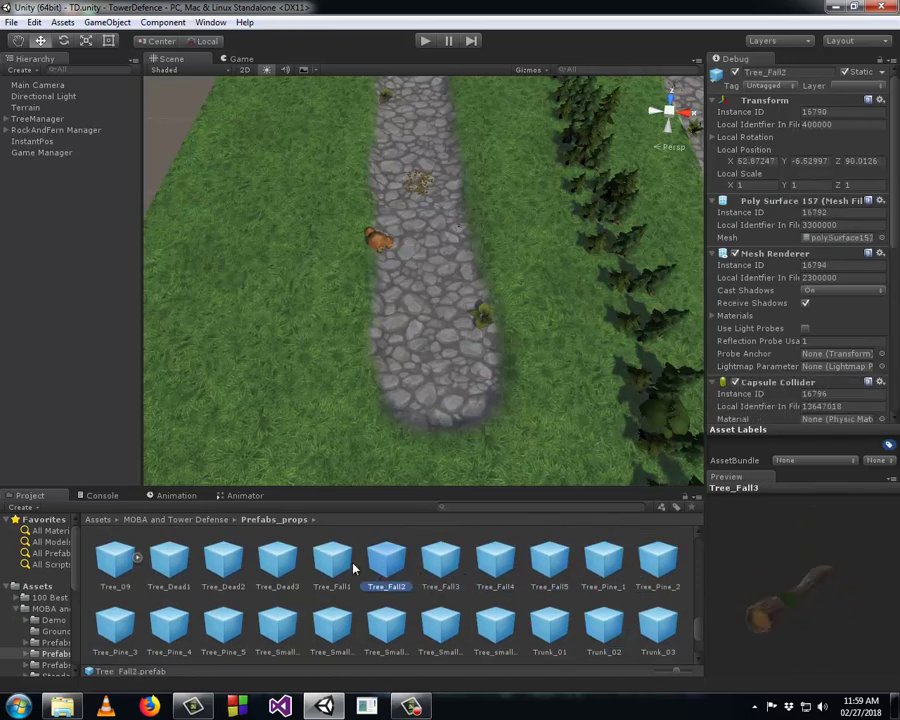
{"action": "left_click", "coordinate": [332, 572]}
{"action": "left_click", "coordinate": [298, 572]}
{"action": "scroll", "coordinate": [298, 572], "scroll_direction": "up", "scroll_amount": 1}
{"action": "left_click", "coordinate": [297, 568]}
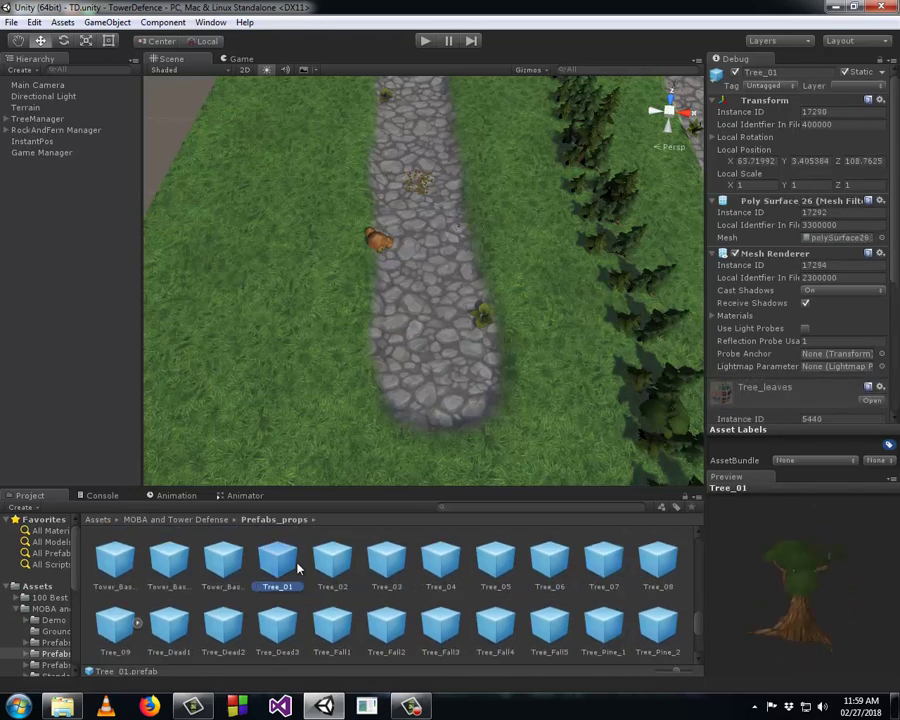
- Preview Rune_05, Rock_14A/B, Rock_11–13, Rock_01, Rock_03, Rock_04 and the rock group prefab
{"action": "scroll", "coordinate": [297, 568], "scroll_direction": "up", "scroll_amount": 1}
{"action": "left_click", "coordinate": [340, 565]}
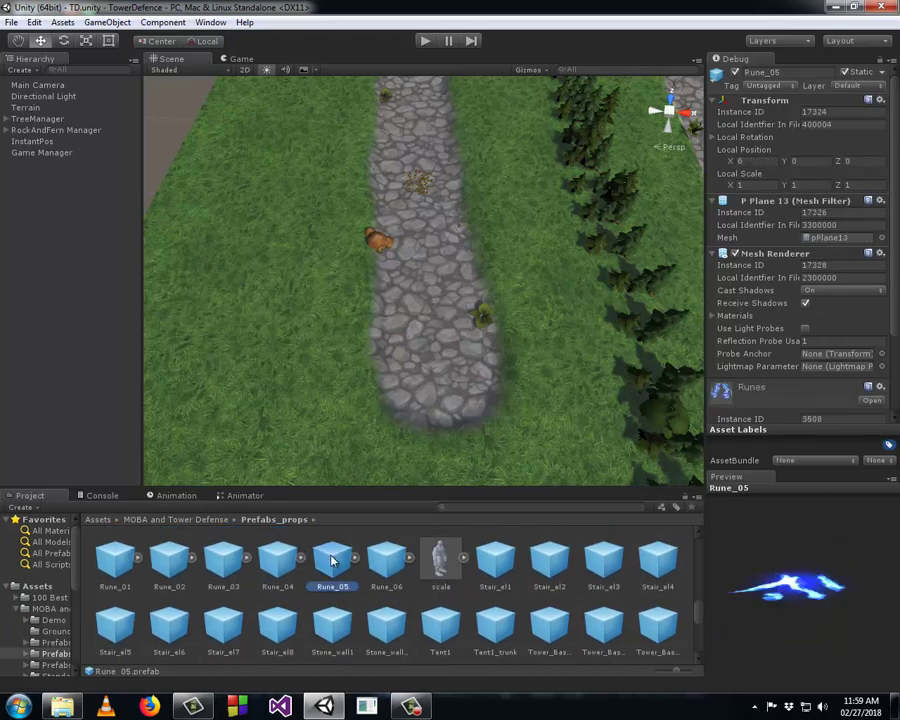
{"action": "scroll", "coordinate": [335, 563], "scroll_direction": "up", "scroll_amount": 1}
{"action": "left_click", "coordinate": [325, 560]}
{"action": "left_click", "coordinate": [270, 565]}
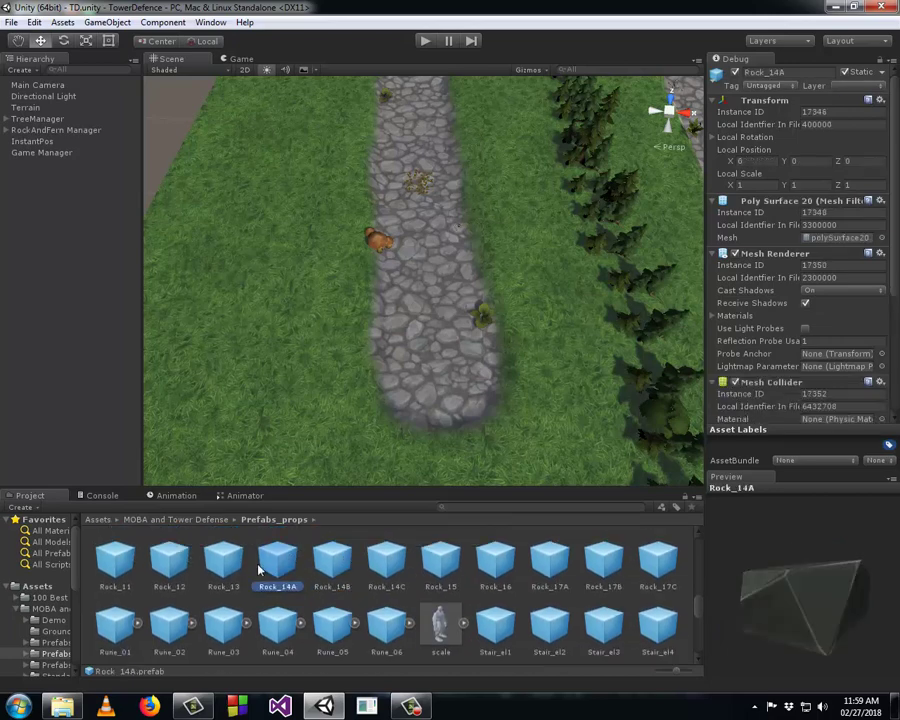
{"action": "left_click", "coordinate": [222, 565]}
{"action": "left_click", "coordinate": [165, 566]}
{"action": "left_click", "coordinate": [125, 570]}
{"action": "scroll", "coordinate": [160, 570], "scroll_direction": "up", "scroll_amount": 1}
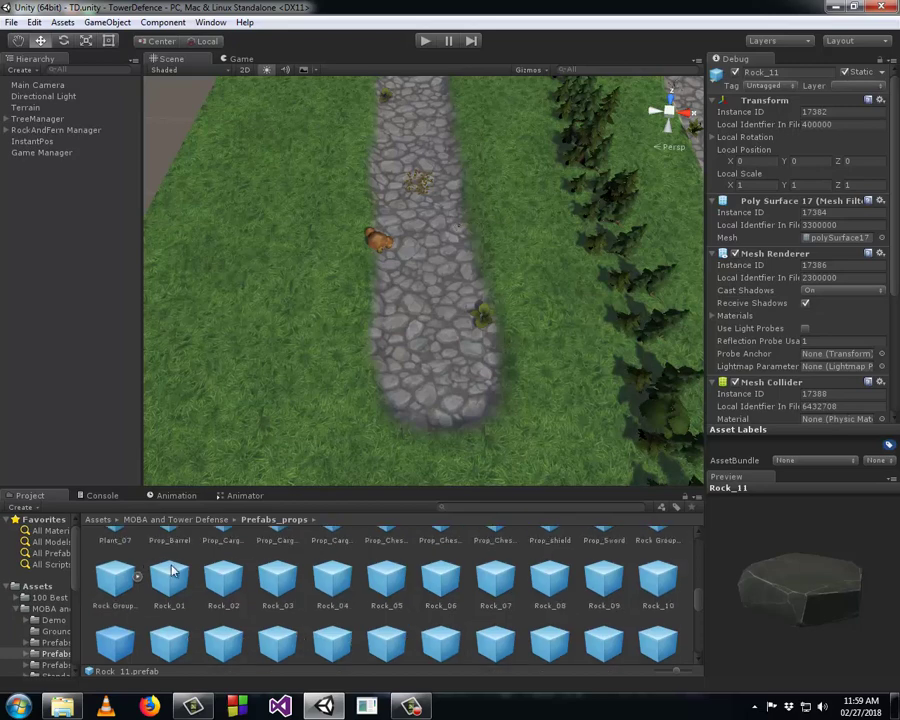
{"action": "left_click", "coordinate": [163, 572]}
{"action": "left_click", "coordinate": [115, 575]}
{"action": "left_click", "coordinate": [278, 580]}
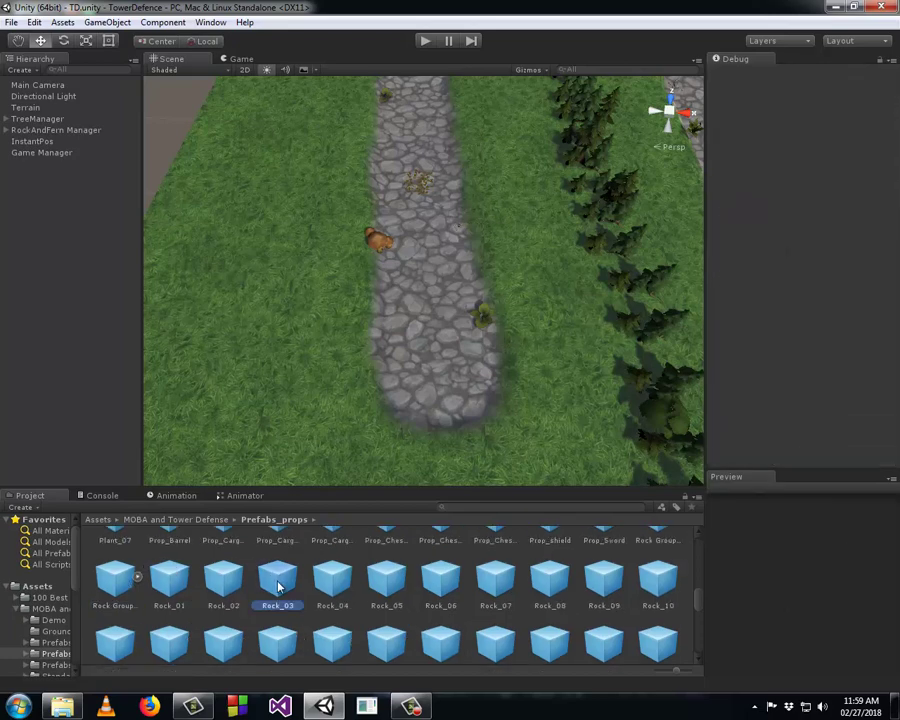
{"action": "left_click", "coordinate": [332, 583]}
- Step back through cargo, mushroom, Jar1A, Ground_Decal1, Fence2, Column3A, Bush_08, Block3 and Barrier2 prefabs
{"action": "scroll", "coordinate": [326, 588], "scroll_direction": "up", "scroll_amount": 1}
{"action": "key", "text": "Up"}
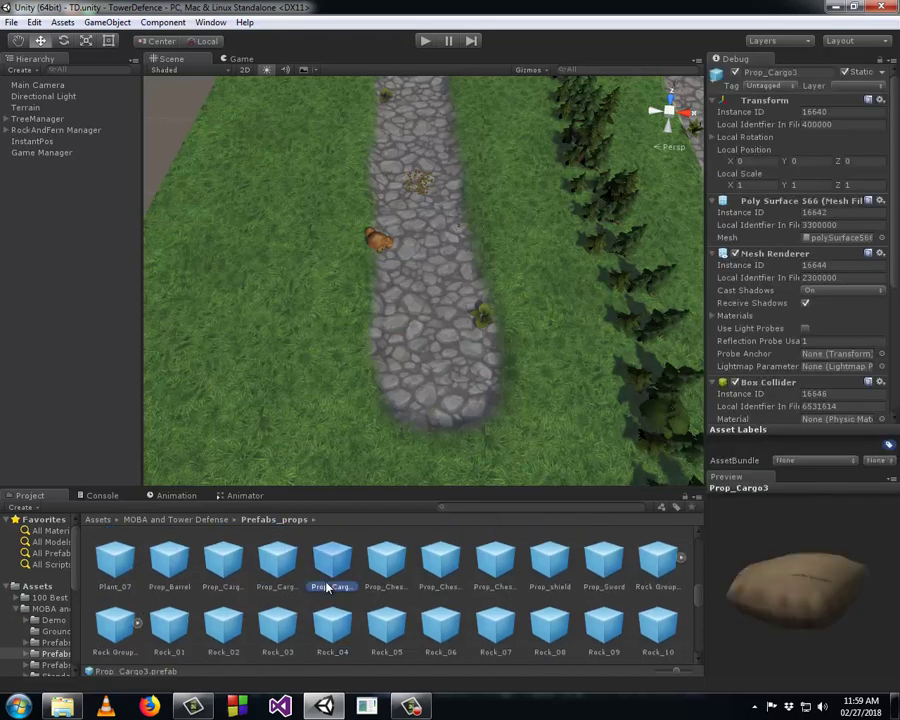
{"action": "key", "text": "Up"}
{"action": "key", "text": "Left"}
{"action": "key", "text": "Left"}
{"action": "key", "text": "Left"}
{"action": "key", "text": "Left"}
{"action": "key", "text": "Left"}
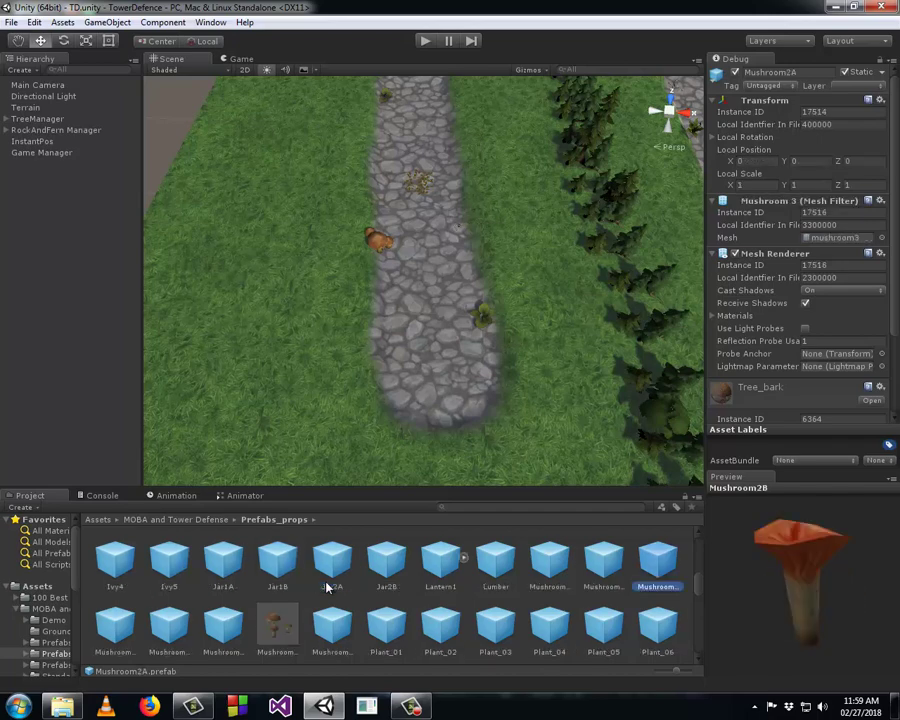
{"action": "key", "text": "Left"}
{"action": "key", "text": "Left"}
{"action": "key", "text": "Left"}
{"action": "key", "text": "Left"}
{"action": "key", "text": "Left"}
{"action": "key", "text": "Left"}
{"action": "key", "text": "Left"}
{"action": "key", "text": "Left"}
{"action": "key", "text": "Left"}
{"action": "key", "text": "Left"}
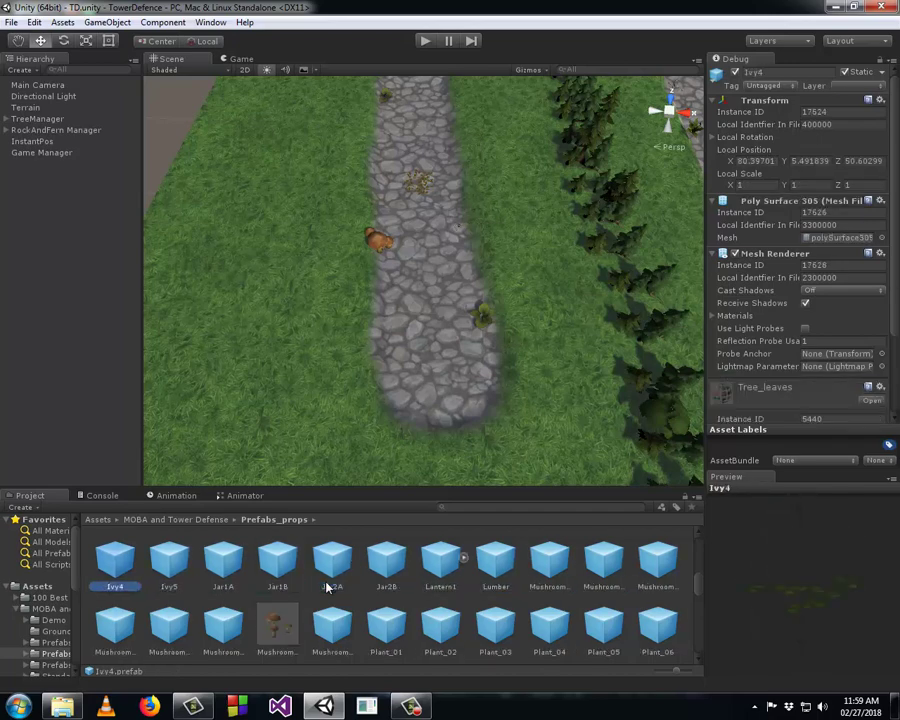
{"action": "key", "text": "Left"}
{"action": "key", "text": "Left"}
{"action": "key", "text": "Left"}
{"action": "key", "text": "Left"}
{"action": "key", "text": "Left"}
{"action": "key", "text": "Left"}
{"action": "key", "text": "Left"}
{"action": "key", "text": "Left"}
{"action": "key", "text": "Left"}
{"action": "key", "text": "Left"}
{"action": "key", "text": "Left"}
{"action": "key", "text": "Left"}
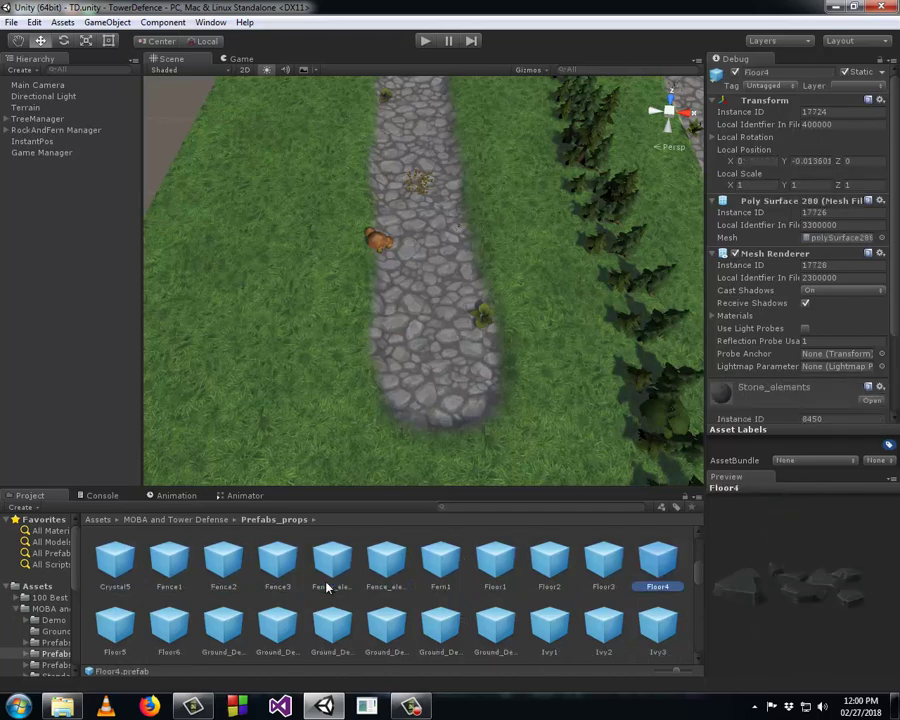
{"action": "key", "text": "Left"}
{"action": "key", "text": "Left"}
{"action": "key", "text": "Left"}
{"action": "key", "text": "Left"}
{"action": "key", "text": "Left"}
{"action": "key", "text": "Left"}
{"action": "key", "text": "Left"}
{"action": "key", "text": "Left"}
{"action": "key", "text": "Left"}
{"action": "key", "text": "Left"}
{"action": "key", "text": "Left"}
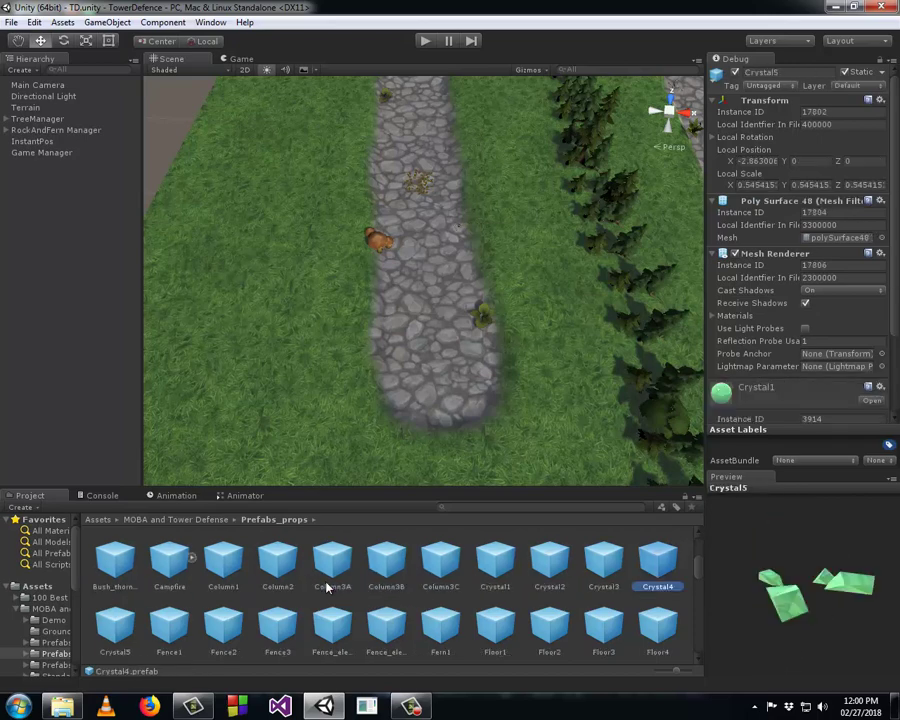
{"action": "key", "text": "Left"}
{"action": "key", "text": "Left"}
{"action": "key", "text": "Left"}
{"action": "key", "text": "Left"}
{"action": "key", "text": "Left"}
{"action": "key", "text": "Left"}
{"action": "key", "text": "Left"}
{"action": "key", "text": "Left"}
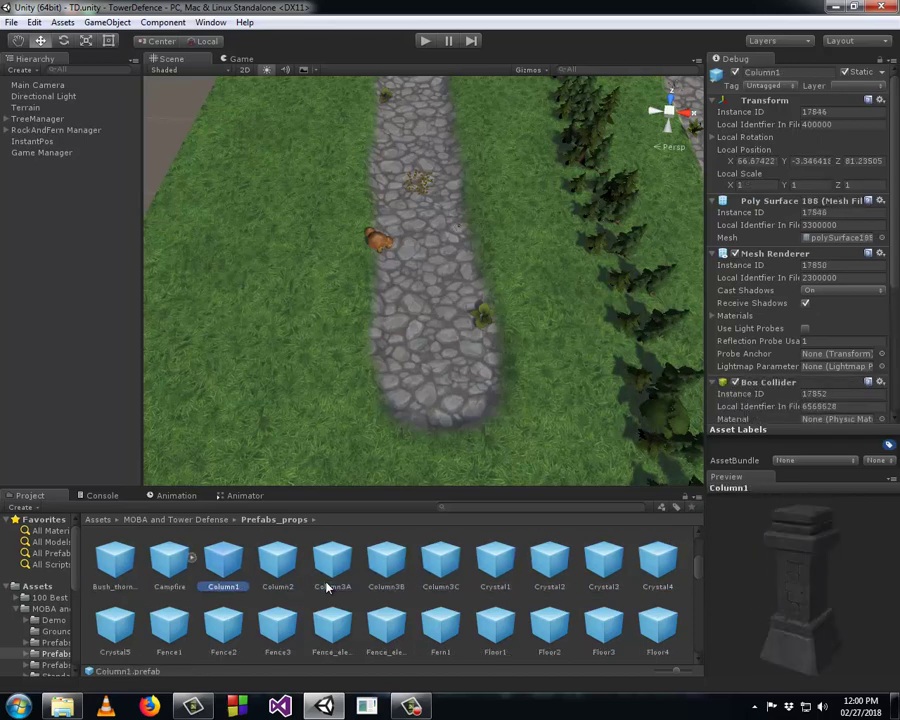
{"action": "key", "text": "Left"}
{"action": "key", "text": "Left"}
{"action": "key", "text": "Left"}
{"action": "key", "text": "Left"}
{"action": "key", "text": "Left"}
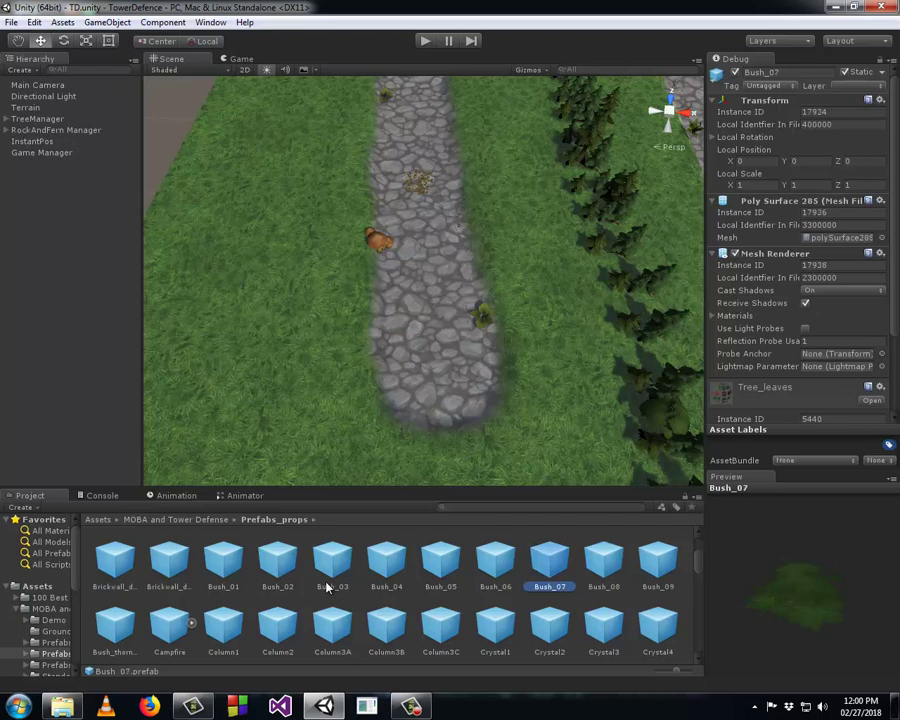
{"action": "key", "text": "Left"}
{"action": "key", "text": "Left"}
{"action": "key", "text": "Left"}
{"action": "key", "text": "Left"}
{"action": "key", "text": "Left"}
{"action": "key", "text": "Left"}
{"action": "key", "text": "Left"}
{"action": "key", "text": "Left"}
{"action": "key", "text": "Left"}
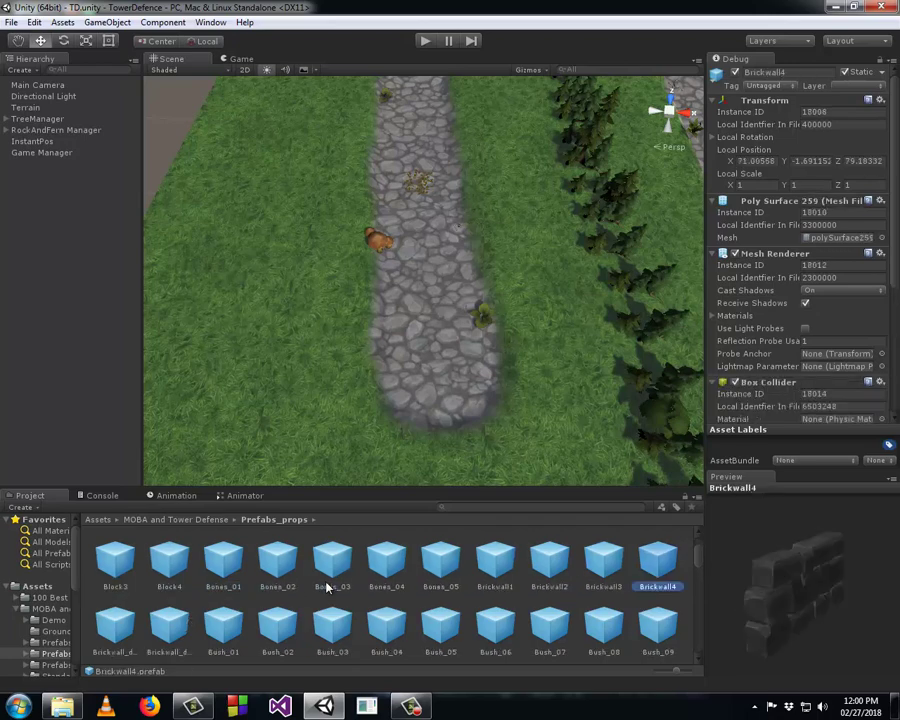
{"action": "key", "text": "Left"}
{"action": "key", "text": "Left"}
{"action": "key", "text": "Left"}
{"action": "key", "text": "Left"}
{"action": "key", "text": "Left"}
{"action": "key", "text": "Left"}
{"action": "key", "text": "Left"}
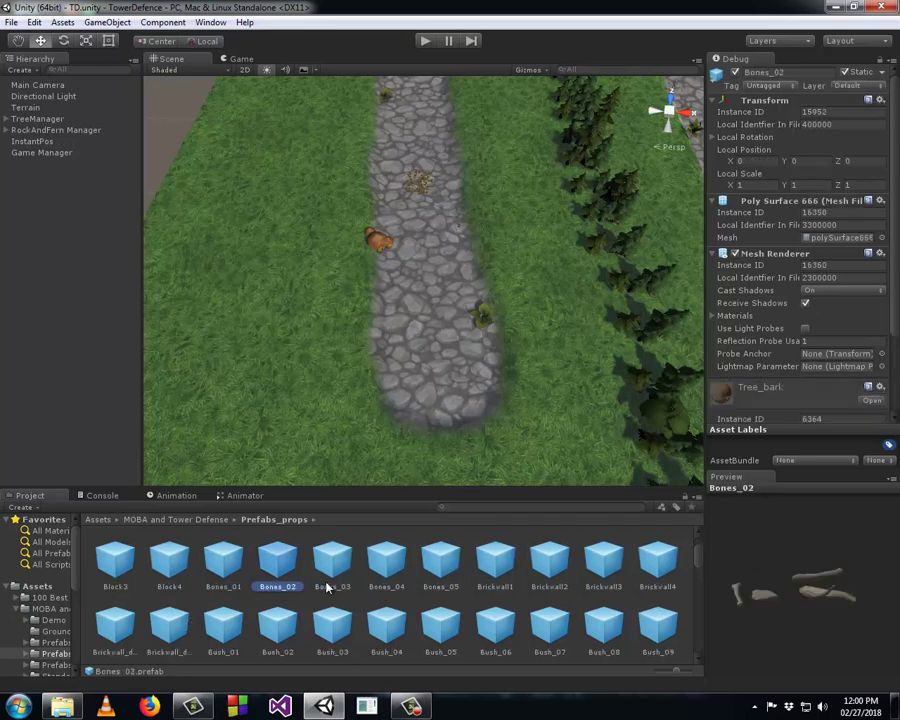
{"action": "key", "text": "Left"}
{"action": "key", "text": "Left"}
{"action": "key", "text": "Left"}
{"action": "key", "text": "Left"}
{"action": "key", "text": "Left"}
{"action": "key", "text": "Left"}
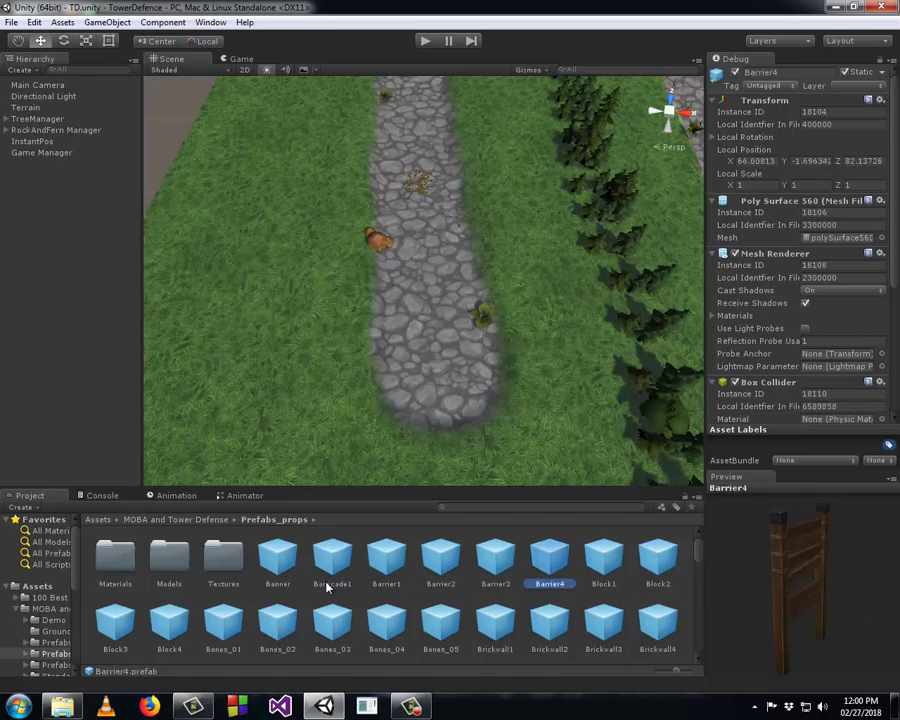
{"action": "key", "text": "Left"}
{"action": "key", "text": "Left"}
{"action": "key", "text": "Left"}
{"action": "key", "text": "Left"}
{"action": "key", "text": "Left"}
{"action": "key", "text": "Left"}
{"action": "key", "text": "Left"}
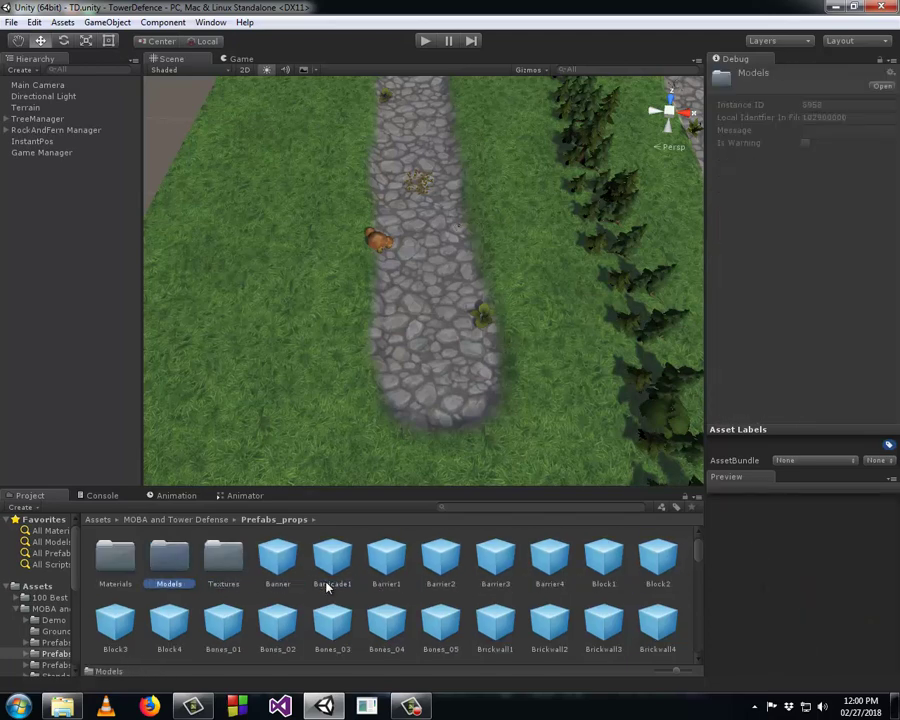
- Open Prefabs_Turrets under MOBA and Tower Defense and preview Tow_Acid3 and Tow_Acid2
{"action": "left_click", "coordinate": [25, 608]}
{"action": "left_click", "coordinate": [48, 608]}
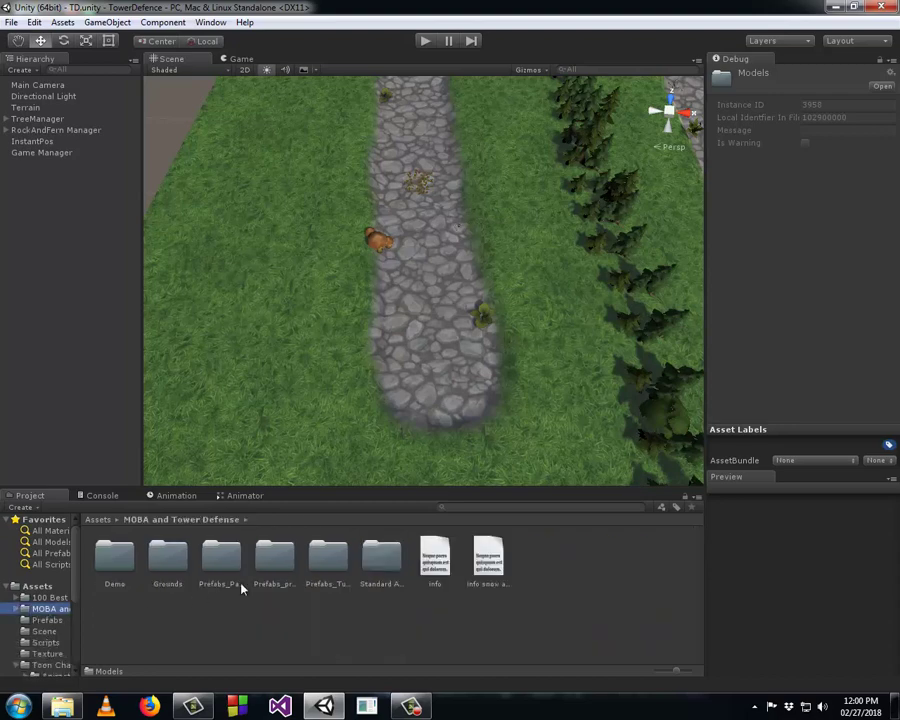
{"action": "double_click", "coordinate": [328, 560]}
{"action": "key", "text": "Right"}
{"action": "key", "text": "Right"}
{"action": "key", "text": "Right"}
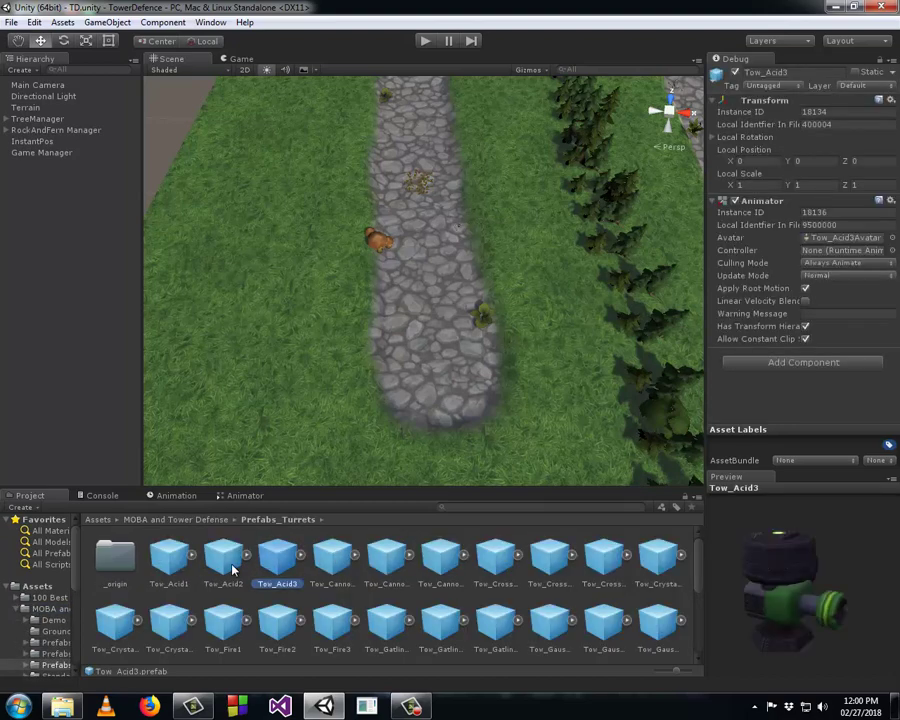
{"action": "left_click", "coordinate": [232, 569]}
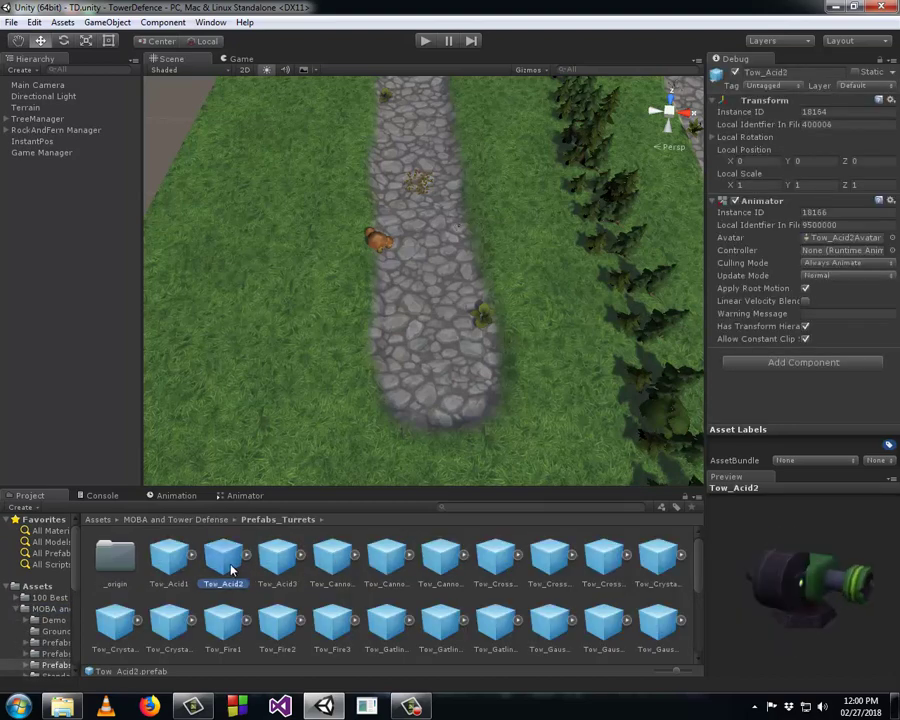
- Go back up to MOBA and Tower Defense and select the Prefabs_Turrets folder
{"action": "left_click", "coordinate": [38, 587]}
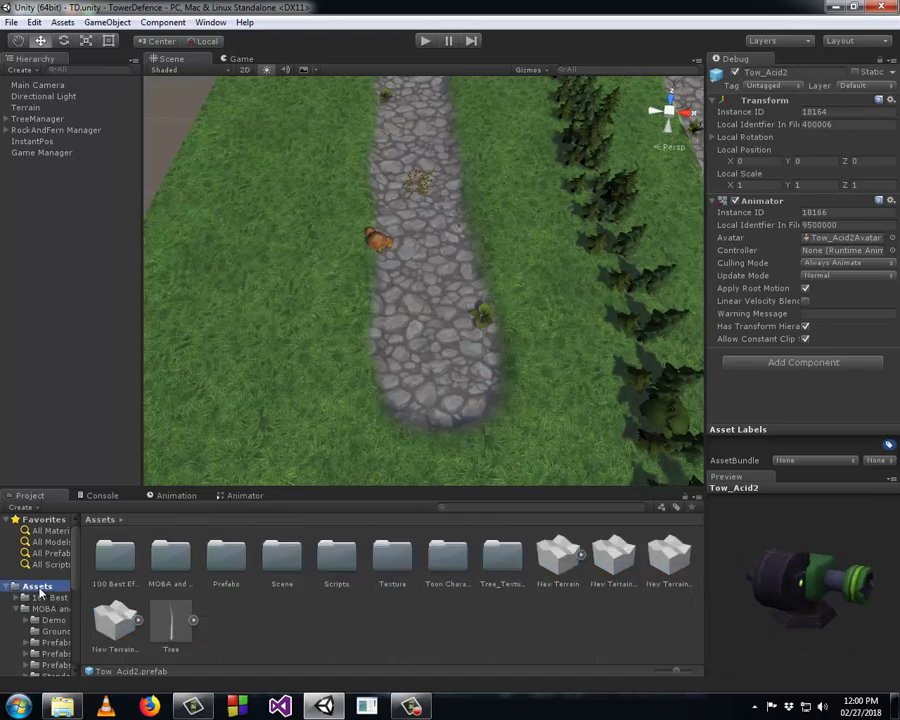
{"action": "left_click", "coordinate": [50, 609]}
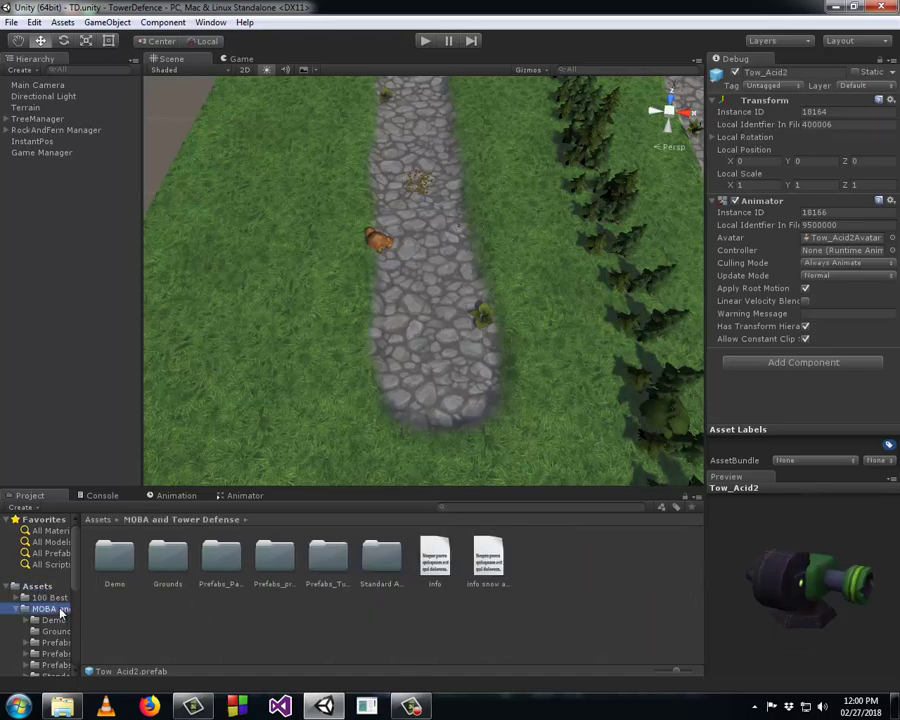
{"action": "left_click", "coordinate": [345, 578]}
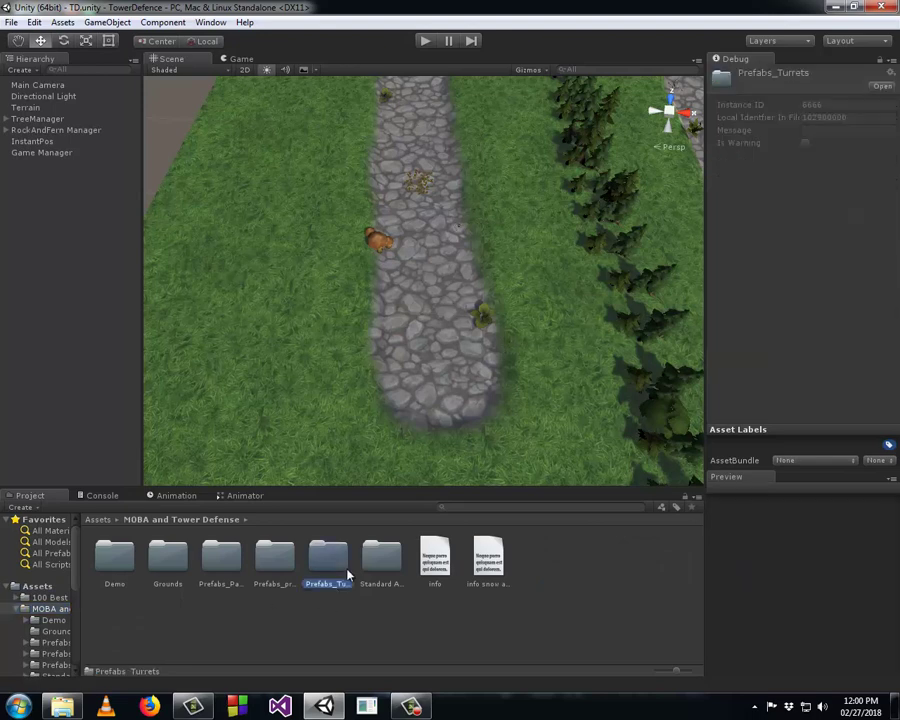
{"action": "left_click", "coordinate": [279, 576]}
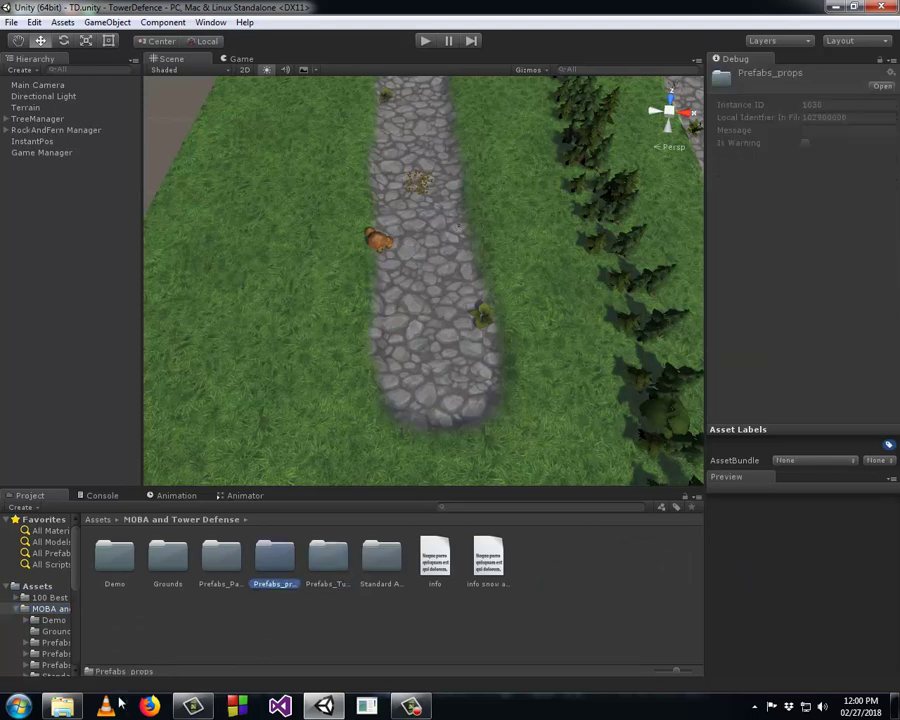
{"action": "left_click", "coordinate": [336, 576]}
- Open Prefabs_Turrets and preview the Cannon, Acid, Crossbow, Gauss and Gatling turret prefabs
{"action": "double_click", "coordinate": [334, 575]}
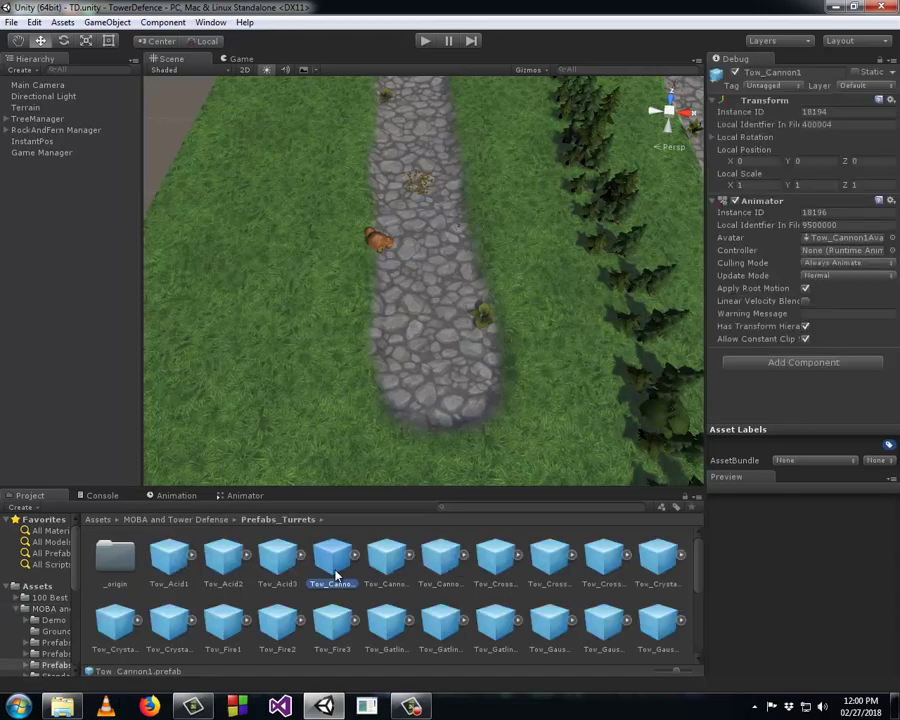
{"action": "left_click", "coordinate": [397, 577]}
{"action": "left_click", "coordinate": [290, 572]}
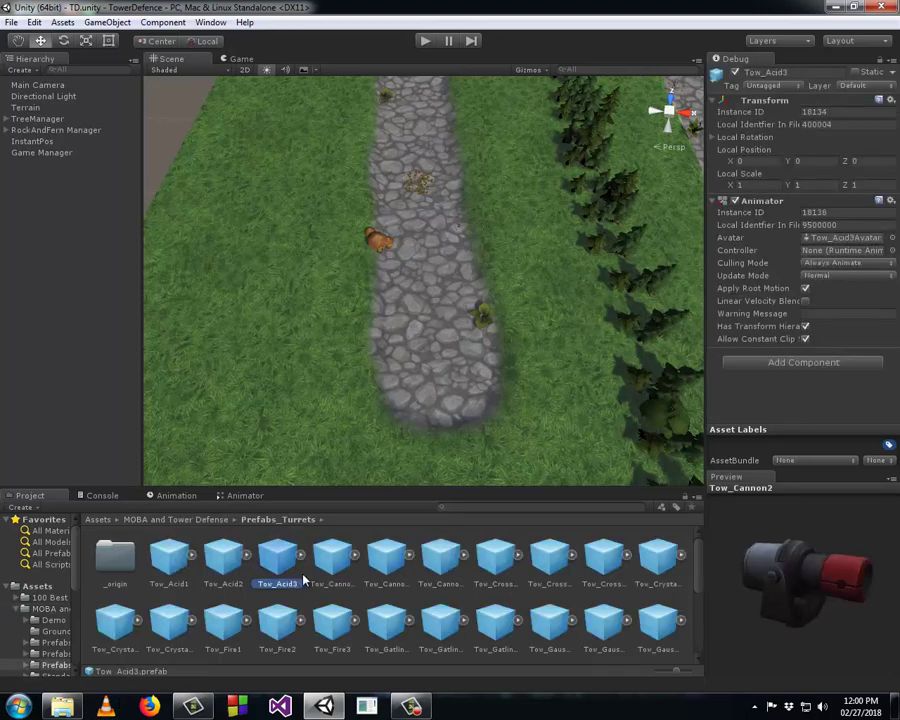
{"action": "left_click", "coordinate": [334, 572]}
{"action": "left_click", "coordinate": [460, 560]}
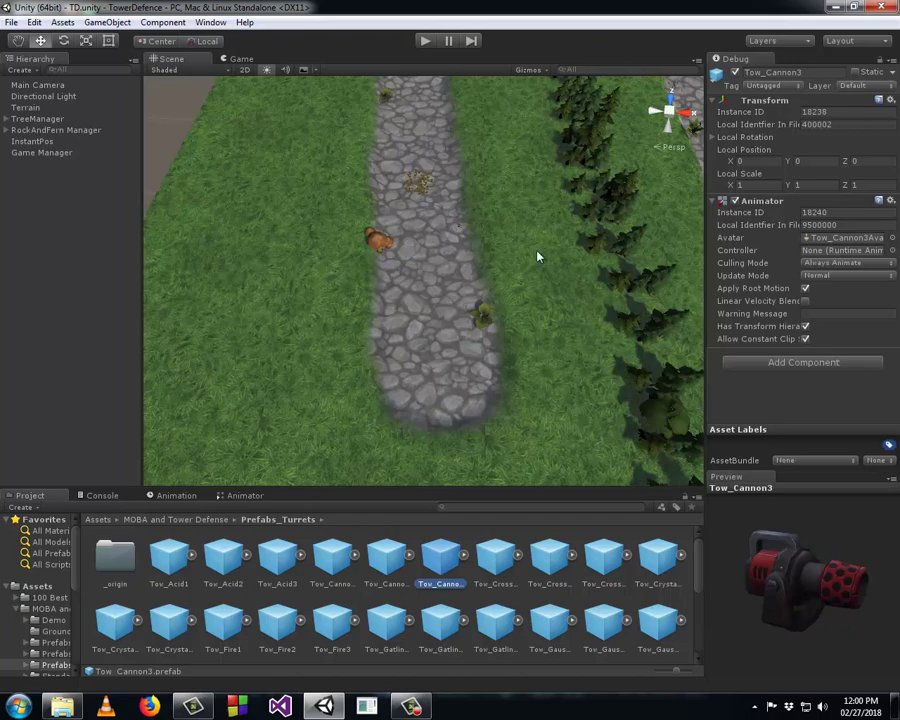
{"action": "left_click", "coordinate": [491, 565]}
{"action": "left_click", "coordinate": [535, 632]}
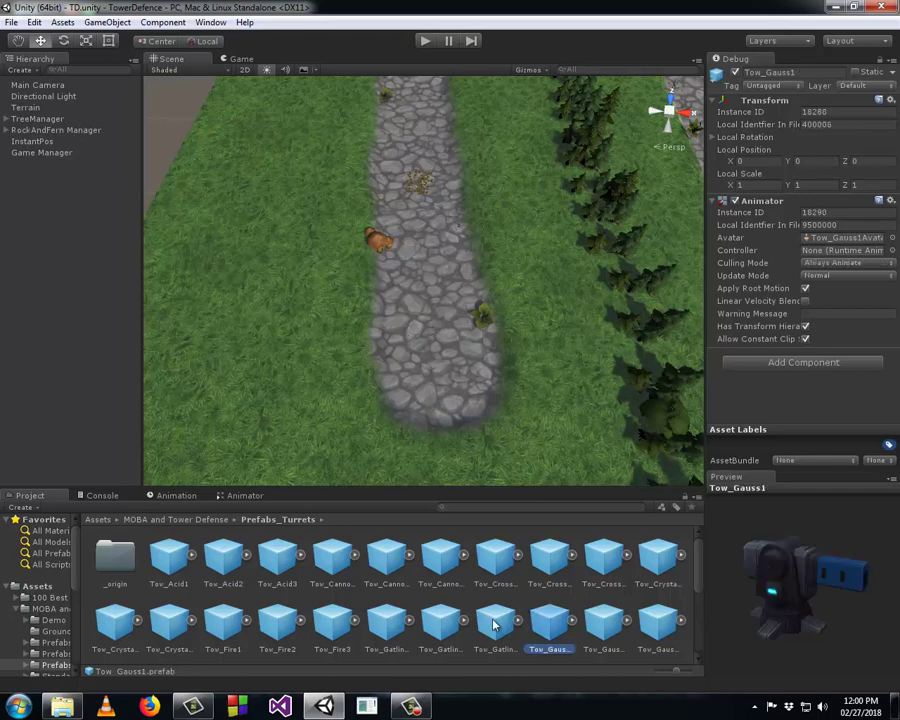
{"action": "scroll", "coordinate": [494, 622], "scroll_direction": "down", "scroll_amount": 1}
{"action": "left_click", "coordinate": [440, 580]}
{"action": "left_click", "coordinate": [497, 598]}
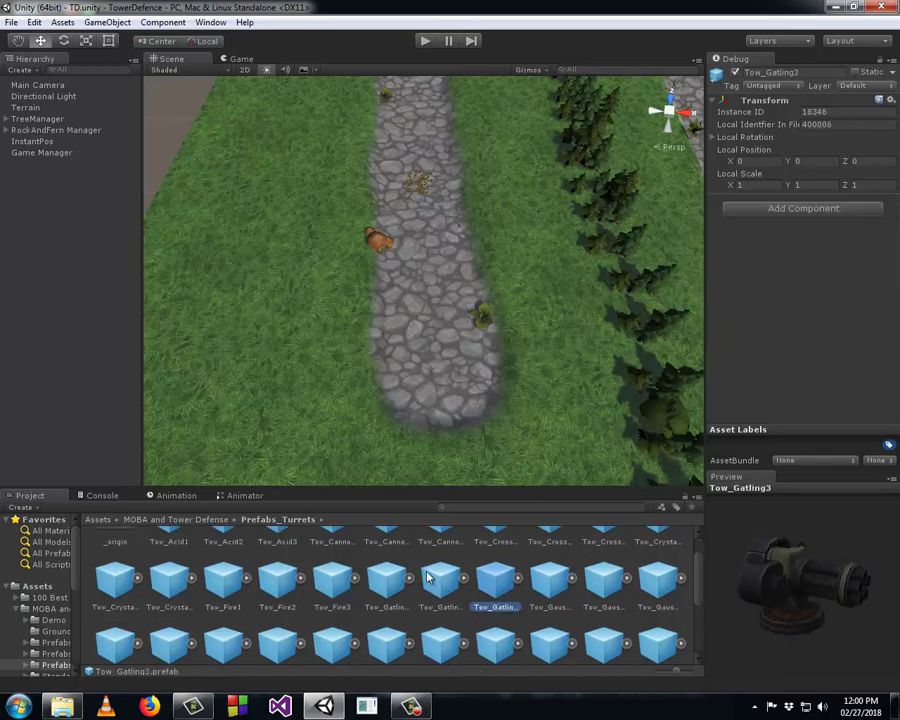
- Preview the Machinegun, Rocket, Radar, Tesla and Mortar turret prefabs further down the folder
{"action": "scroll", "coordinate": [428, 576], "scroll_direction": "down", "scroll_amount": 2}
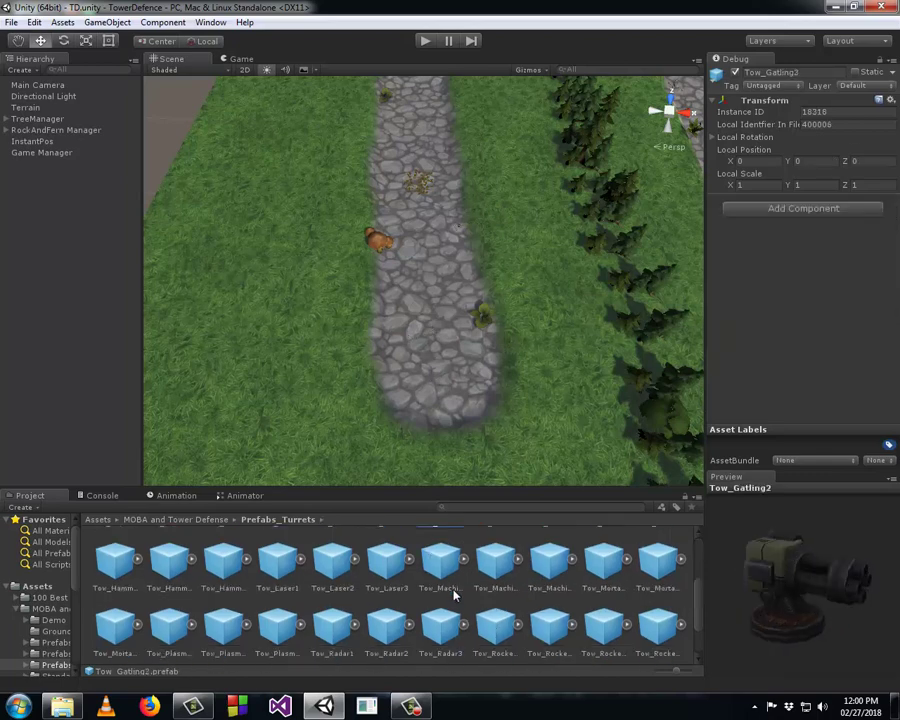
{"action": "left_click", "coordinate": [445, 575]}
{"action": "left_click", "coordinate": [495, 570]}
{"action": "left_click", "coordinate": [495, 628]}
{"action": "left_click", "coordinate": [440, 632]}
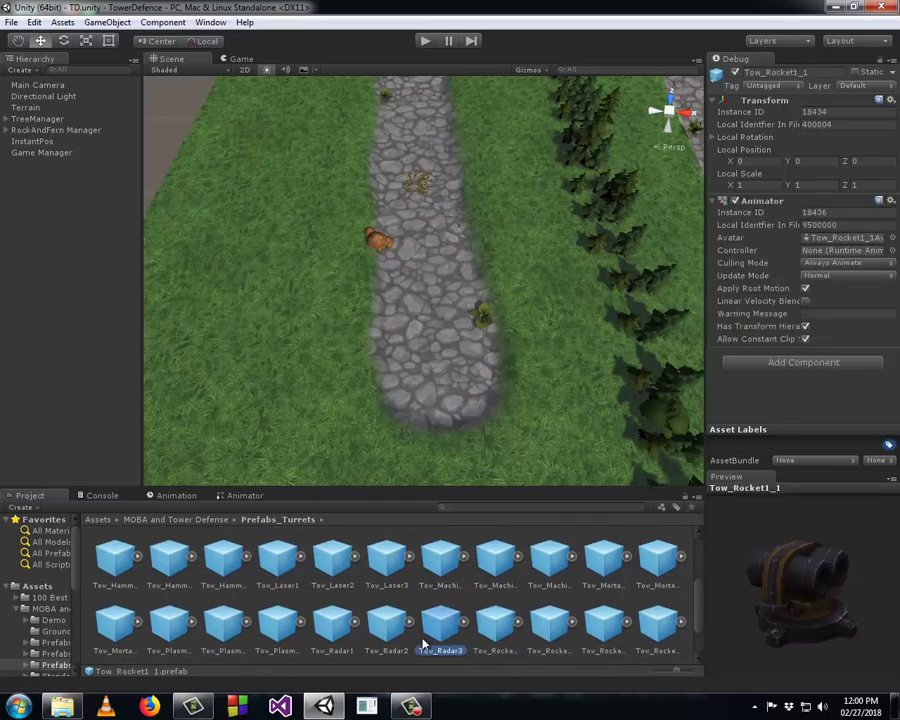
{"action": "left_click", "coordinate": [547, 632]}
{"action": "scroll", "coordinate": [546, 613], "scroll_direction": "down", "scroll_amount": 1}
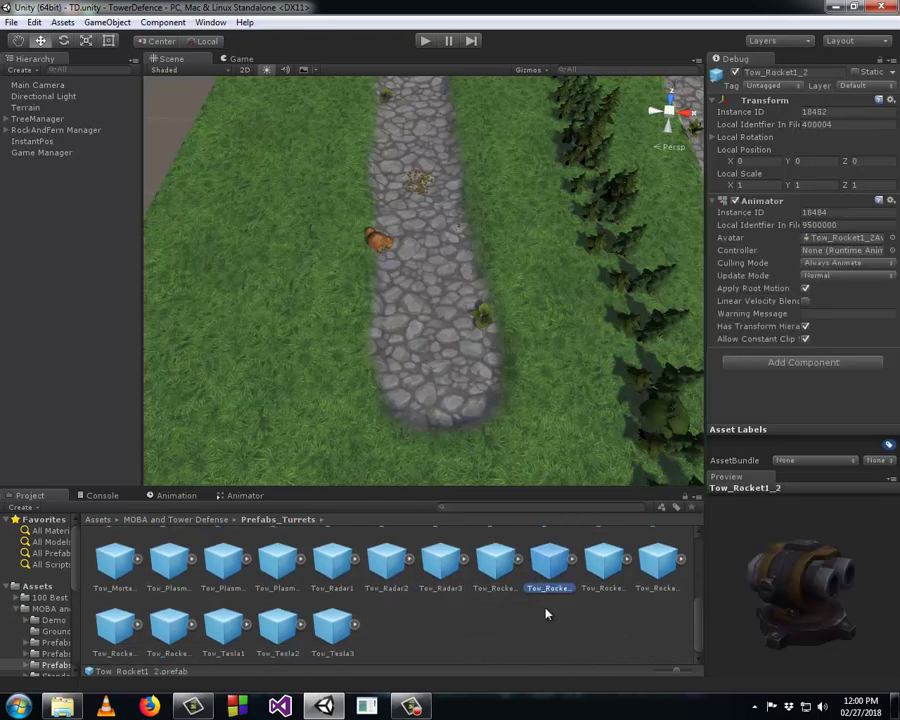
{"action": "left_click", "coordinate": [338, 648]}
{"action": "left_click", "coordinate": [268, 644]}
{"action": "left_click", "coordinate": [213, 640]}
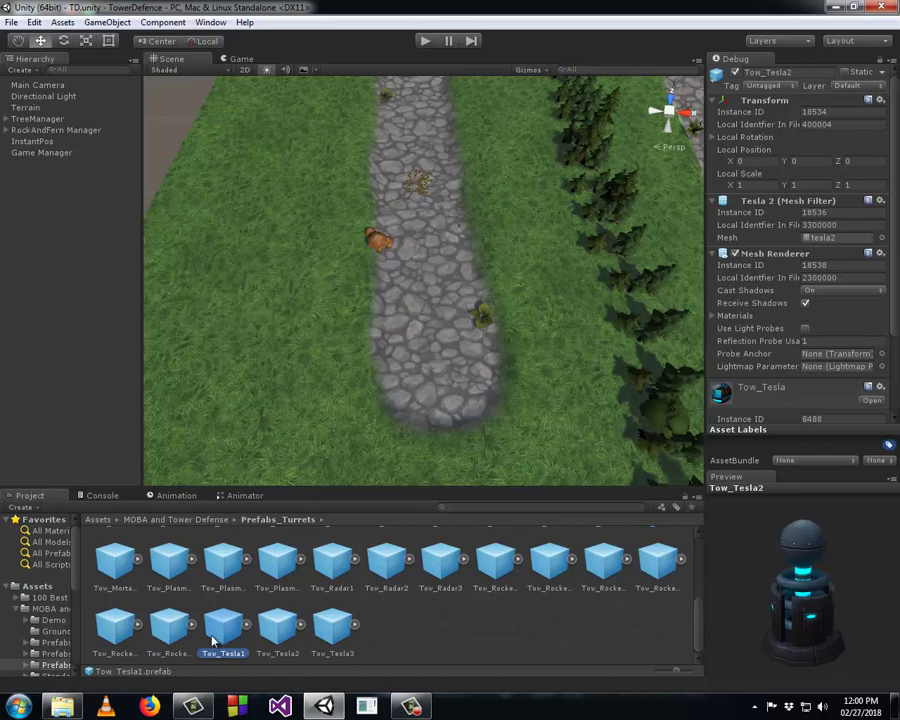
{"action": "left_click", "coordinate": [170, 630]}
{"action": "left_click", "coordinate": [98, 630]}
{"action": "left_click", "coordinate": [122, 576]}
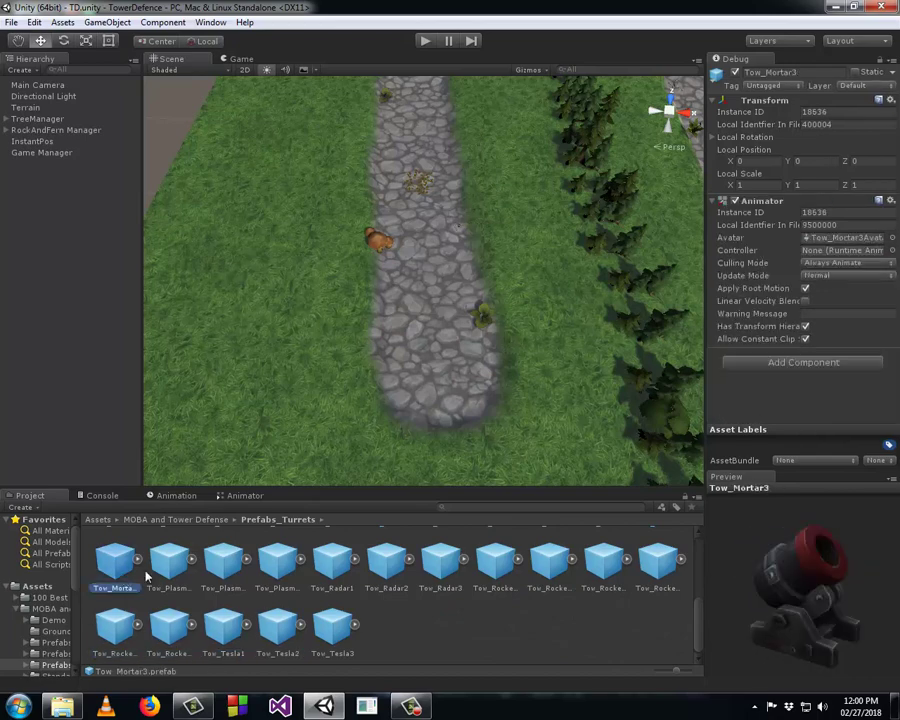
- Step through the neighbouring turrets and compare Crystal3 and Crystal2, ending on the Tow_Crystal1 prefab
{"action": "key", "text": "Right"}
{"action": "key", "text": "Right"}
{"action": "key", "text": "Right"}
{"action": "key", "text": "Right"}
{"action": "key", "text": "Right"}
{"action": "key", "text": "Right"}
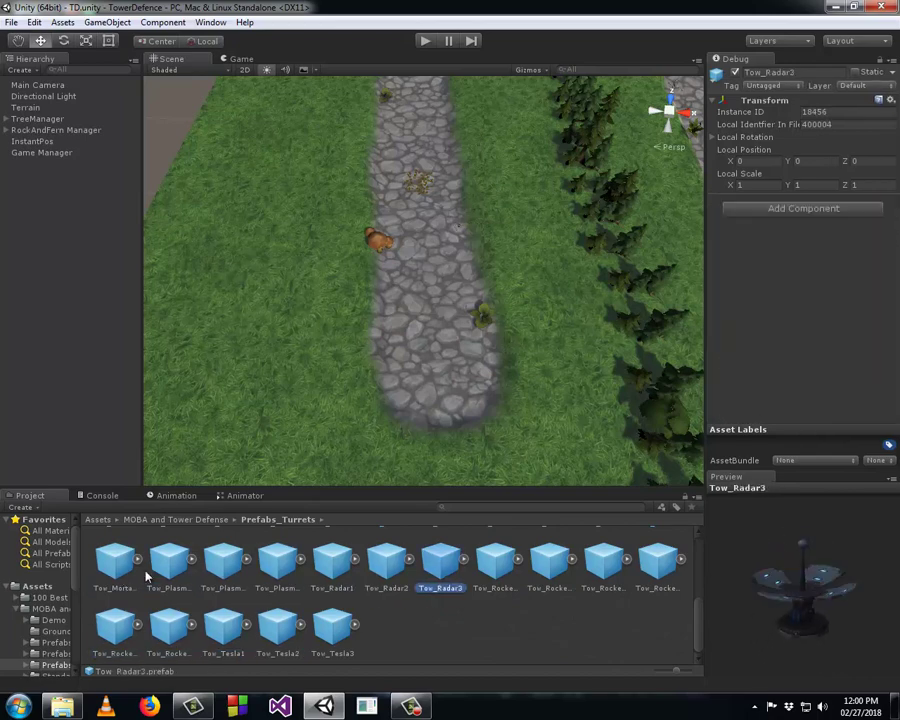
{"action": "key", "text": "Right"}
{"action": "key", "text": "Right"}
{"action": "key", "text": "Right"}
{"action": "key", "text": "Right"}
{"action": "key", "text": "Right"}
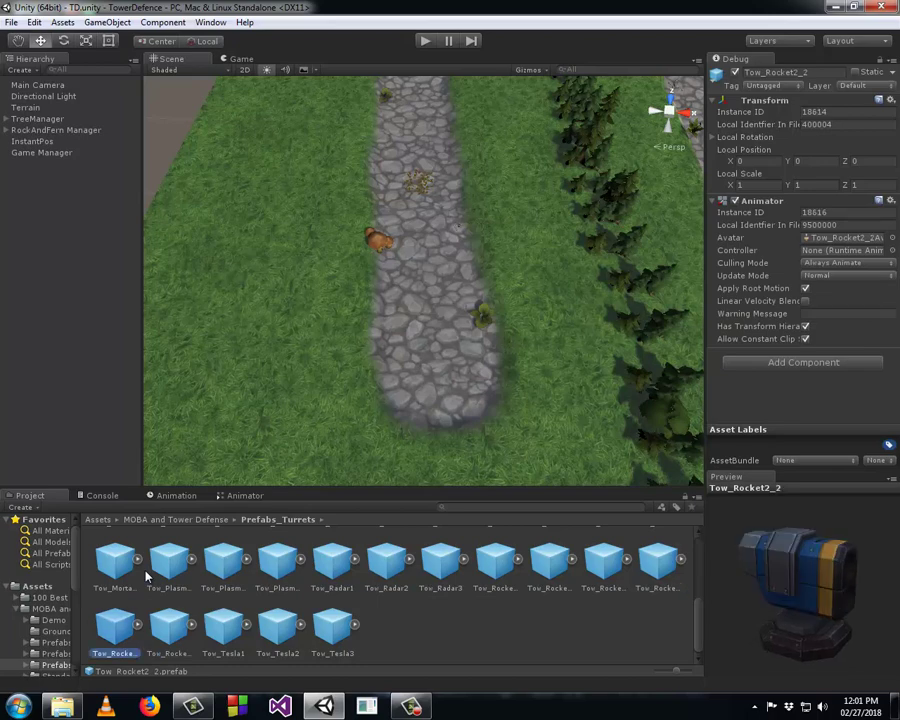
{"action": "key", "text": "Left"}
{"action": "key", "text": "Left"}
{"action": "key", "text": "Left"}
{"action": "key", "text": "Left"}
{"action": "key", "text": "Left"}
{"action": "key", "text": "Left"}
{"action": "key", "text": "Left"}
{"action": "key", "text": "Left"}
{"action": "key", "text": "Left"}
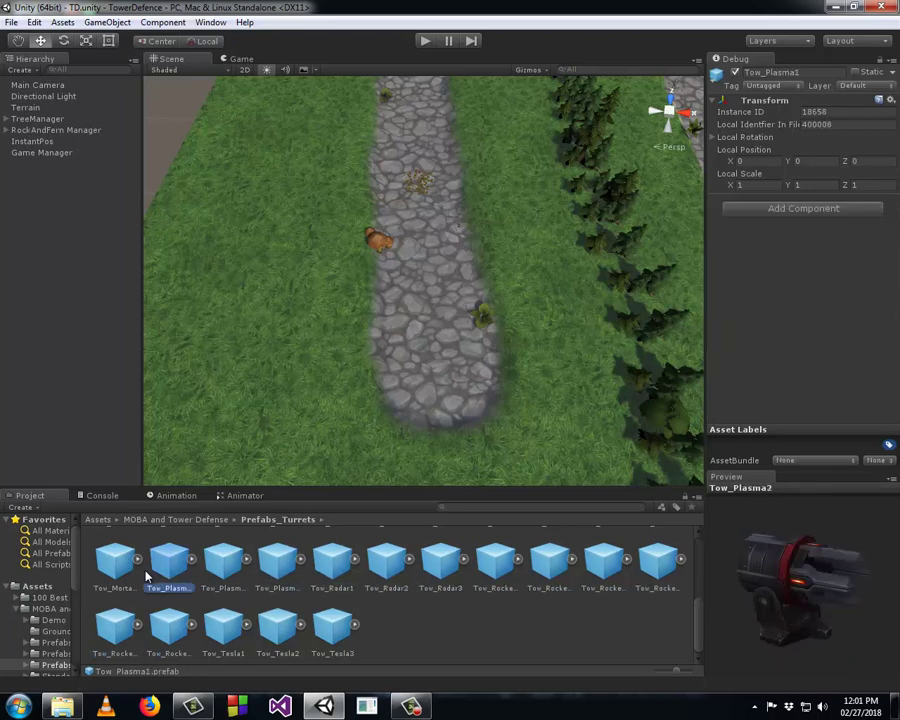
{"action": "key", "text": "Left"}
{"action": "key", "text": "Left"}
{"action": "key", "text": "Left"}
{"action": "key", "text": "Left"}
{"action": "key", "text": "Left"}
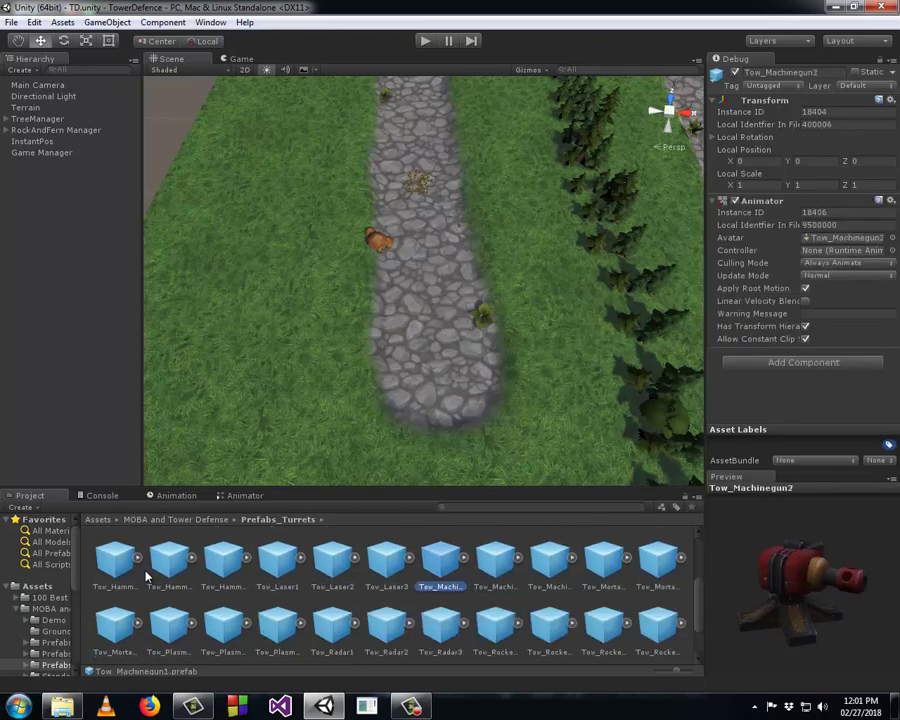
{"action": "key", "text": "Left"}
{"action": "key", "text": "Left"}
{"action": "key", "text": "Left"}
{"action": "key", "text": "Left"}
{"action": "key", "text": "Left"}
{"action": "key", "text": "Left"}
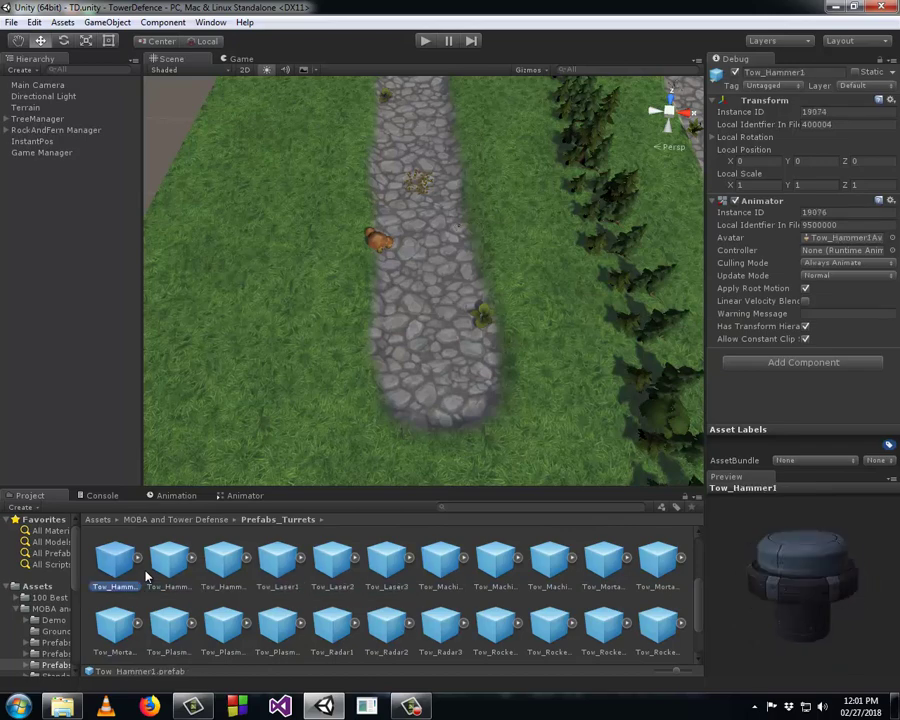
{"action": "key", "text": "Left"}
{"action": "key", "text": "Left"}
{"action": "key", "text": "Left"}
{"action": "key", "text": "Left"}
{"action": "key", "text": "Left"}
{"action": "key", "text": "Left"}
{"action": "key", "text": "Left"}
{"action": "key", "text": "Left"}
{"action": "key", "text": "Left"}
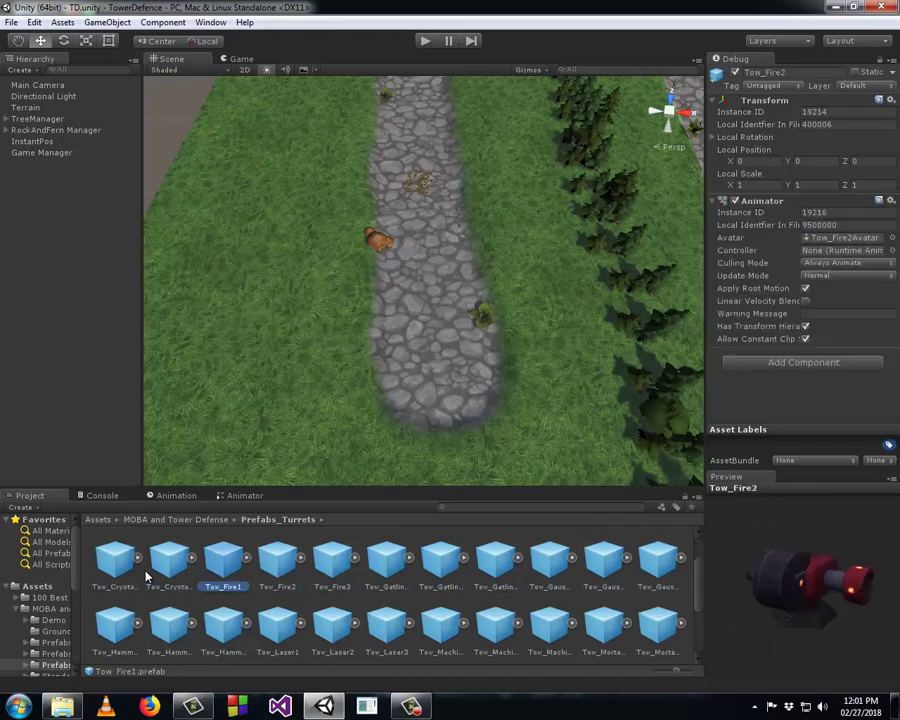
{"action": "key", "text": "Left"}
{"action": "key", "text": "Left"}
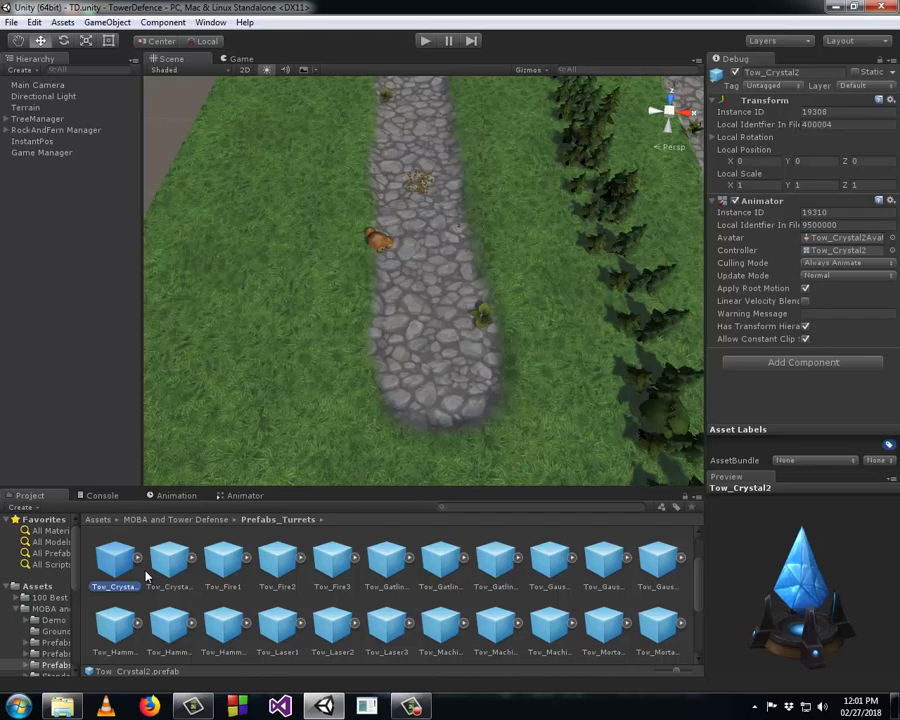
{"action": "key", "text": "Right"}
{"action": "key", "text": "Right"}
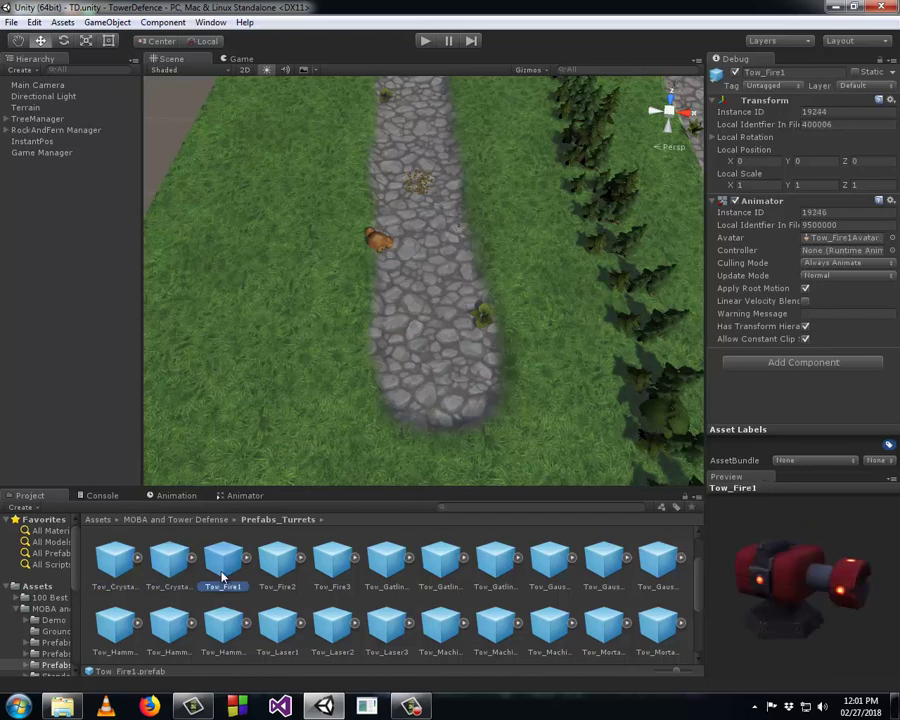
{"action": "left_click", "coordinate": [162, 584]}
{"action": "left_click", "coordinate": [117, 584]}
{"action": "scroll", "coordinate": [117, 585], "scroll_direction": "up", "scroll_amount": 1}
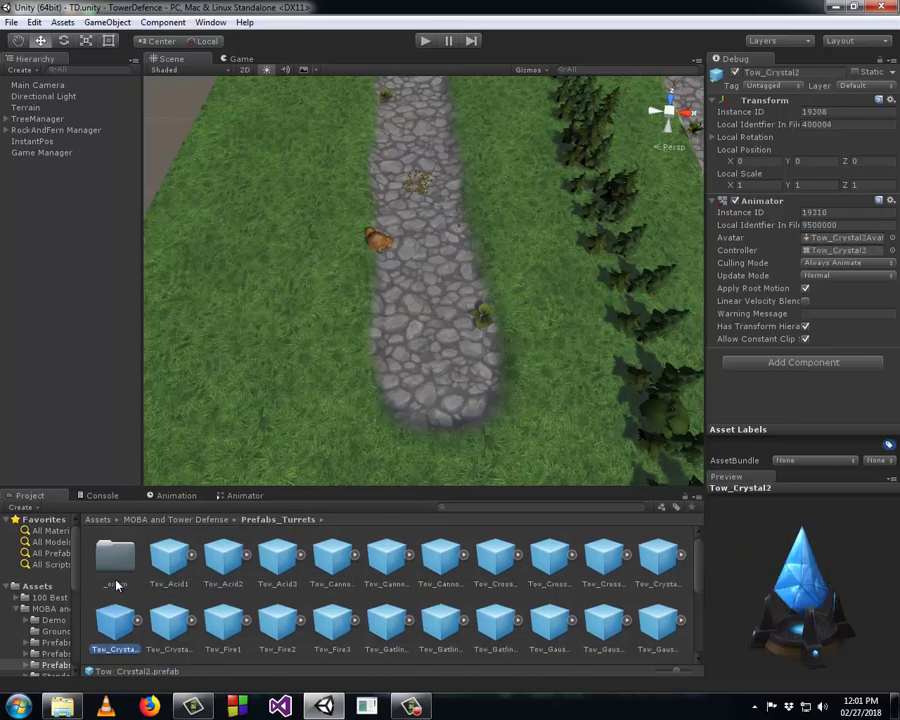
{"action": "scroll", "coordinate": [117, 585], "scroll_direction": "down", "scroll_amount": 1}
{"action": "scroll", "coordinate": [142, 584], "scroll_direction": "up", "scroll_amount": 1}
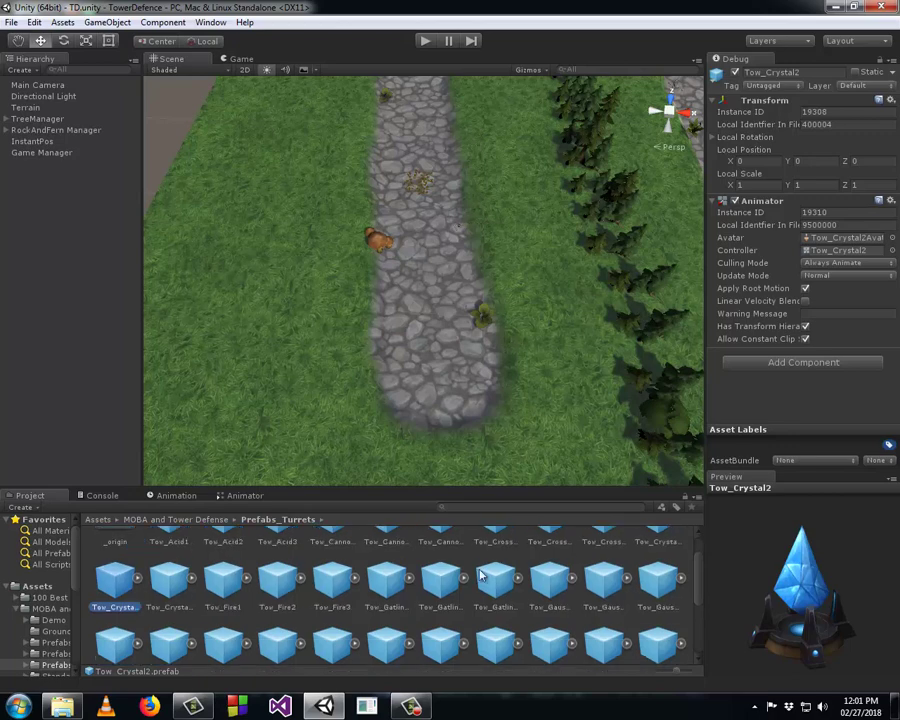
{"action": "left_click", "coordinate": [636, 557]}
{"action": "left_click", "coordinate": [606, 568]}
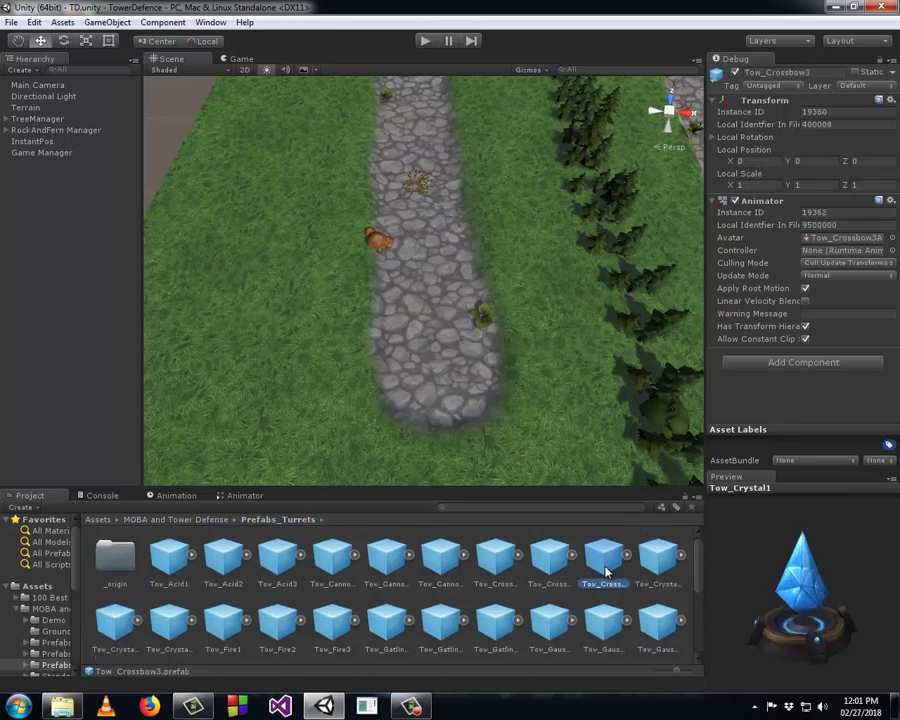
{"action": "left_click", "coordinate": [660, 578]}
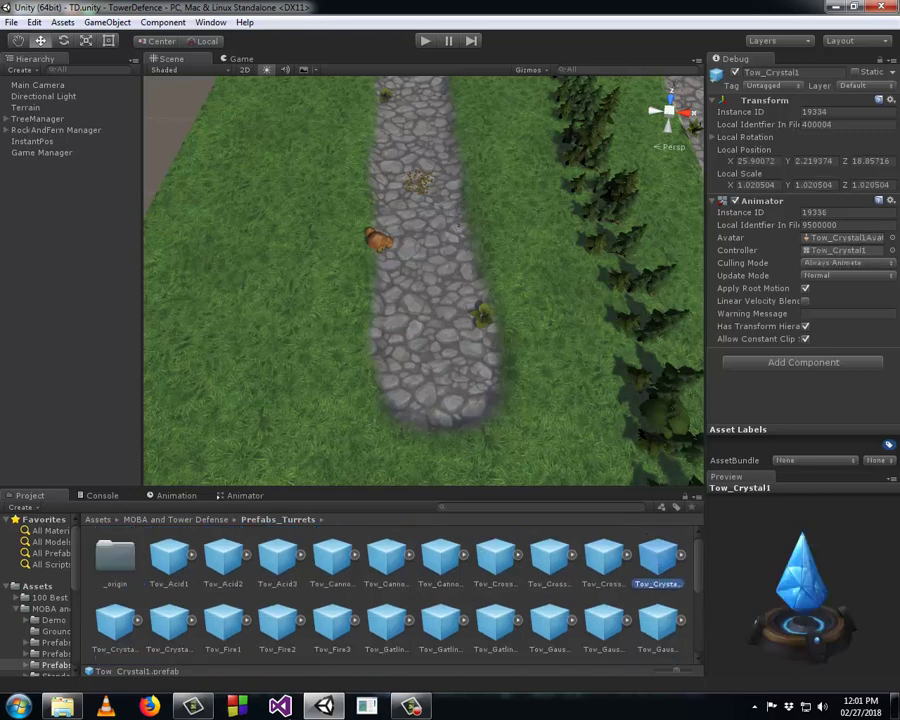
{"action": "left_click", "coordinate": [113, 625]}
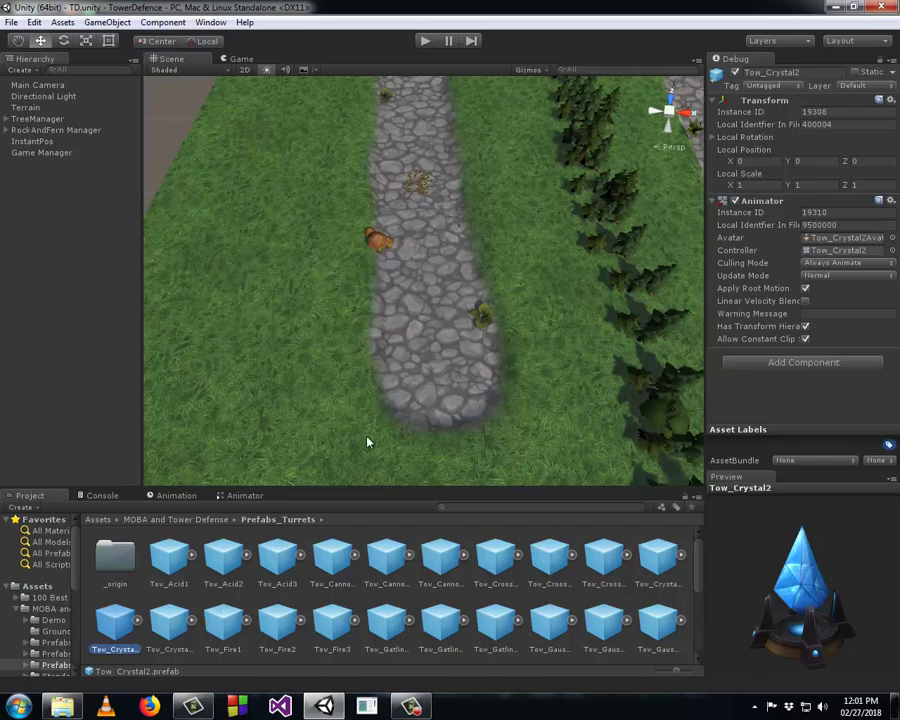
{"action": "scroll", "coordinate": [388, 437], "scroll_direction": "up", "scroll_amount": 1}
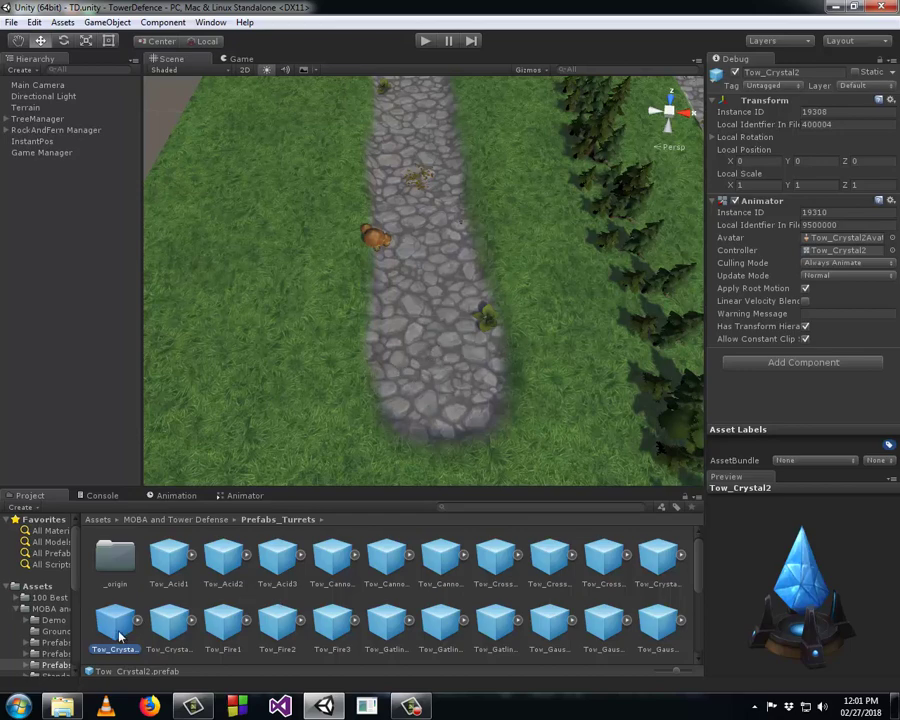
- Drop Tow_Crystal2 onto the stone path at about (26.39, 0.006, 16.65) and select it in the Hierarchy
{"action": "left_click_drag", "start_coordinate": [113, 625], "coordinate": [436, 359]}
{"action": "scroll", "coordinate": [457, 405], "scroll_direction": "up", "scroll_amount": 2}
{"action": "scroll", "coordinate": [462, 408], "scroll_direction": "up", "scroll_amount": 2}
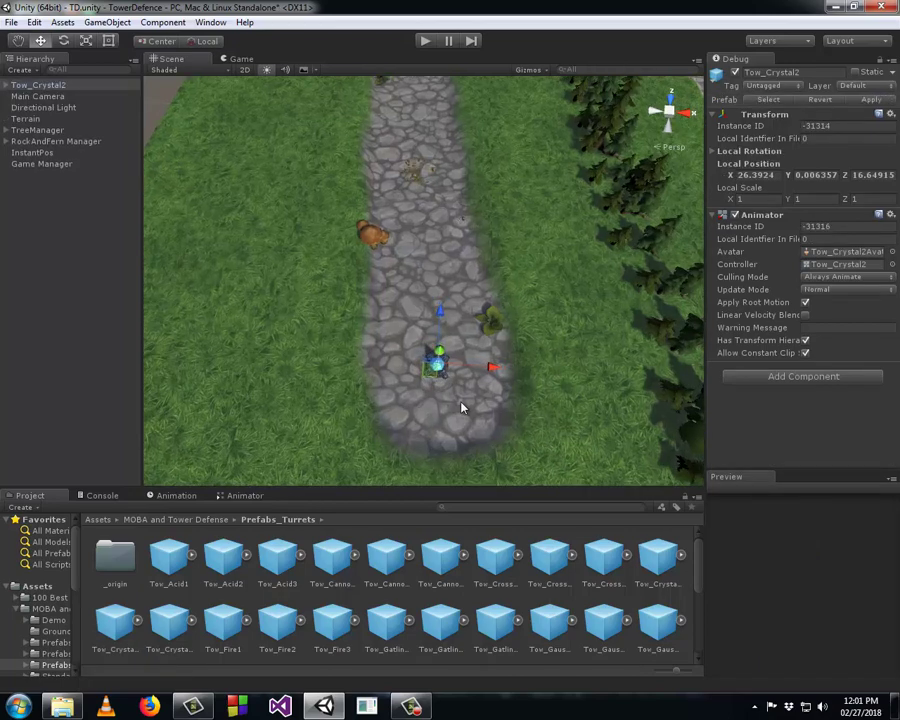
{"action": "scroll", "coordinate": [456, 420], "scroll_direction": "up", "scroll_amount": 2}
{"action": "scroll", "coordinate": [456, 422], "scroll_direction": "up", "scroll_amount": 2}
{"action": "mouse_move", "coordinate": [504, 427]}
{"action": "left_mouse_down", "text": "alt"}
{"action": "mouse_move", "coordinate": [486, 316]}
{"action": "mouse_move", "coordinate": [490, 354]}
{"action": "left_mouse_up", "text": "alt"}
{"action": "scroll", "coordinate": [484, 362], "scroll_direction": "up", "scroll_amount": 2}
{"action": "scroll", "coordinate": [482, 364], "scroll_direction": "up", "scroll_amount": 2}
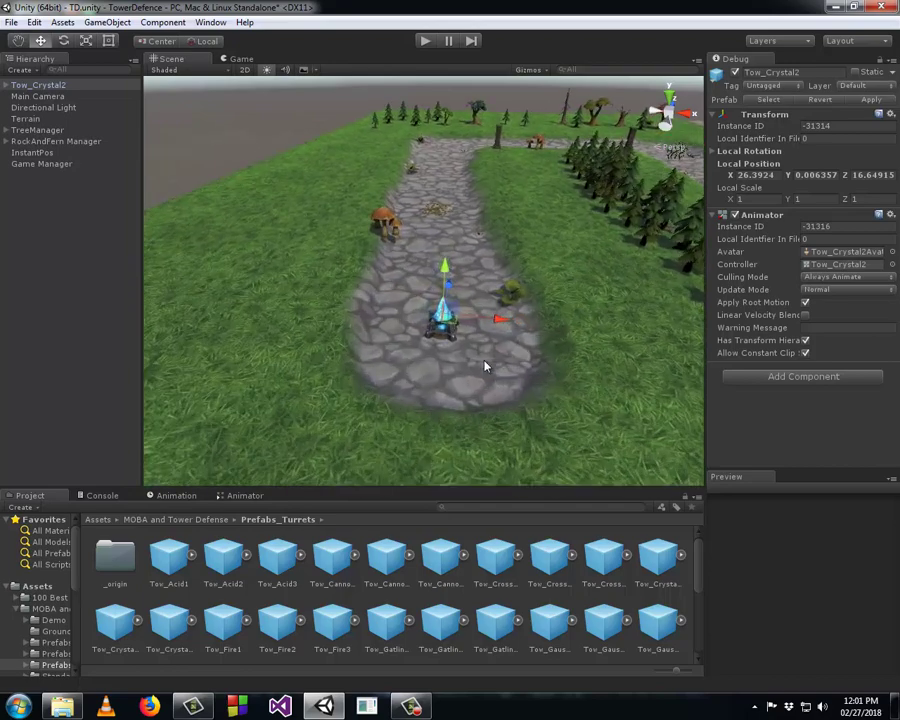
{"action": "scroll", "coordinate": [482, 364], "scroll_direction": "up", "scroll_amount": 2}
{"action": "scroll", "coordinate": [481, 363], "scroll_direction": "up", "scroll_amount": 2}
{"action": "scroll", "coordinate": [481, 363], "scroll_direction": "up", "scroll_amount": 2}
{"action": "scroll", "coordinate": [474, 372], "scroll_direction": "up", "scroll_amount": 2}
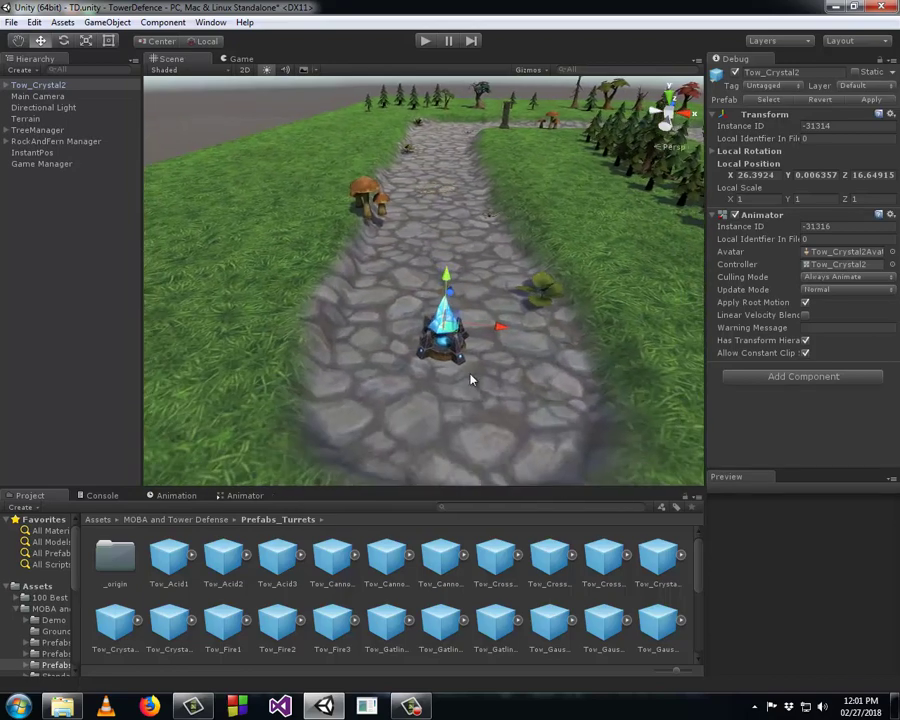
{"action": "scroll", "coordinate": [470, 378], "scroll_direction": "up", "scroll_amount": 2}
{"action": "scroll", "coordinate": [473, 385], "scroll_direction": "up", "scroll_amount": 2}
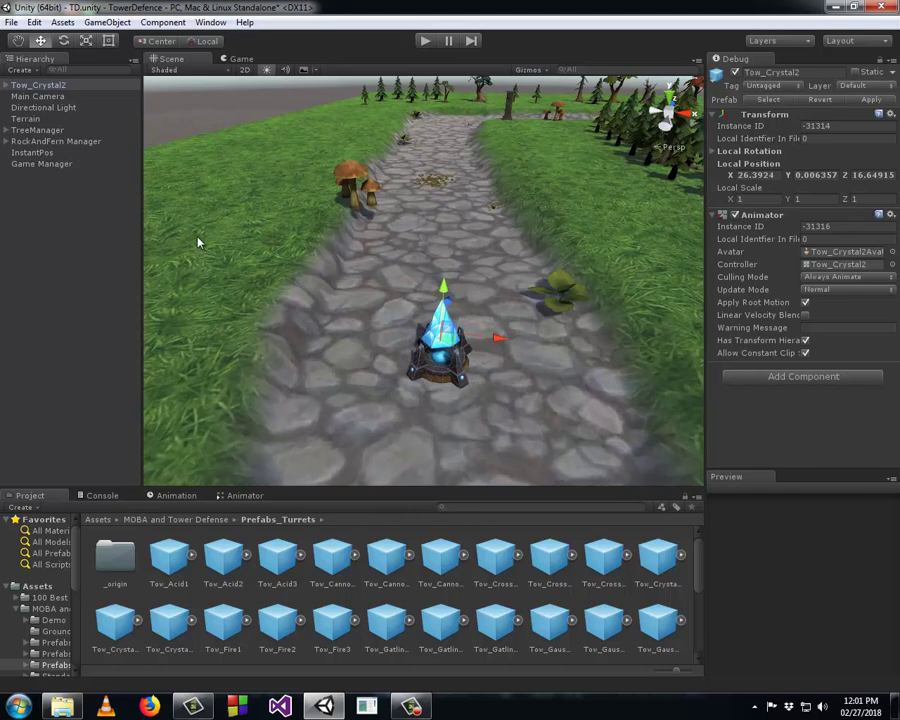
{"action": "left_click", "coordinate": [48, 86]}
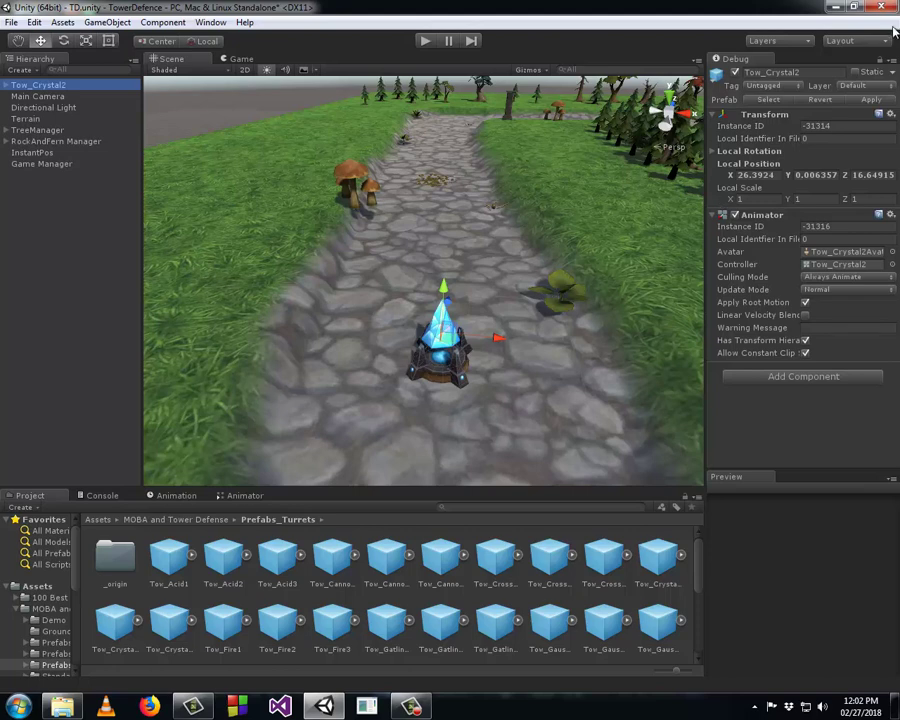
- Switch the Inspector from Debug to Normal mode and reselect Tow_Crystal2 to show its Transform
{"action": "left_click", "coordinate": [893, 64]}
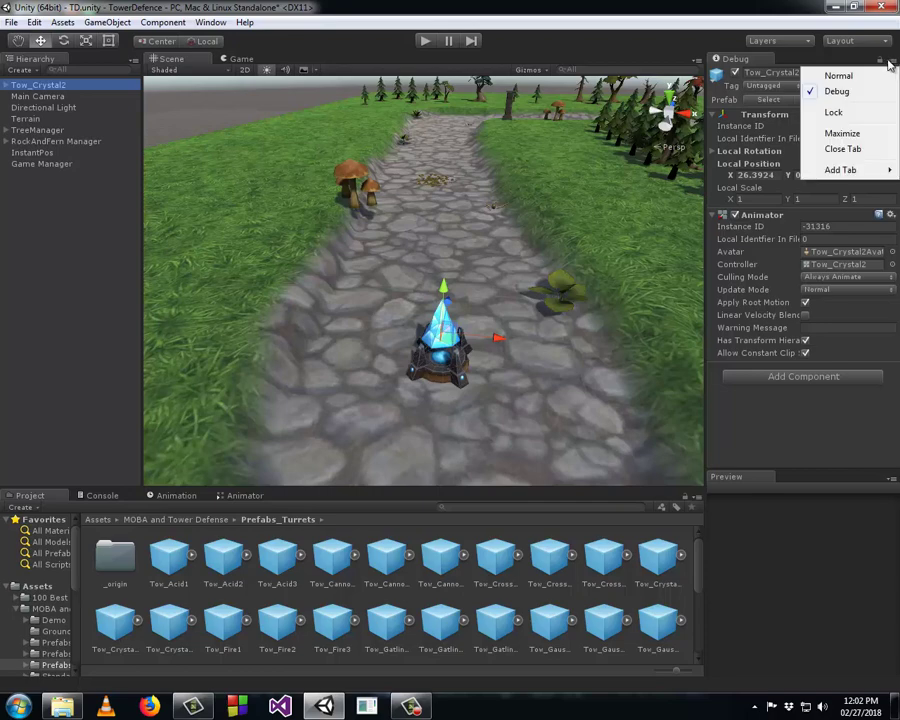
{"action": "left_click", "coordinate": [840, 78]}
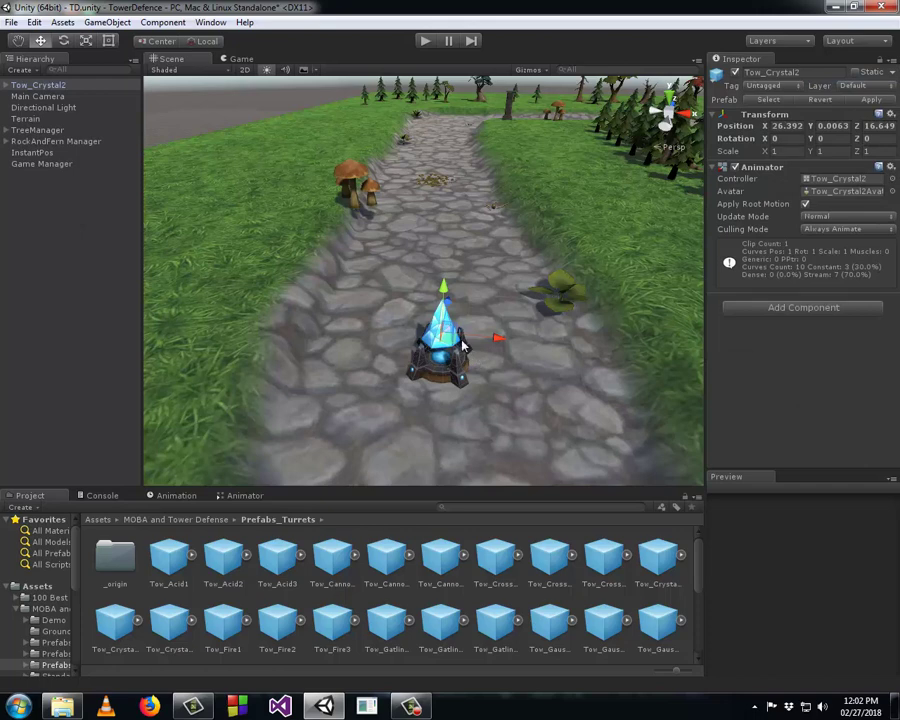
{"action": "left_click", "coordinate": [61, 87]}
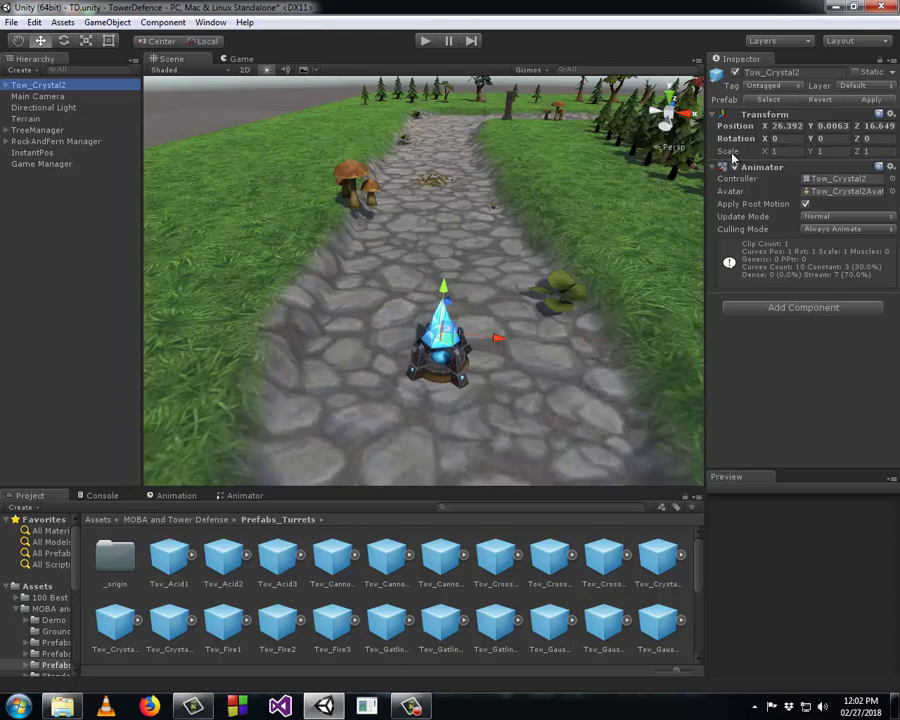
{"action": "scroll", "coordinate": [476, 374], "scroll_direction": "down", "scroll_amount": 3}
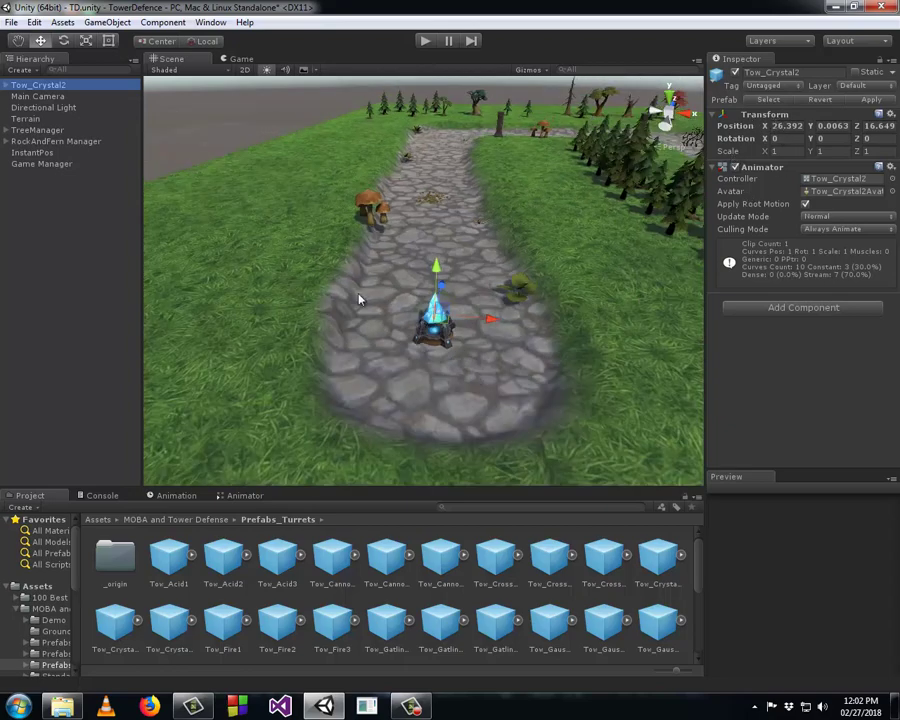
- Scale Tow_Crystal2 to 5 on X, Y and Z and look down at the enlarged tower
{"action": "left_click", "coordinate": [238, 60]}
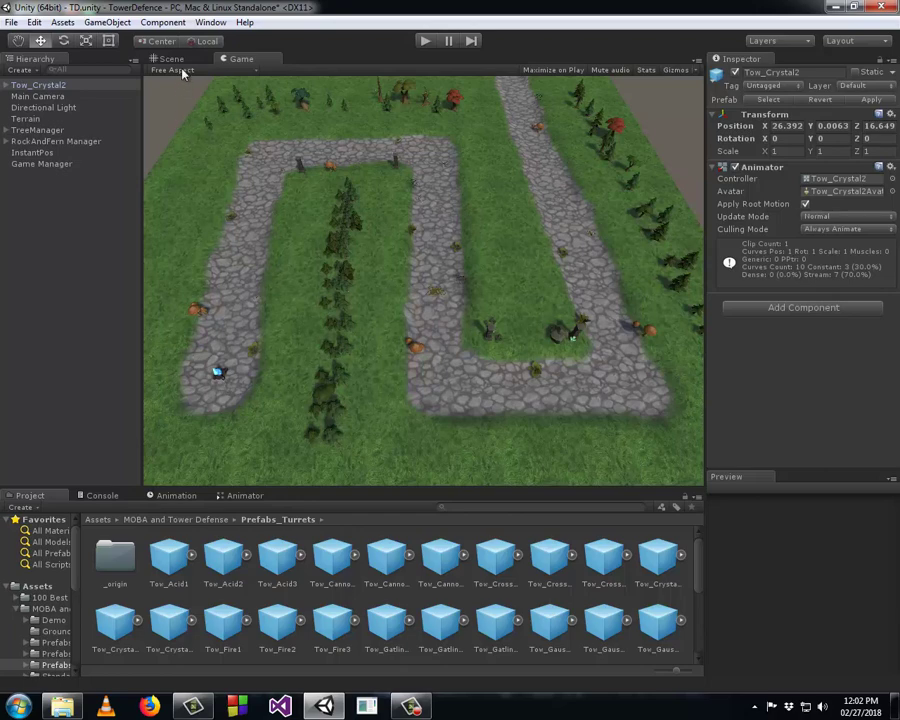
{"action": "left_click", "coordinate": [171, 58]}
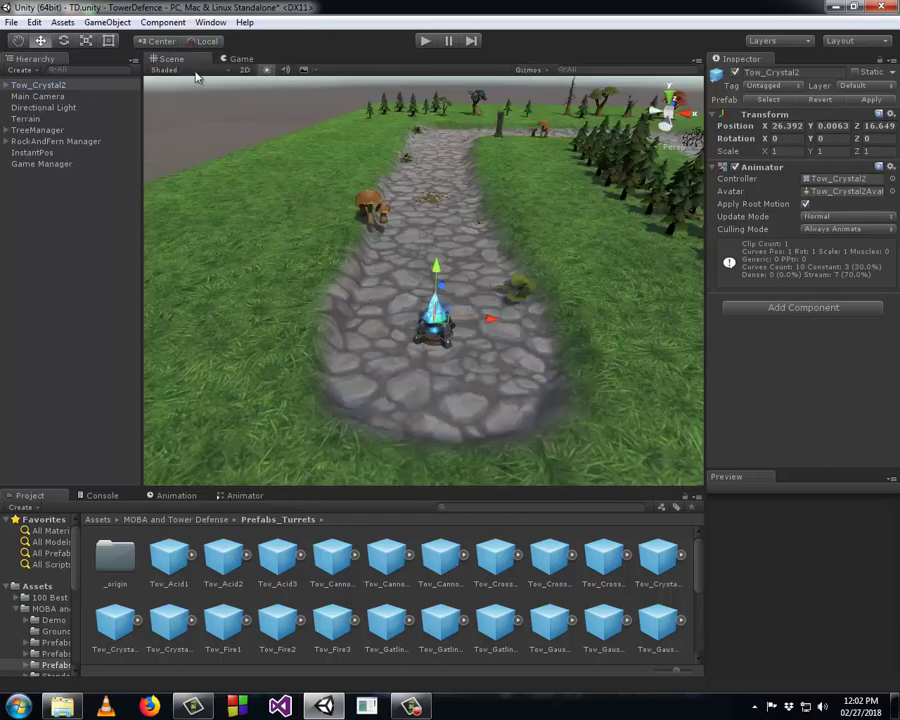
{"action": "left_click", "coordinate": [775, 151]}
{"action": "type", "text": "5"}
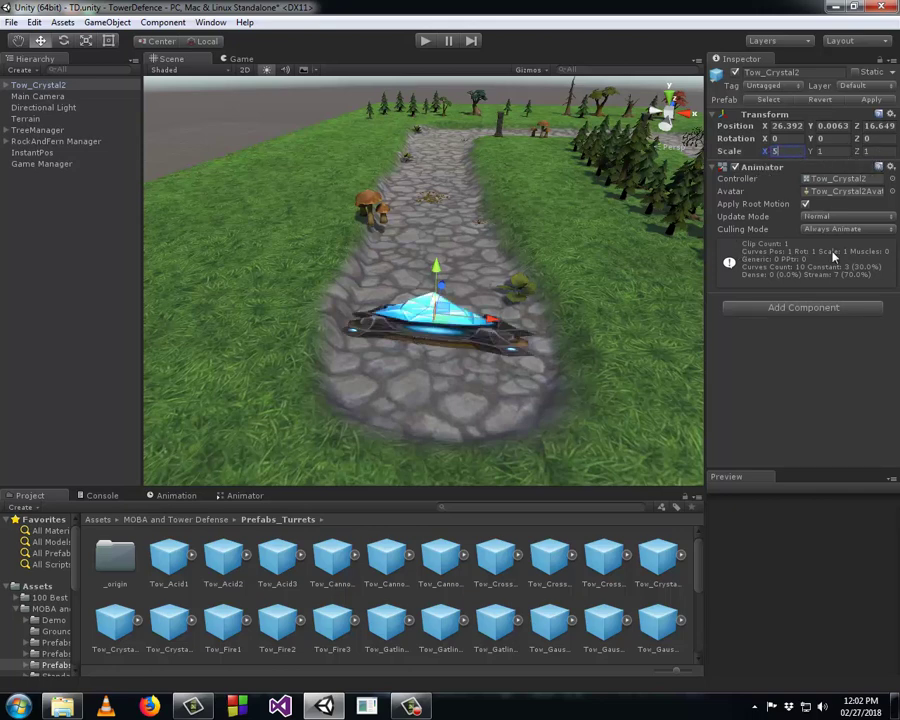
{"action": "key", "text": "Tab"}
{"action": "type", "text": "5"}
{"action": "key", "text": "Tab"}
{"action": "type", "text": "5"}
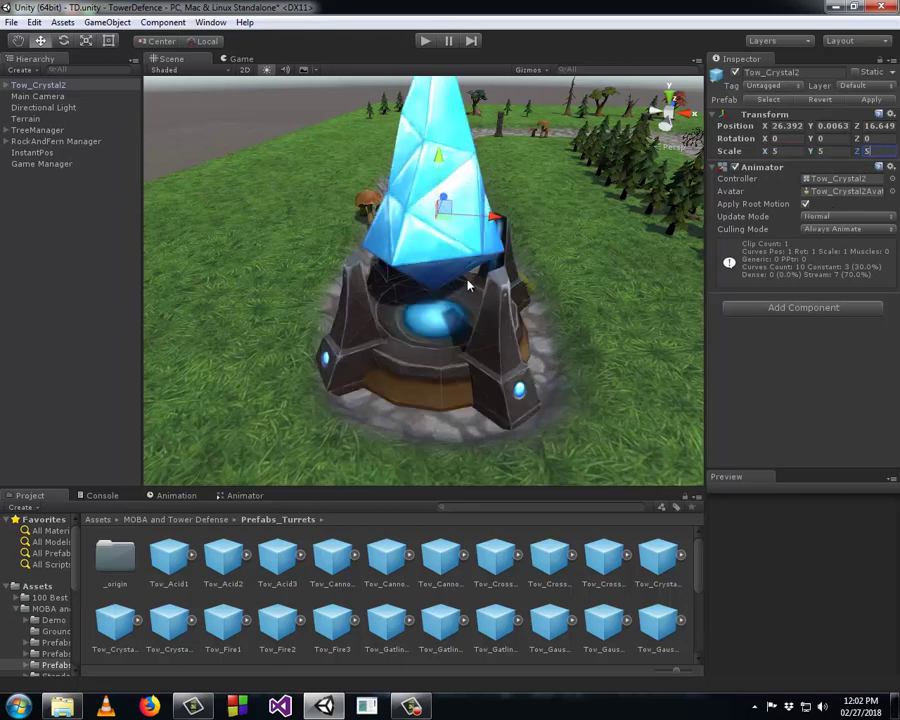
{"action": "left_click", "coordinate": [447, 345]}
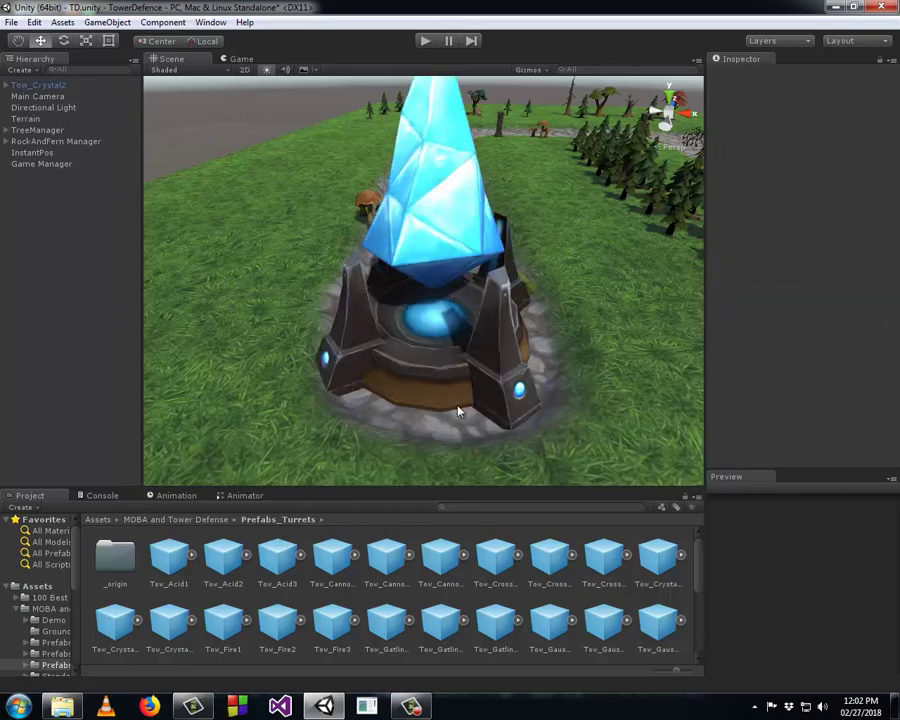
{"action": "mouse_move", "coordinate": [451, 372]}
{"action": "right_mouse_down"}
{"action": "mouse_move", "coordinate": [397, 393]}
{"action": "mouse_move", "coordinate": [408, 400]}
{"action": "right_mouse_up"}
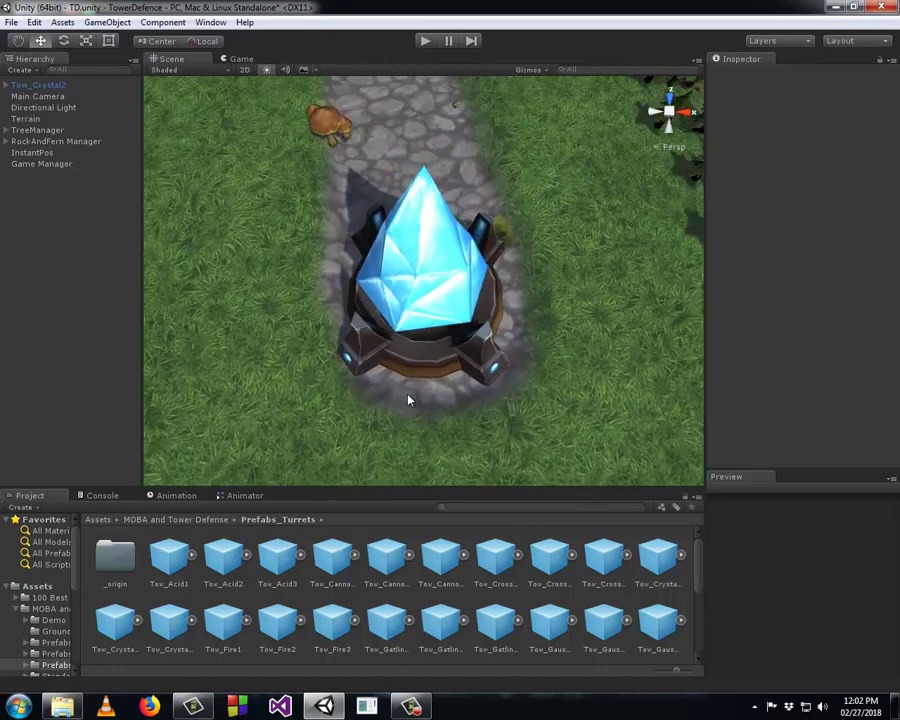
- Switch to the Game view to see the winding path and enlarged crystal tower through the camera
{"action": "left_click", "coordinate": [240, 59]}
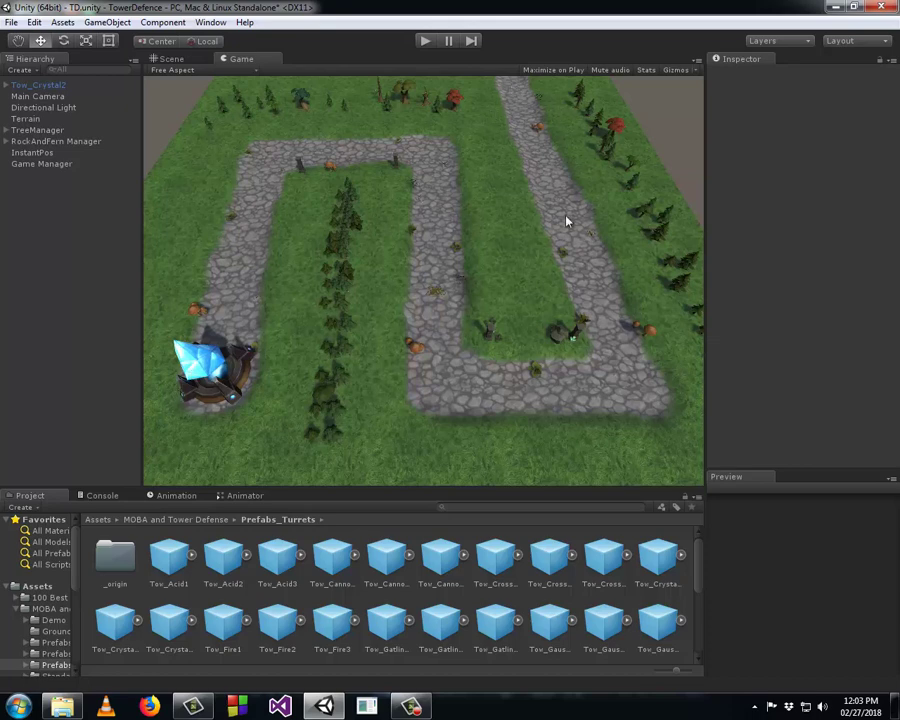
- Select Tow_Crystal2 in the Hierarchy to show its position, scale 5 and Animator in the Inspector
{"action": "left_click", "coordinate": [46, 88]}
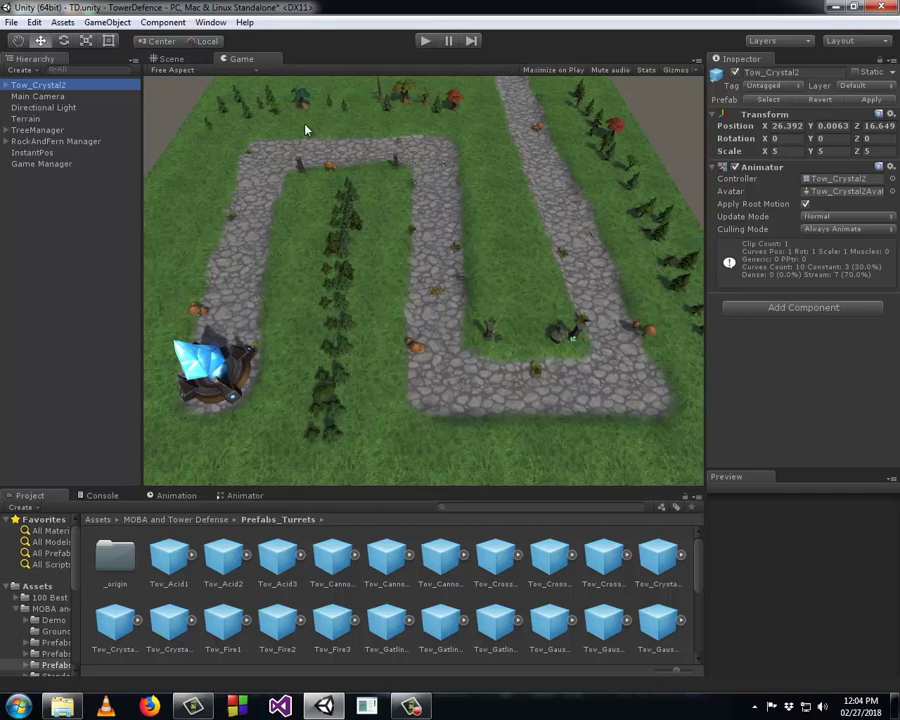
- Create an empty GameObject via GameObject > Create Empty and rename it WalkingPos
{"action": "left_click", "coordinate": [110, 22]}
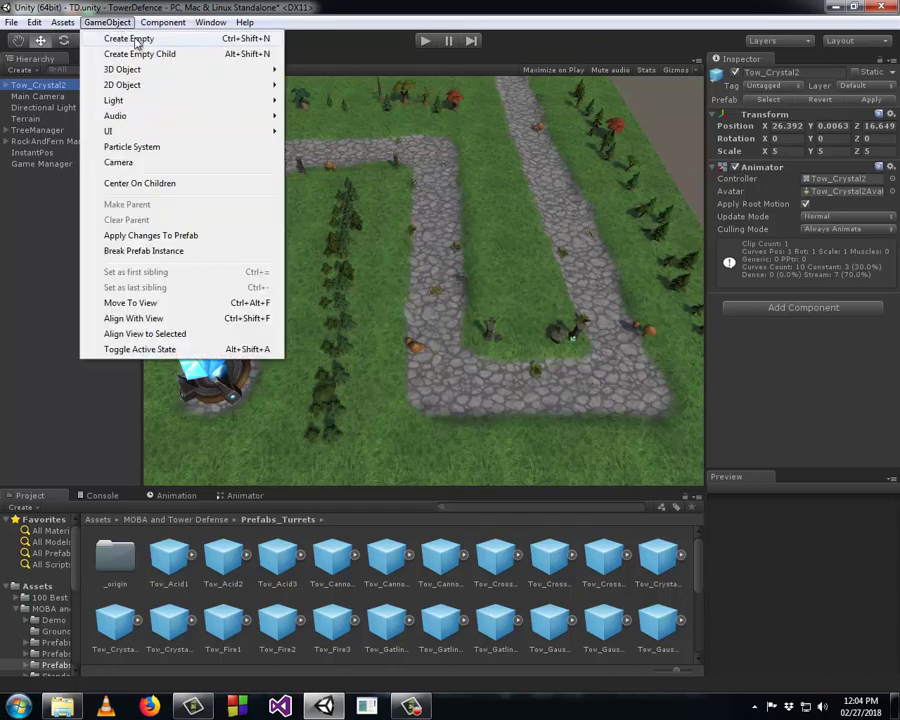
{"action": "left_click", "coordinate": [137, 40]}
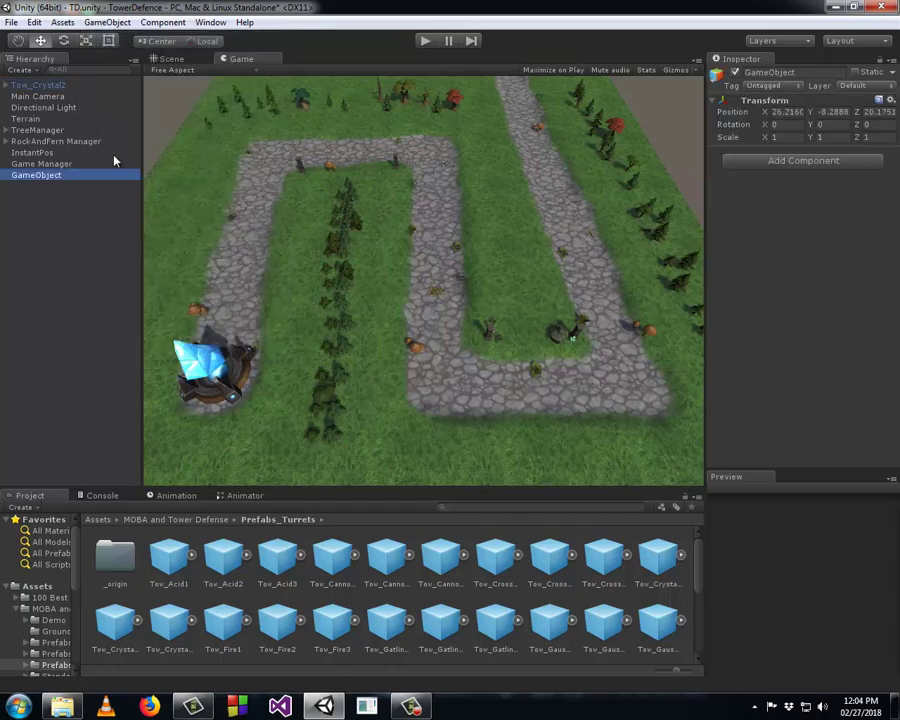
{"action": "left_click", "coordinate": [171, 60]}
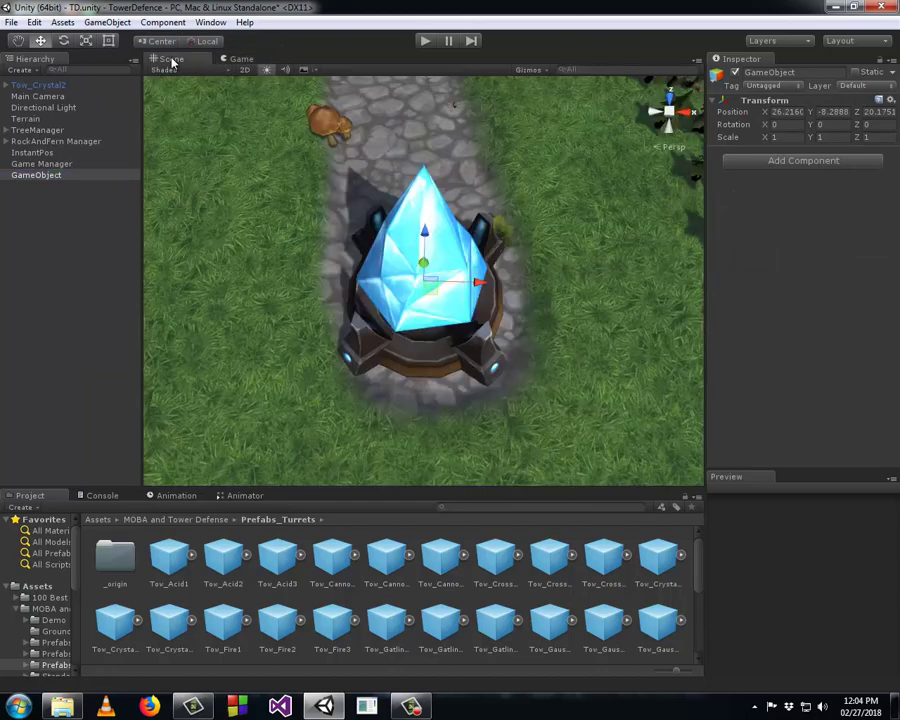
{"action": "left_click", "coordinate": [53, 176]}
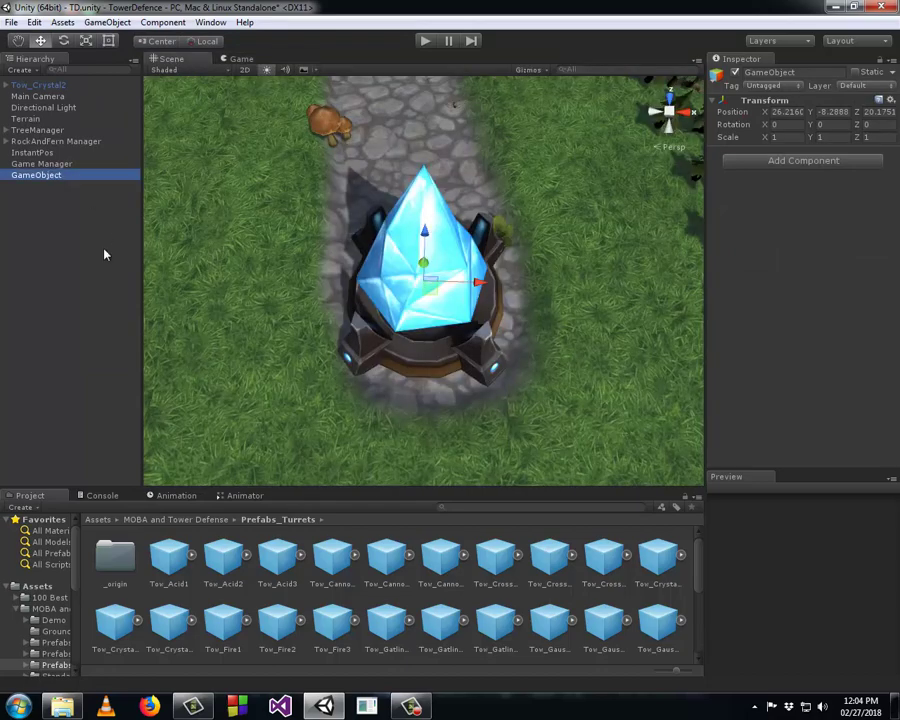
{"action": "key", "text": "F2"}
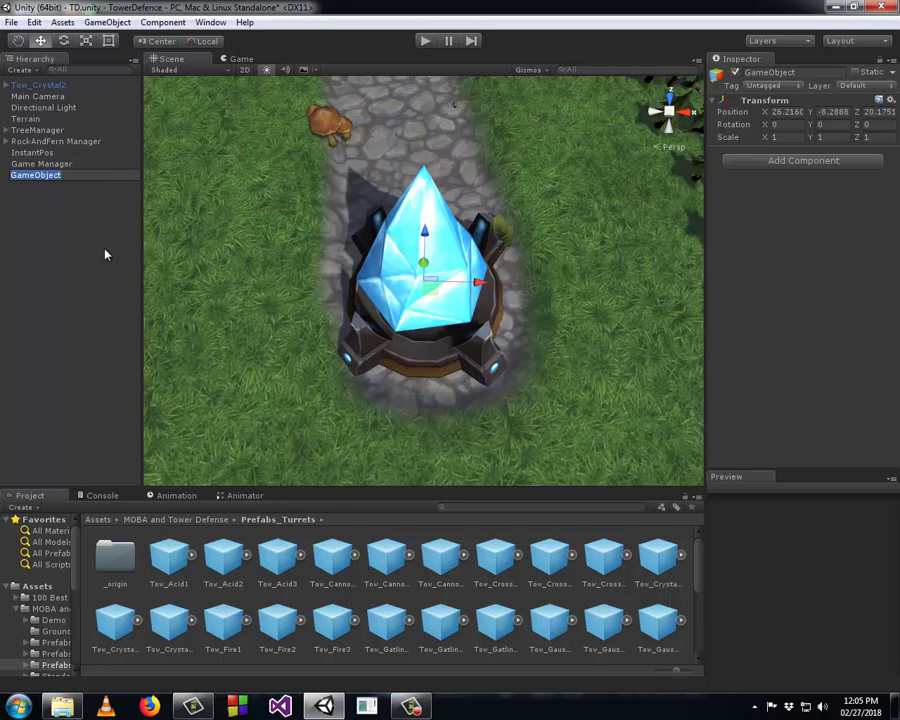
{"action": "type", "text": "W"}
{"action": "type", "text": "alkingP"}
{"action": "type", "text": "os"}
{"action": "key", "text": "Return"}
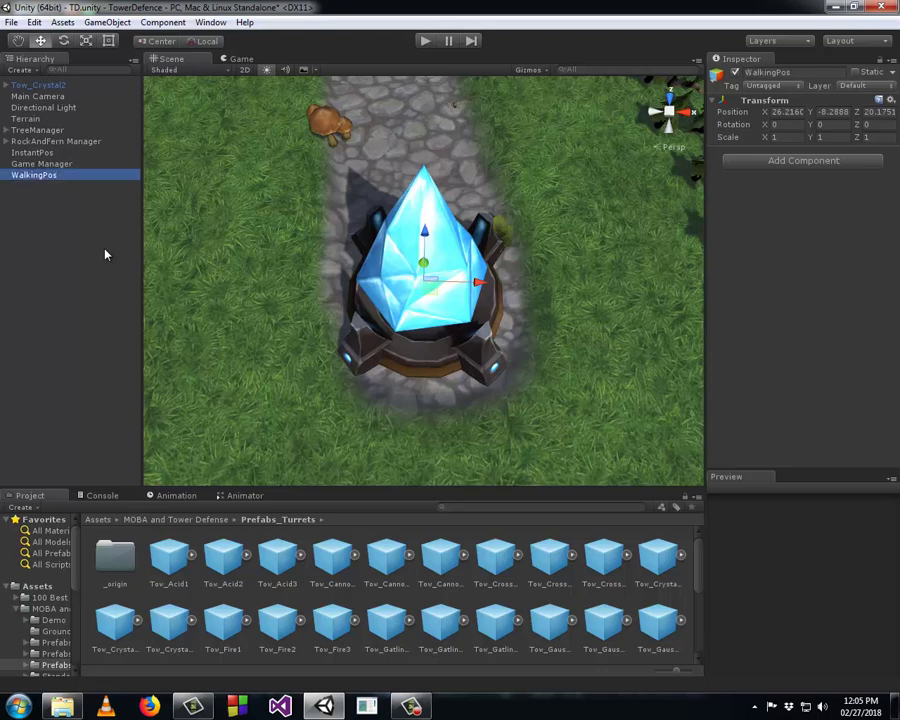
{"action": "scroll", "coordinate": [350, 208], "scroll_direction": "down", "scroll_amount": 3}
{"action": "scroll", "coordinate": [350, 208], "scroll_direction": "down", "scroll_amount": 3}
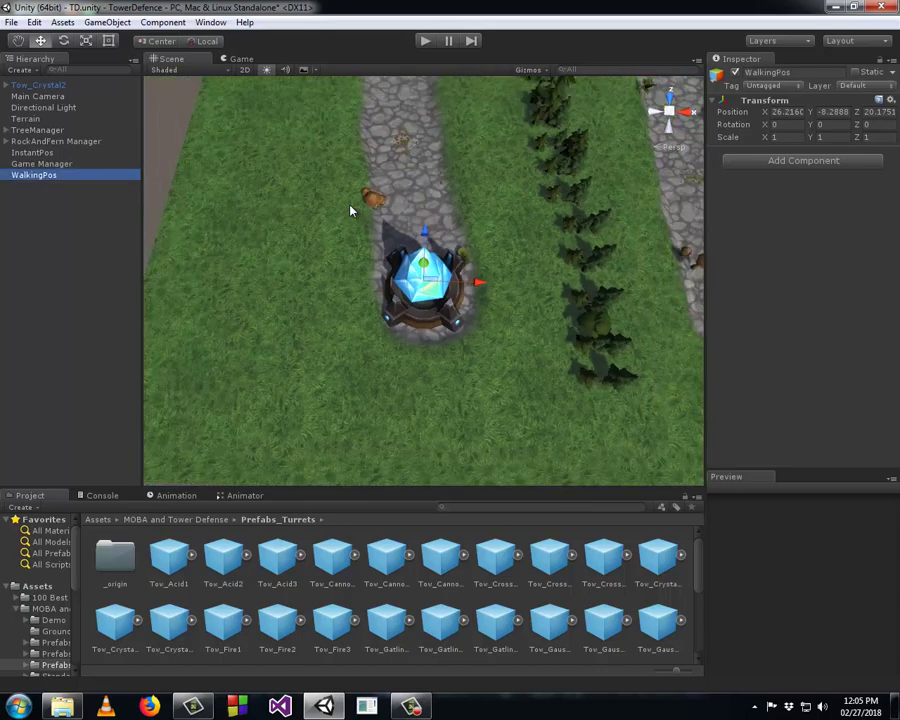
{"action": "scroll", "coordinate": [350, 208], "scroll_direction": "down", "scroll_amount": 3}
{"action": "scroll", "coordinate": [350, 208], "scroll_direction": "down", "scroll_amount": 2}
{"action": "left_click_drag", "start_coordinate": [528, 265], "coordinate": [530, 133], "text": "alt"}
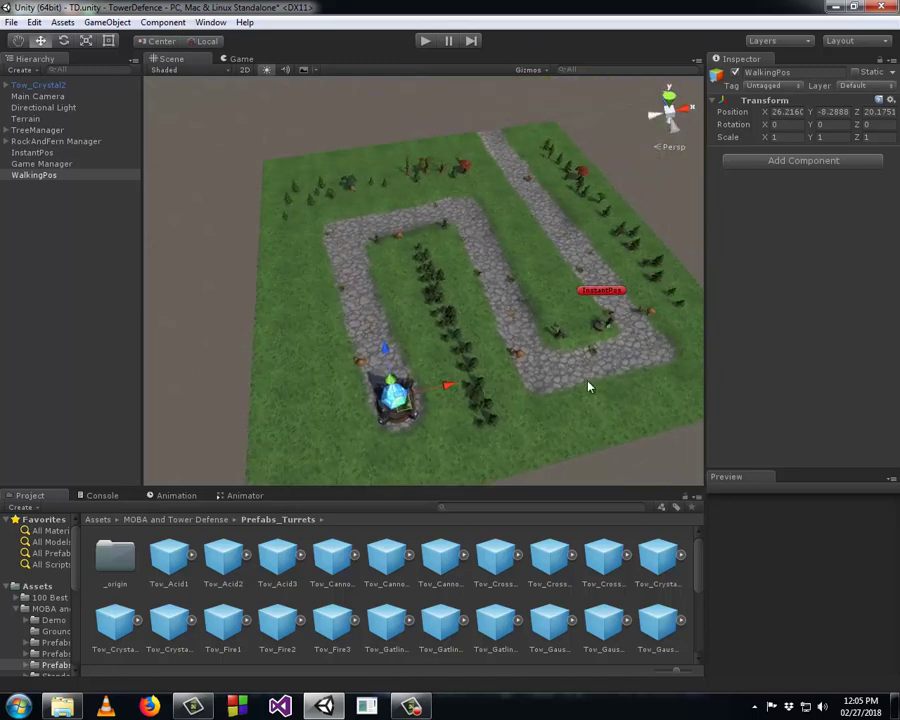
{"action": "scroll", "coordinate": [364, 297], "scroll_direction": "up", "scroll_amount": 3}
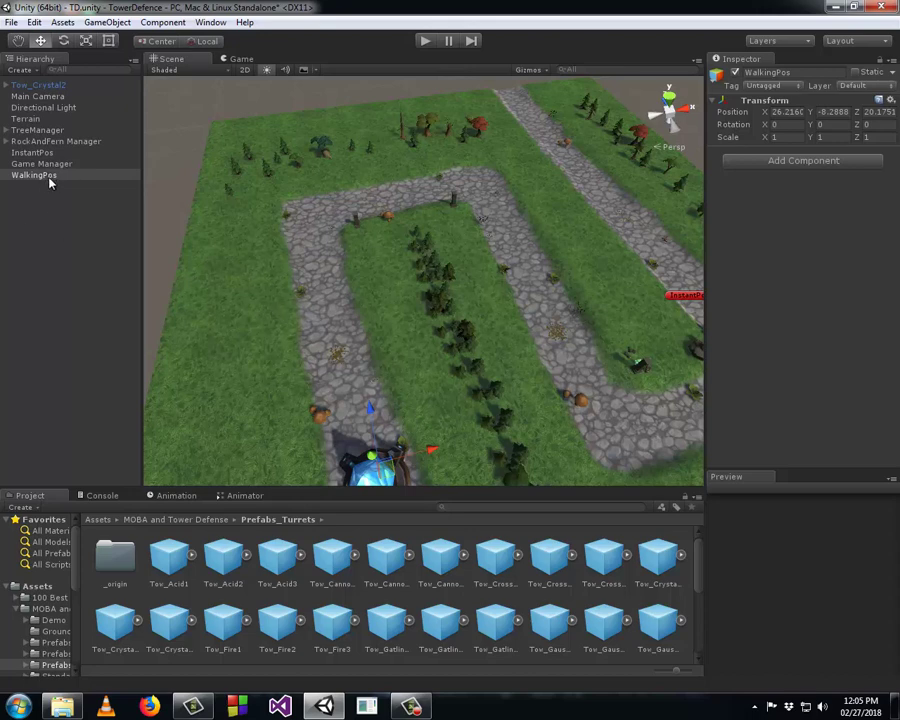
{"action": "double_click", "coordinate": [48, 177]}
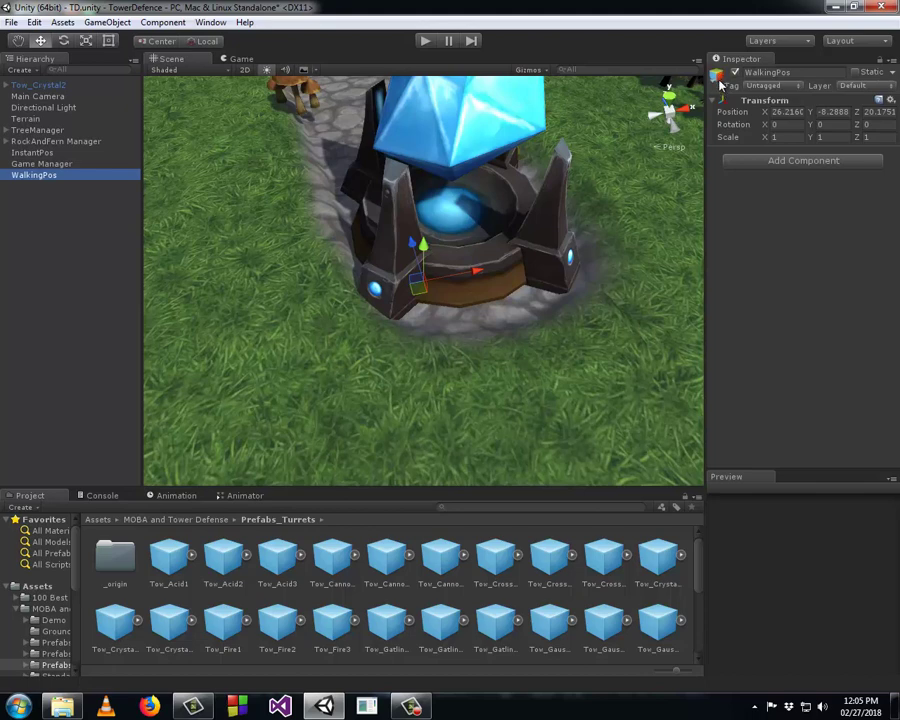
- Assign WalkingPos the green label icon, then select the terrain and reframe the view around the tower
{"action": "left_click", "coordinate": [716, 79]}
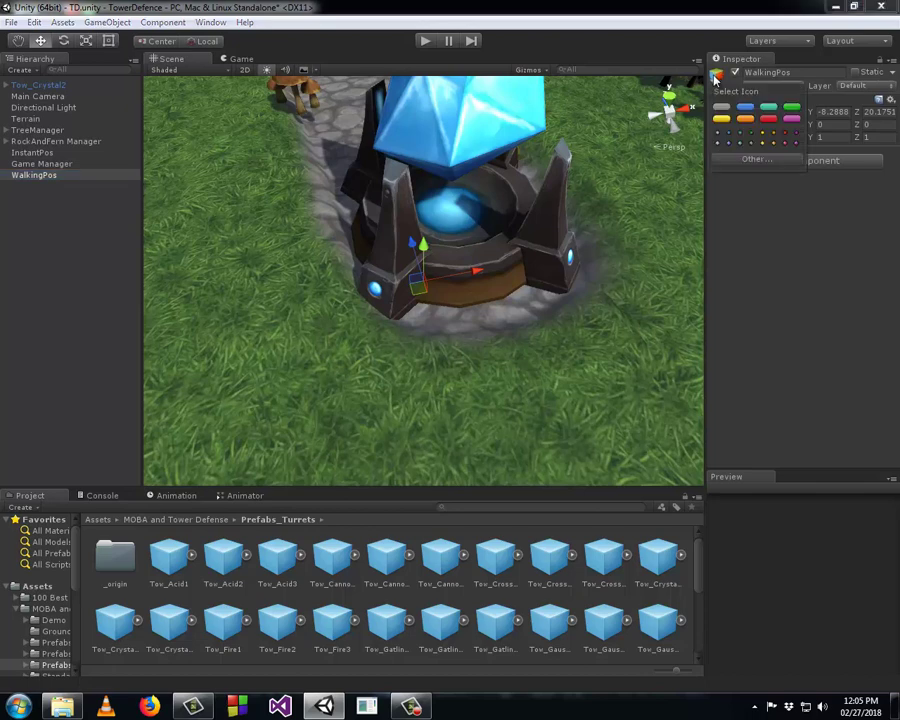
{"action": "left_click", "coordinate": [791, 107]}
{"action": "scroll", "coordinate": [545, 268], "scroll_direction": "down", "scroll_amount": 3}
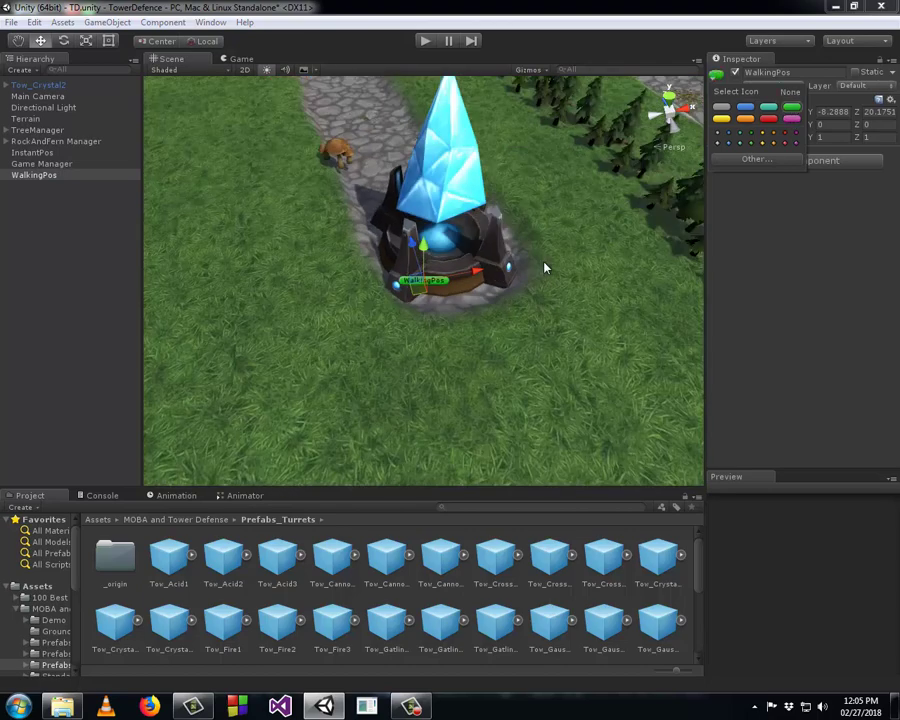
{"action": "scroll", "coordinate": [545, 268], "scroll_direction": "down", "scroll_amount": 3}
{"action": "scroll", "coordinate": [545, 268], "scroll_direction": "down", "scroll_amount": 2}
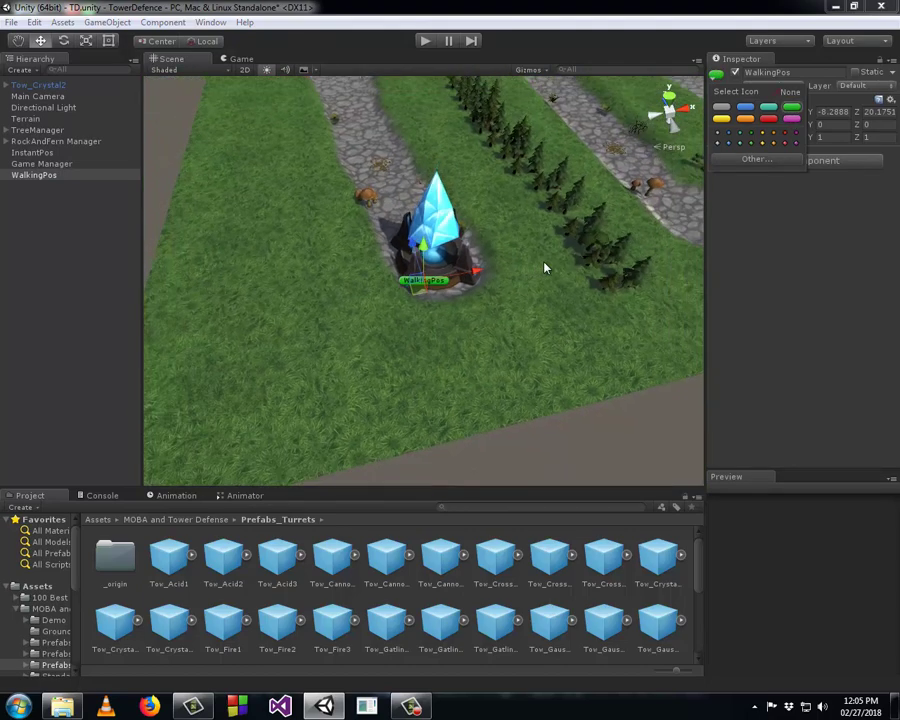
{"action": "scroll", "coordinate": [570, 262], "scroll_direction": "down", "scroll_amount": 2}
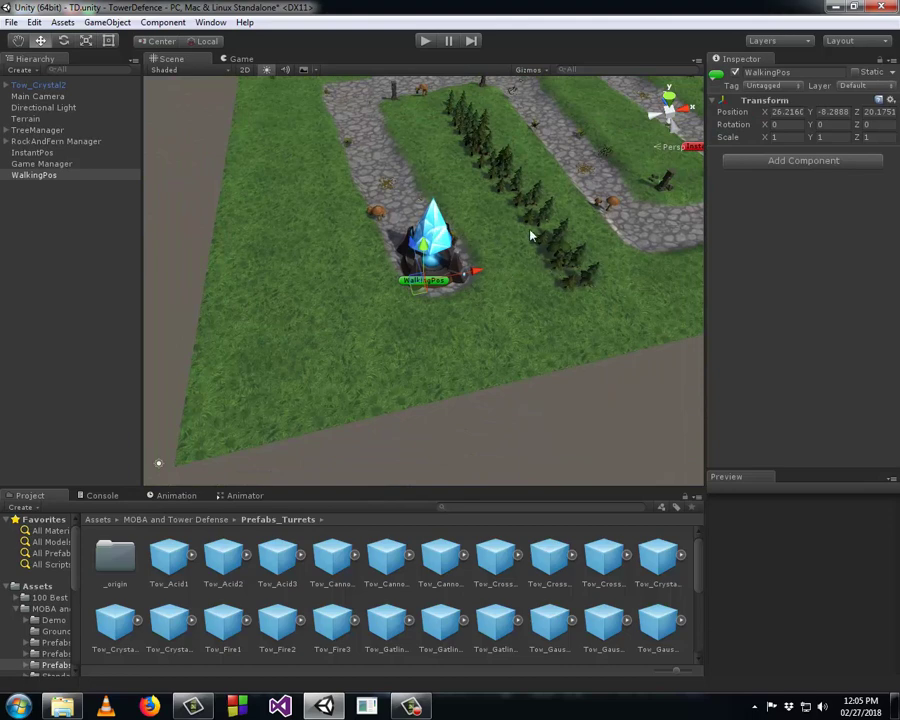
{"action": "left_click", "coordinate": [48, 186]}
{"action": "left_click", "coordinate": [212, 186]}
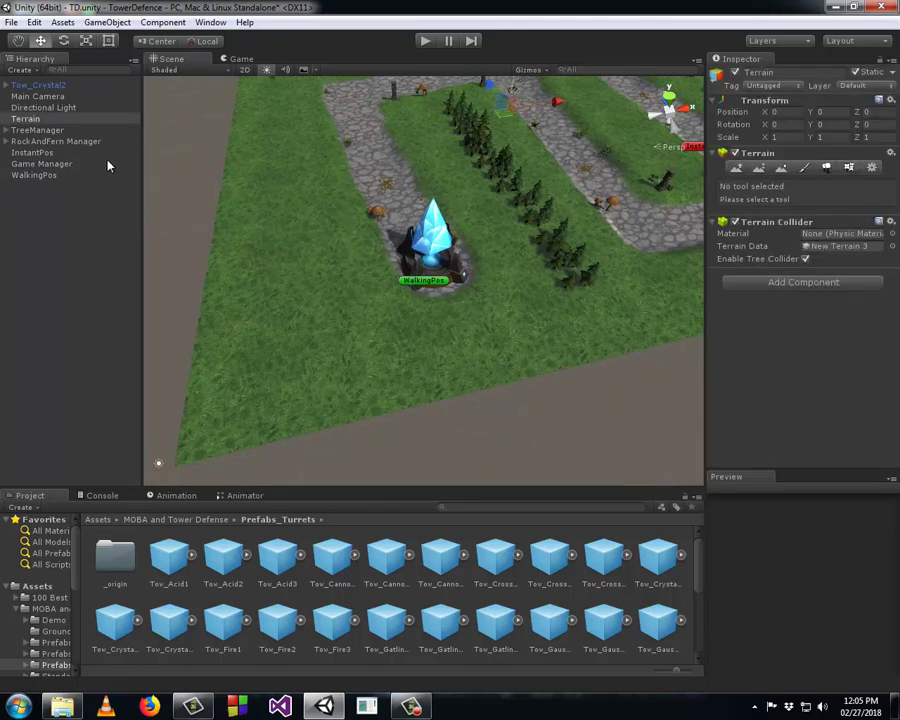
{"action": "left_click_drag", "start_coordinate": [172, 153], "coordinate": [427, 303], "text": "alt"}
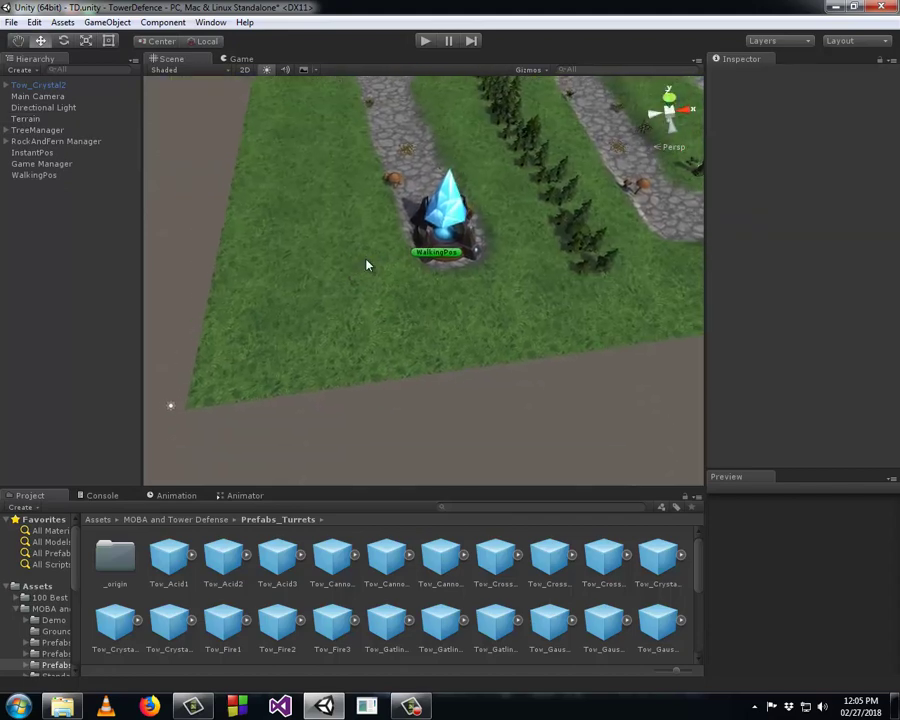
- Frame WalkingPos, fly the camera along the path, and select InstantPos to check its position
{"action": "left_click", "coordinate": [36, 175]}
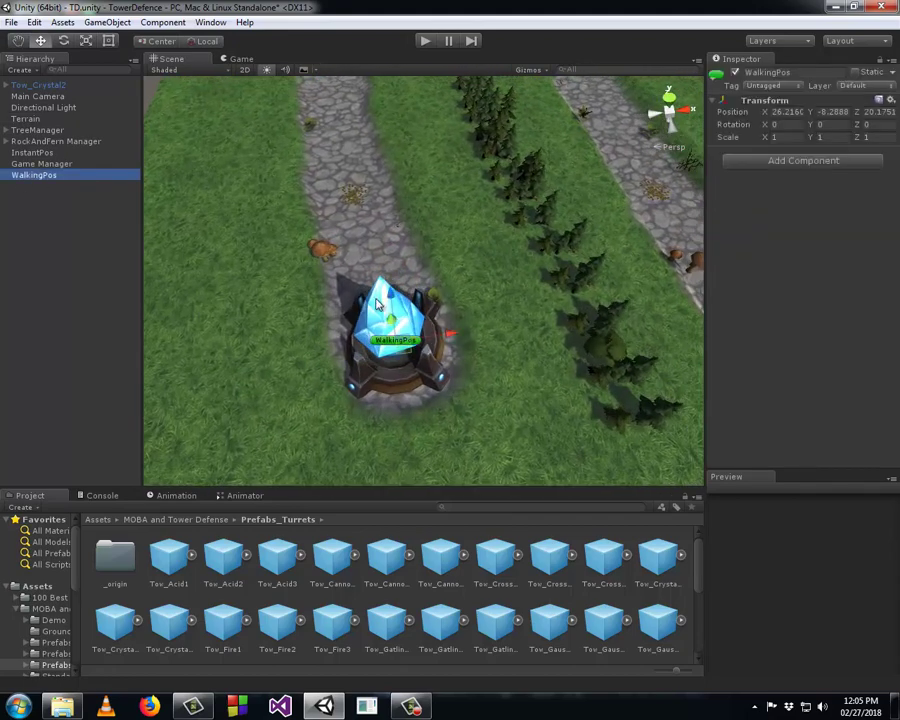
{"action": "key", "text": "f"}
{"action": "scroll", "coordinate": [470, 342], "scroll_direction": "down", "scroll_amount": 3}
{"action": "mouse_move", "coordinate": [472, 343]}
{"action": "left_mouse_down", "text": "alt"}
{"action": "mouse_move", "coordinate": [503, 309]}
{"action": "mouse_move", "coordinate": [383, 322]}
{"action": "mouse_move", "coordinate": [707, 325]}
{"action": "mouse_move", "coordinate": [680, 316]}
{"action": "mouse_move", "coordinate": [475, 392]}
{"action": "mouse_move", "coordinate": [576, 375]}
{"action": "left_mouse_up", "text": "alt"}
{"action": "key", "text": "Right"}
{"action": "key", "text": "Up"}
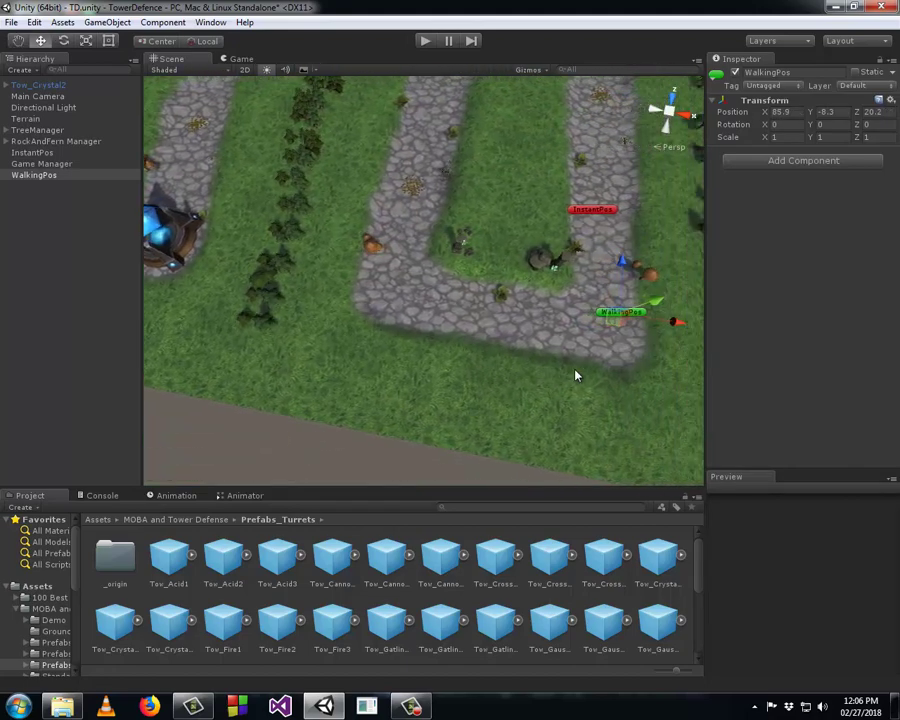
{"action": "key", "text": "Up"}
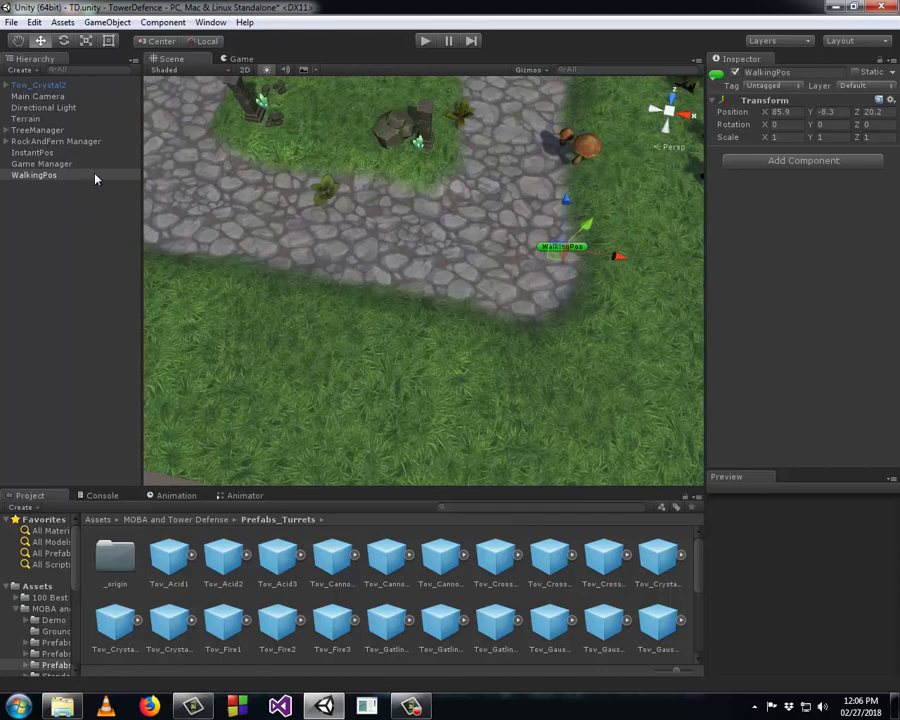
{"action": "scroll", "coordinate": [490, 144], "scroll_direction": "down", "scroll_amount": 5}
{"action": "scroll", "coordinate": [506, 184], "scroll_direction": "up", "scroll_amount": 2}
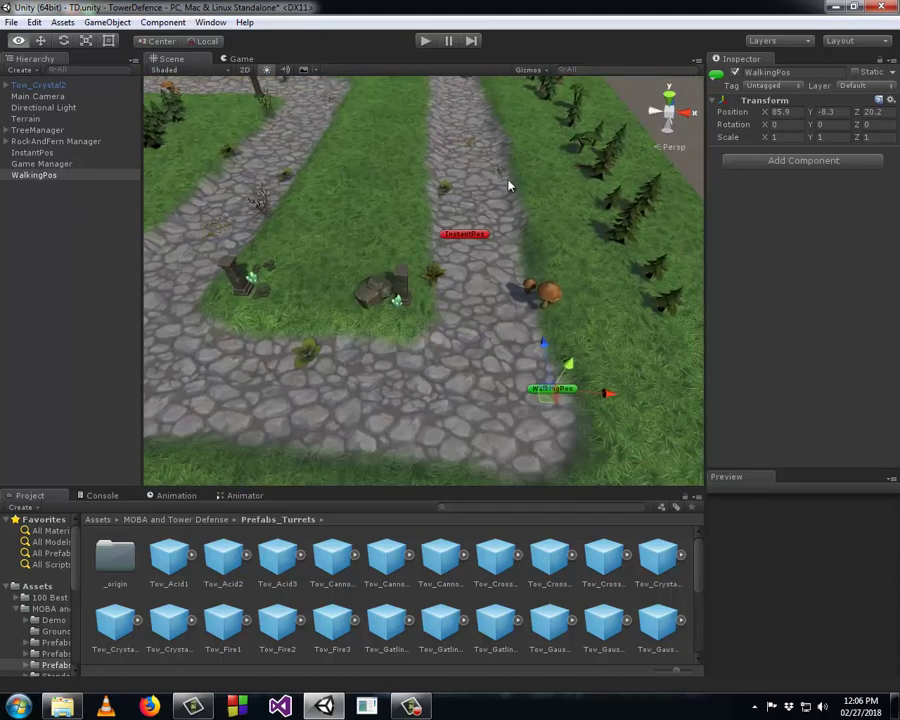
{"action": "left_click", "coordinate": [476, 241]}
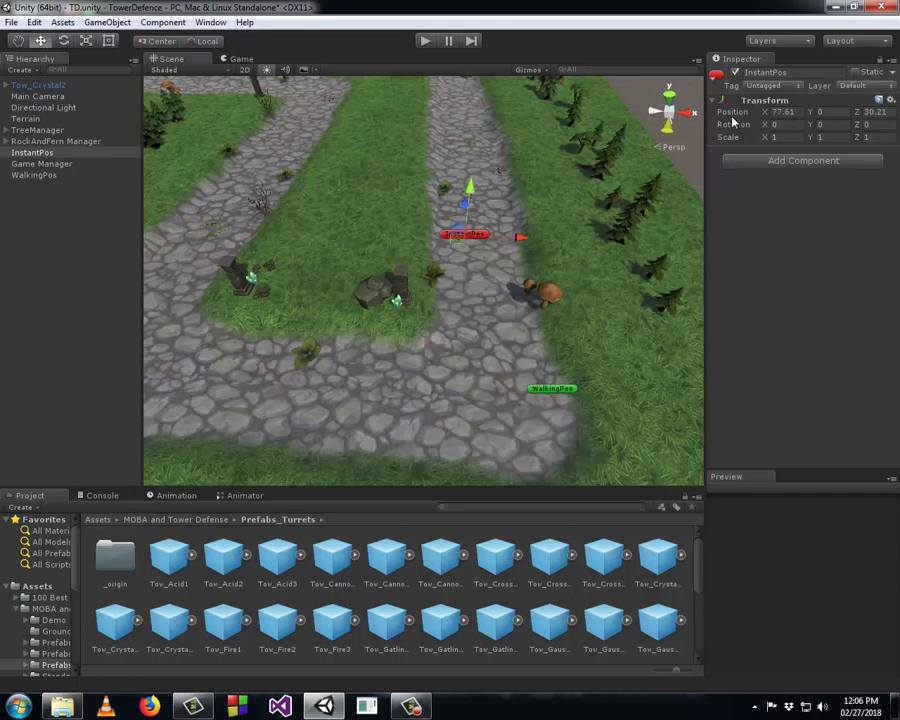
{"action": "left_click", "coordinate": [825, 112]}
{"action": "left_click", "coordinate": [557, 392]}
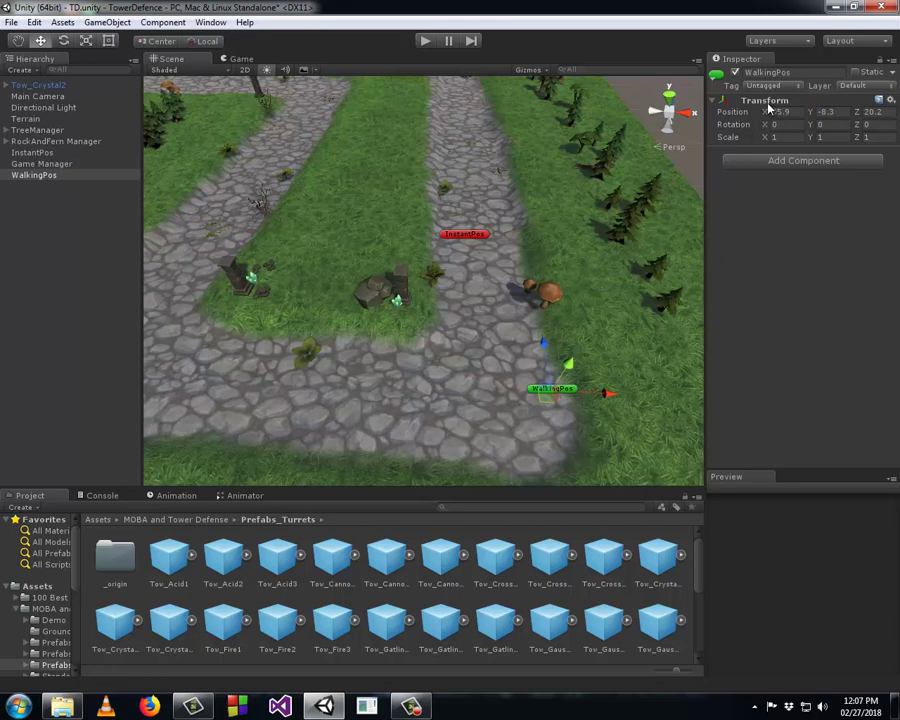
{"action": "left_click", "coordinate": [826, 113]}
{"action": "left_click", "coordinate": [841, 112]}
- Set WalkingPos's Y position to 0 and drag it onto the stone path corner
{"action": "left_click", "coordinate": [830, 112]}
{"action": "type", "text": "0"}
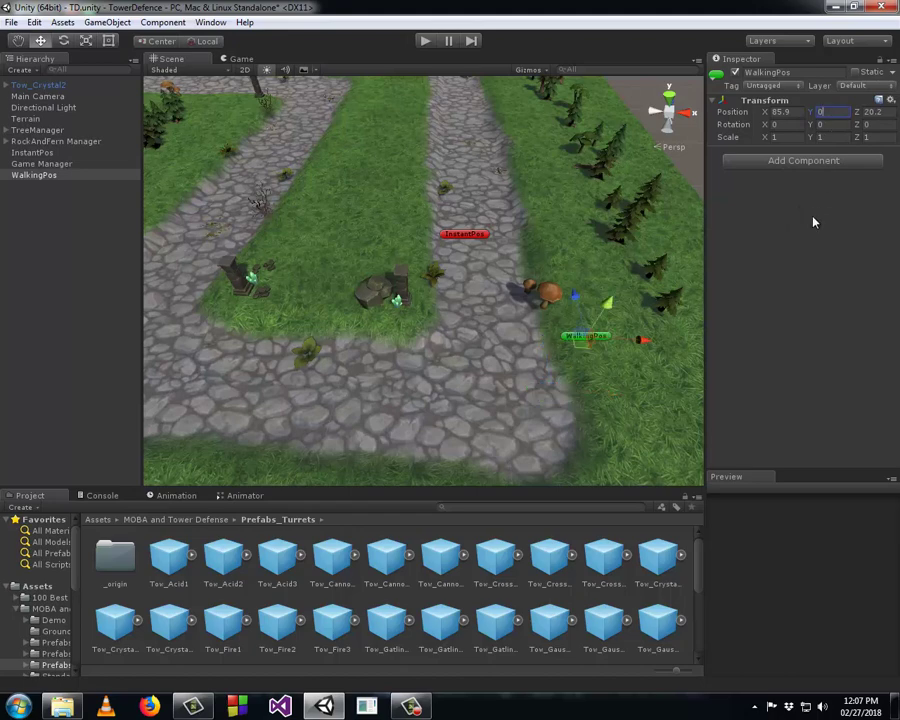
{"action": "mouse_move", "coordinate": [667, 346]}
{"action": "right_mouse_down"}
{"action": "mouse_move", "coordinate": [619, 384]}
{"action": "mouse_move", "coordinate": [540, 318]}
{"action": "right_mouse_up"}
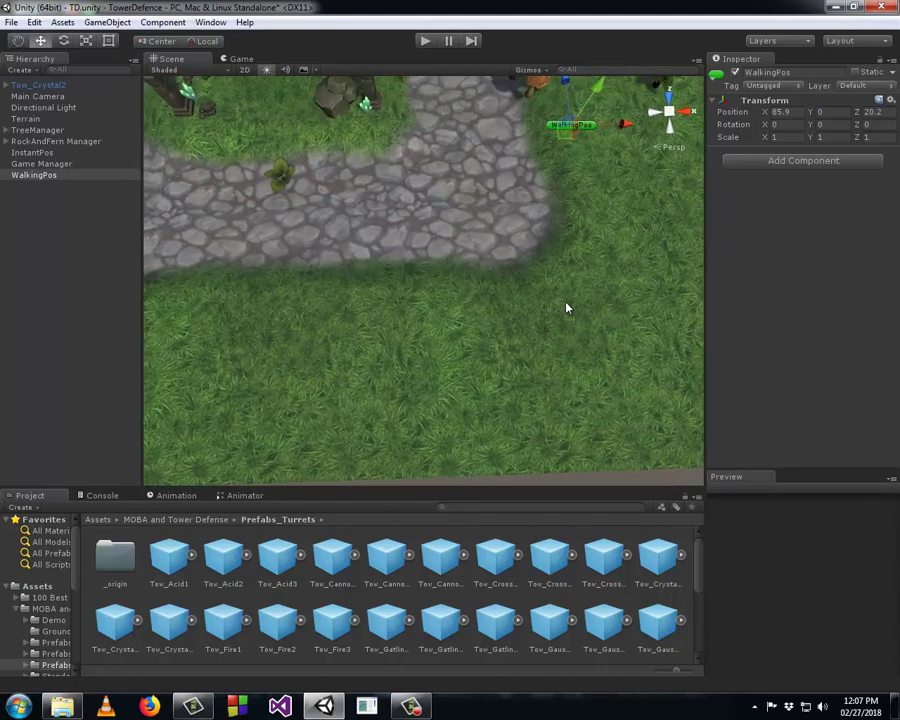
{"action": "key", "text": "Up"}
{"action": "key", "text": "Up"}
{"action": "key", "text": "Up"}
{"action": "key", "text": "Up"}
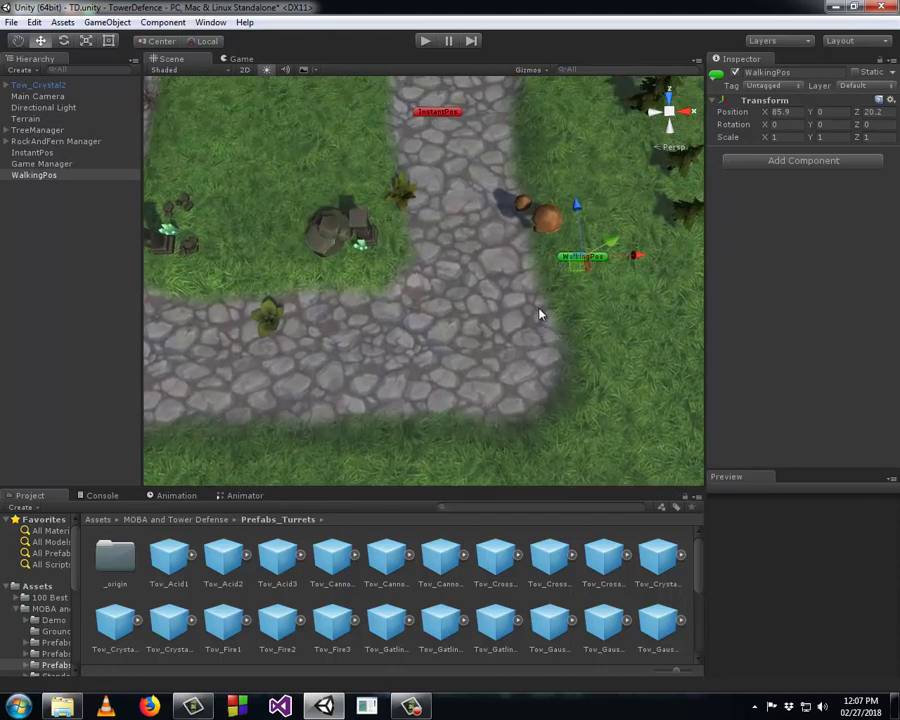
{"action": "key", "text": "Right"}
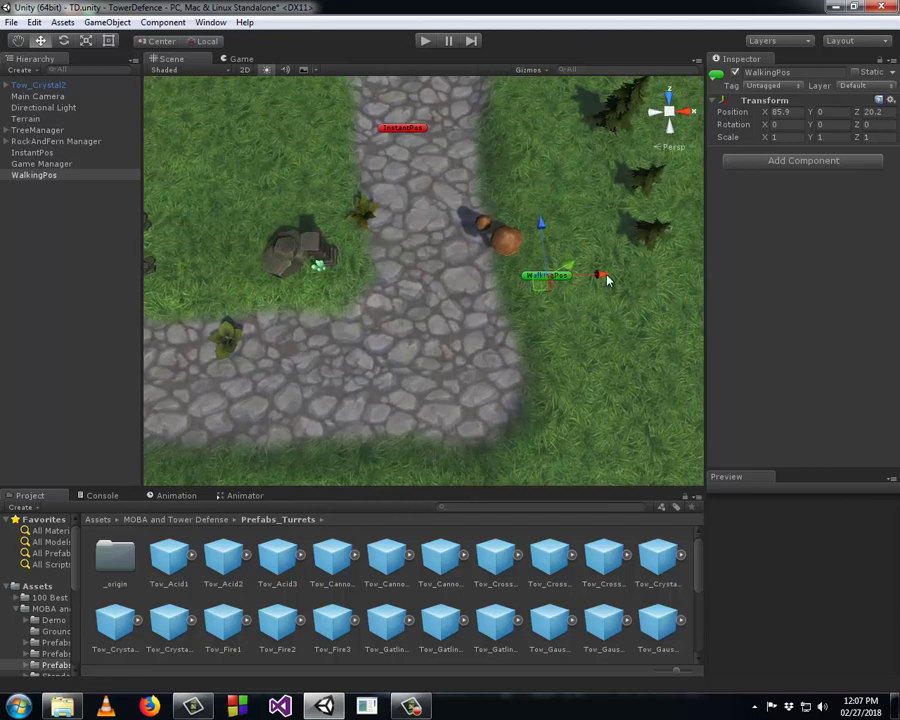
{"action": "left_click_drag", "start_coordinate": [606, 279], "coordinate": [459, 285]}
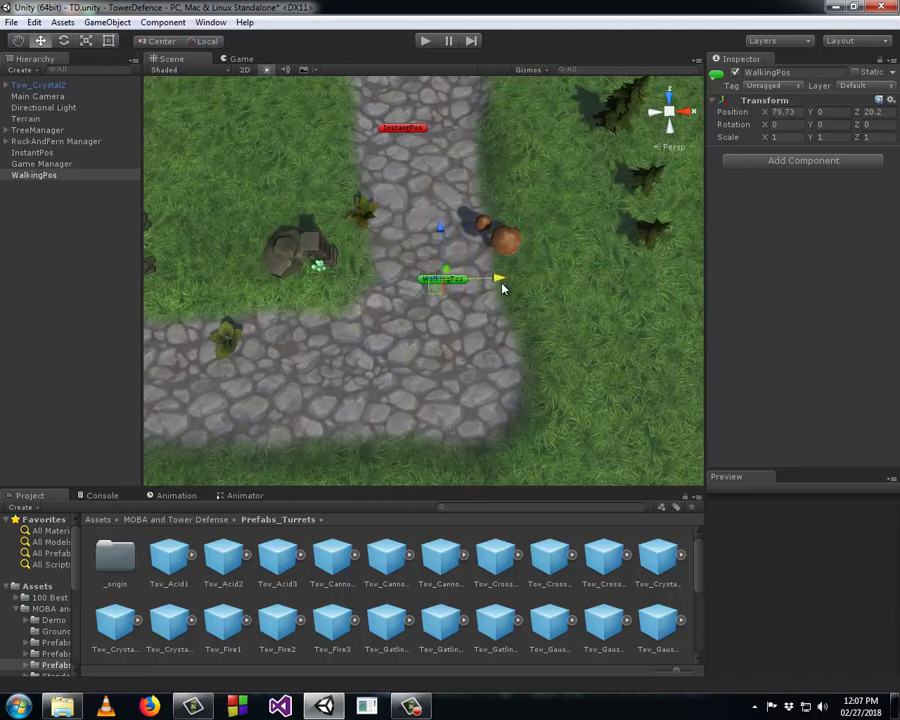
{"action": "key", "text": "Down"}
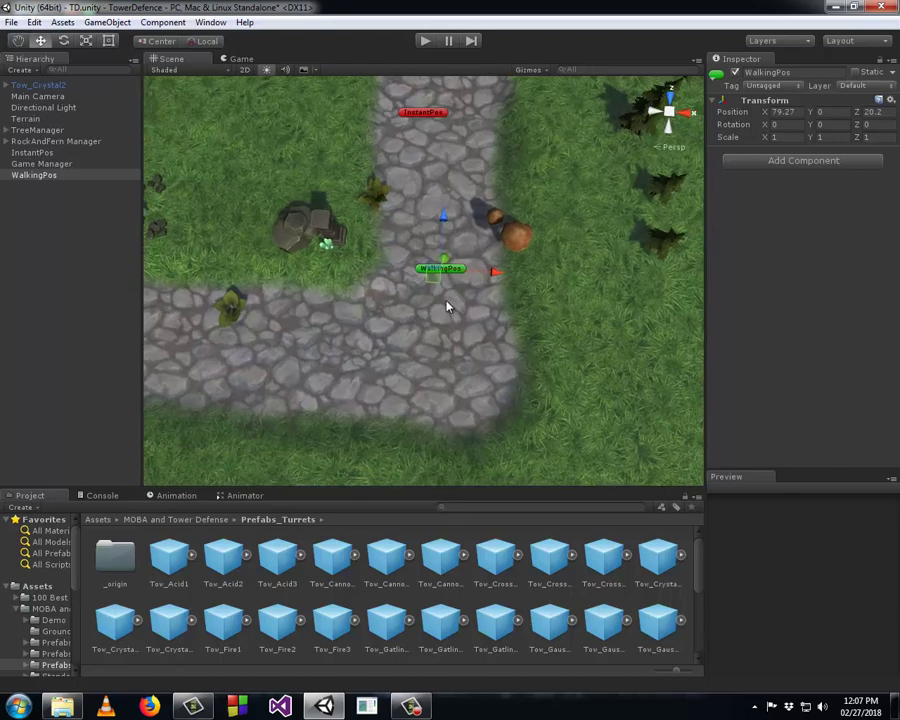
{"action": "key", "text": "Right"}
{"action": "key", "text": "Right"}
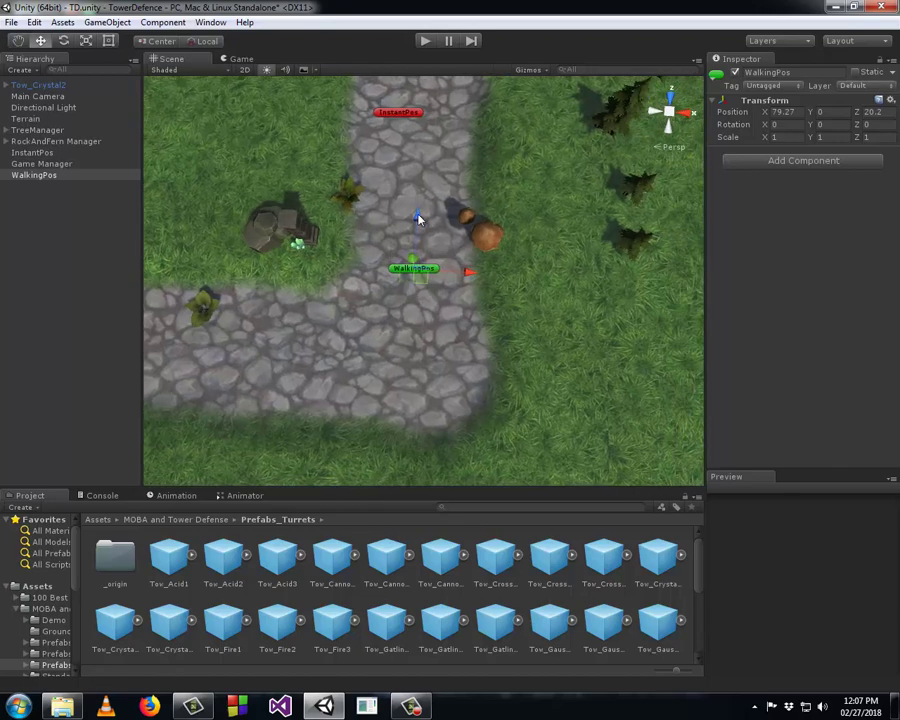
{"action": "left_click_drag", "start_coordinate": [419, 219], "coordinate": [412, 296]}
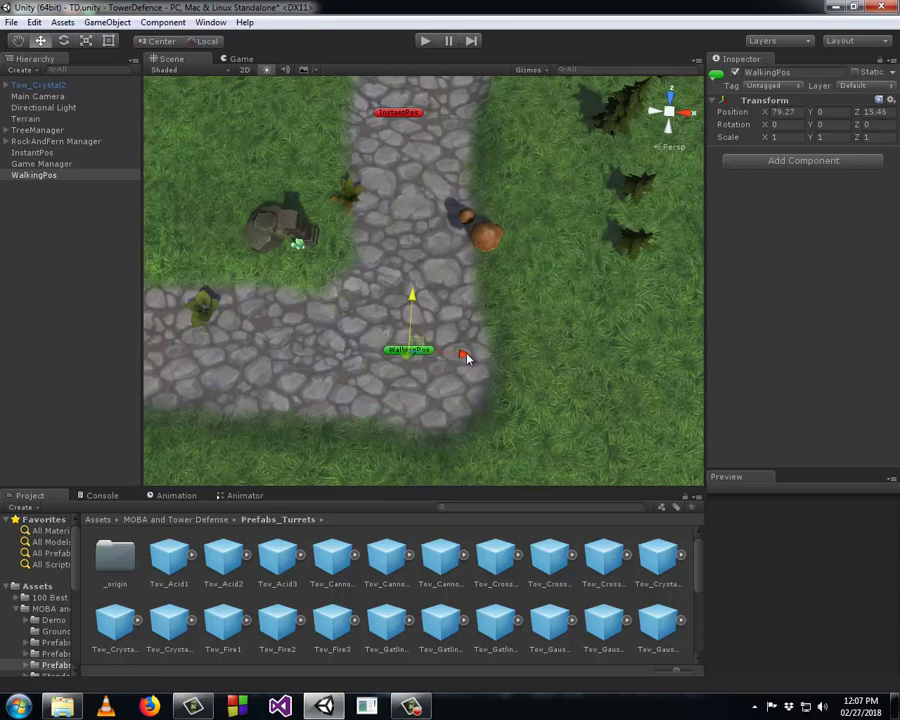
{"action": "left_click_drag", "start_coordinate": [465, 357], "coordinate": [465, 367]}
- Survey the path, then fine-tune WalkingPos to the corner centre at 78.98, 0, 15.38
{"action": "key", "text": "Left"}
{"action": "key", "text": "Left"}
{"action": "key", "text": "Left"}
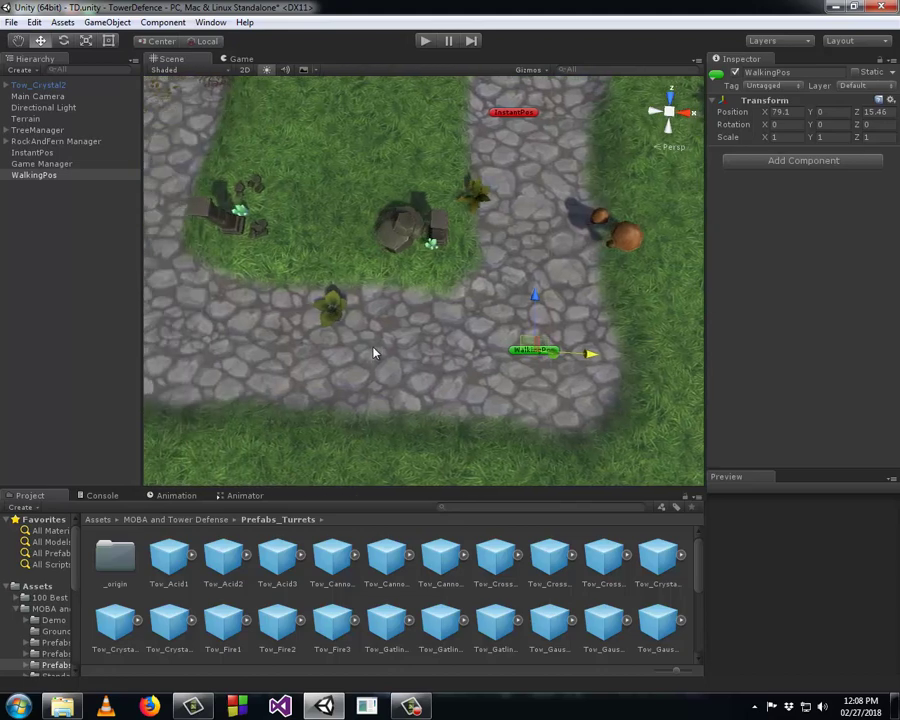
{"action": "key", "text": "Left"}
{"action": "key", "text": "Left"}
{"action": "key", "text": "Left"}
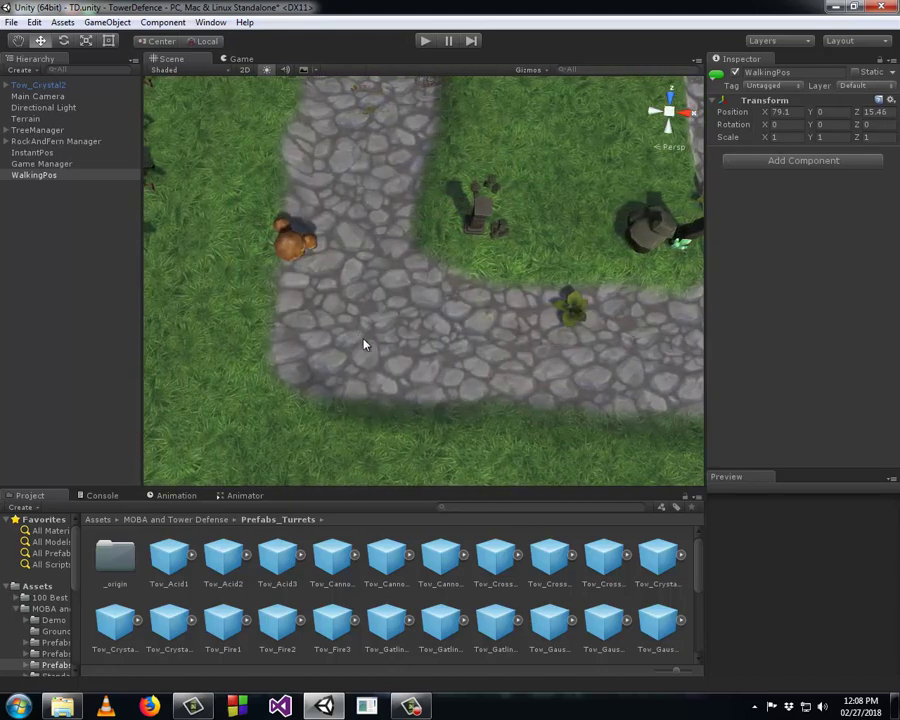
{"action": "key", "text": "Up"}
{"action": "key", "text": "Up"}
{"action": "key", "text": "Up"}
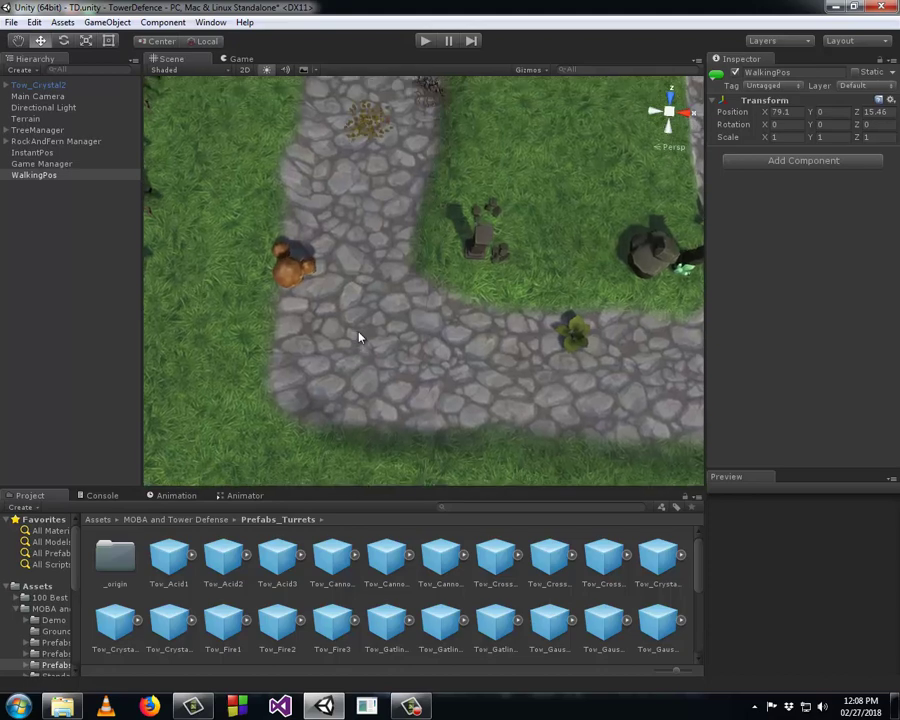
{"action": "key", "text": "Up"}
{"action": "key", "text": "Up"}
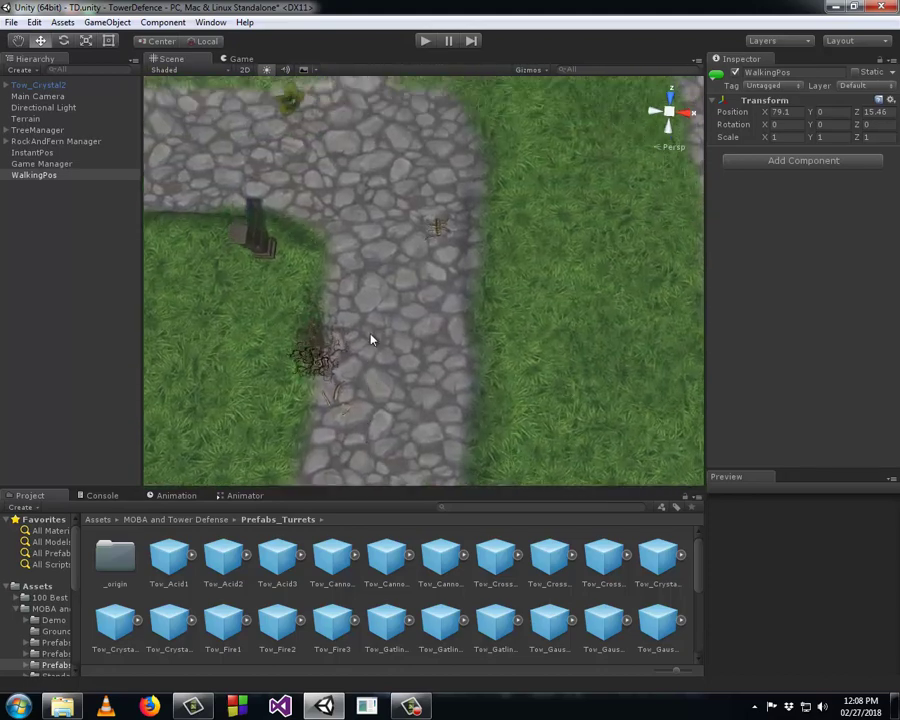
{"action": "key", "text": "Up"}
{"action": "key", "text": "Up"}
{"action": "key", "text": "Up"}
{"action": "key", "text": "Up"}
{"action": "key", "text": "Left"}
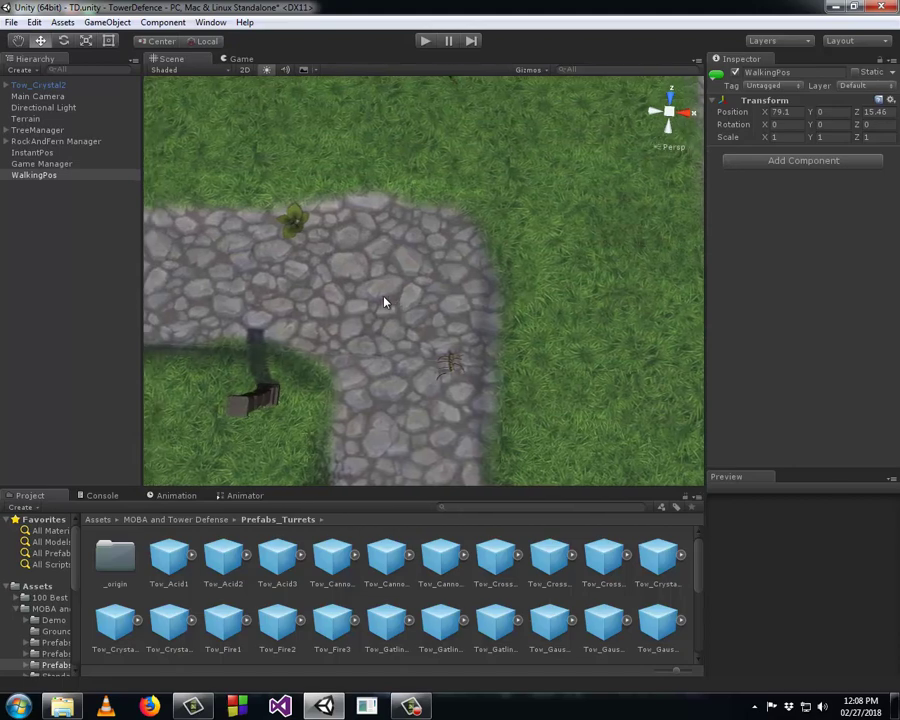
{"action": "key", "text": "Left"}
{"action": "key", "text": "Left"}
{"action": "key", "text": "Left"}
{"action": "key", "text": "Left"}
{"action": "key", "text": "Left"}
{"action": "key", "text": "Left"}
{"action": "key", "text": "Right"}
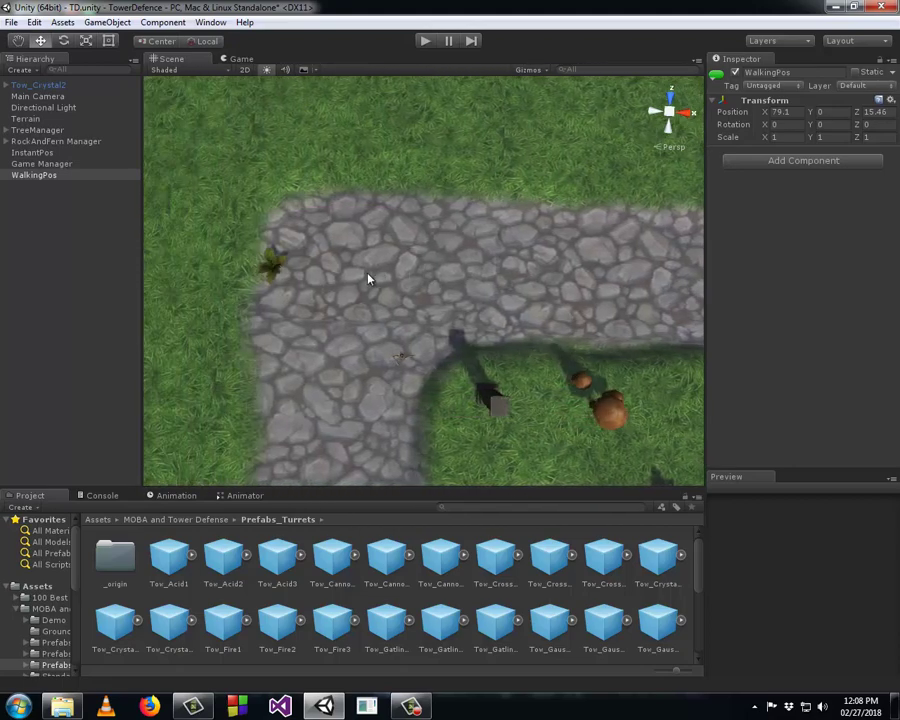
{"action": "key", "text": "Left"}
{"action": "key", "text": "Down"}
{"action": "key", "text": "Down"}
{"action": "key", "text": "Down"}
{"action": "key", "text": "Down"}
{"action": "key", "text": "Down"}
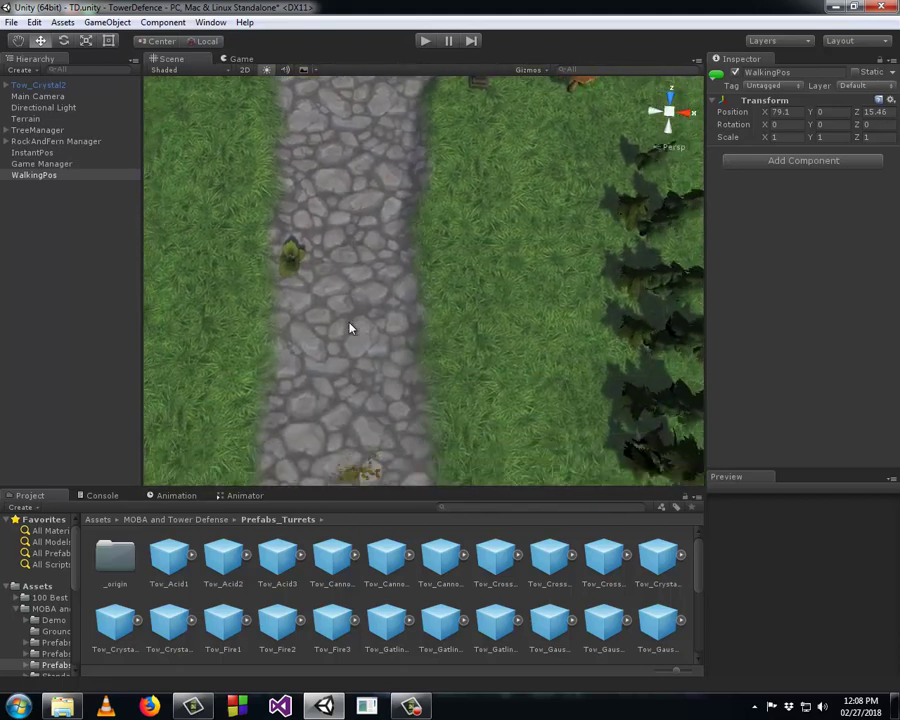
{"action": "key", "text": "Down"}
{"action": "key", "text": "Down"}
{"action": "key", "text": "Down"}
{"action": "key", "text": "Down"}
{"action": "key", "text": "Right"}
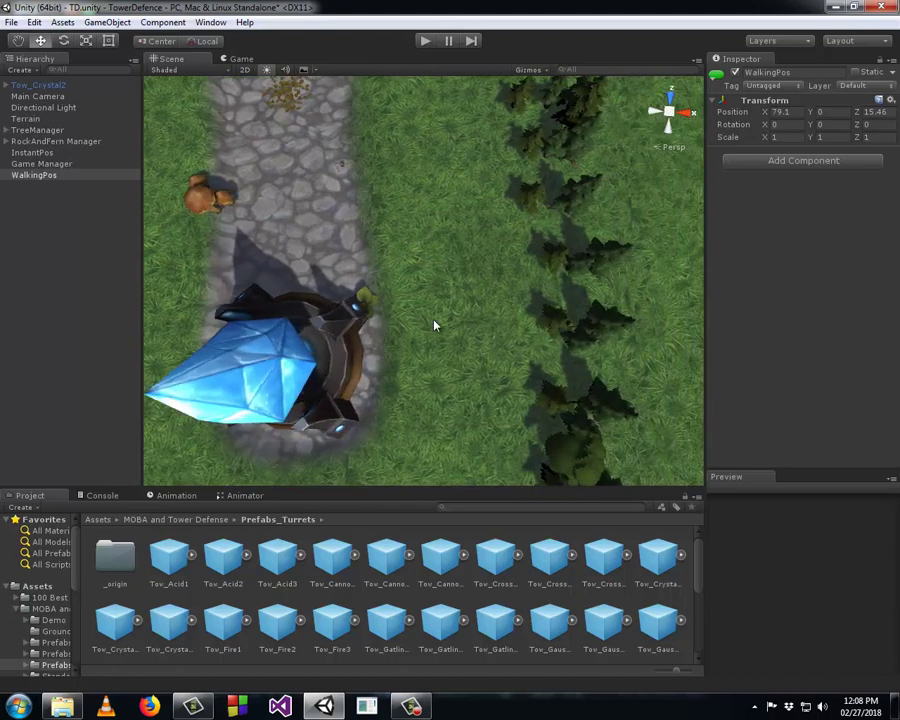
{"action": "key", "text": "Right"}
{"action": "key", "text": "Right"}
{"action": "key", "text": "Right"}
{"action": "key", "text": "Right"}
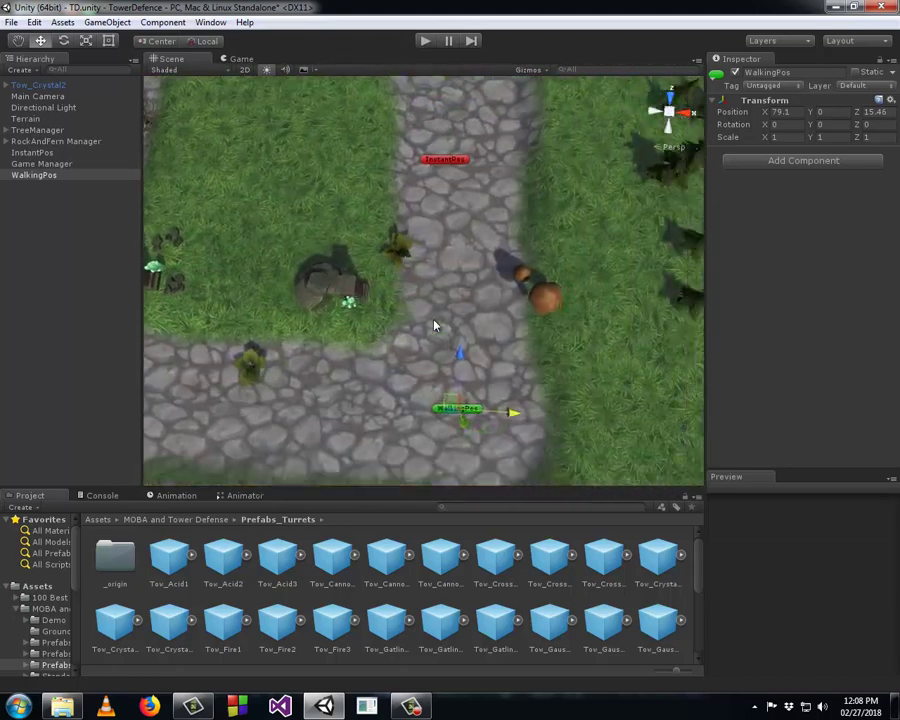
{"action": "key", "text": "Down"}
{"action": "key", "text": "Up"}
{"action": "key", "text": "Up"}
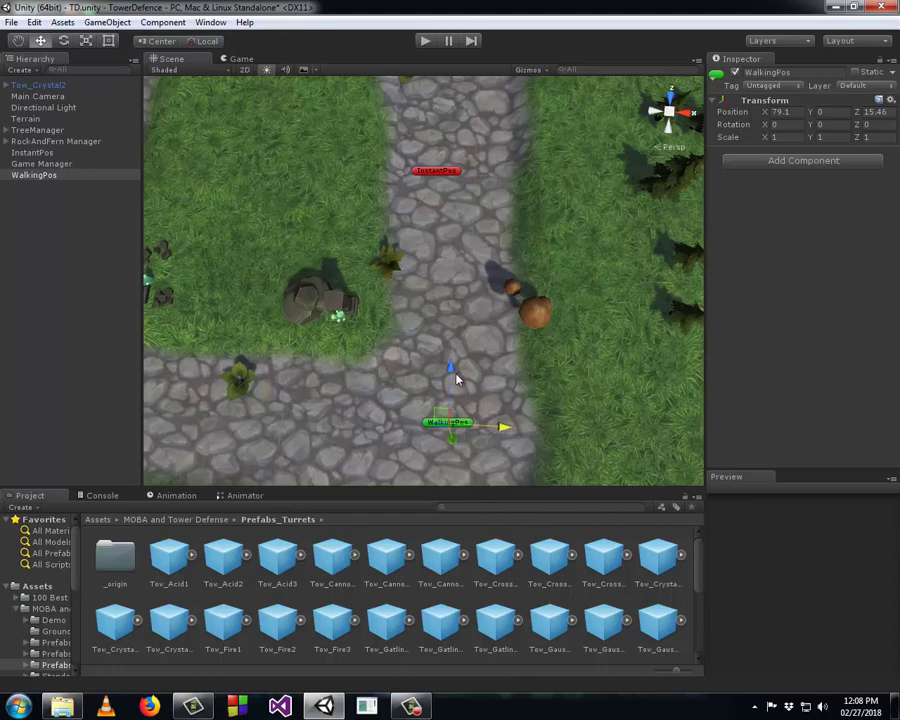
{"action": "left_click_drag", "start_coordinate": [451, 368], "coordinate": [452, 414]}
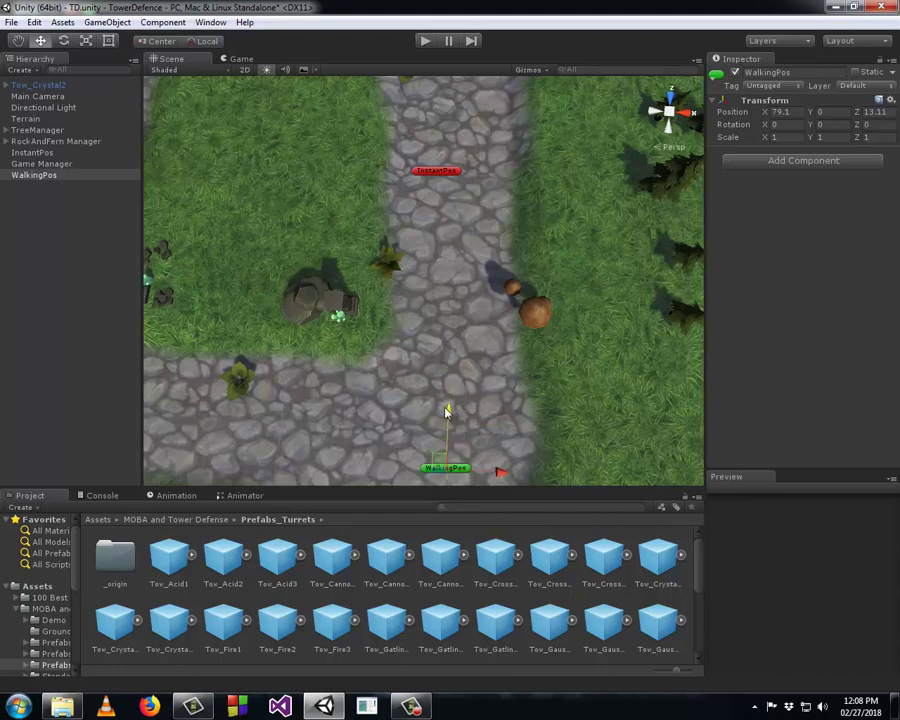
{"action": "key", "text": "Down"}
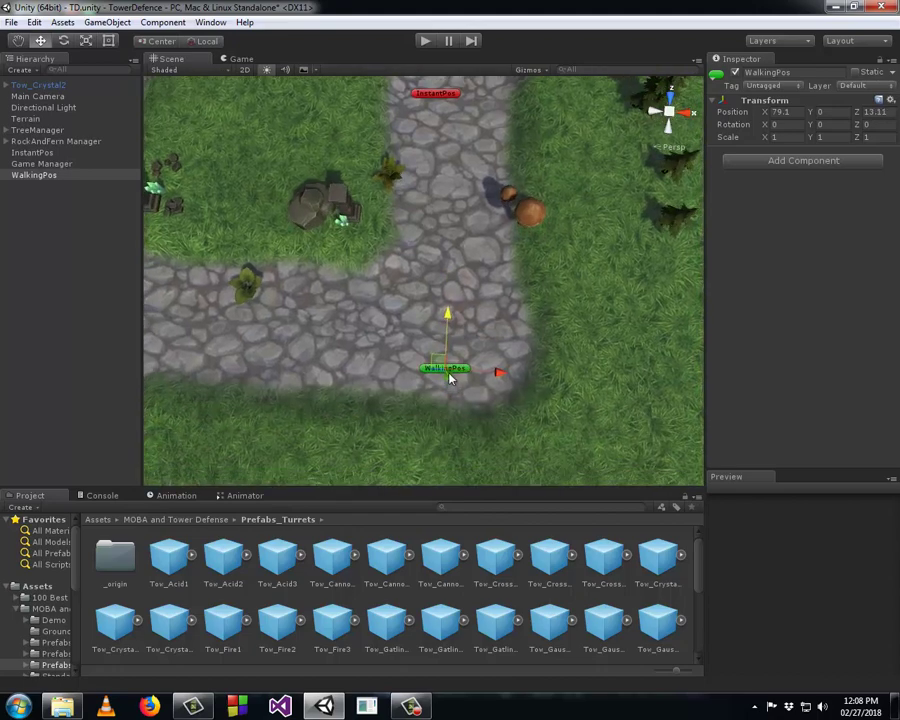
{"action": "key", "text": "Left"}
{"action": "key", "text": "Left"}
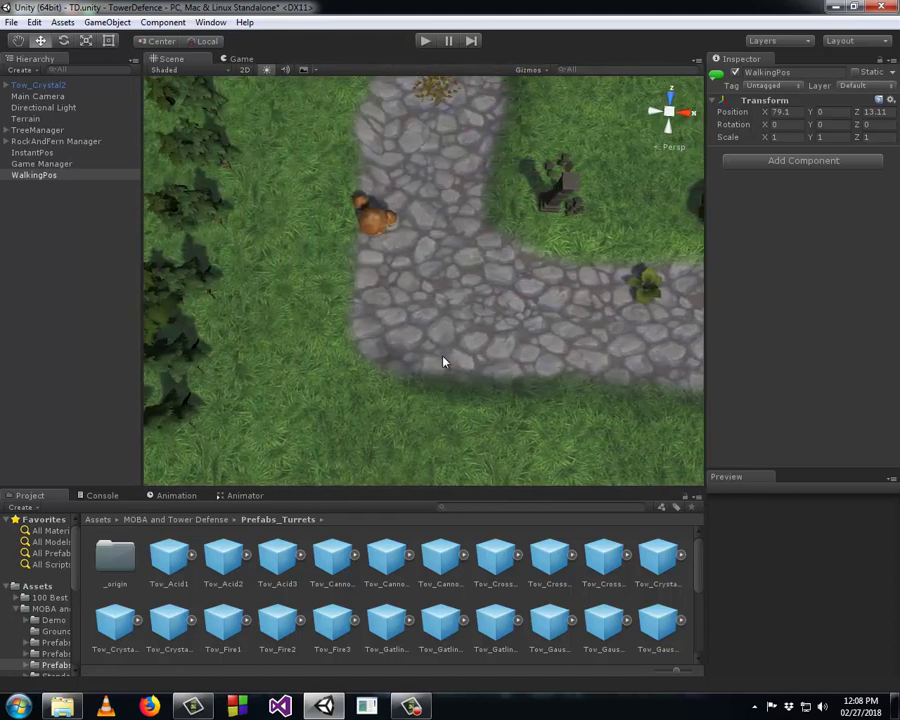
{"action": "key", "text": "Right"}
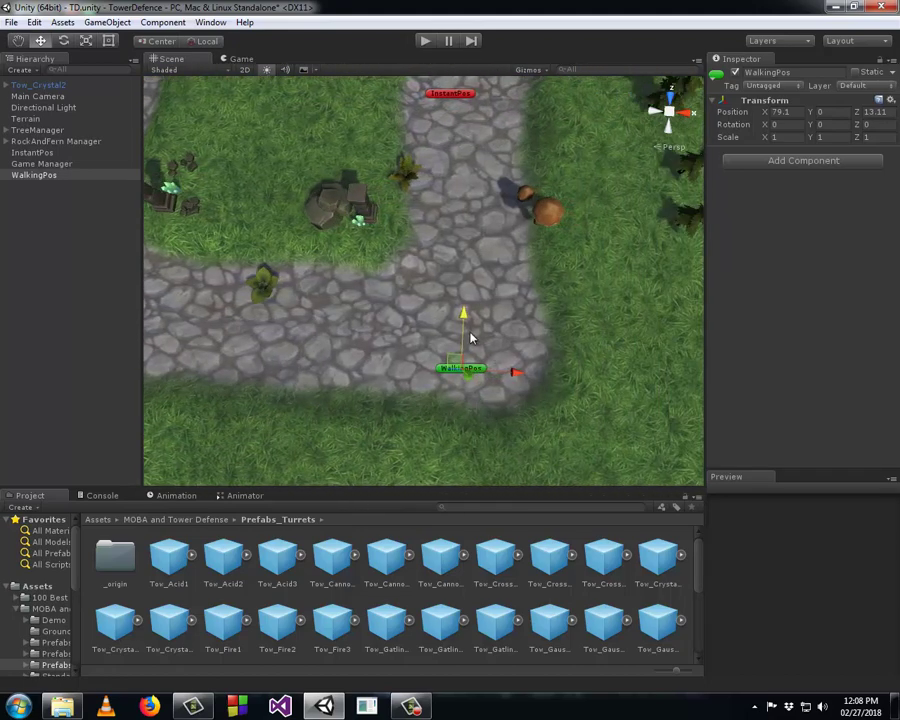
{"action": "left_click_drag", "start_coordinate": [463, 313], "coordinate": [464, 277]}
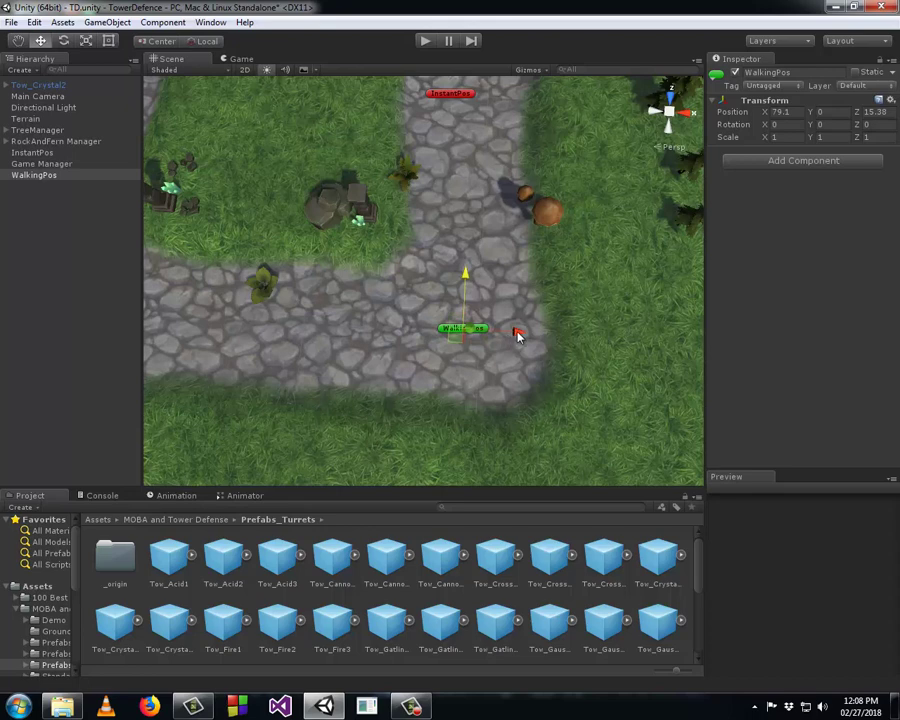
{"action": "left_click_drag", "start_coordinate": [512, 336], "coordinate": [516, 335]}
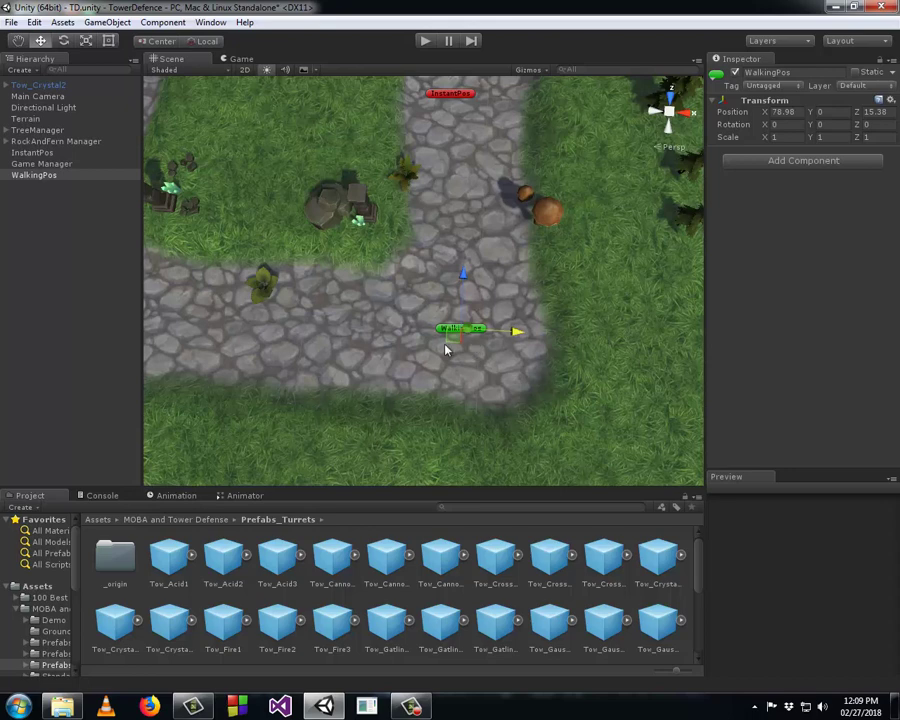
- Select WalkingPos and add a Box Collider found by searching 'box' in Add Component
{"action": "left_click", "coordinate": [55, 177]}
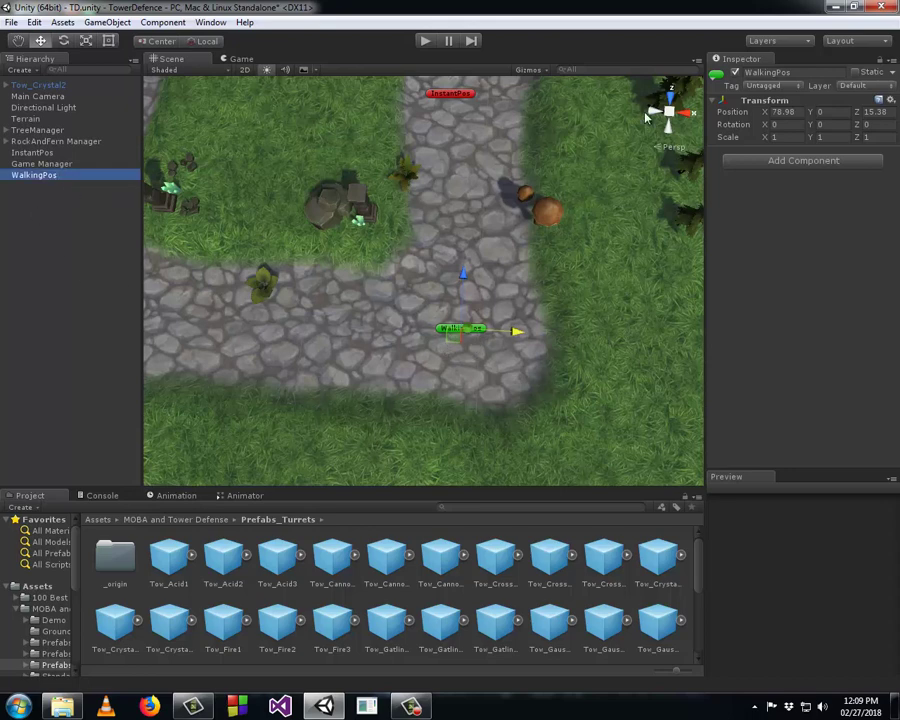
{"action": "left_click", "coordinate": [790, 165]}
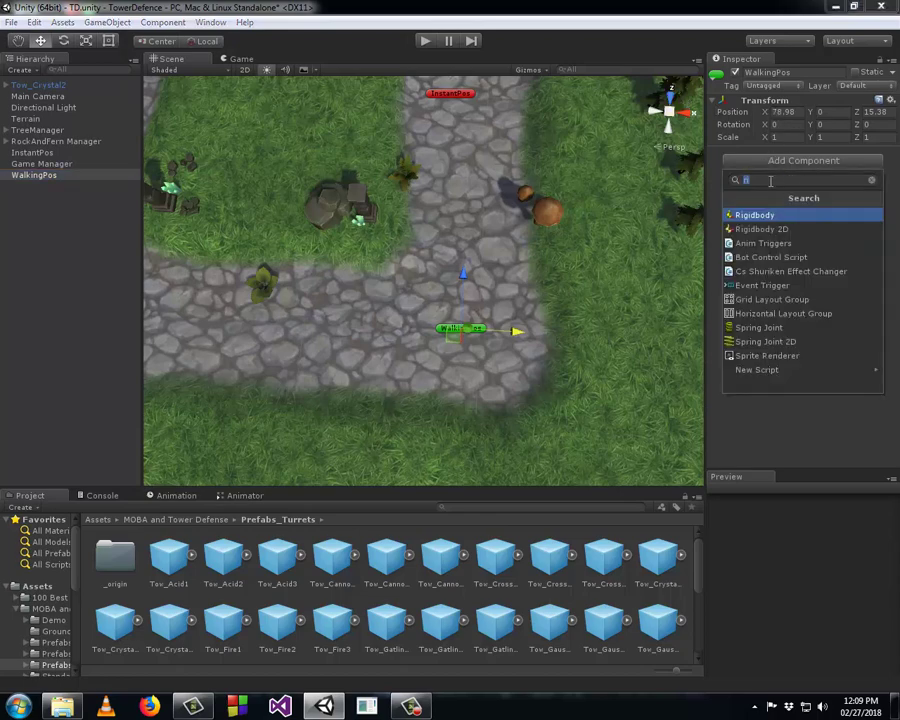
{"action": "type", "text": "n"}
{"action": "type", "text": "bos"}
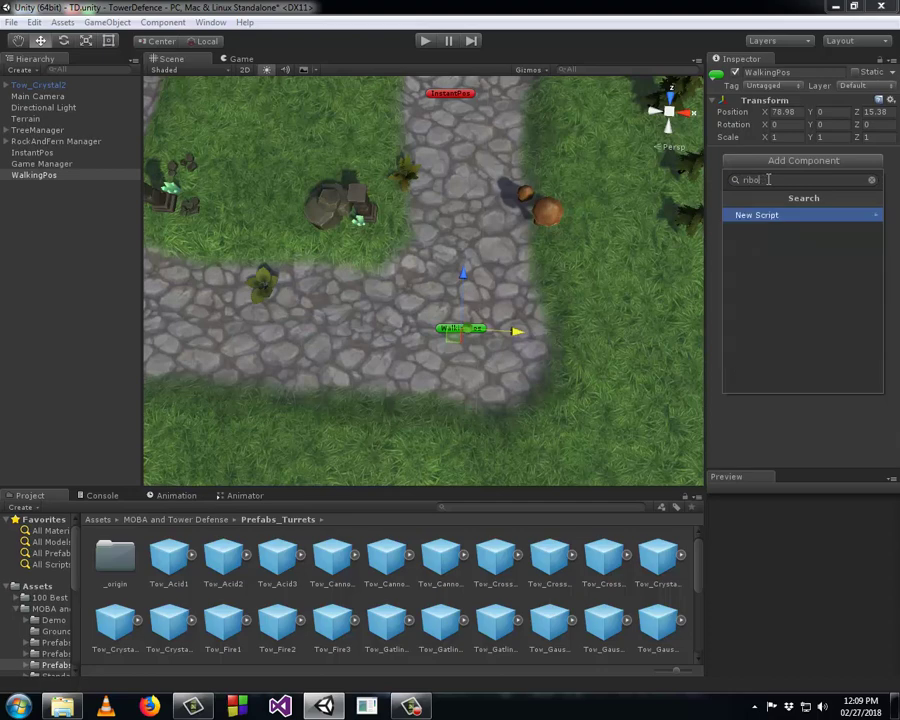
{"action": "key", "text": "BackSpace"}
{"action": "key", "text": "BackSpace"}
{"action": "key", "text": "BackSpace"}
{"action": "type", "text": "box"}
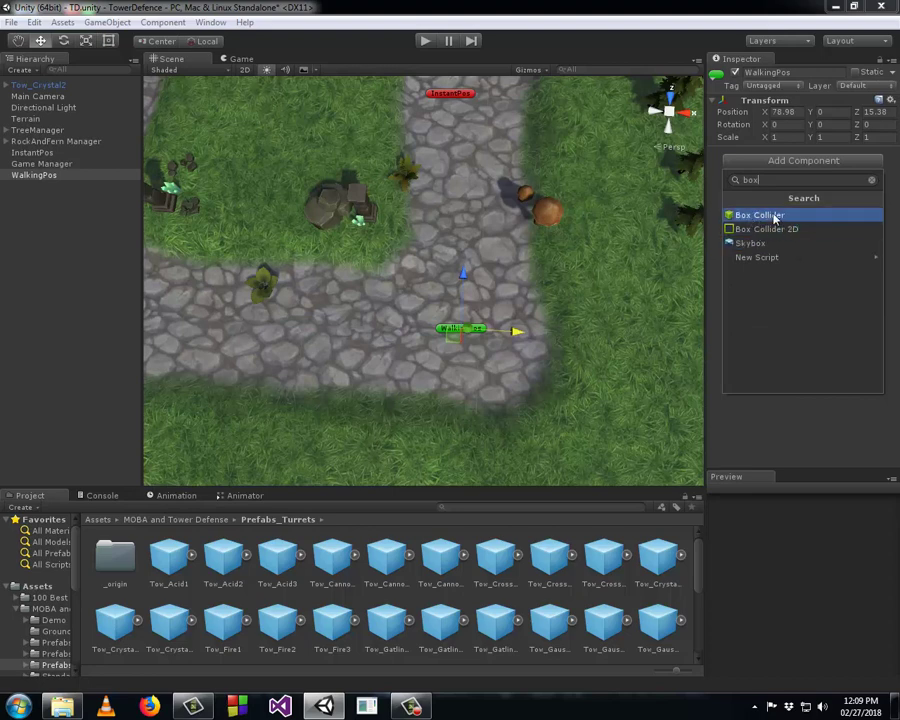
{"action": "left_click", "coordinate": [772, 217]}
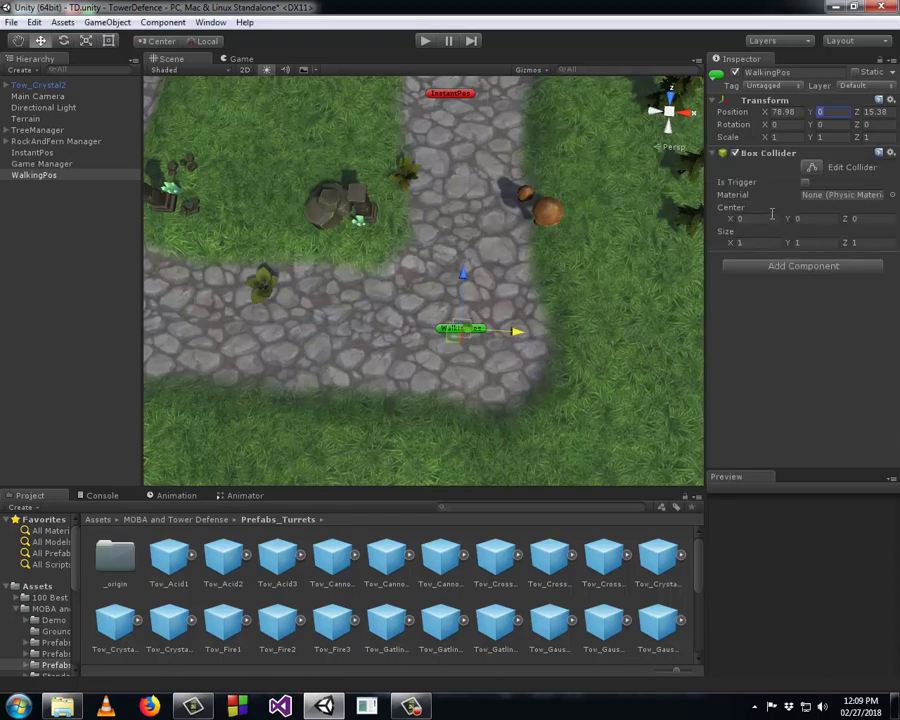
{"action": "scroll", "coordinate": [418, 311], "scroll_direction": "up", "scroll_amount": 5}
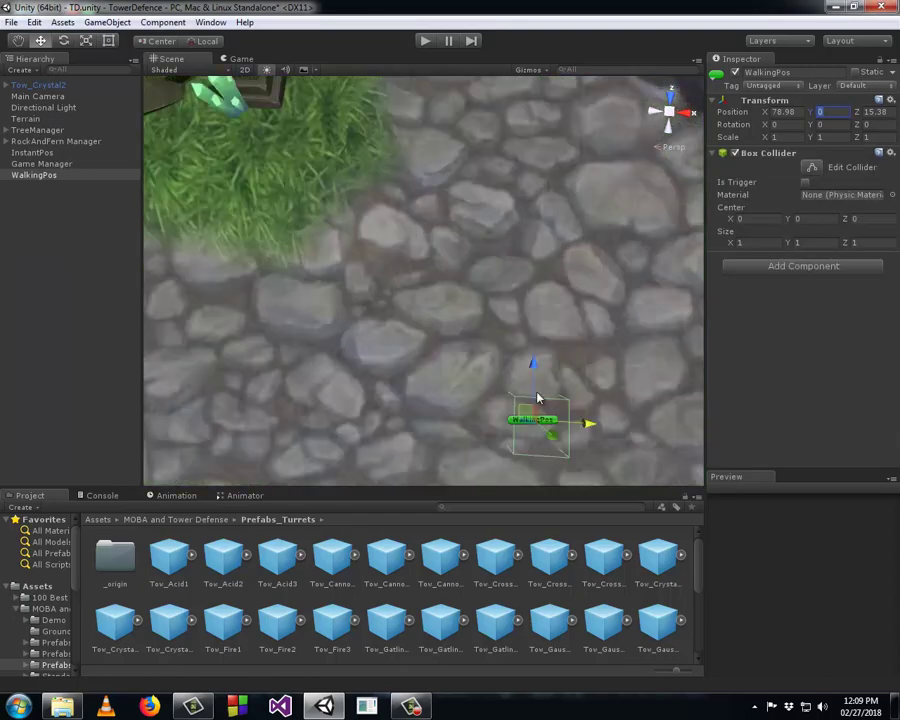
{"action": "scroll", "coordinate": [550, 375], "scroll_direction": "down", "scroll_amount": 3}
{"action": "scroll", "coordinate": [515, 385], "scroll_direction": "down", "scroll_amount": 2}
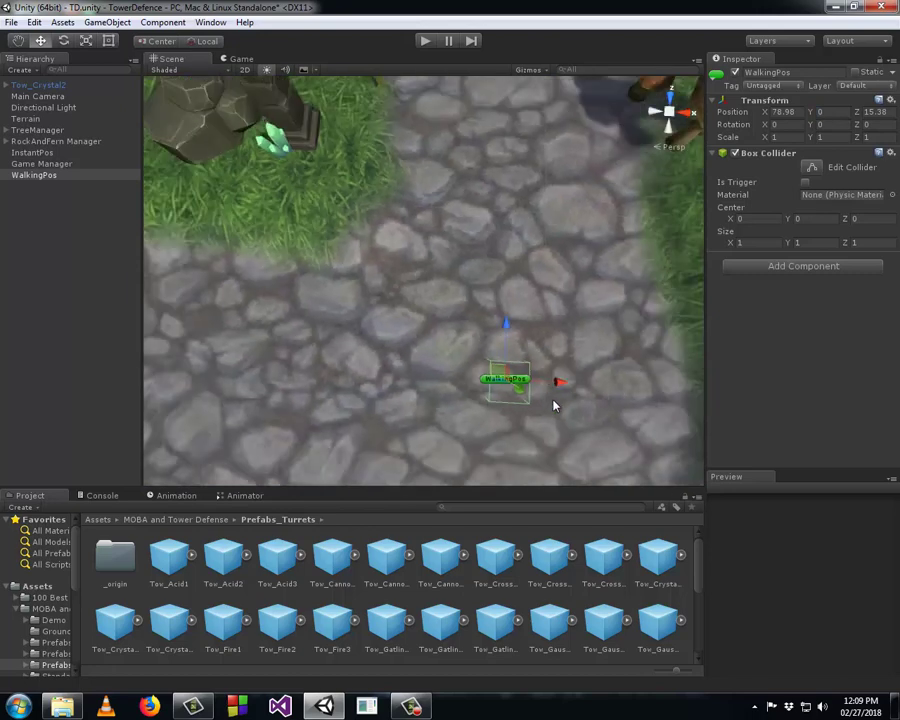
{"action": "scroll", "coordinate": [510, 375], "scroll_direction": "up", "scroll_amount": 1}
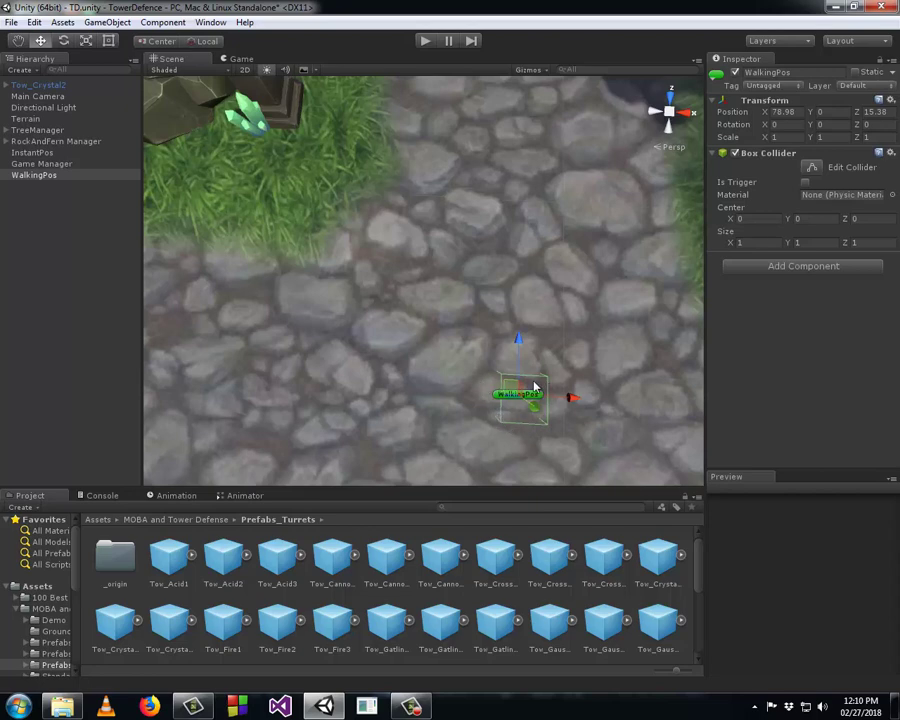
{"action": "scroll", "coordinate": [518, 407], "scroll_direction": "down", "scroll_amount": 3}
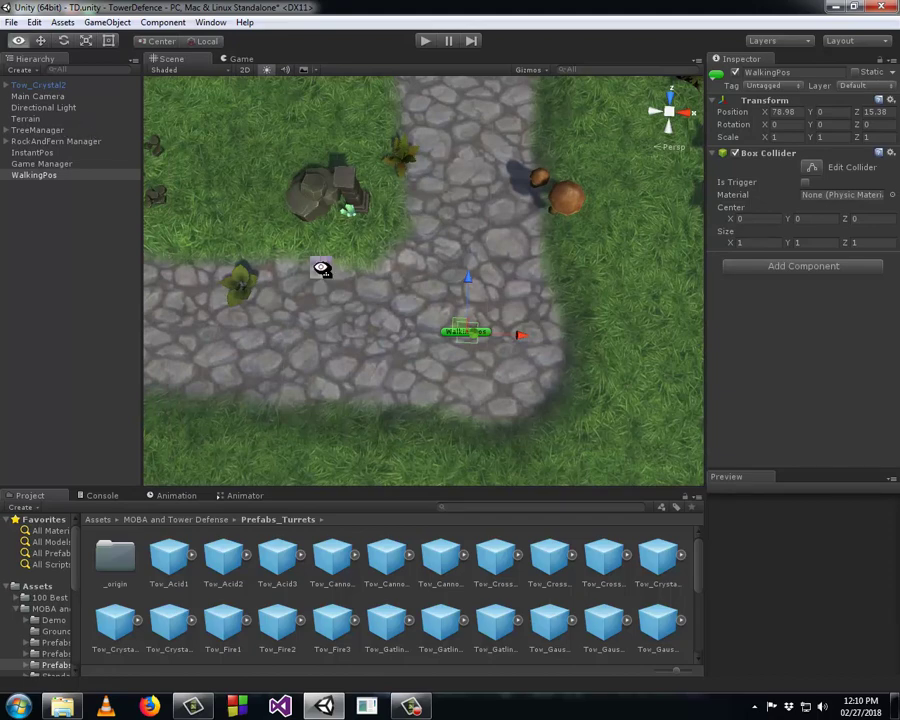
- Nudge WalkingPos along X to 78.85 so it centres on the path corner
{"action": "mouse_move", "coordinate": [321, 265]}
{"action": "left_mouse_down", "text": "alt"}
{"action": "mouse_move", "coordinate": [460, 218]}
{"action": "mouse_move", "coordinate": [474, 160]}
{"action": "left_mouse_up", "text": "alt"}
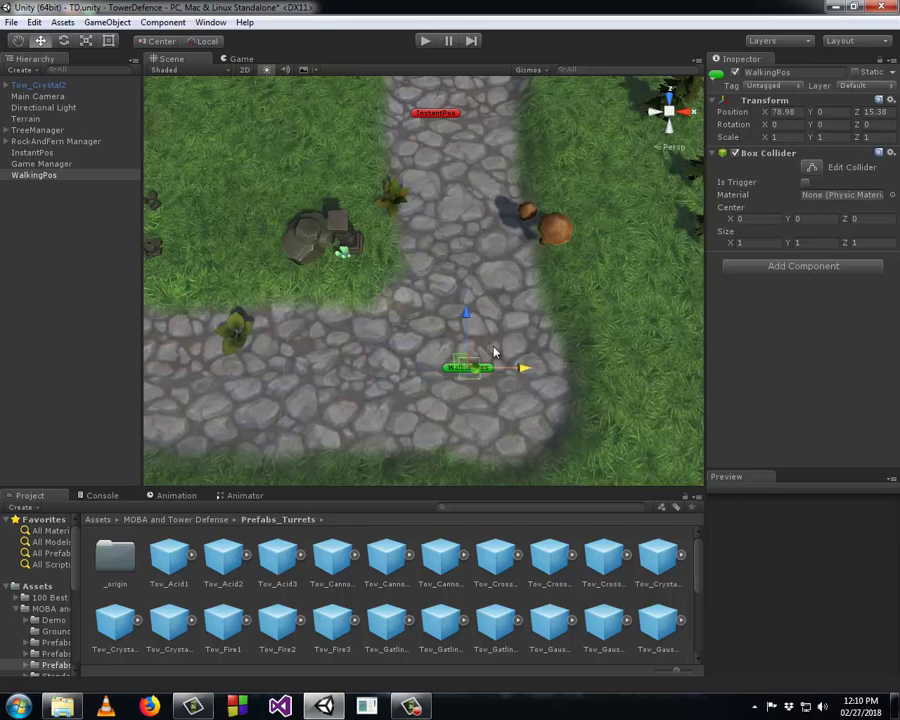
{"action": "left_click_drag", "start_coordinate": [494, 366], "coordinate": [489, 366]}
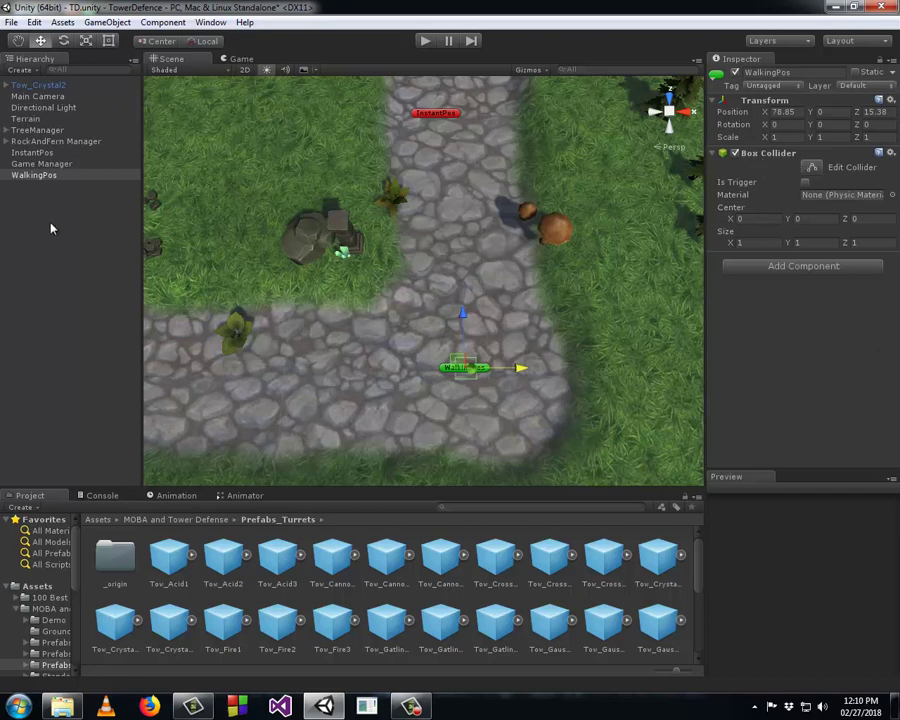
{"action": "left_click", "coordinate": [43, 176]}
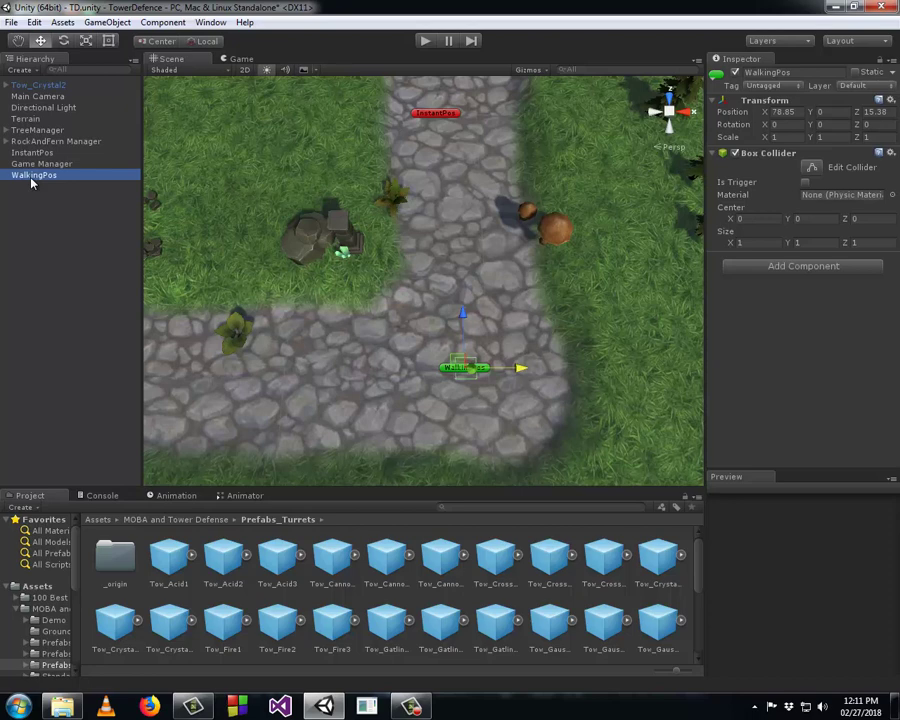
- Duplicate WalkingPos as WalkingPos 1 and move it left along the path to X 58.49
{"action": "key", "text": "ctrl+d"}
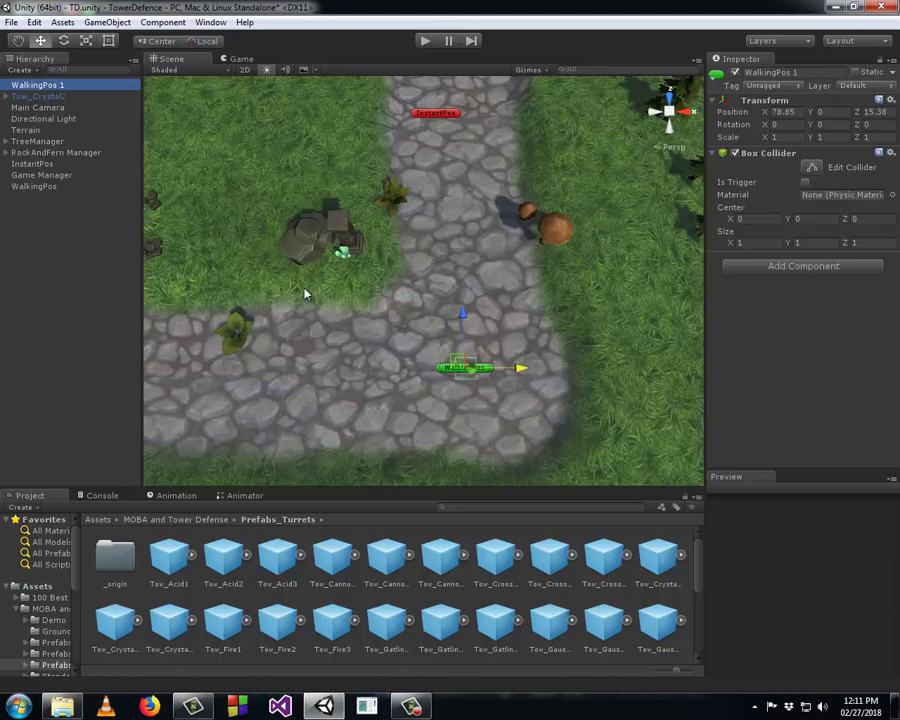
{"action": "right_click_drag", "start_coordinate": [408, 352], "coordinate": [58, 90]}
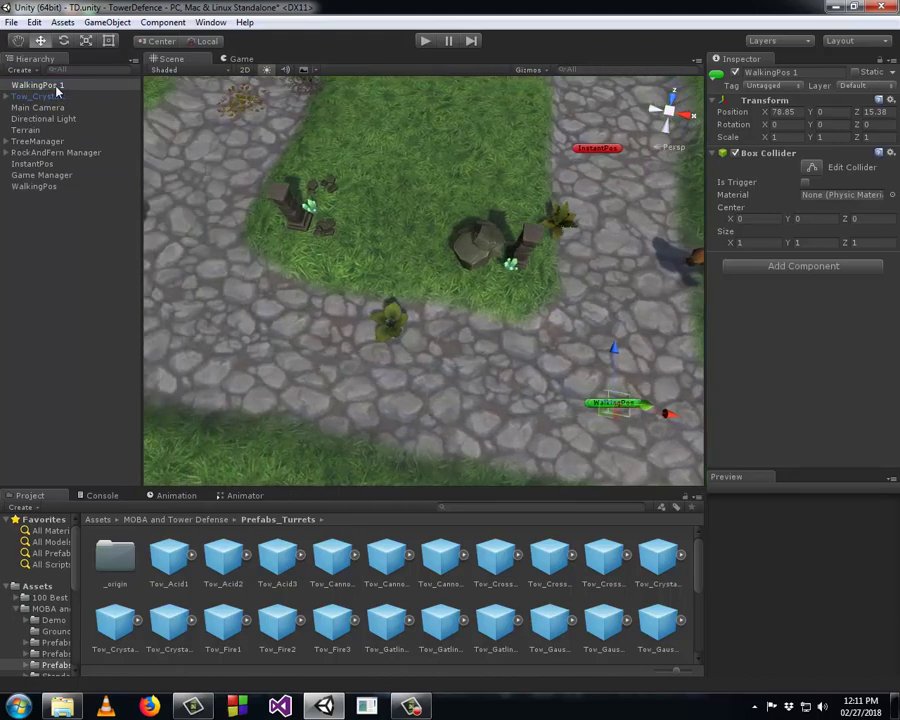
{"action": "right_click_drag", "start_coordinate": [414, 263], "coordinate": [488, 311]}
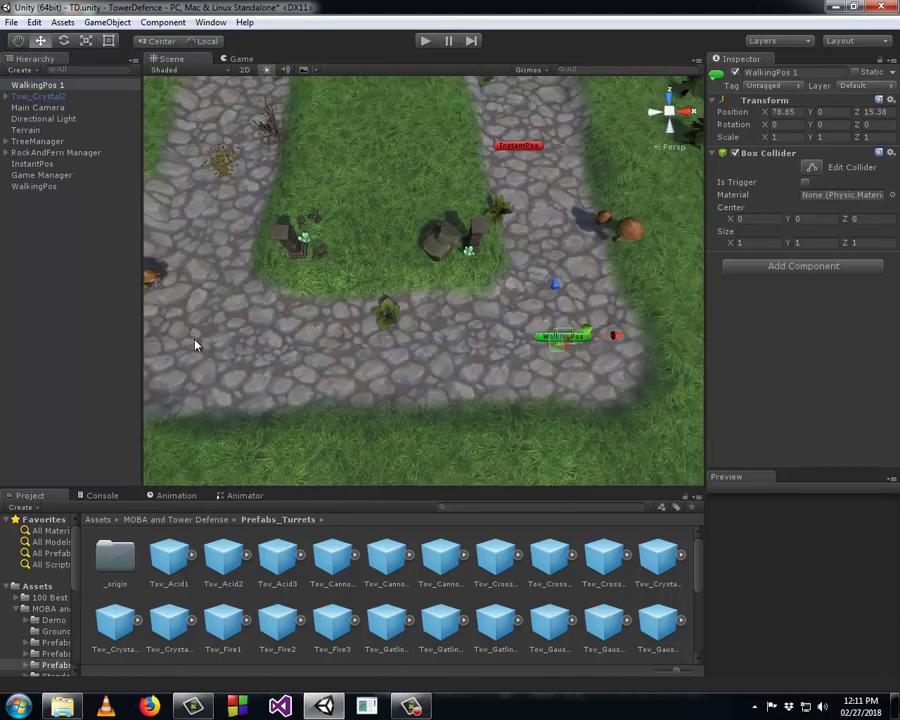
{"action": "left_click_drag", "start_coordinate": [615, 336], "coordinate": [280, 337]}
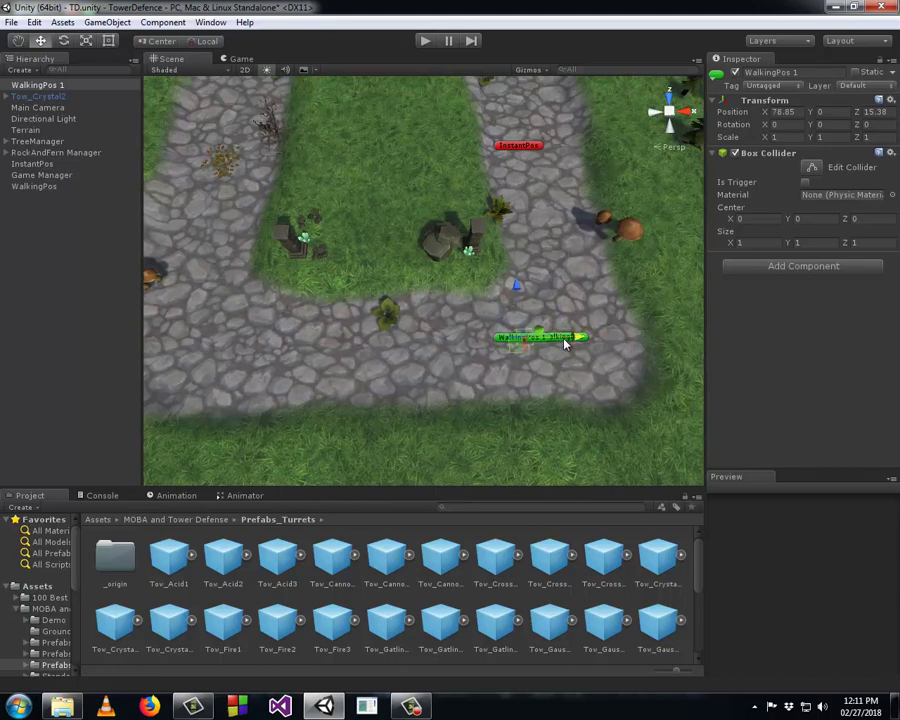
{"action": "key", "text": "f"}
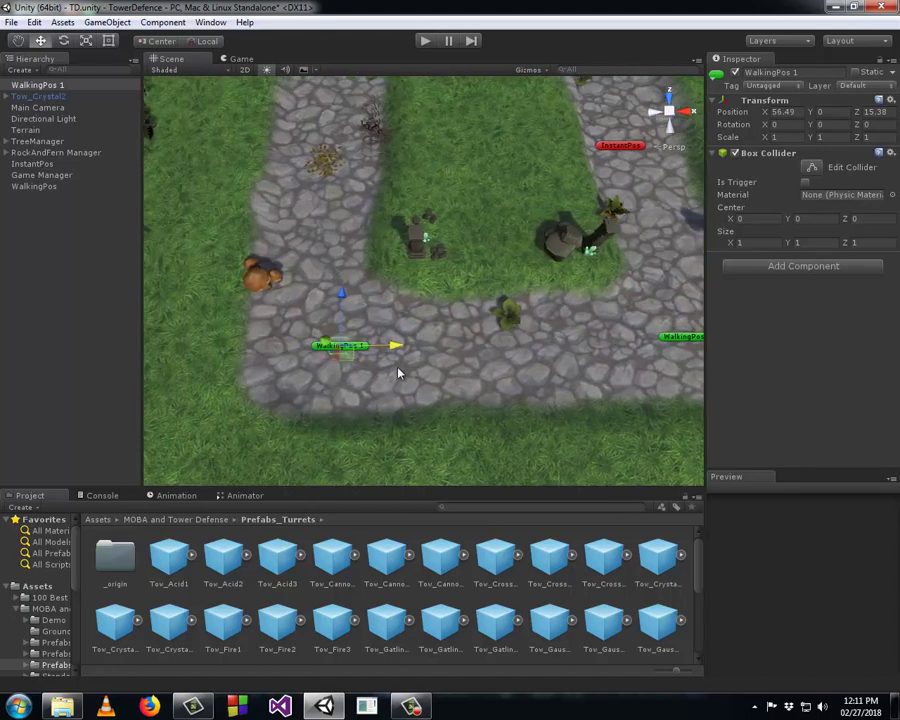
- Fine-tune WalkingPos 1 onto the lower path bend at about X 55.09
{"action": "left_click_drag", "start_coordinate": [448, 367], "coordinate": [418, 372]}
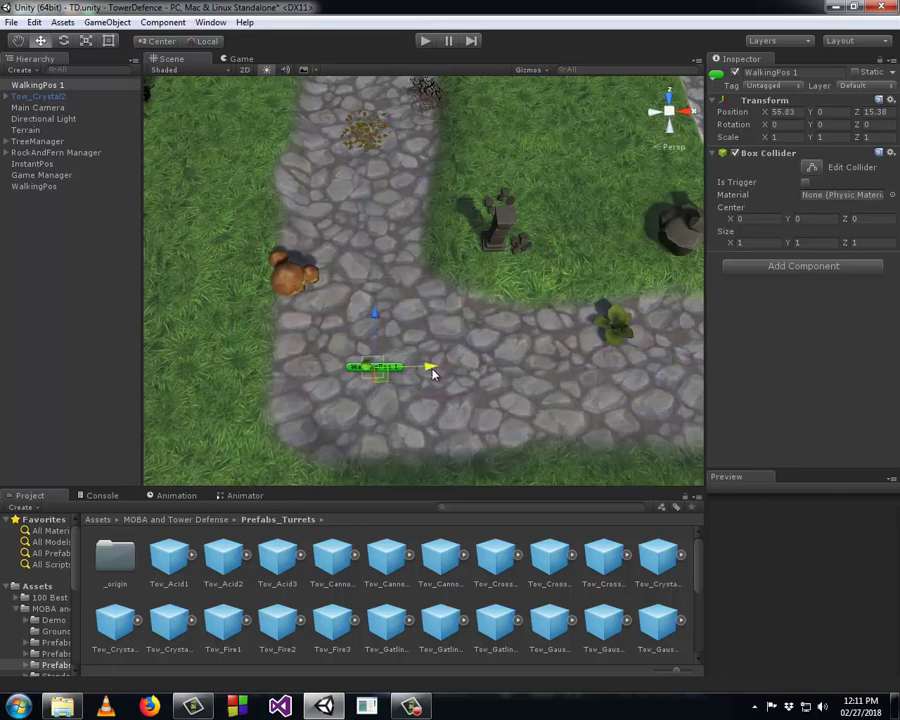
{"action": "key", "text": "f"}
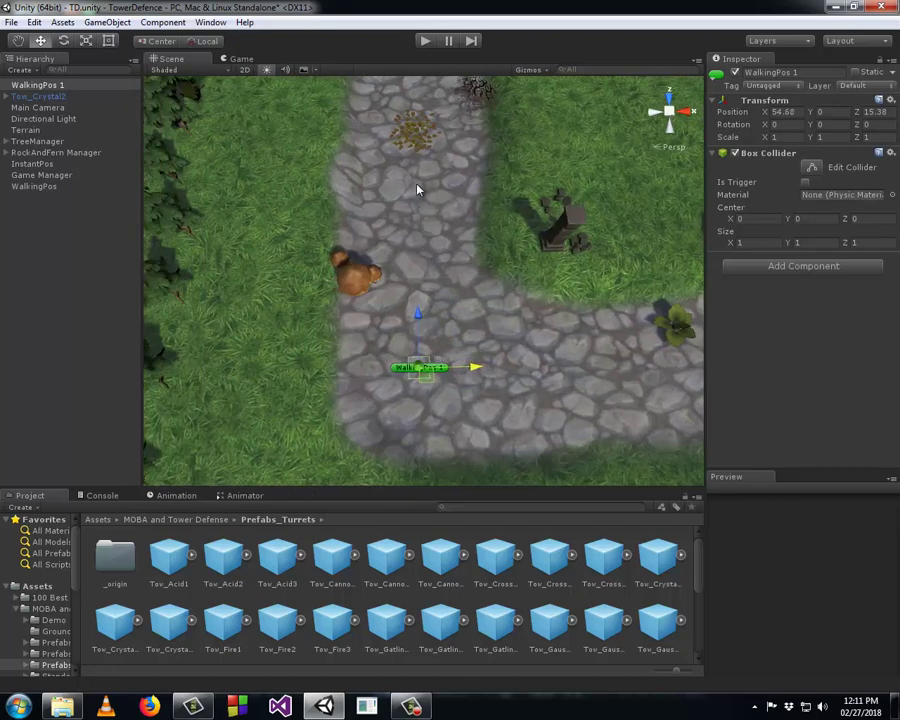
{"action": "left_click_drag", "start_coordinate": [476, 370], "coordinate": [436, 360]}
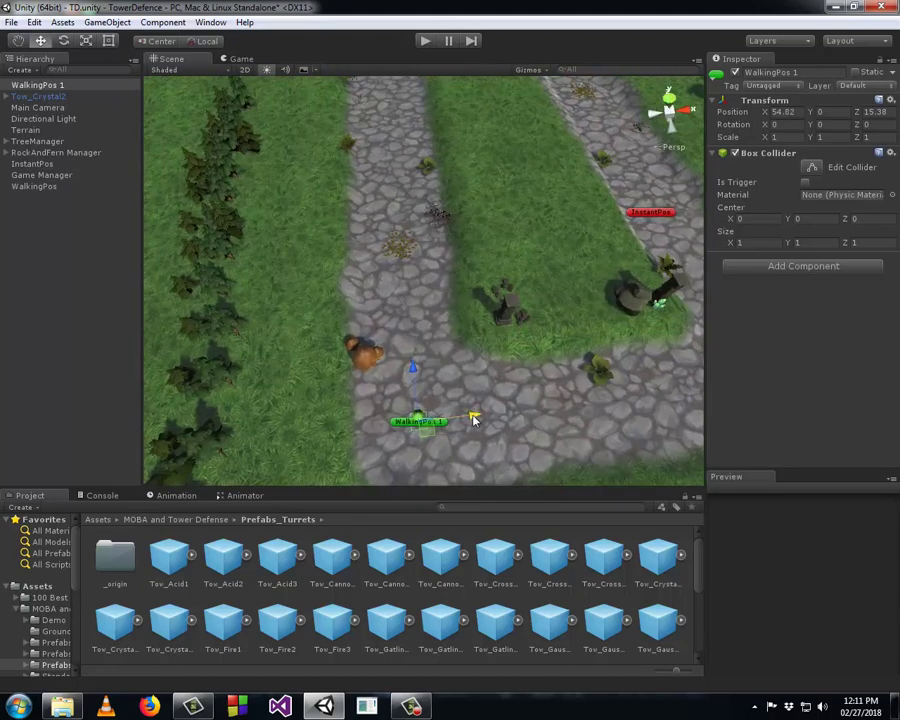
{"action": "left_click_drag", "start_coordinate": [474, 416], "coordinate": [477, 420]}
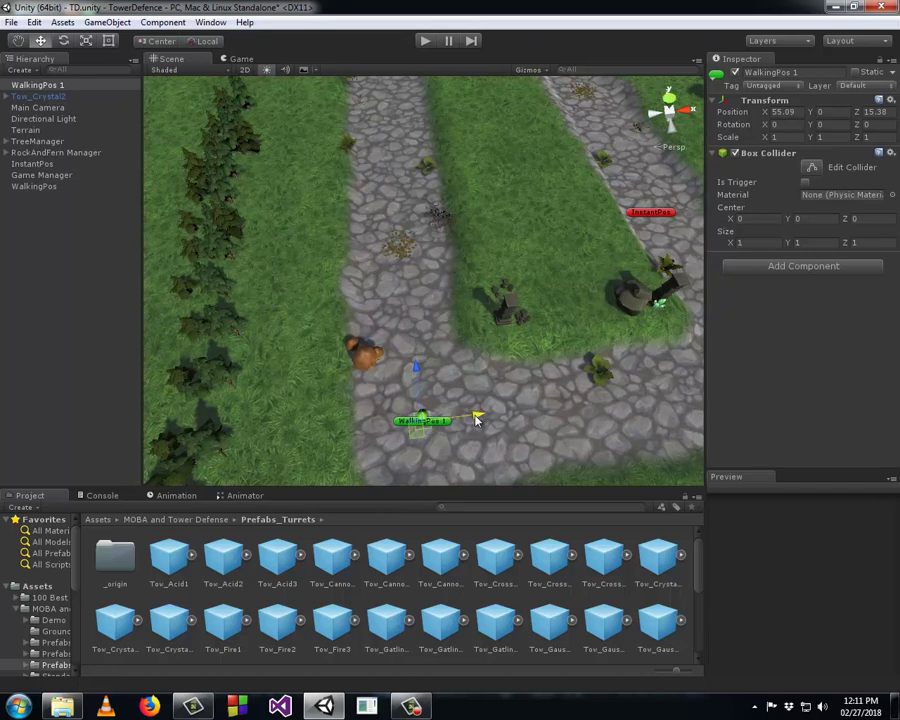
{"action": "left_click", "coordinate": [72, 86]}
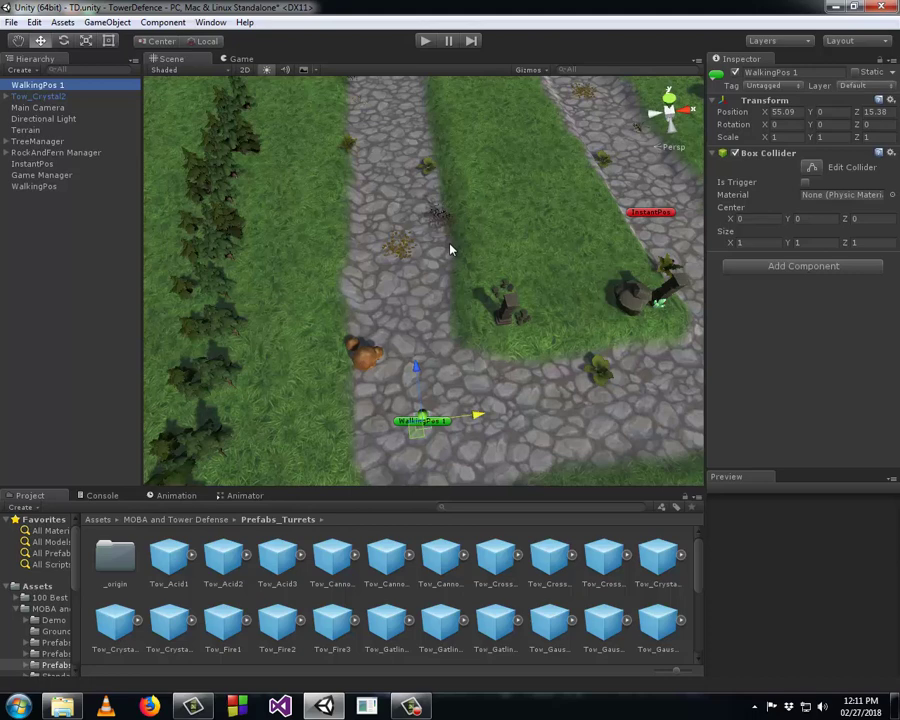
- Duplicate WalkingPos 1 as WalkingPos 2 and move it up the path toward the next bend
{"action": "key", "text": "ctrl+d"}
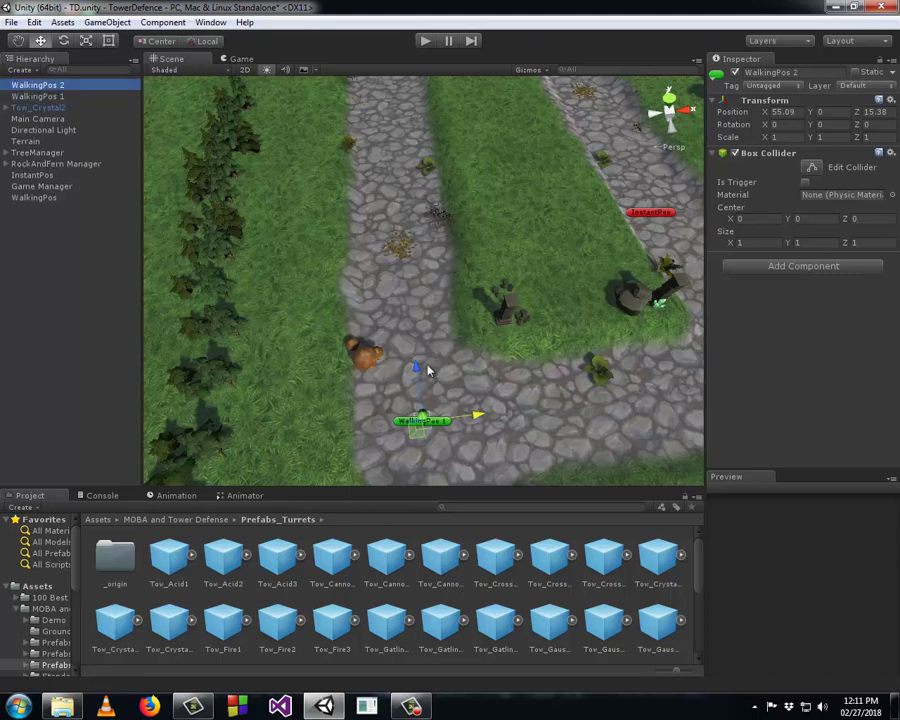
{"action": "left_click_drag", "start_coordinate": [416, 368], "coordinate": [388, 150]}
{"action": "middle_click_drag", "start_coordinate": [388, 150], "coordinate": [380, 215]}
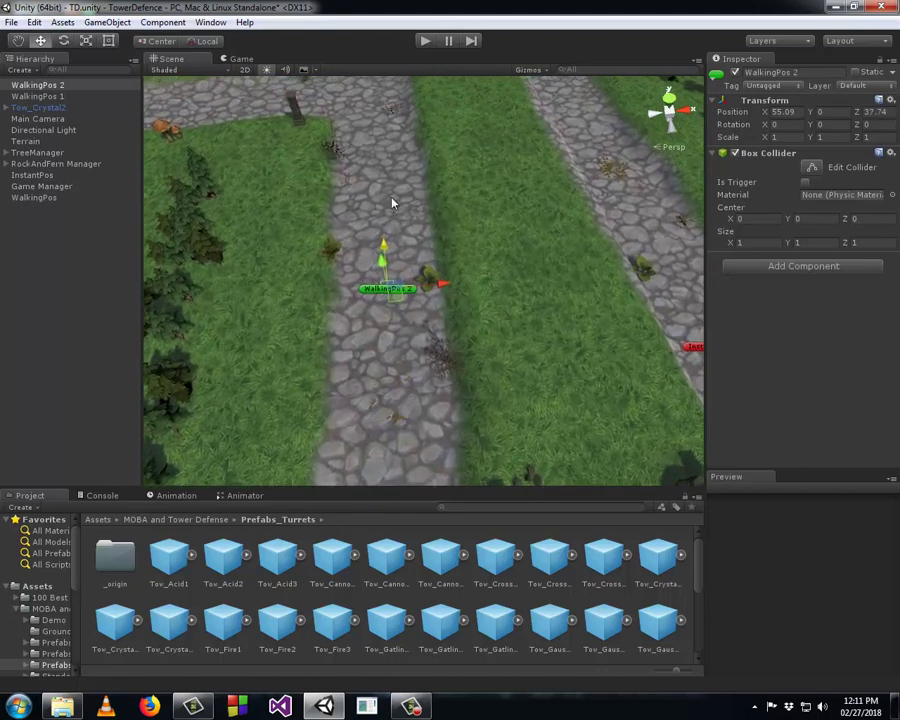
{"action": "left_click_drag", "start_coordinate": [380, 215], "coordinate": [371, 84]}
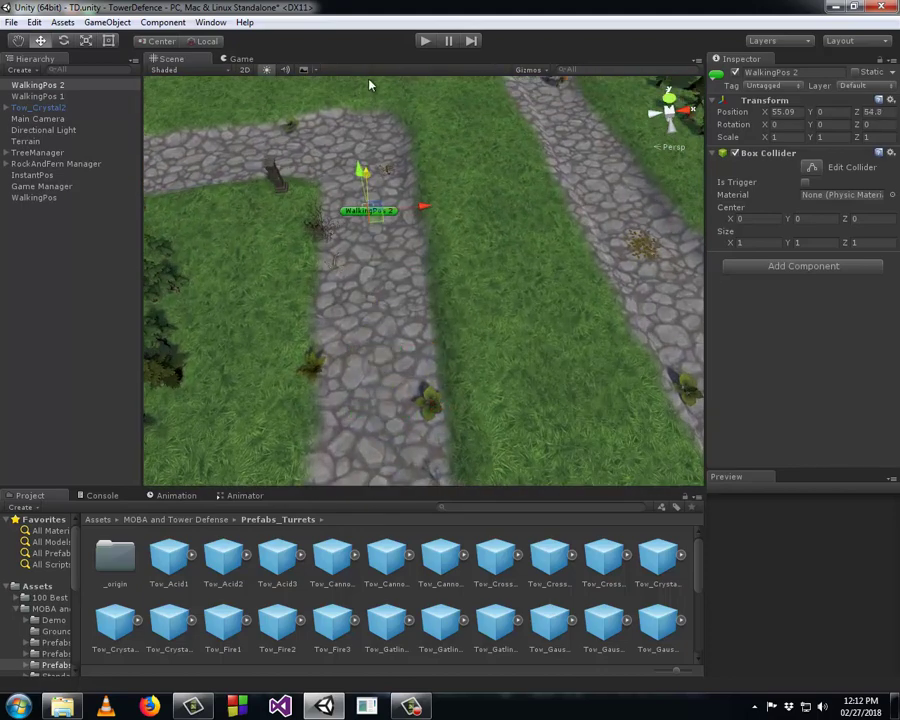
{"action": "right_click_drag", "start_coordinate": [410, 224], "coordinate": [425, 438]}
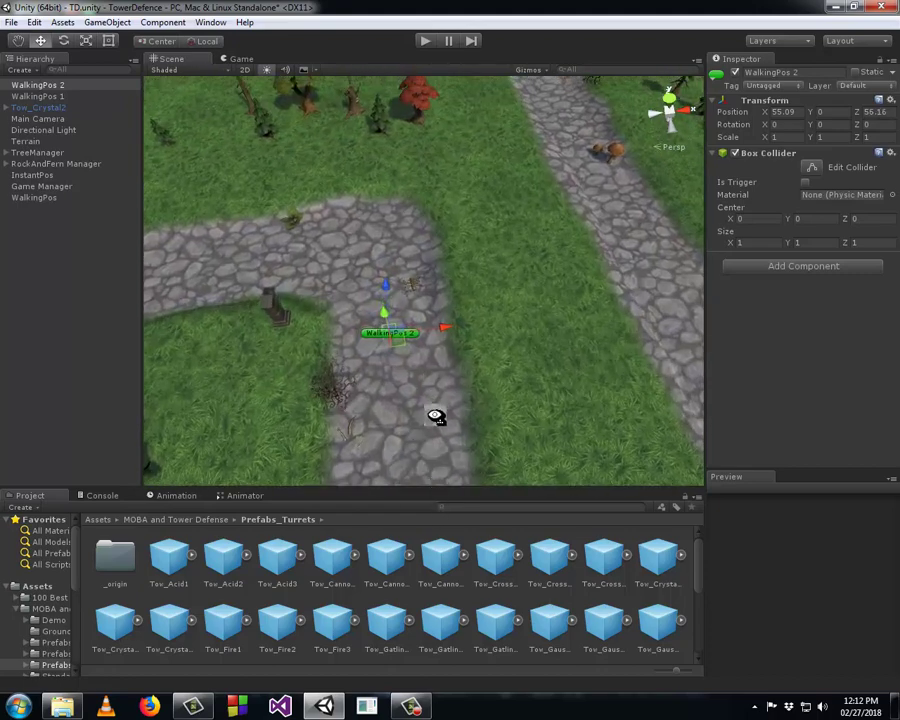
{"action": "right_click_drag", "start_coordinate": [425, 438], "coordinate": [445, 300]}
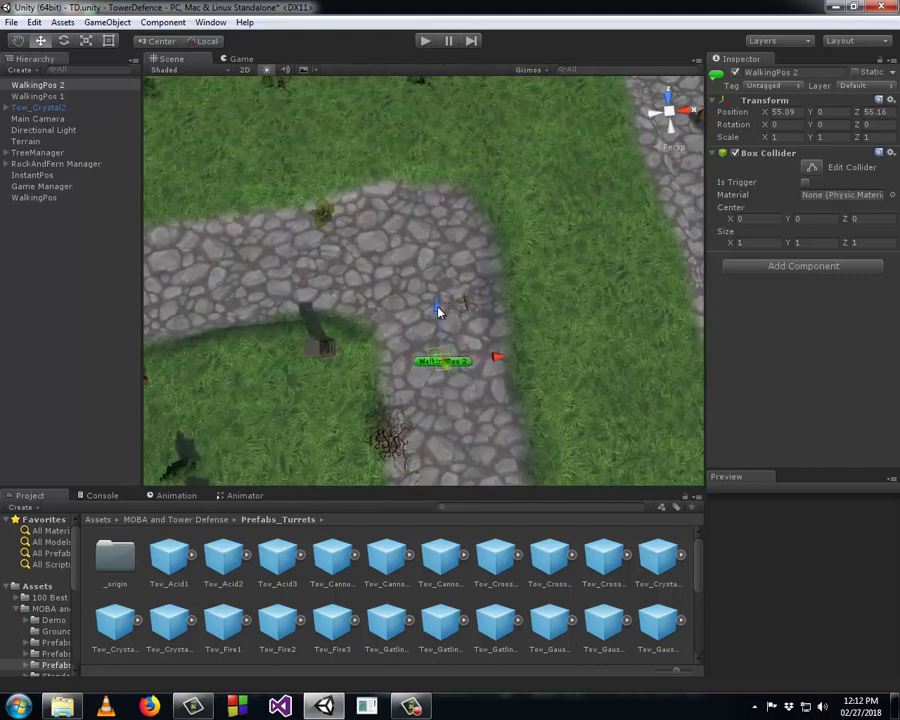
{"action": "left_click_drag", "start_coordinate": [437, 300], "coordinate": [426, 211]}
- Fine-tune WalkingPos 2 at the upper bend, around 55.09, 0, 62.52
{"action": "middle_click_drag", "start_coordinate": [426, 211], "coordinate": [540, 391]}
{"action": "right_click_drag", "start_coordinate": [540, 391], "coordinate": [461, 276]}
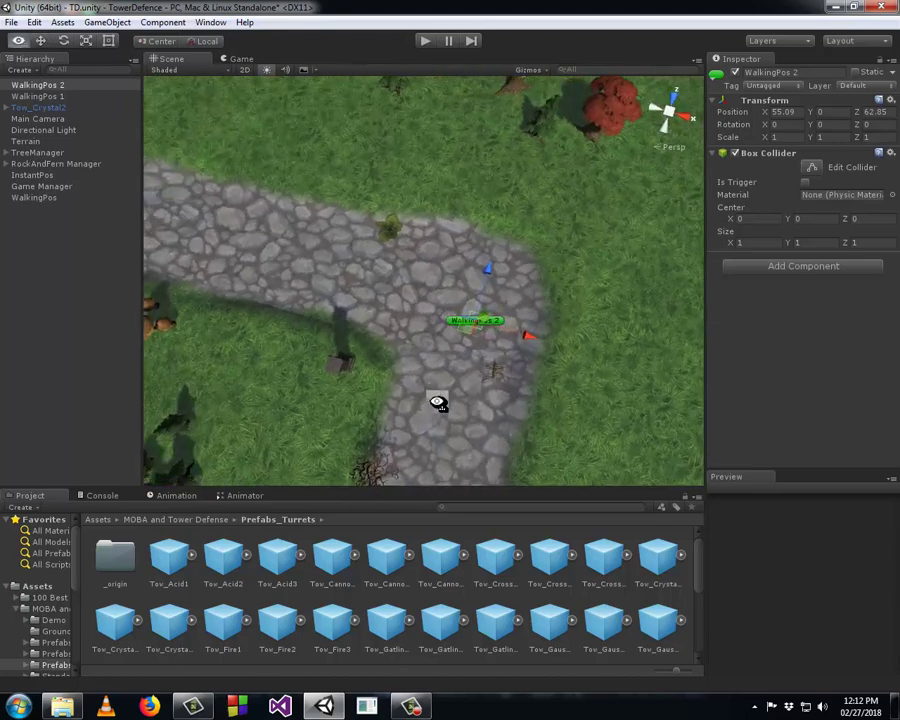
{"action": "left_click_drag", "start_coordinate": [461, 276], "coordinate": [456, 273]}
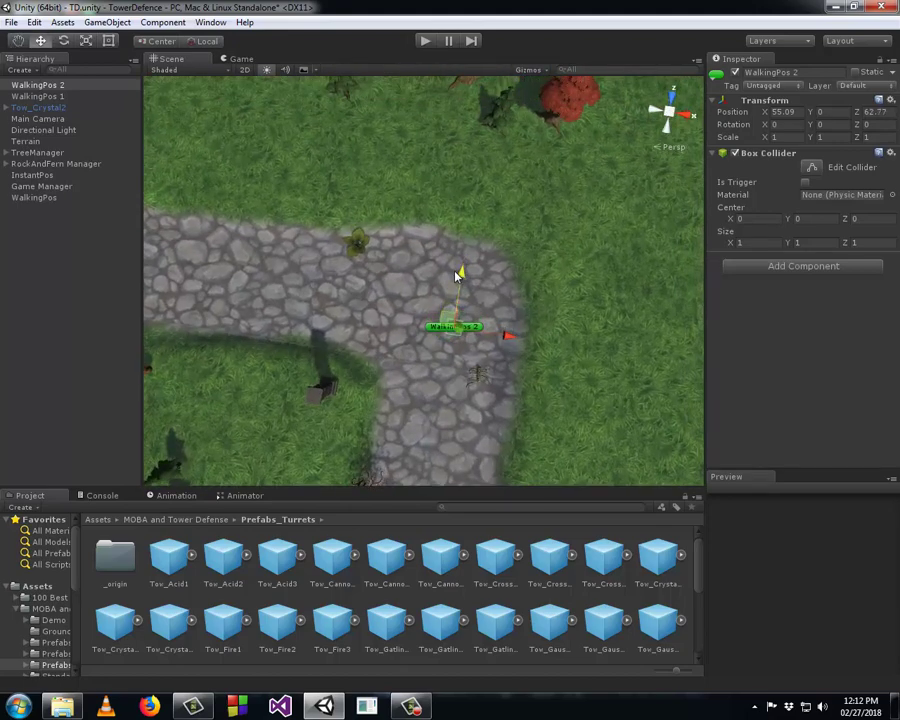
{"action": "left_click_drag", "start_coordinate": [456, 273], "coordinate": [455, 279]}
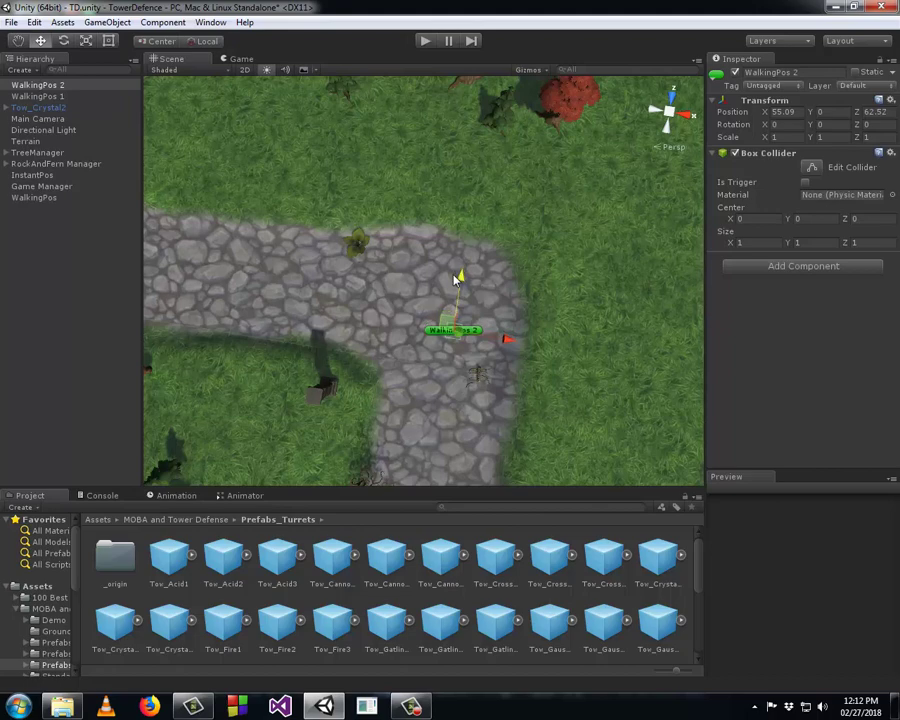
{"action": "key", "text": "Left"}
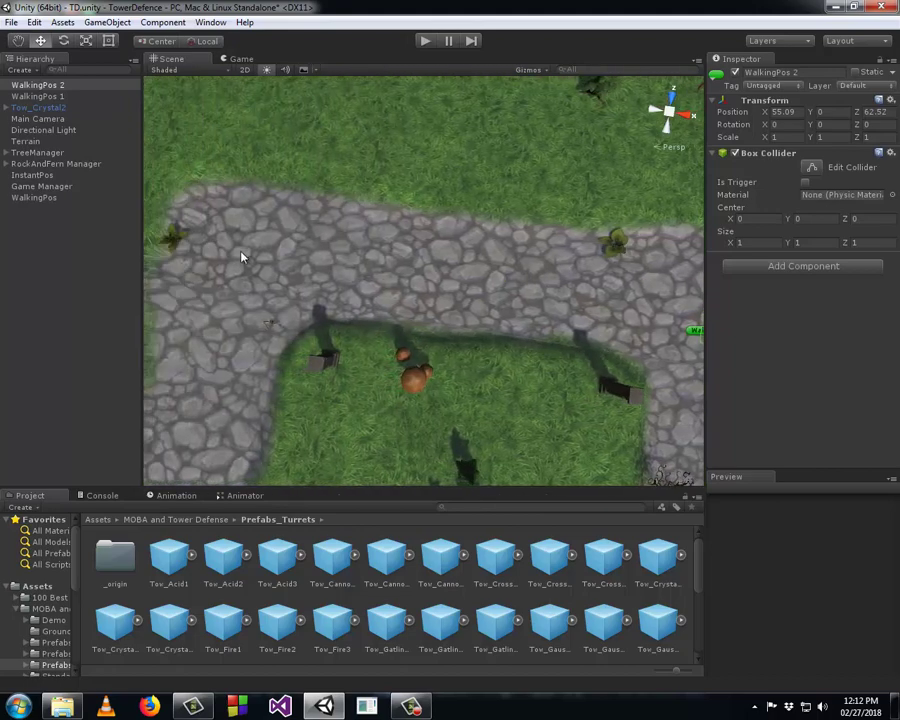
{"action": "key", "text": "Right"}
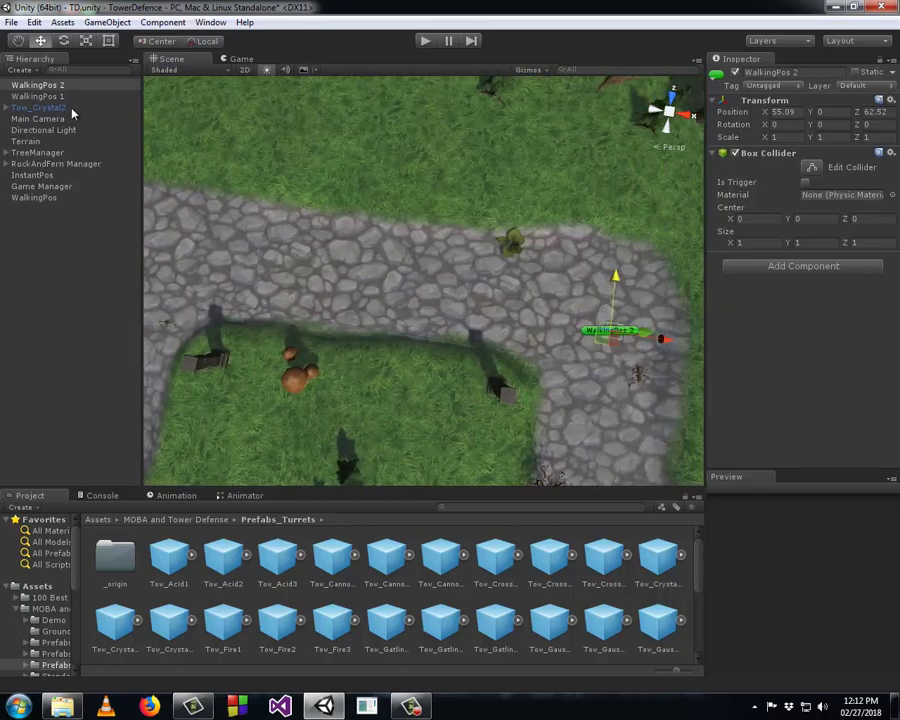
{"action": "left_click", "coordinate": [63, 86]}
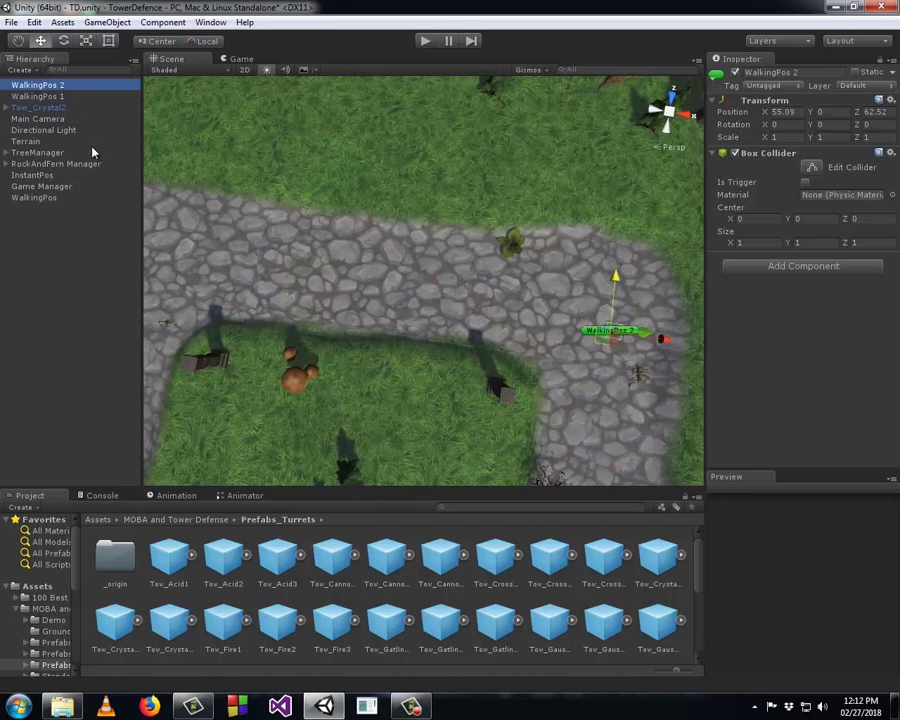
- Duplicate WalkingPos 2 as WalkingPos 3 and move it to the left bend at 22.2, 0, 61.88
{"action": "type", "text": "1"}
{"action": "key", "text": "Return"}
{"action": "key", "text": "ctrl+d"}
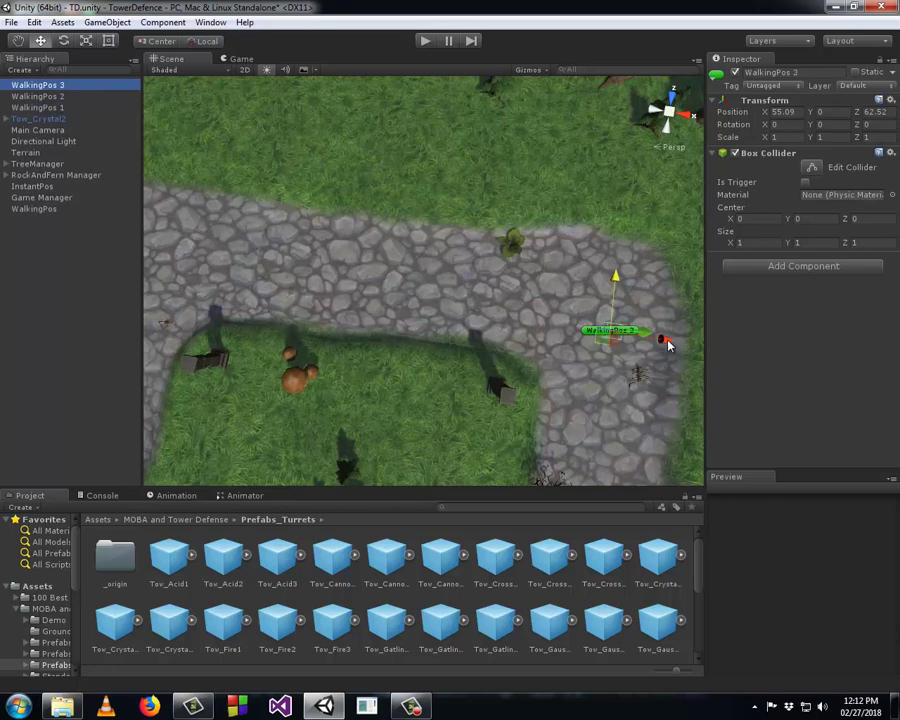
{"action": "left_click_drag", "start_coordinate": [661, 339], "coordinate": [278, 318]}
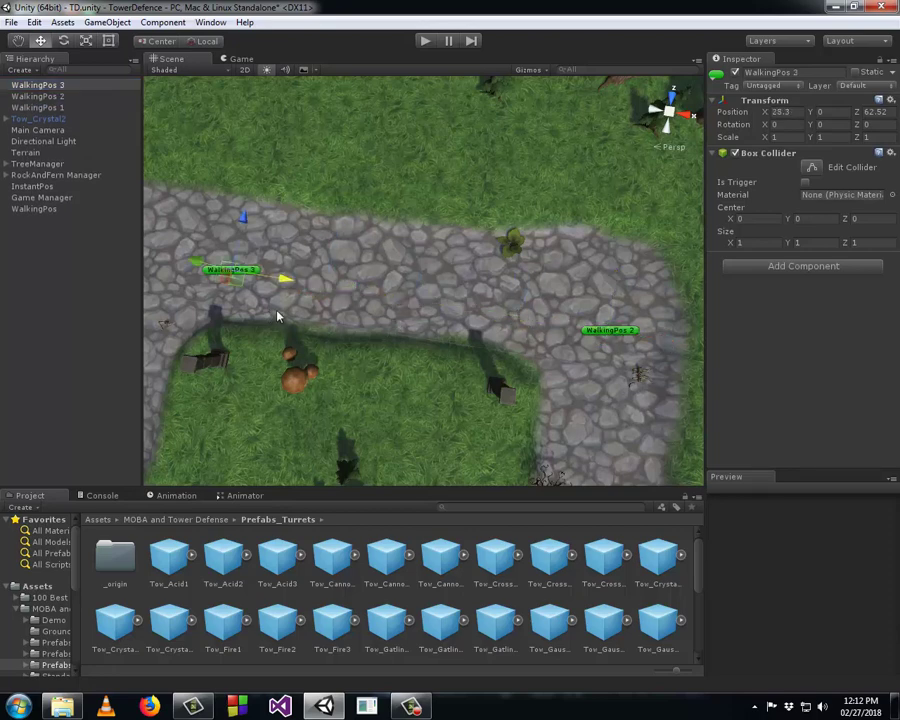
{"action": "key", "text": "Left"}
{"action": "key", "text": "Left"}
{"action": "left_click_drag", "start_coordinate": [488, 279], "coordinate": [412, 268]}
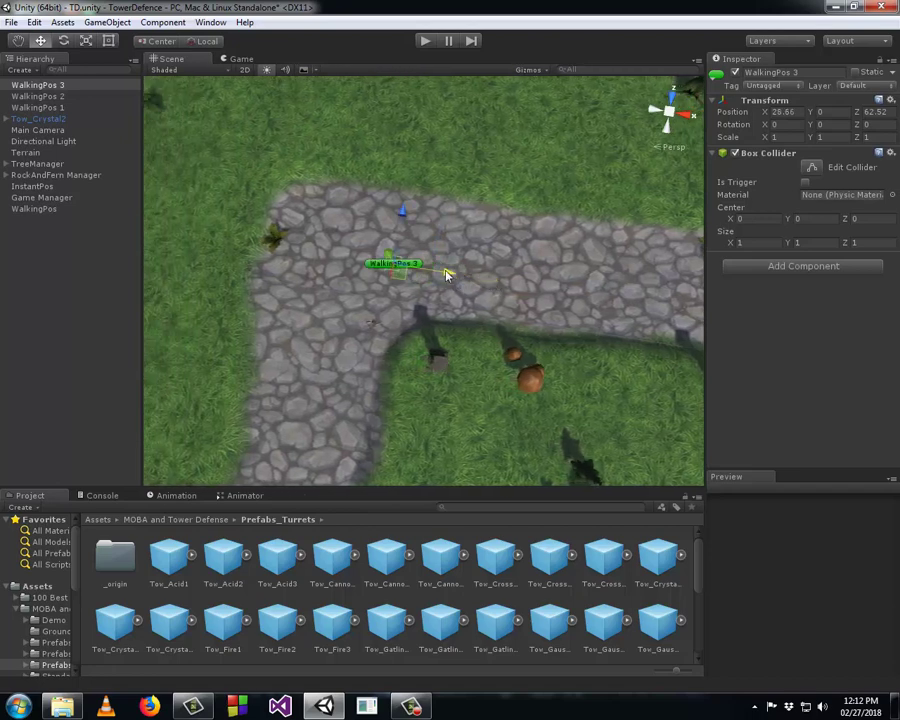
{"action": "left_click_drag", "start_coordinate": [367, 205], "coordinate": [365, 214]}
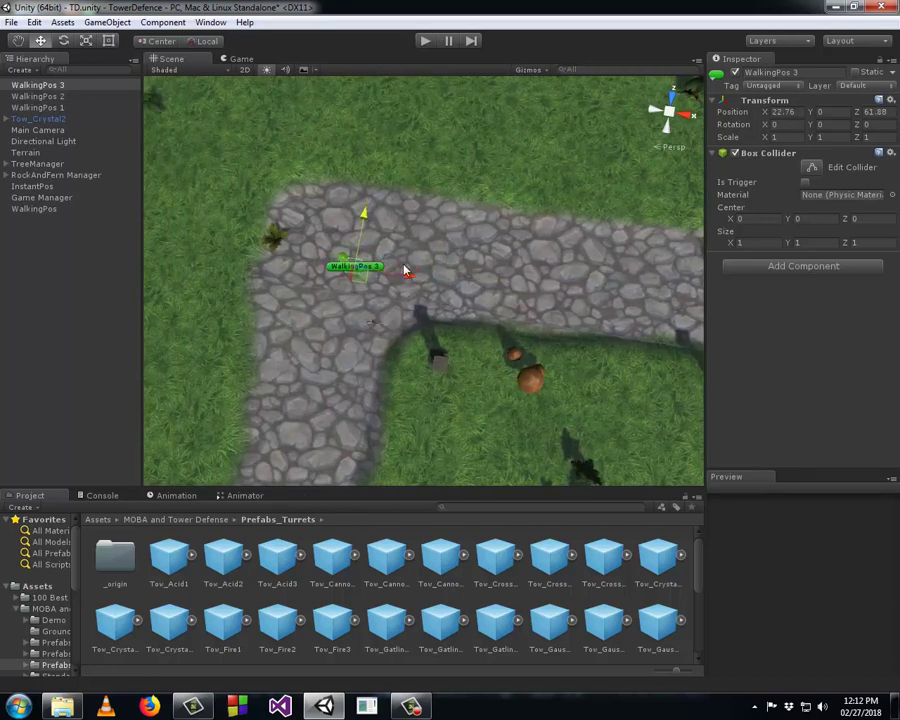
{"action": "left_click_drag", "start_coordinate": [404, 268], "coordinate": [400, 274]}
- Rotate the view so the path runs vertically and reselect WalkingPos 3
{"action": "left_click", "coordinate": [490, 300]}
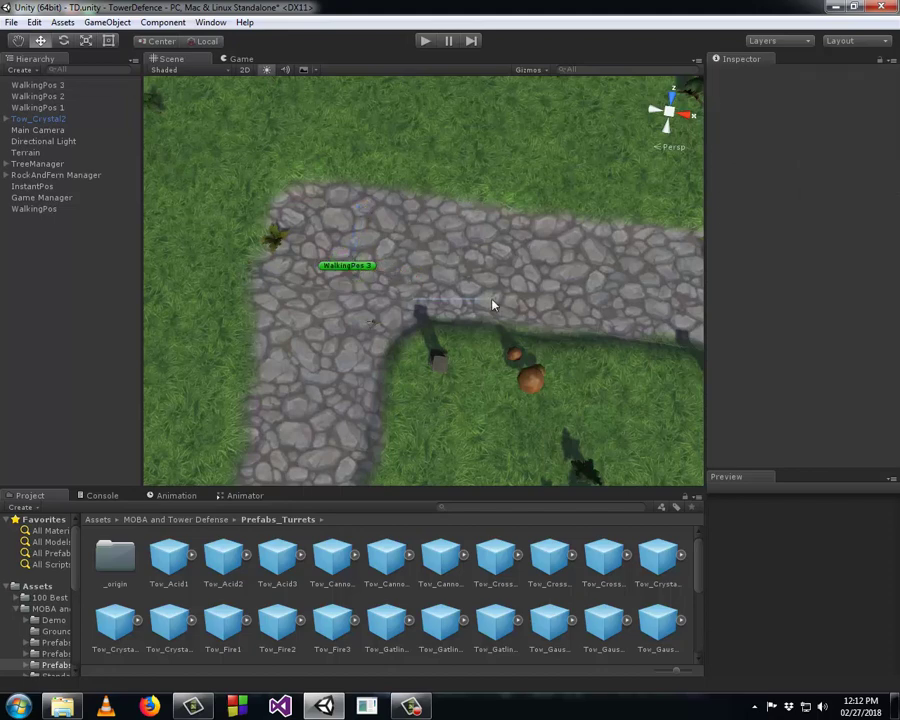
{"action": "middle_click_drag", "start_coordinate": [465, 337], "coordinate": [447, 316]}
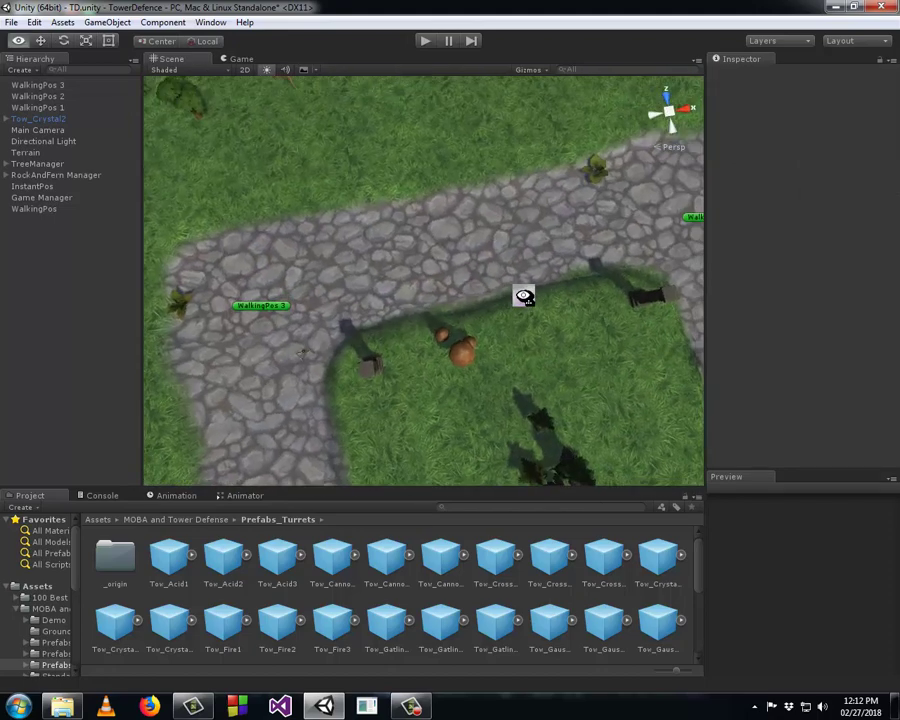
{"action": "right_click_drag", "start_coordinate": [447, 316], "coordinate": [466, 285]}
{"action": "mouse_move", "coordinate": [237, 261]}
{"action": "right_mouse_down"}
{"action": "mouse_move", "coordinate": [326, 322]}
{"action": "mouse_move", "coordinate": [388, 306]}
{"action": "right_mouse_up"}
{"action": "left_click", "coordinate": [58, 86]}
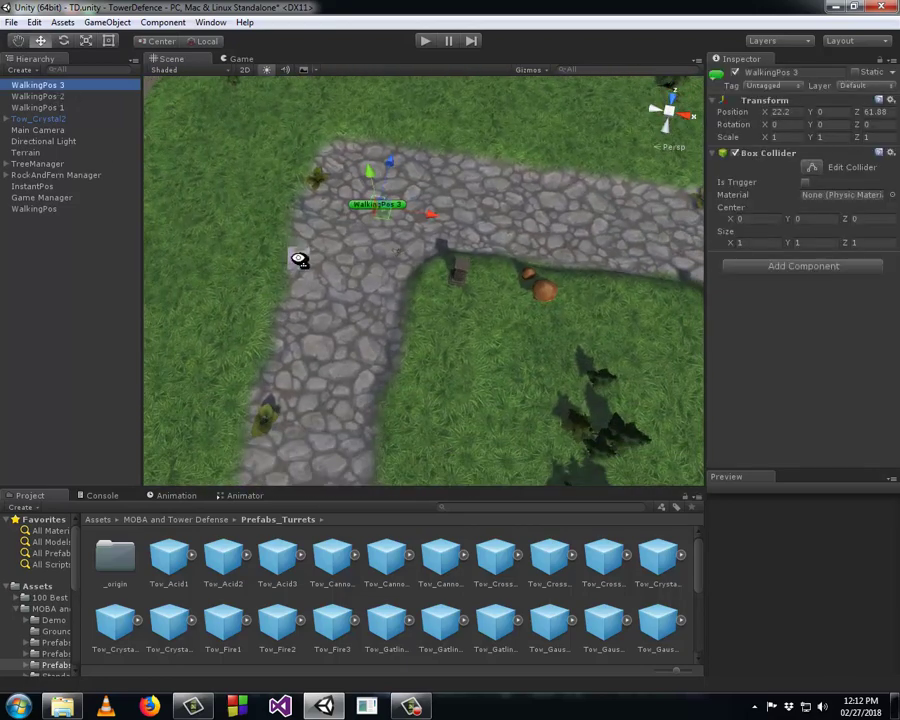
{"action": "mouse_move", "coordinate": [297, 257]}
{"action": "right_mouse_down"}
{"action": "mouse_move", "coordinate": [327, 261]}
{"action": "mouse_move", "coordinate": [233, 207]}
{"action": "right_mouse_up"}
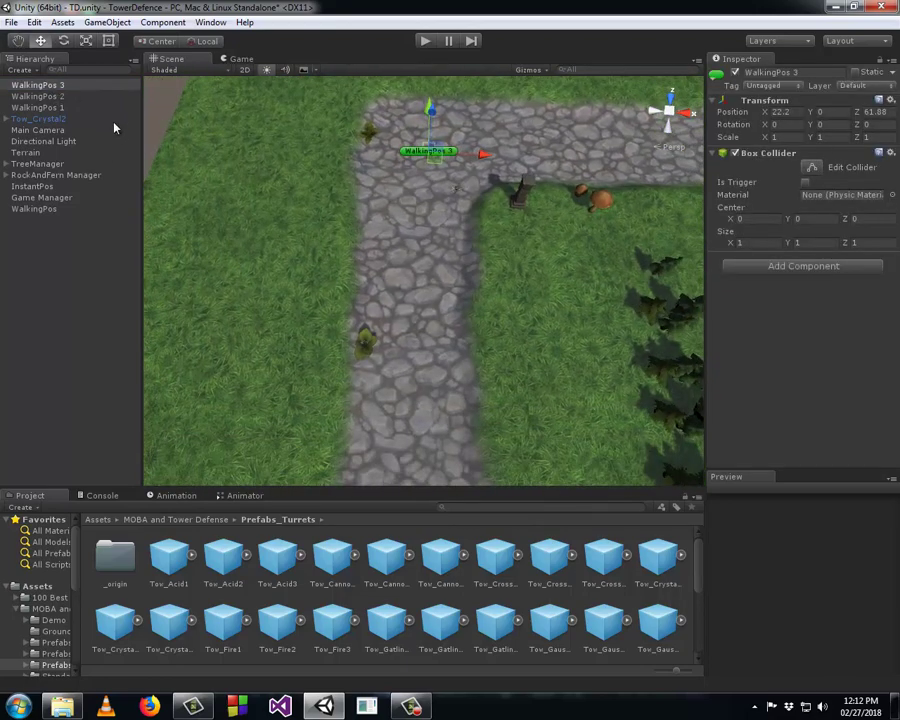
{"action": "left_click", "coordinate": [36, 90]}
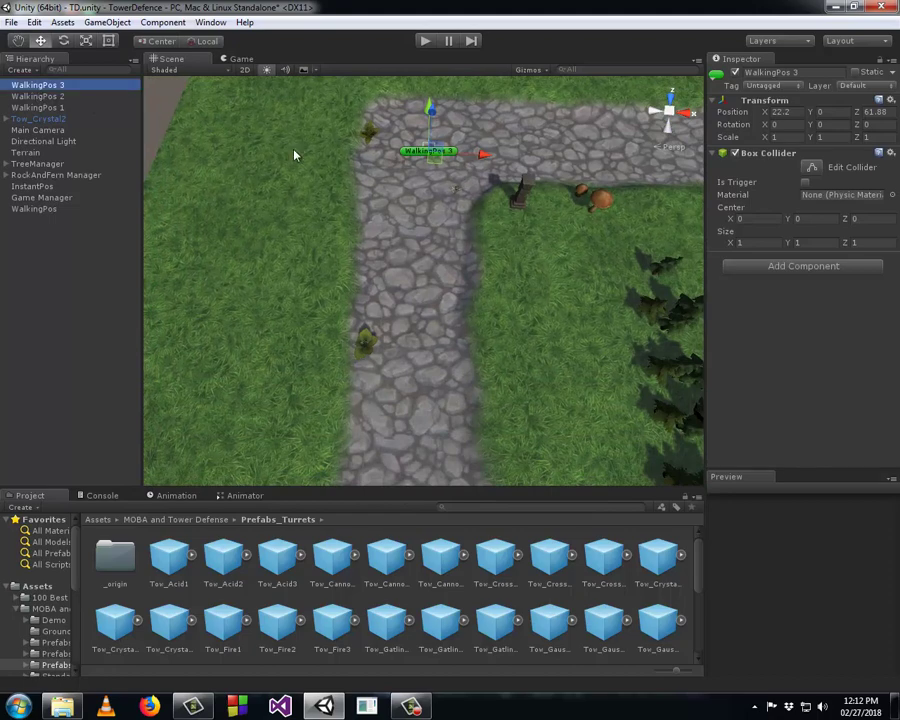
- Duplicate WalkingPos 3 as WalkingPos 4 and move it down the path to about 26.08, 0, 16.7
{"action": "key", "text": "ctrl+d"}
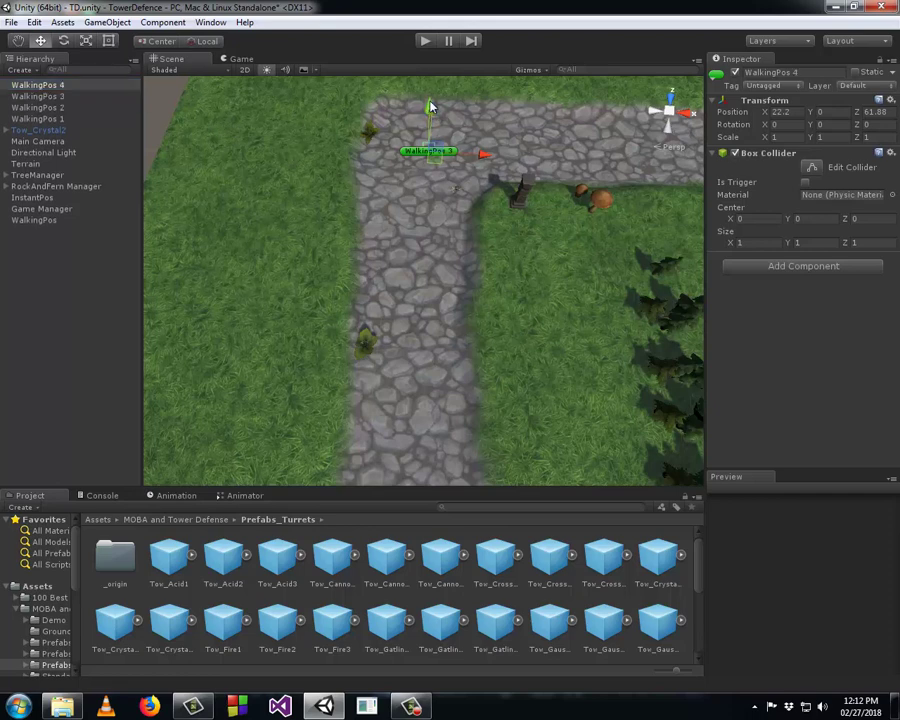
{"action": "left_click_drag", "start_coordinate": [429, 106], "coordinate": [425, 378]}
{"action": "middle_click_drag", "start_coordinate": [425, 378], "coordinate": [422, 133]}
{"action": "left_click_drag", "start_coordinate": [420, 133], "coordinate": [390, 302]}
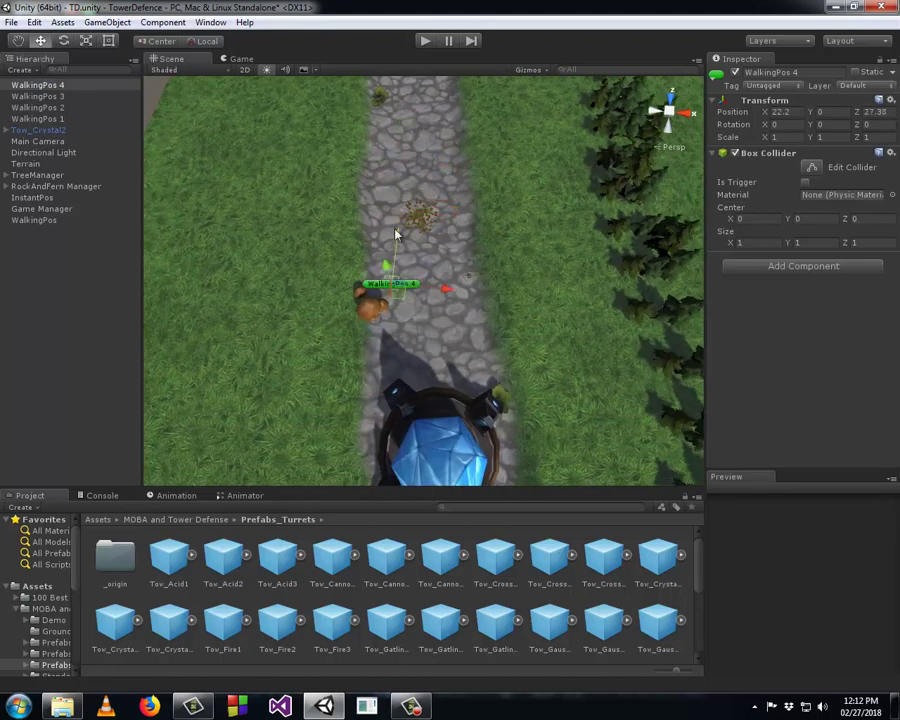
{"action": "middle_click_drag", "start_coordinate": [390, 302], "coordinate": [392, 217]}
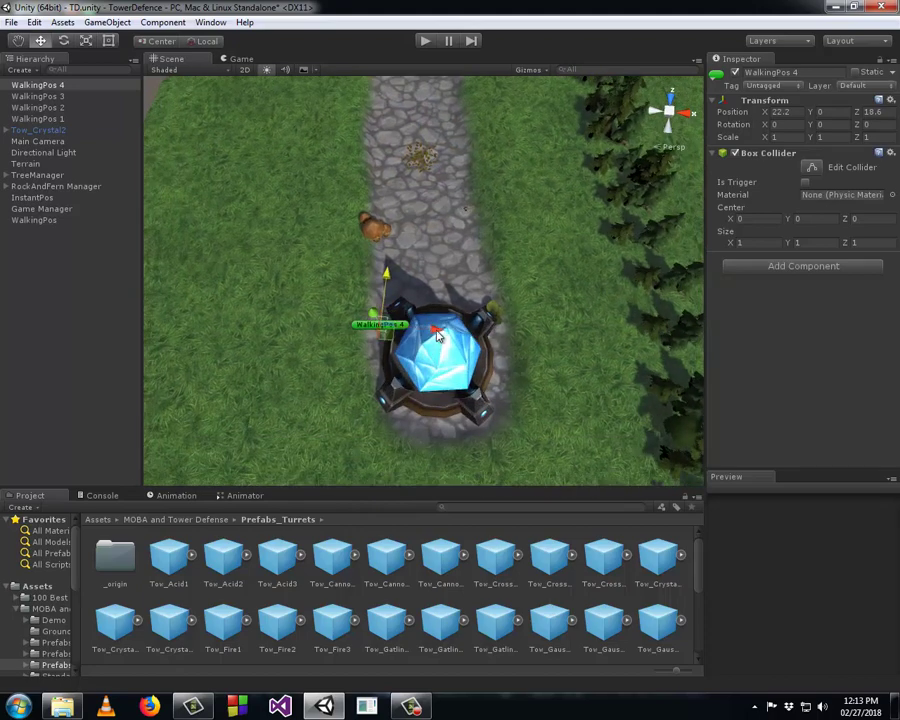
{"action": "left_click_drag", "start_coordinate": [437, 329], "coordinate": [490, 337]}
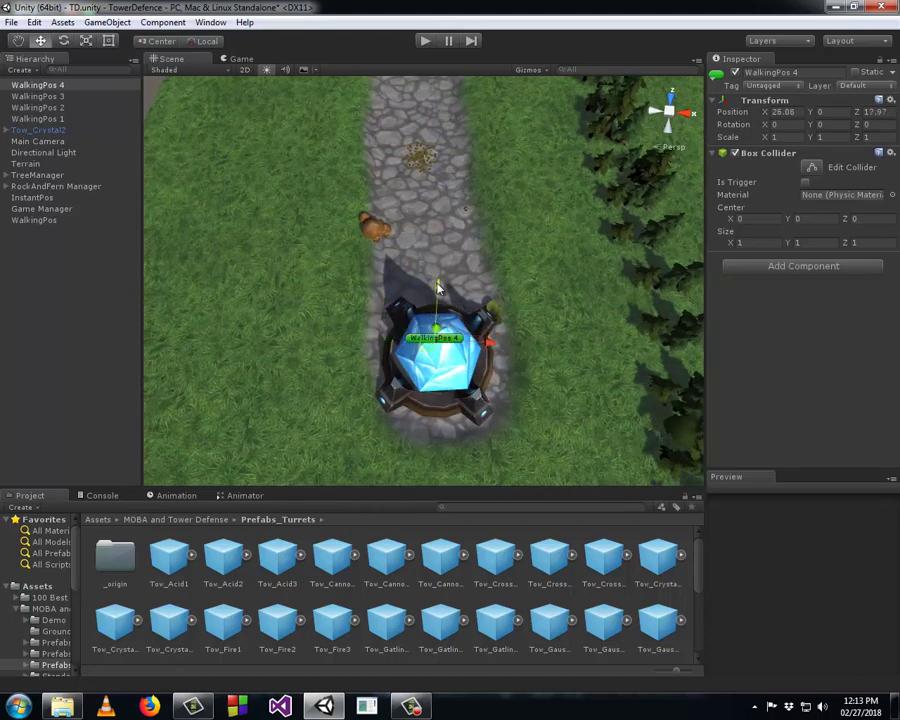
{"action": "left_click_drag", "start_coordinate": [436, 276], "coordinate": [436, 307]}
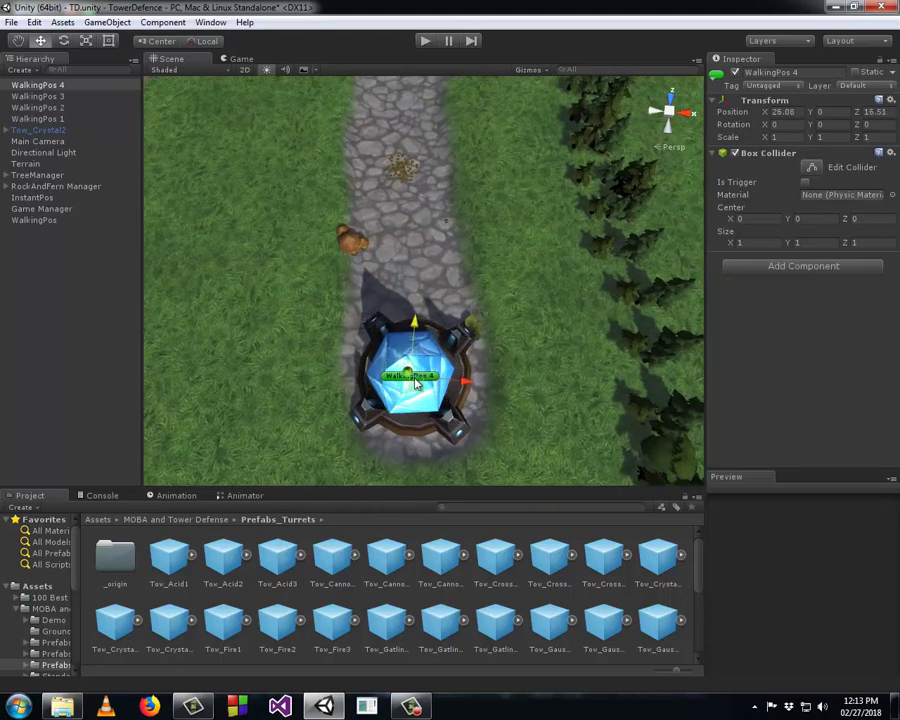
{"action": "mouse_move", "coordinate": [456, 366]}
{"action": "left_mouse_down", "text": "alt"}
{"action": "mouse_move", "coordinate": [411, 397]}
{"action": "mouse_move", "coordinate": [415, 350]}
{"action": "left_mouse_up", "text": "alt"}
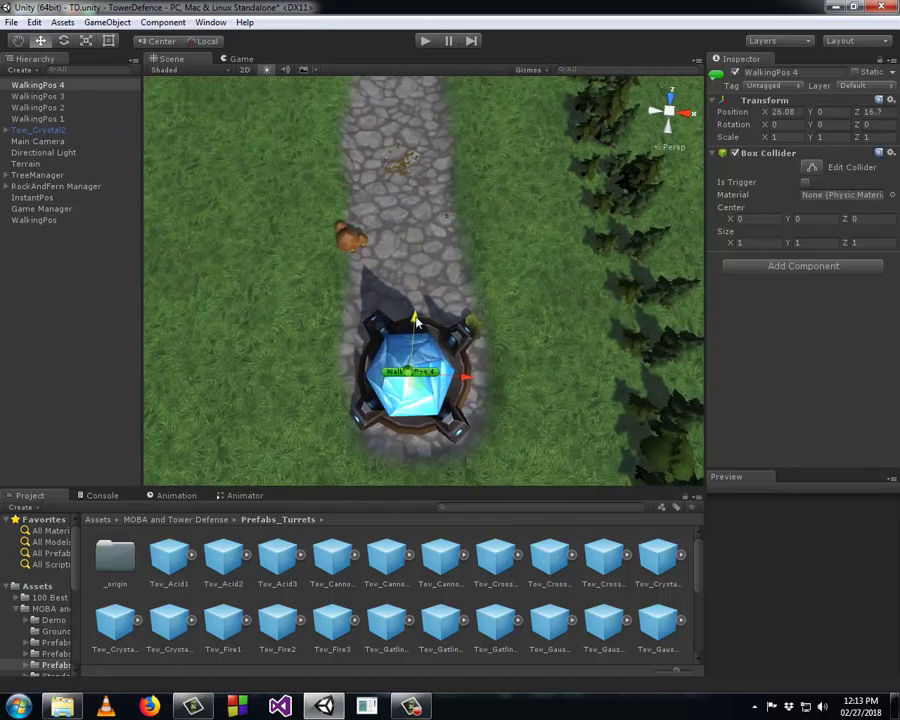
- Nudge WalkingPos 4 into place at the crystal tower's base and deselect it
{"action": "left_click_drag", "start_coordinate": [418, 319], "coordinate": [417, 375]}
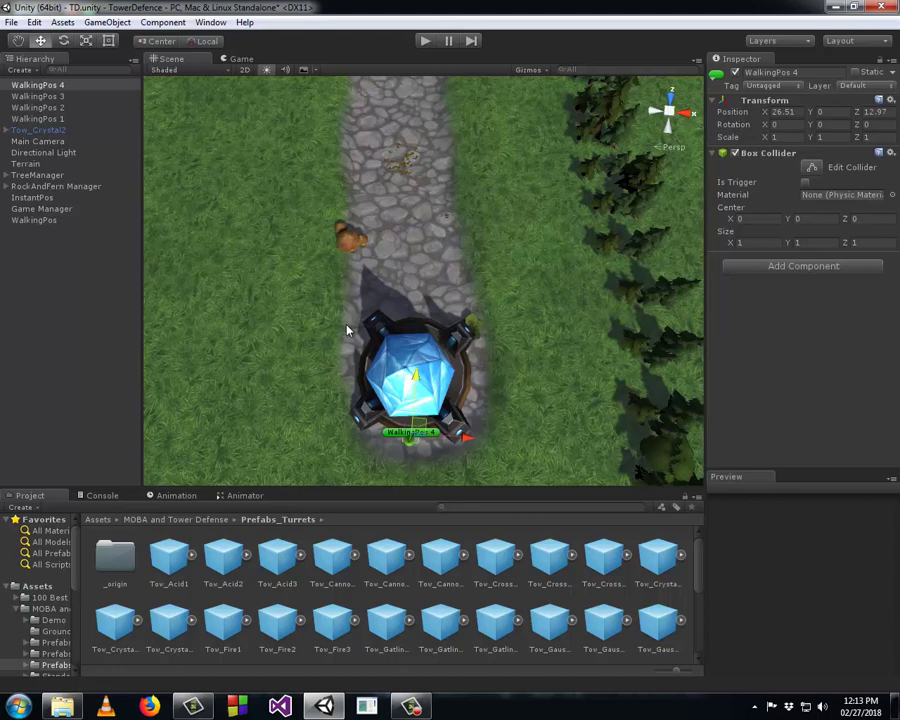
{"action": "left_click", "coordinate": [466, 311]}
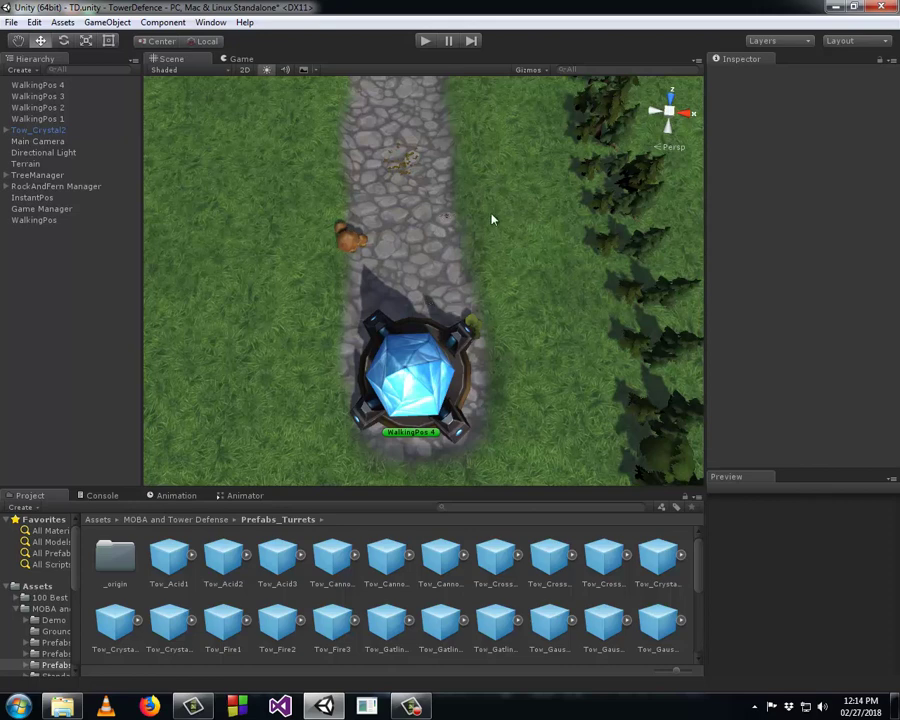
- Reframe the scene over the start of the path and select the InstantPos spawn marker
{"action": "right_click_drag", "start_coordinate": [452, 312], "coordinate": [445, 307]}
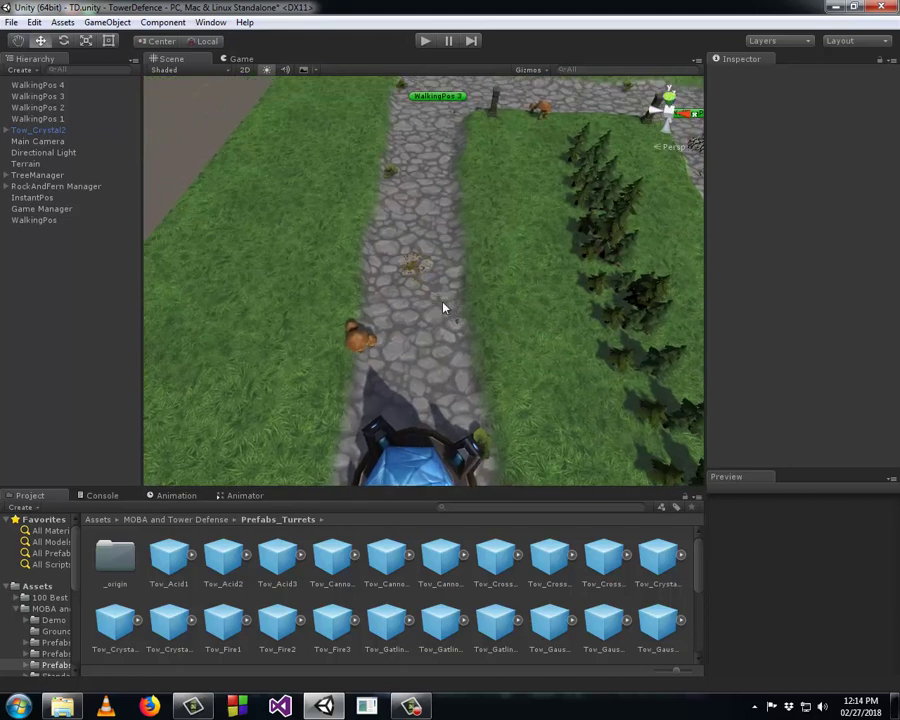
{"action": "scroll", "coordinate": [443, 307], "scroll_direction": "down", "scroll_amount": 3}
{"action": "mouse_move", "coordinate": [442, 272]}
{"action": "right_mouse_down"}
{"action": "mouse_move", "coordinate": [485, 317]}
{"action": "mouse_move", "coordinate": [471, 280]}
{"action": "right_mouse_up"}
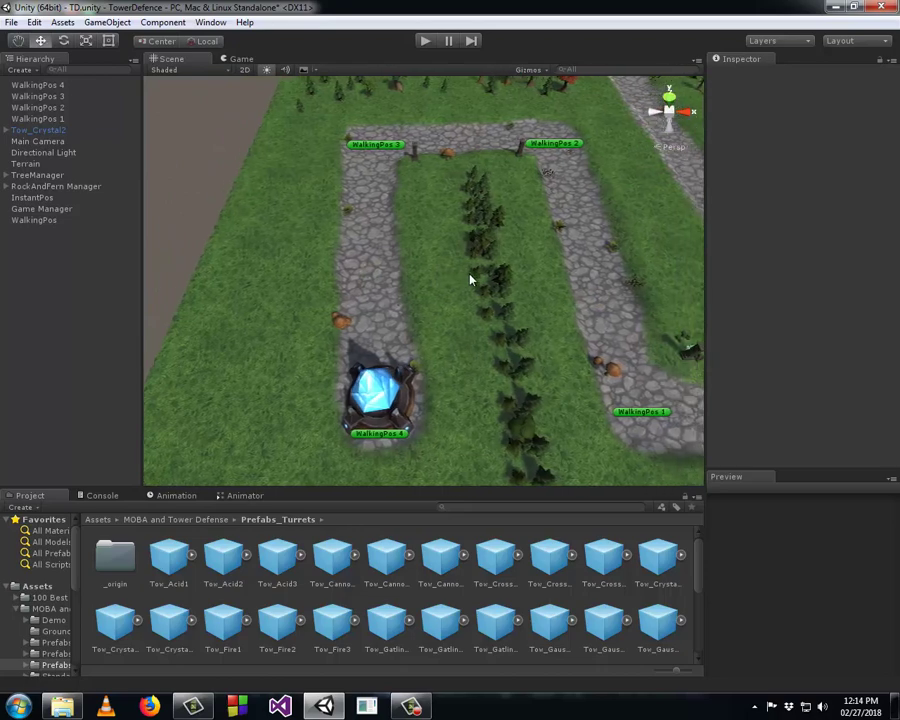
{"action": "key", "text": "Right"}
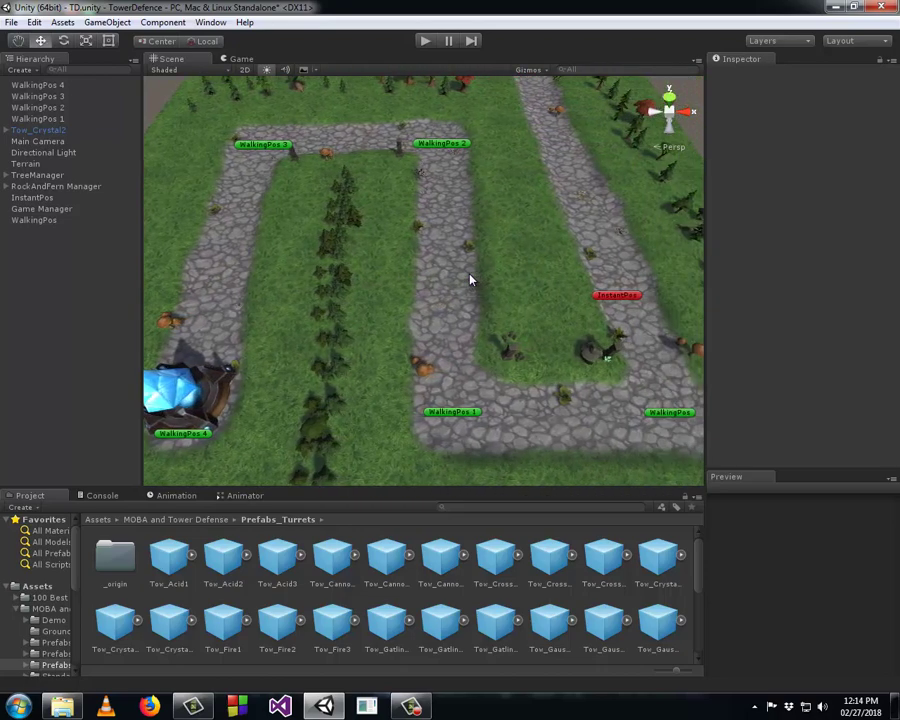
{"action": "key", "text": "Down"}
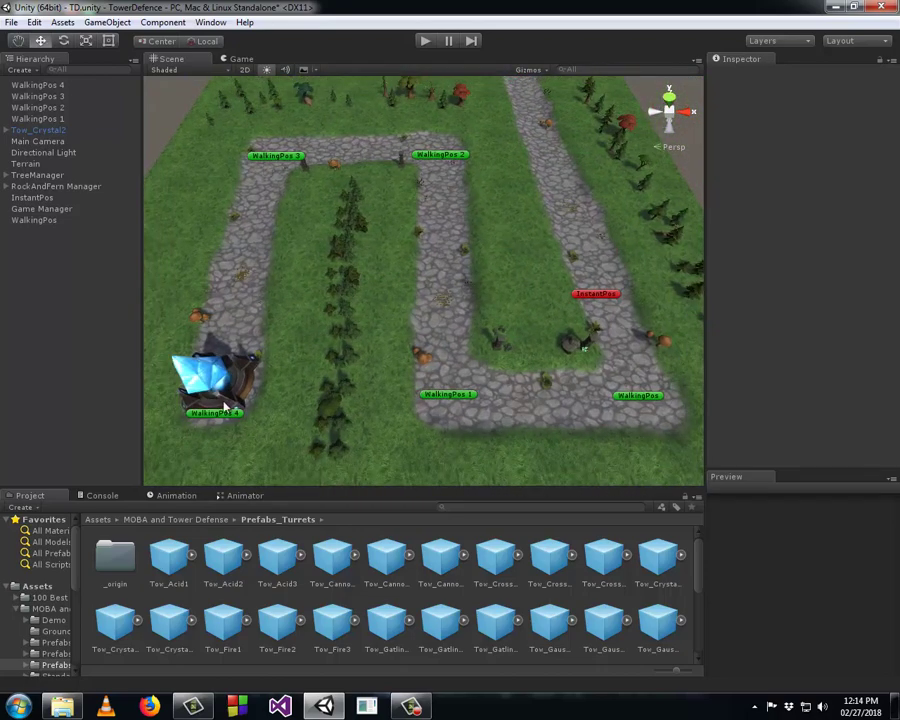
{"action": "mouse_move", "coordinate": [544, 215]}
{"action": "right_mouse_down"}
{"action": "mouse_move", "coordinate": [548, 244]}
{"action": "mouse_move", "coordinate": [453, 424]}
{"action": "right_mouse_up"}
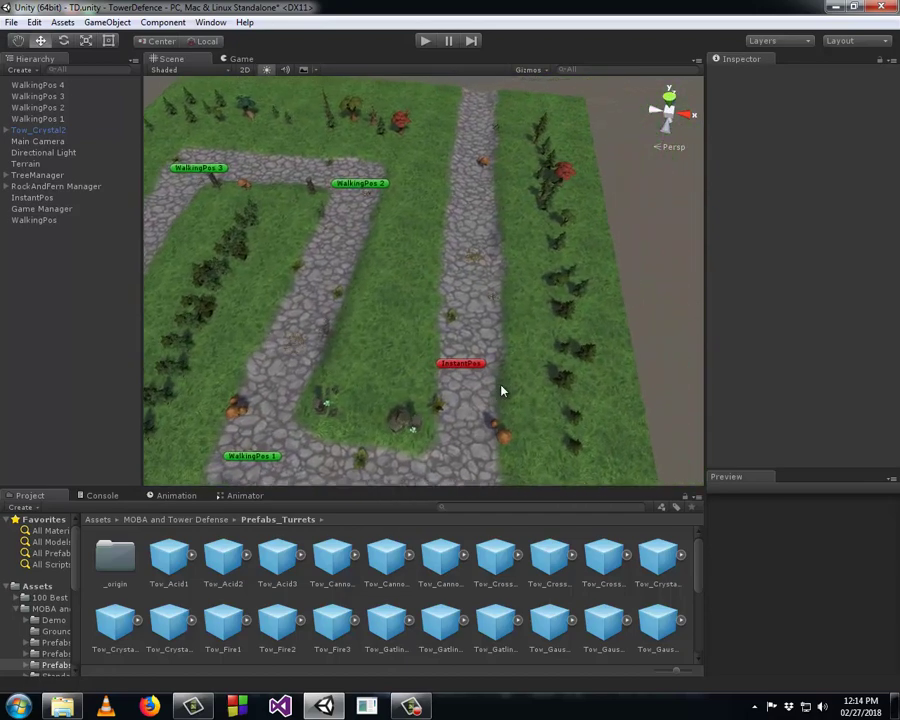
{"action": "left_click", "coordinate": [453, 410]}
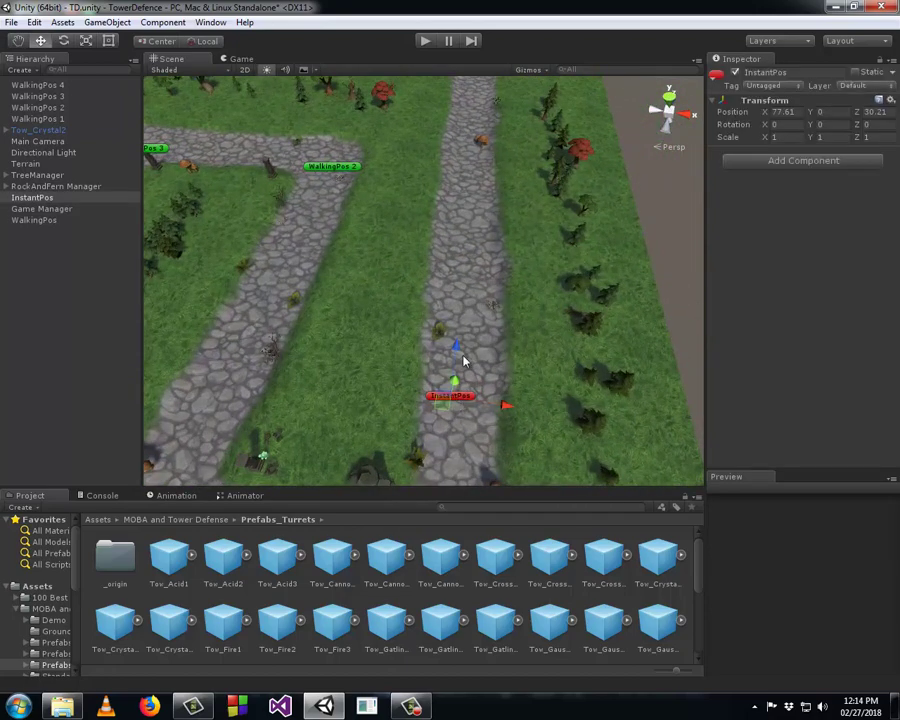
- Move InstantPos up the path to X 75.84, Z 76.42, checking it in the Game view
{"action": "left_click_drag", "start_coordinate": [460, 352], "coordinate": [469, 271]}
{"action": "key", "text": "Up"}
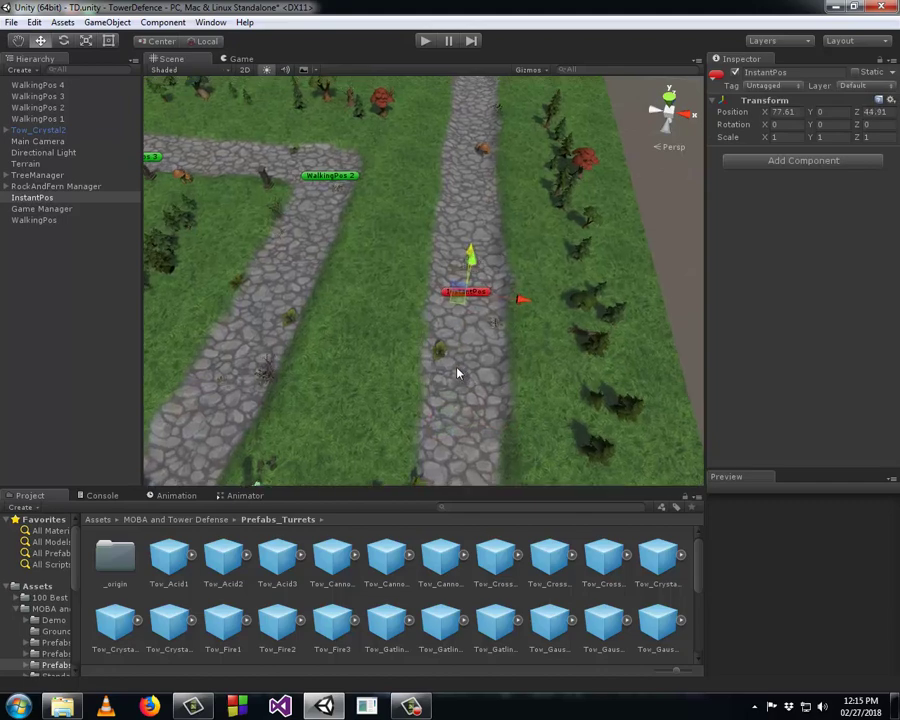
{"action": "left_click_drag", "start_coordinate": [482, 385], "coordinate": [488, 290]}
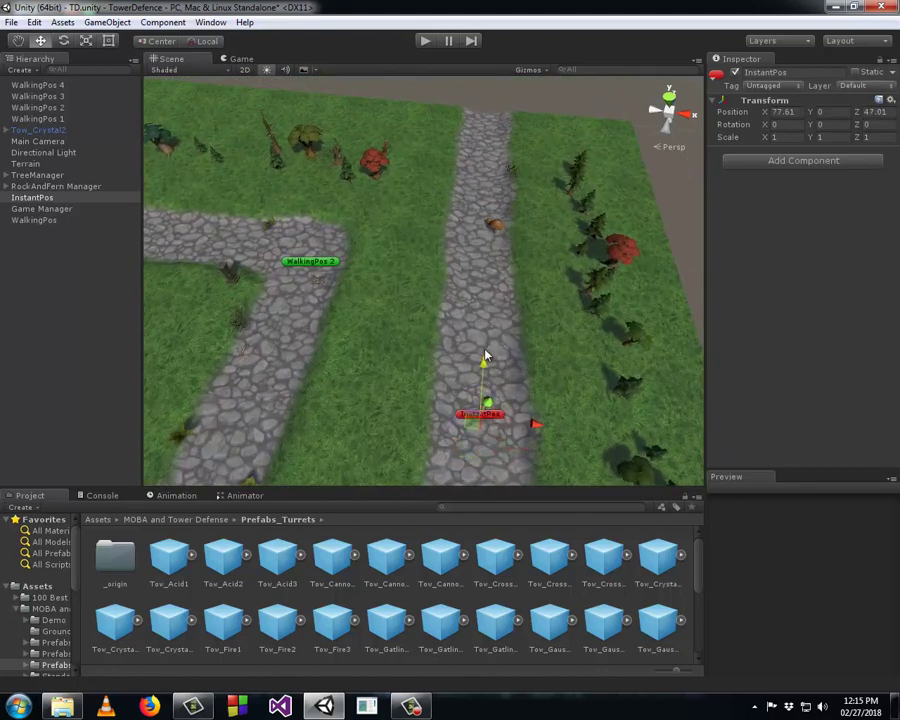
{"action": "left_click", "coordinate": [238, 58]}
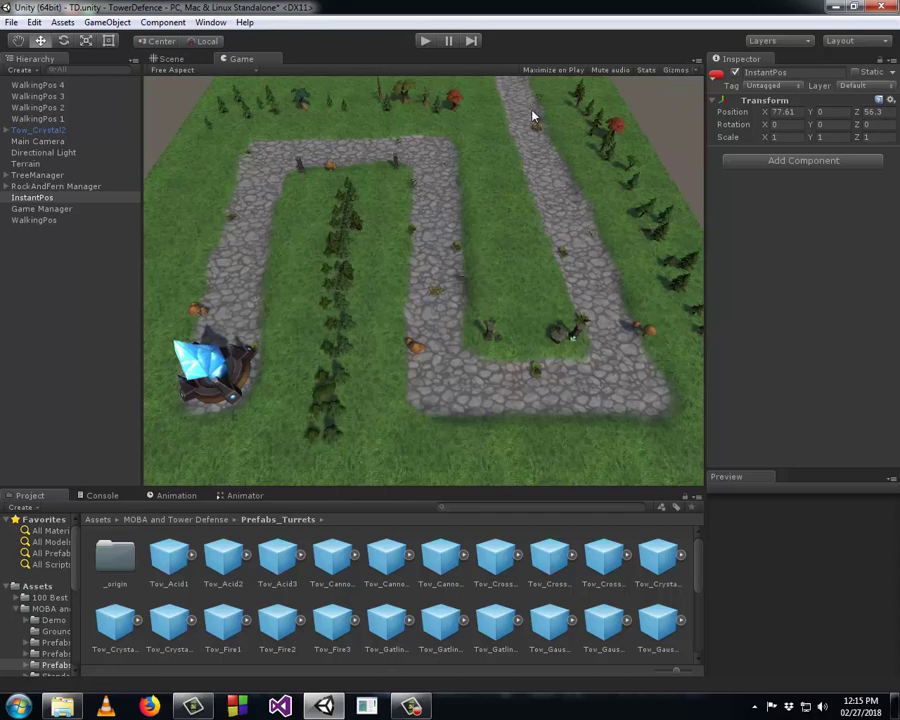
{"action": "left_click", "coordinate": [168, 58]}
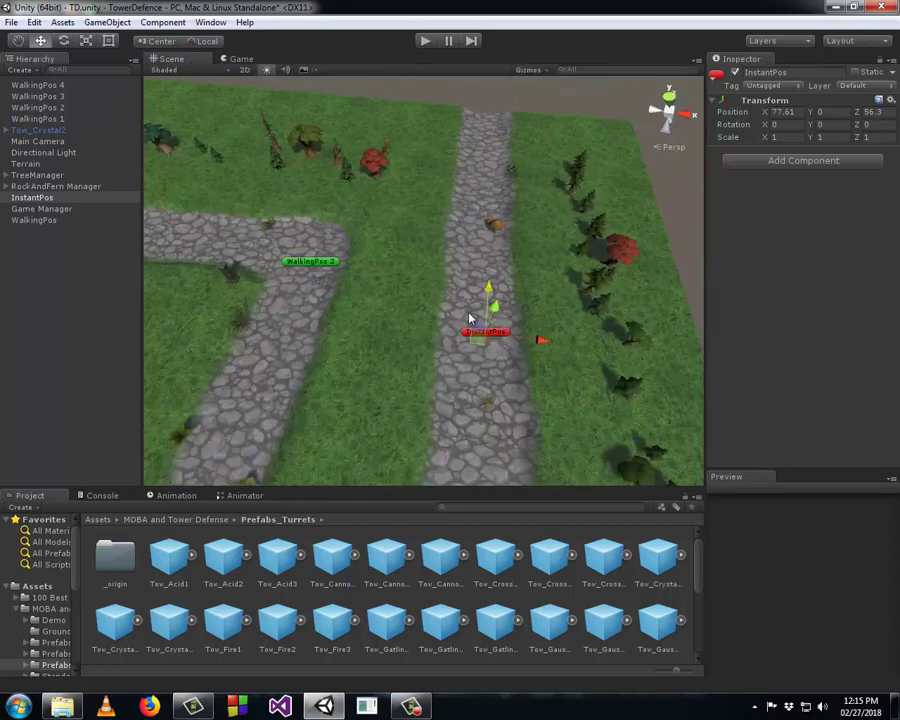
{"action": "mouse_move", "coordinate": [520, 312]}
{"action": "left_mouse_down", "text": "alt"}
{"action": "mouse_move", "coordinate": [491, 367]}
{"action": "mouse_move", "coordinate": [431, 274]}
{"action": "mouse_move", "coordinate": [460, 255]}
{"action": "left_mouse_up", "text": "alt"}
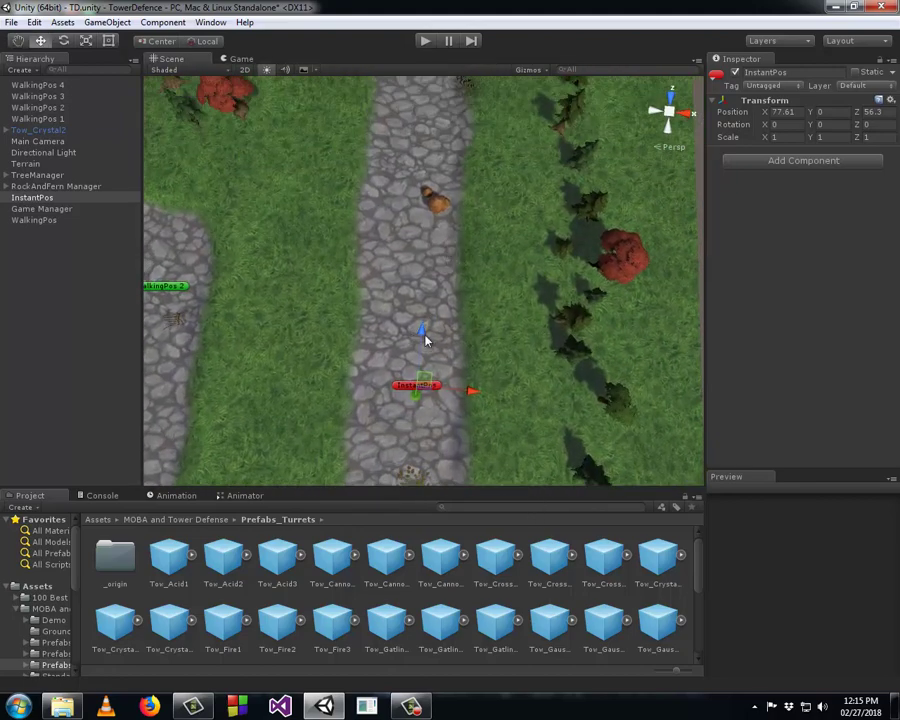
{"action": "left_click_drag", "start_coordinate": [425, 341], "coordinate": [430, 166]}
{"action": "key", "text": "f"}
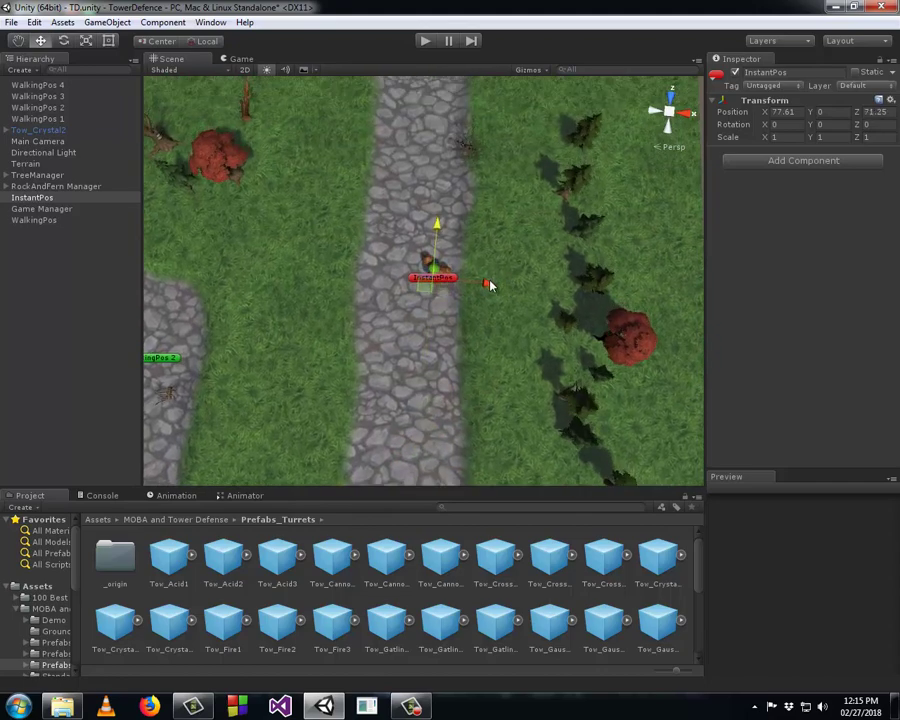
{"action": "left_click_drag", "start_coordinate": [489, 285], "coordinate": [468, 282]}
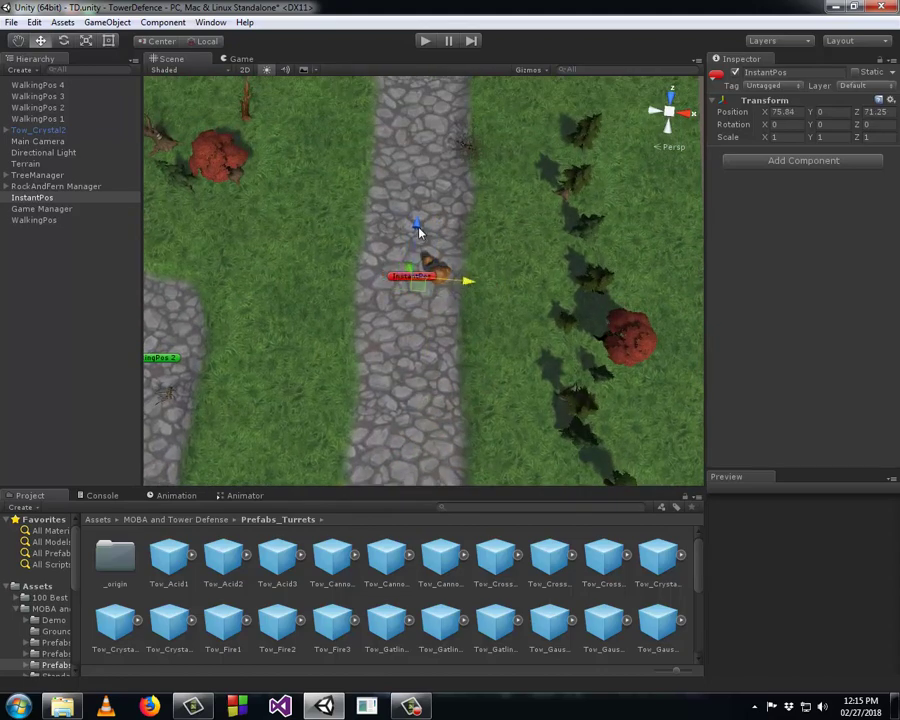
{"action": "left_click_drag", "start_coordinate": [419, 232], "coordinate": [437, 171]}
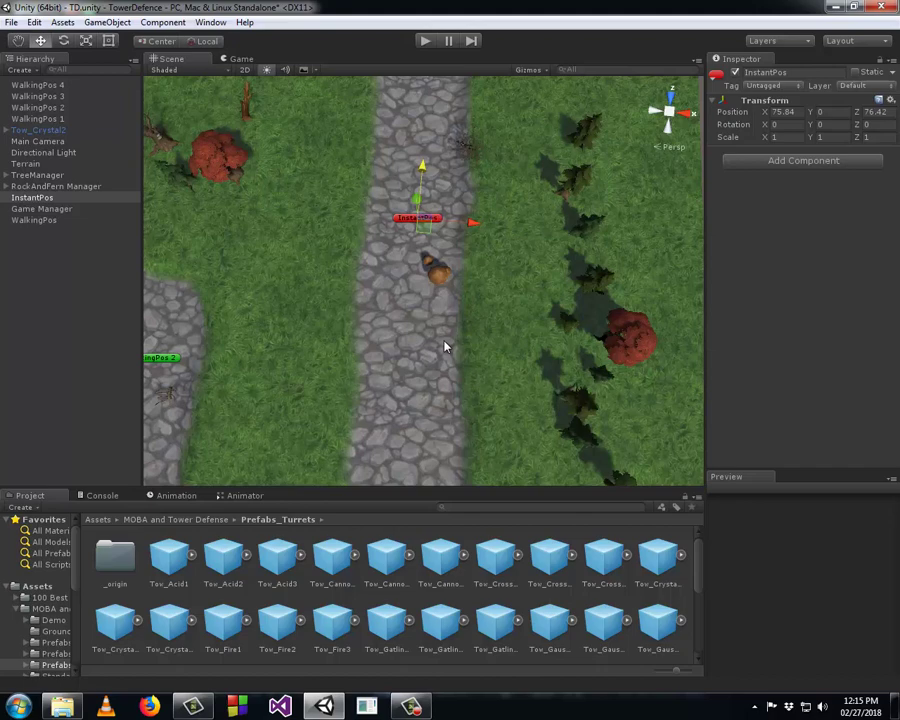
- Pull the camera back to frame the whole U-shaped path
{"action": "right_click_drag", "start_coordinate": [446, 347], "coordinate": [368, 313]}
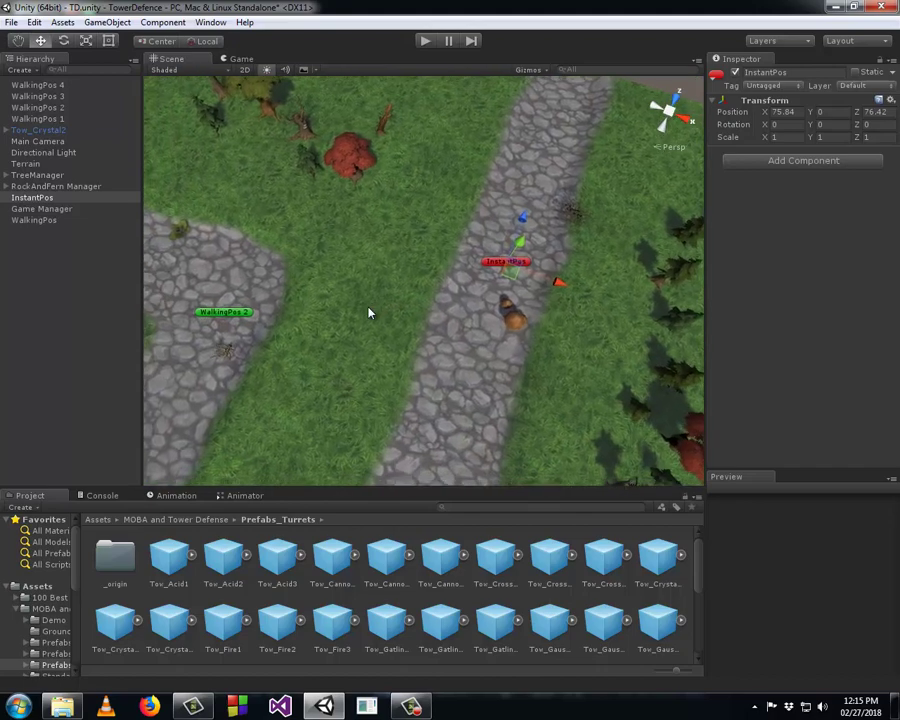
{"action": "key", "text": "Up"}
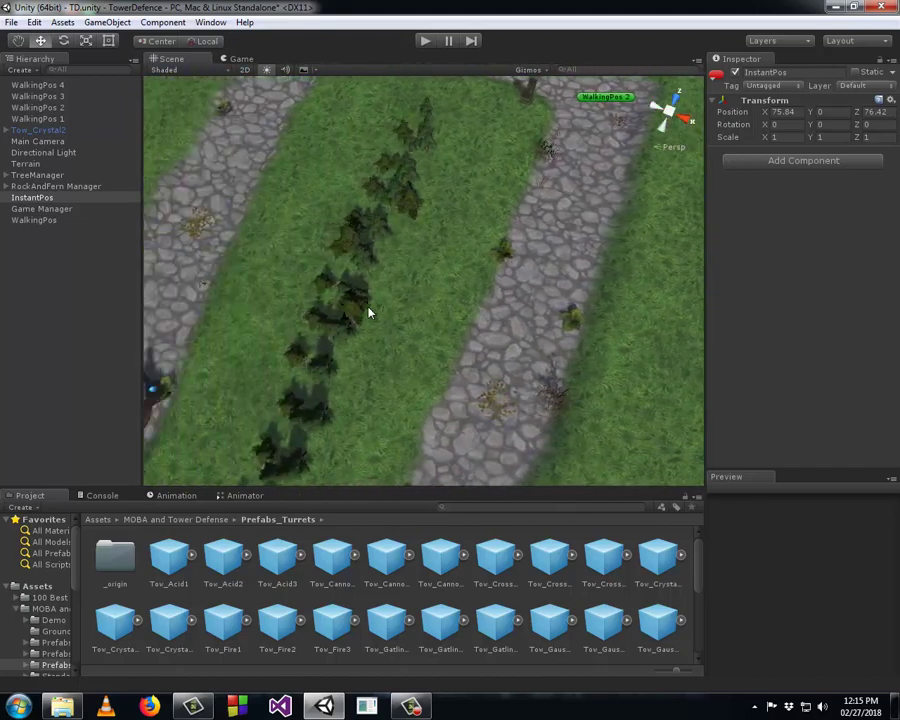
{"action": "key", "text": "Down"}
{"action": "right_click_drag", "start_coordinate": [368, 310], "coordinate": [488, 251]}
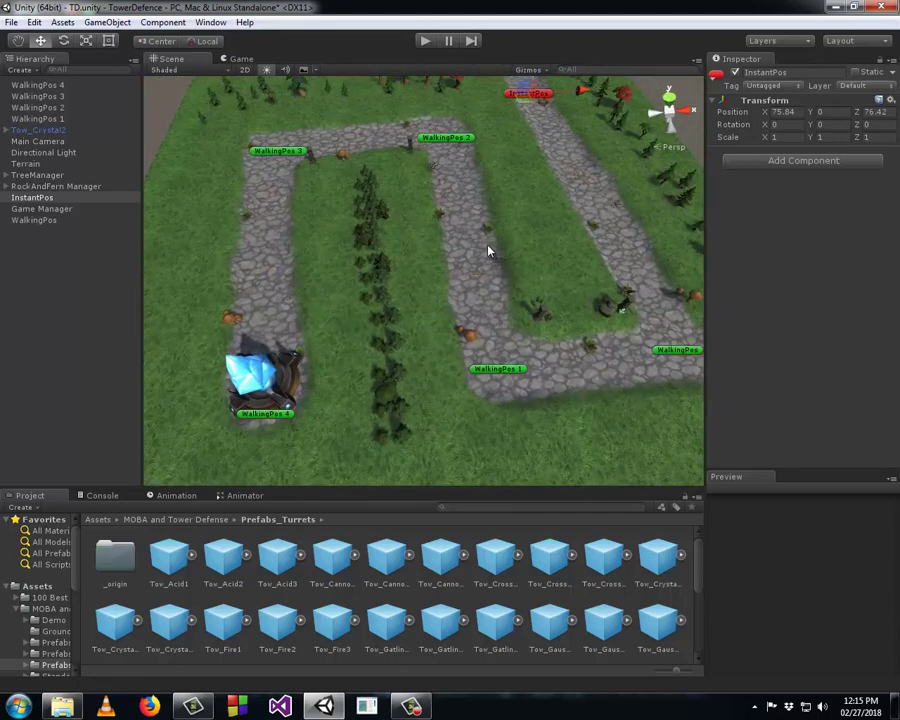
{"action": "key", "text": "Up"}
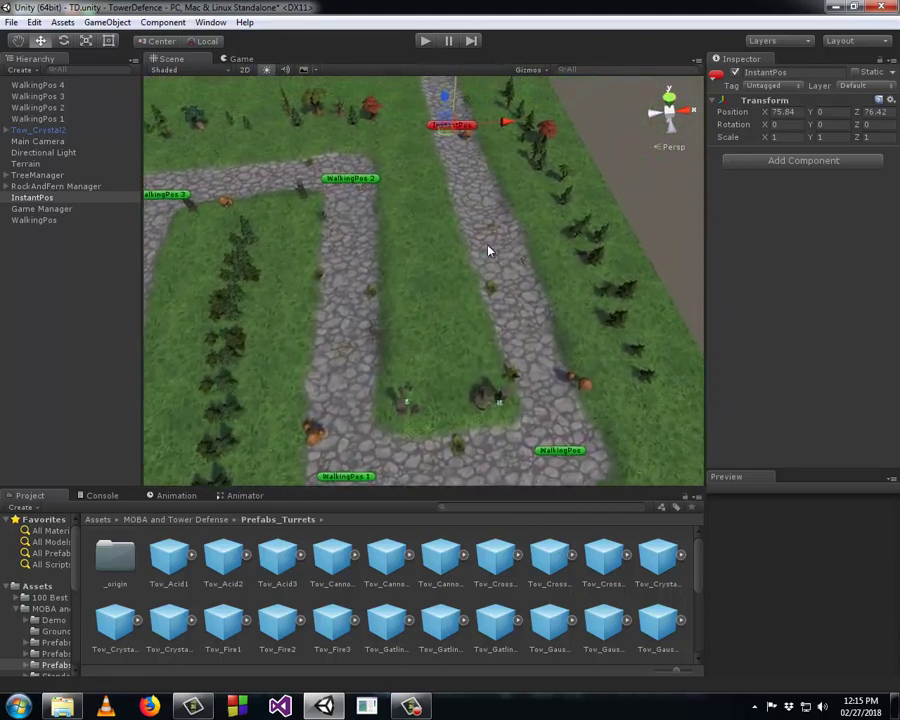
{"action": "right_click_drag", "start_coordinate": [488, 251], "coordinate": [217, 346]}
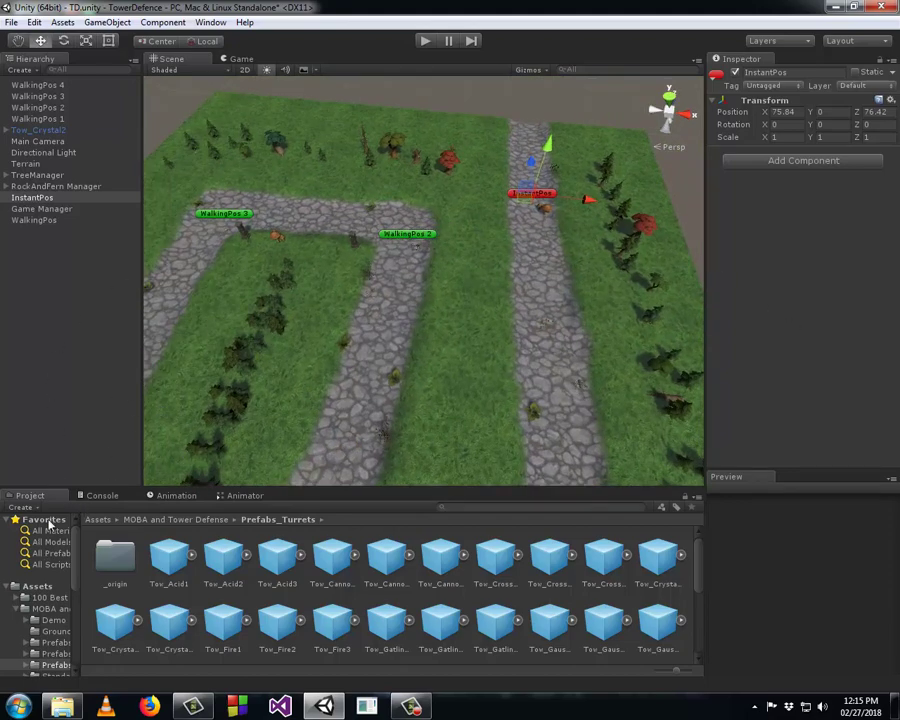
- Open the Prefabs folder under Assets and select the Undead prefab
{"action": "left_click", "coordinate": [38, 586]}
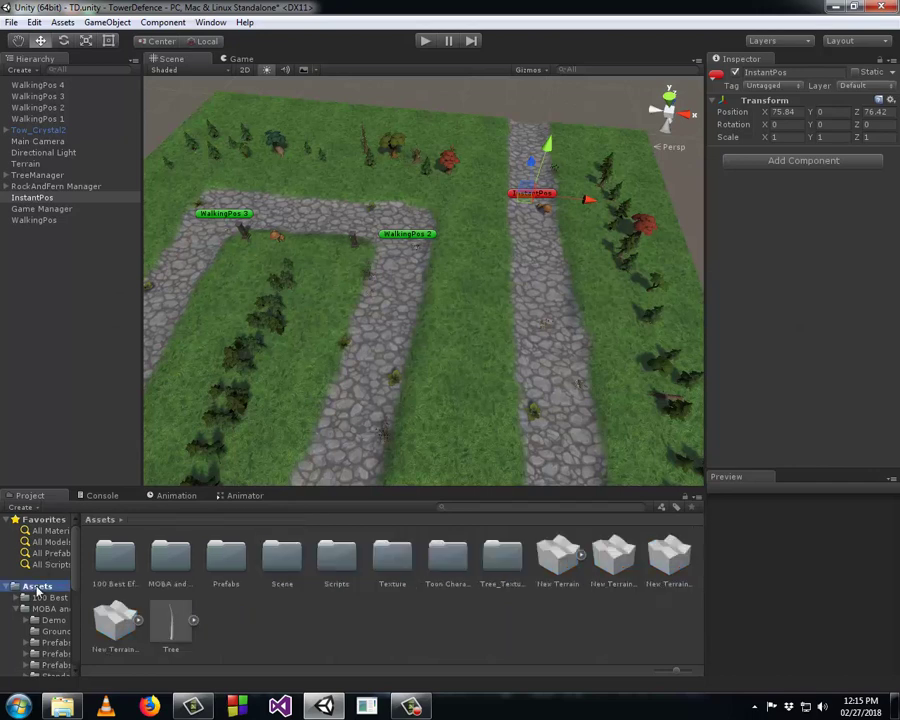
{"action": "double_click", "coordinate": [230, 567]}
{"action": "left_click", "coordinate": [168, 558]}
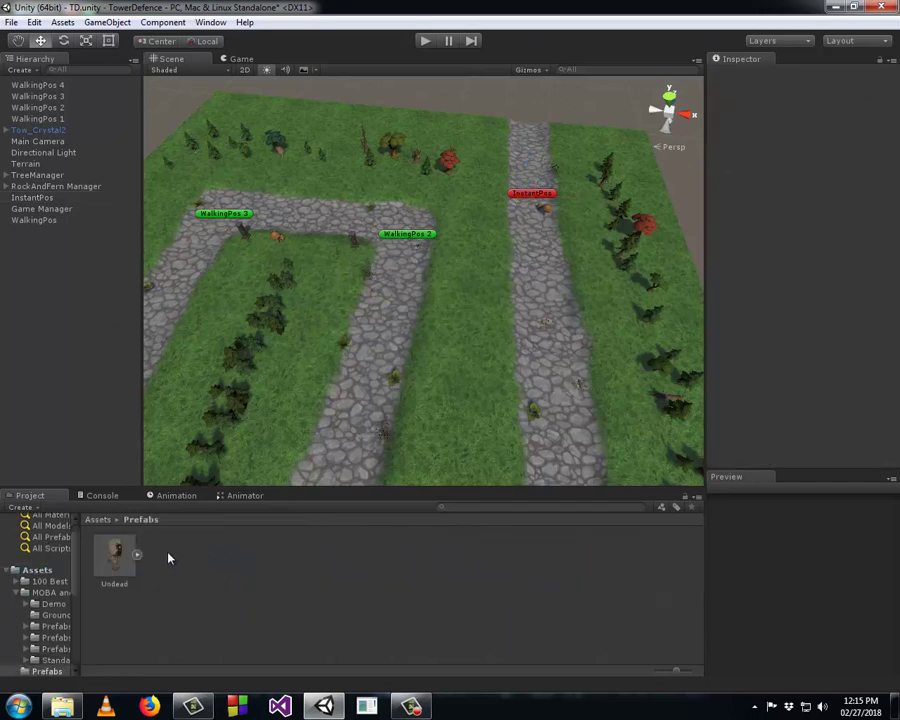
{"action": "left_click", "coordinate": [122, 578]}
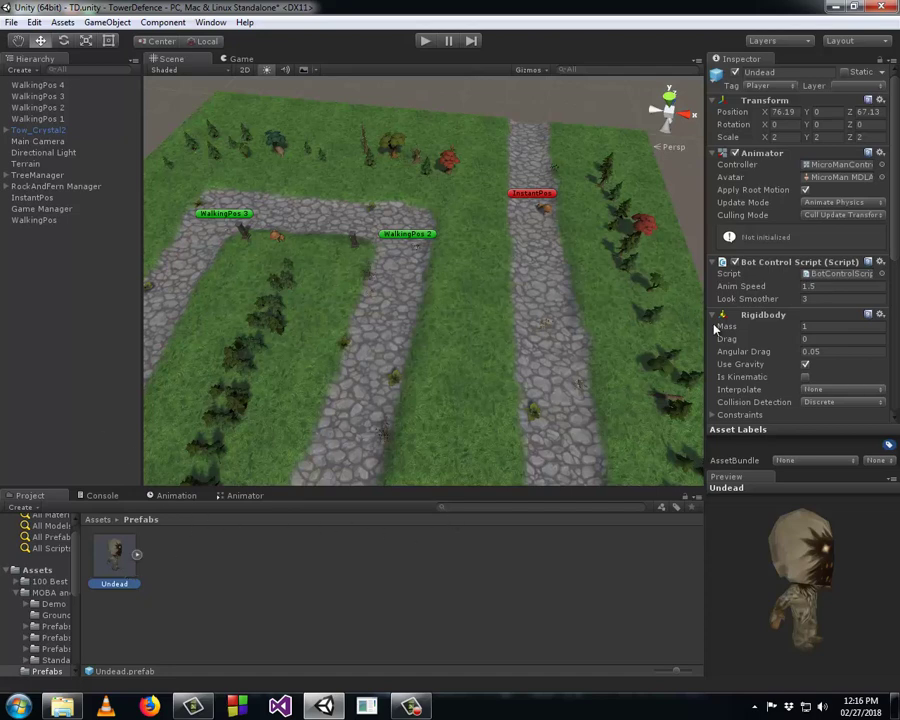
- Review Undead's Bot Control Script, Rigidbody, Capsule Collider and Toon Character Controller in the Inspector
{"action": "scroll", "coordinate": [746, 278], "scroll_direction": "down", "scroll_amount": 5}
{"action": "scroll", "coordinate": [760, 280], "scroll_direction": "down", "scroll_amount": 1}
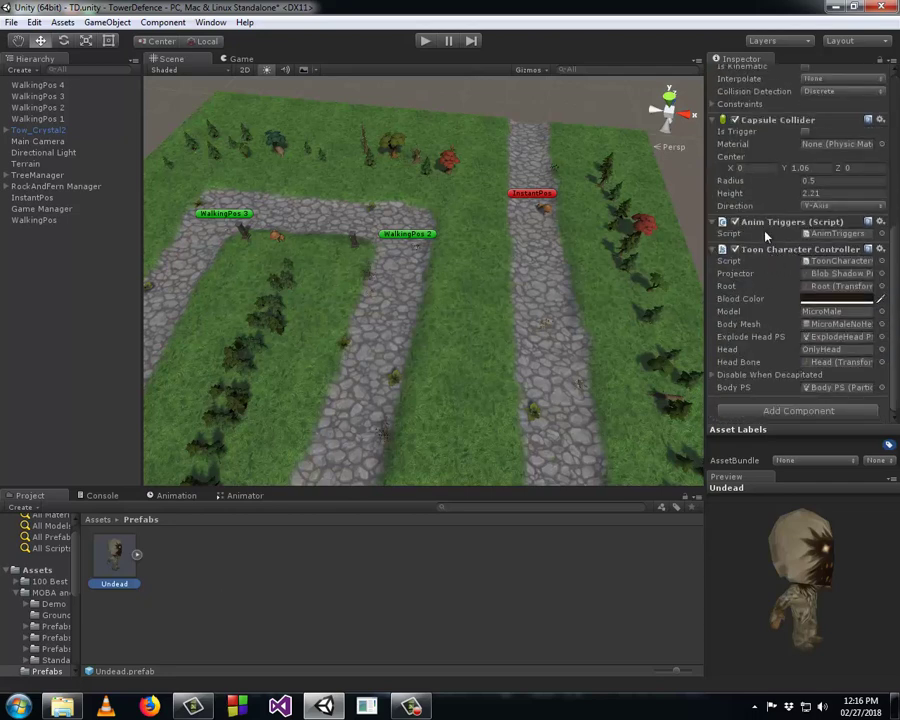
{"action": "scroll", "coordinate": [765, 232], "scroll_direction": "up", "scroll_amount": 3}
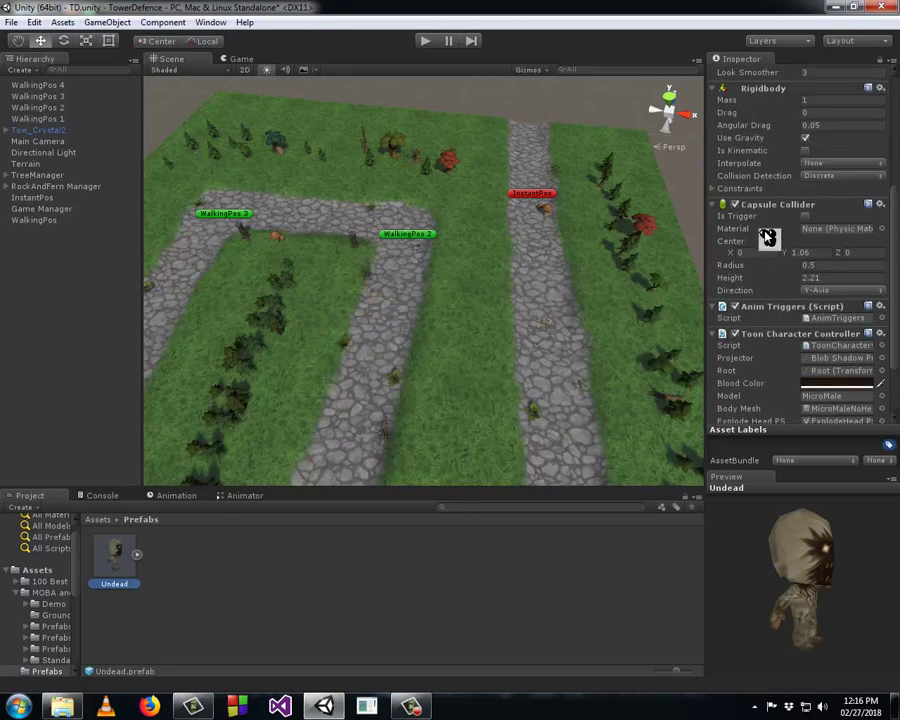
{"action": "scroll", "coordinate": [767, 236], "scroll_direction": "up", "scroll_amount": 3}
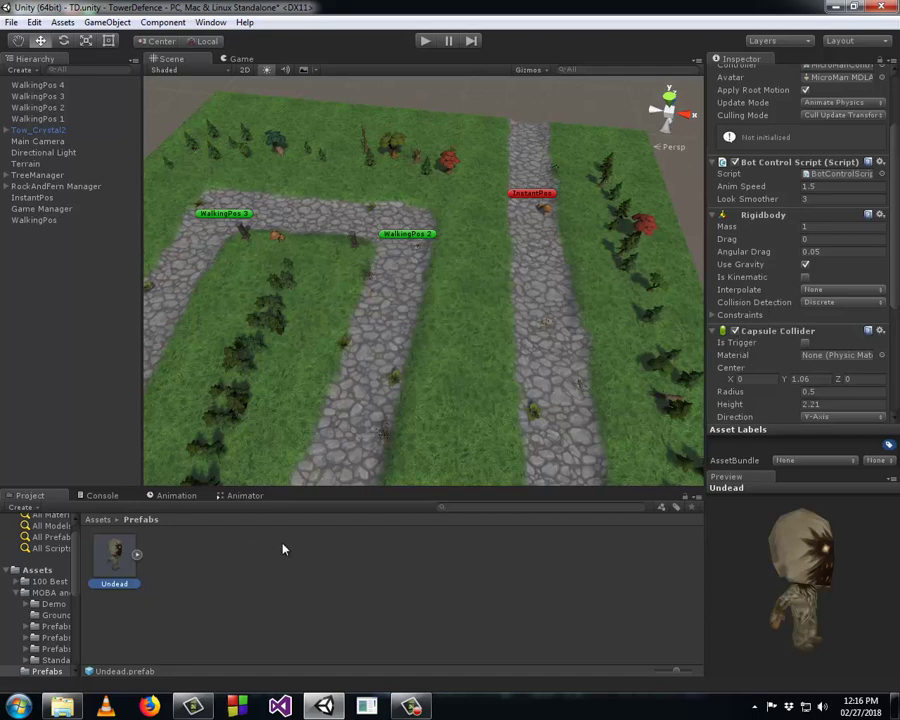
{"action": "scroll", "coordinate": [789, 341], "scroll_direction": "up", "scroll_amount": 3}
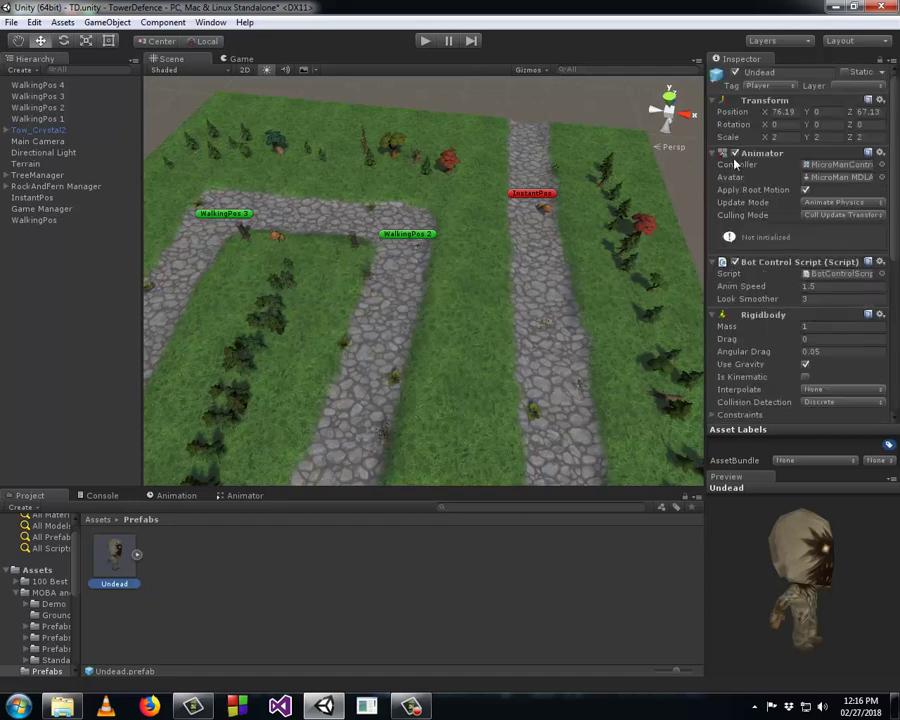
{"action": "scroll", "coordinate": [790, 203], "scroll_direction": "down", "scroll_amount": 3}
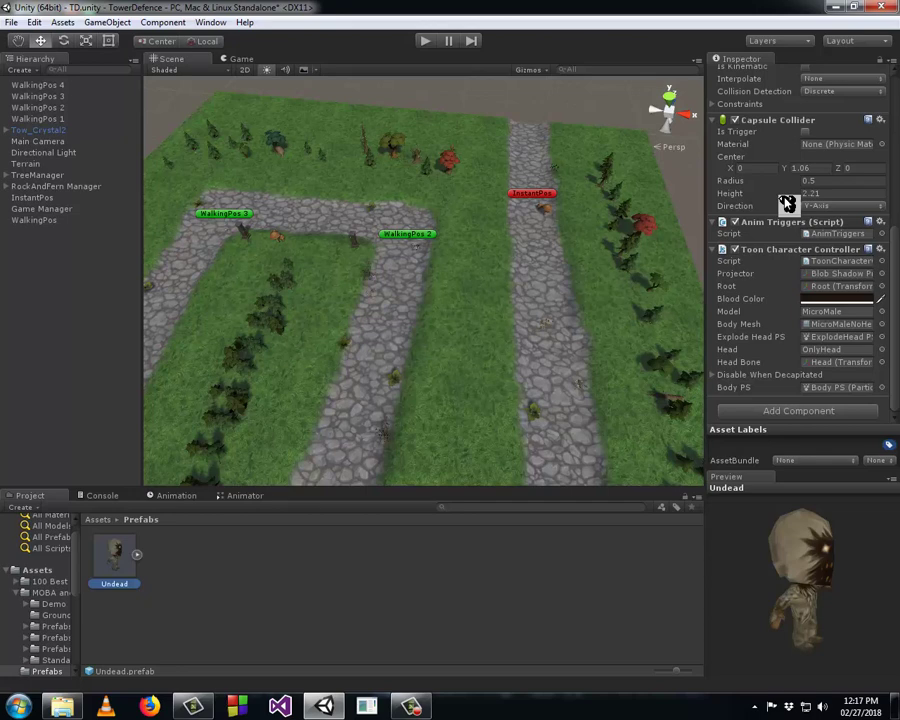
- Look over the path layout, then open the Assets > Scripts folder
{"action": "mouse_move", "coordinate": [358, 325]}
{"action": "left_mouse_down", "text": "alt"}
{"action": "mouse_move", "coordinate": [428, 396]}
{"action": "mouse_move", "coordinate": [404, 316]}
{"action": "left_mouse_up", "text": "alt"}
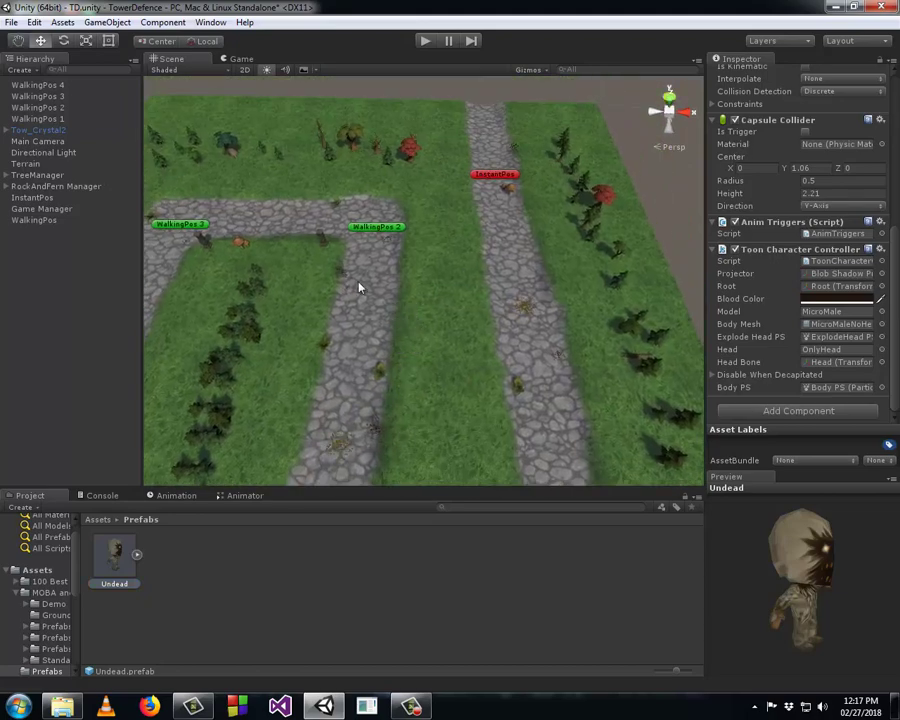
{"action": "mouse_move", "coordinate": [408, 261]}
{"action": "left_mouse_down", "text": "alt"}
{"action": "mouse_move", "coordinate": [80, 305]}
{"action": "mouse_move", "coordinate": [458, 217]}
{"action": "mouse_move", "coordinate": [393, 404]}
{"action": "mouse_move", "coordinate": [504, 333]}
{"action": "mouse_move", "coordinate": [440, 245]}
{"action": "left_mouse_up", "text": "alt"}
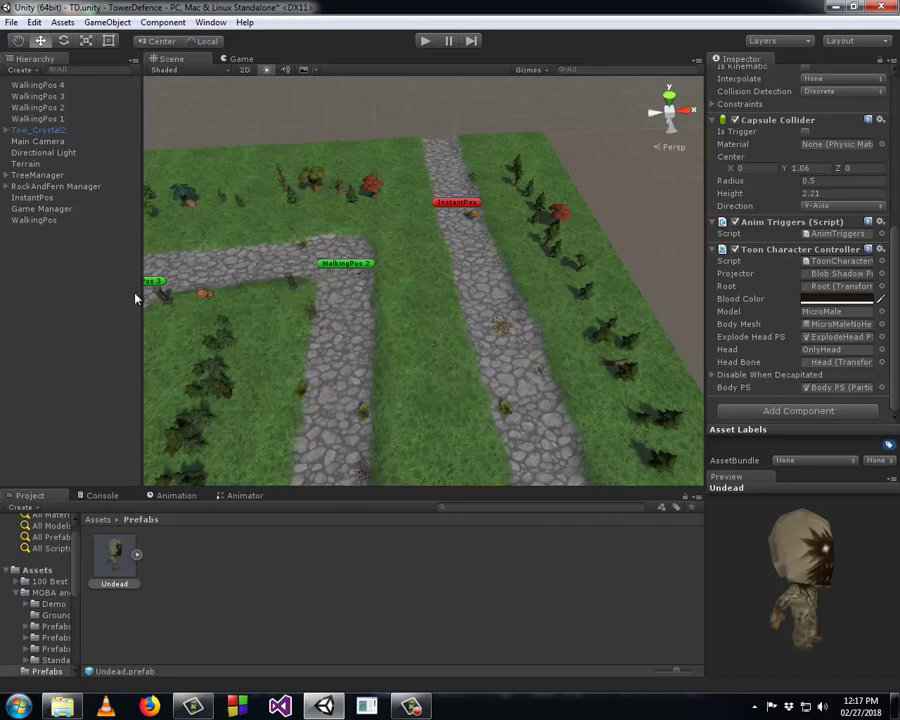
{"action": "mouse_move", "coordinate": [418, 311]}
{"action": "left_mouse_down", "text": "alt"}
{"action": "mouse_move", "coordinate": [589, 374]}
{"action": "mouse_move", "coordinate": [341, 258]}
{"action": "mouse_move", "coordinate": [353, 277]}
{"action": "mouse_move", "coordinate": [252, 345]}
{"action": "mouse_move", "coordinate": [492, 262]}
{"action": "left_mouse_up", "text": "alt"}
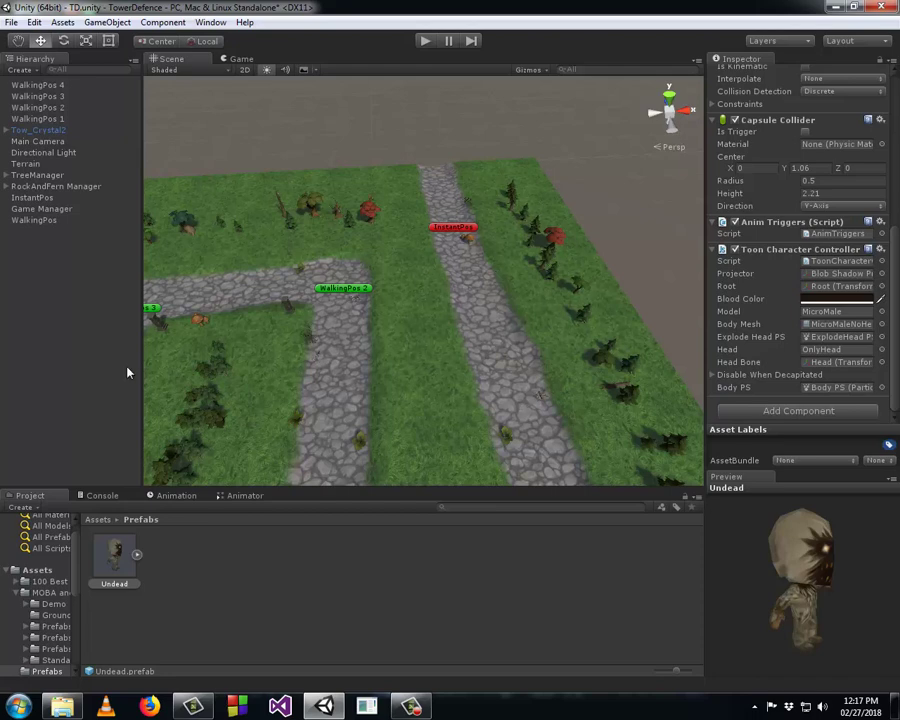
{"action": "left_click", "coordinate": [40, 571]}
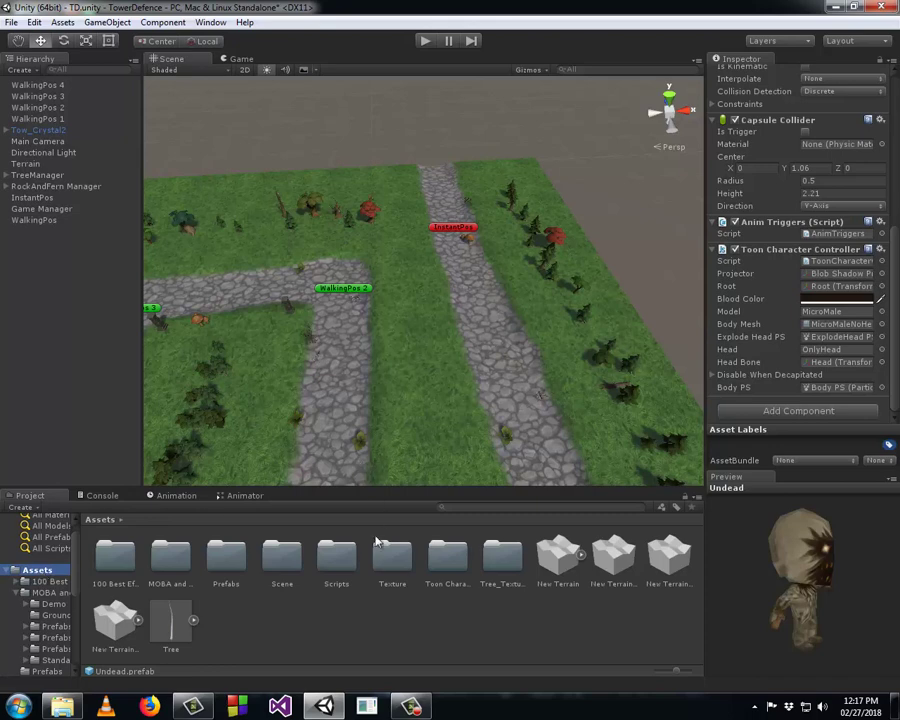
{"action": "double_click", "coordinate": [337, 560]}
- Create a new C# script in Scripts named EnemyController
{"action": "right_click", "coordinate": [246, 565]}
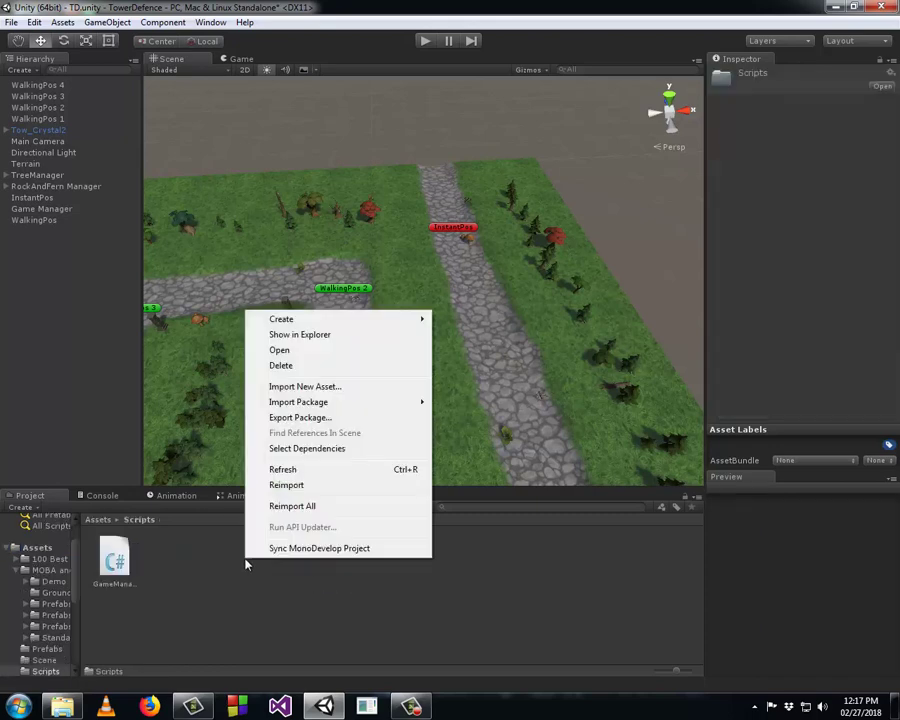
{"action": "mouse_move", "coordinate": [289, 320]}
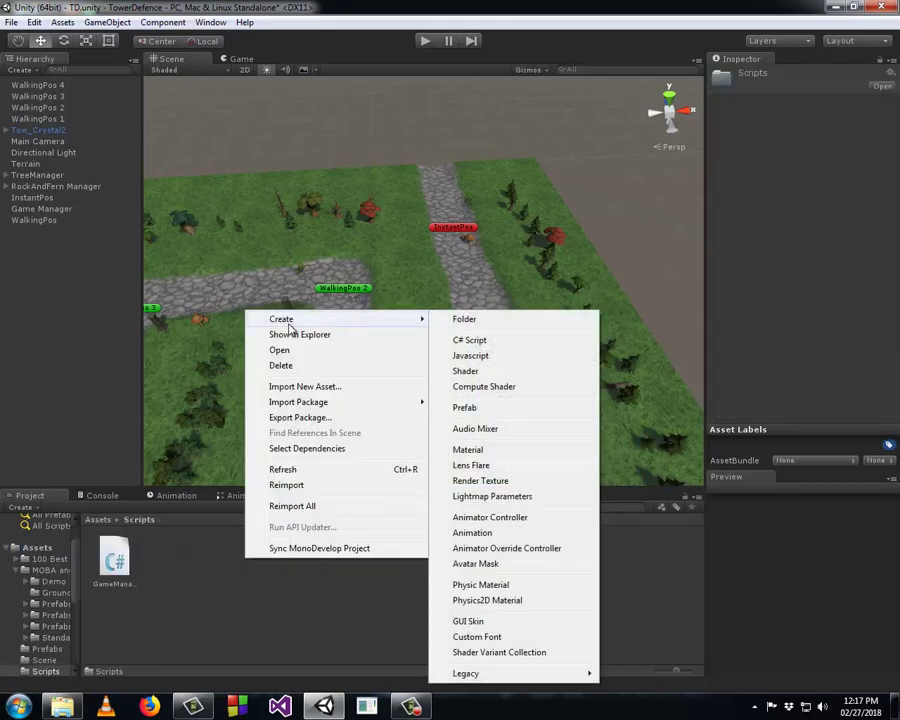
{"action": "left_click", "coordinate": [460, 340]}
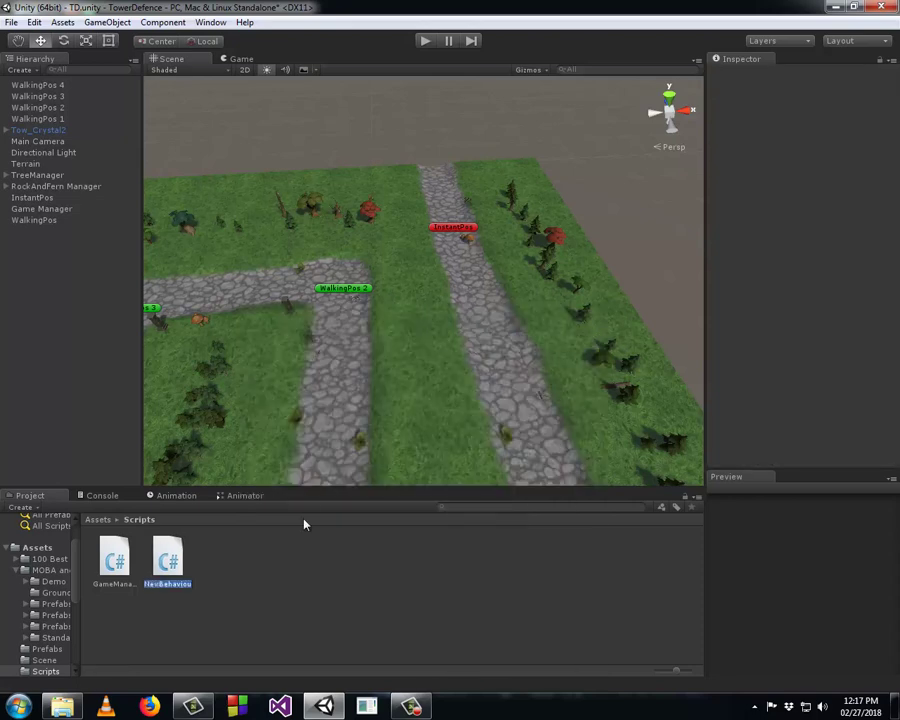
{"action": "type", "text": "En"}
{"action": "type", "text": "em"}
{"action": "type", "text": "y"}
{"action": "type", "text": "Controller"}
{"action": "key", "text": "Return"}
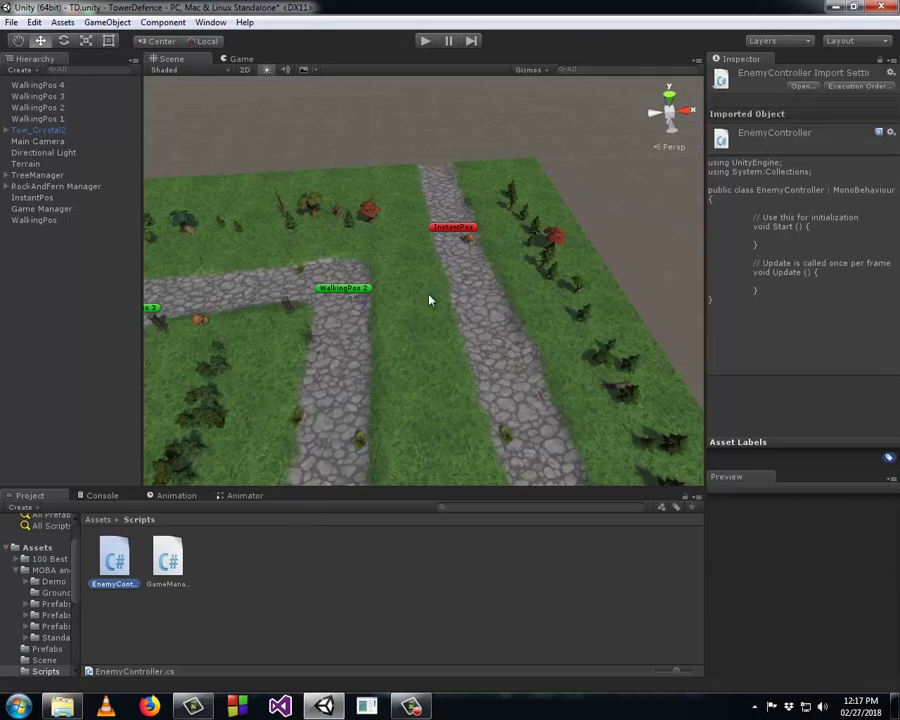
{"action": "right_click_drag", "start_coordinate": [430, 300], "coordinate": [568, 408]}
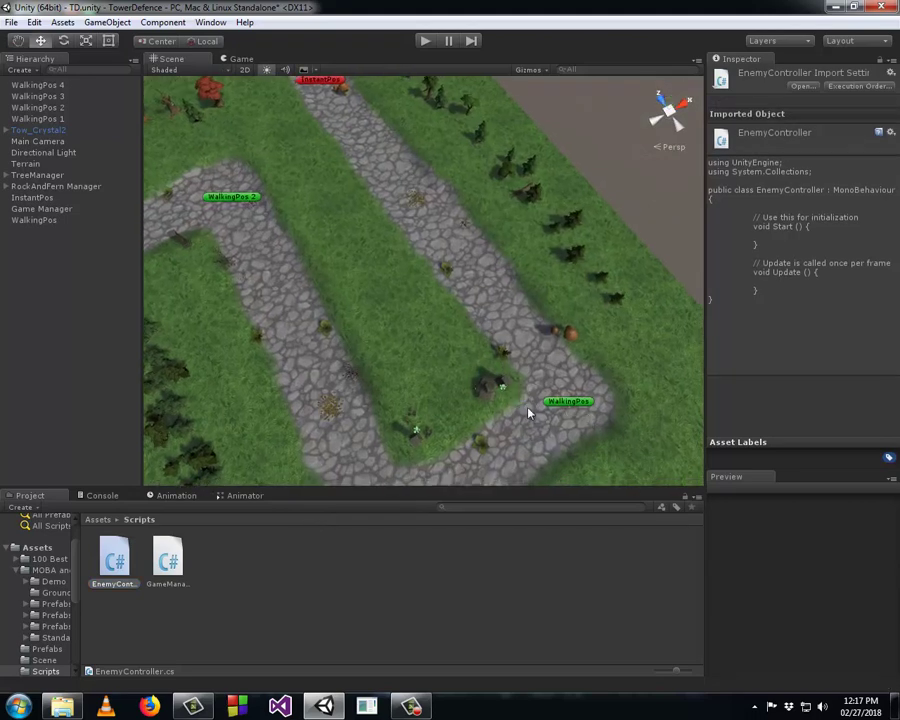
{"action": "right_click_drag", "start_coordinate": [384, 272], "coordinate": [320, 226]}
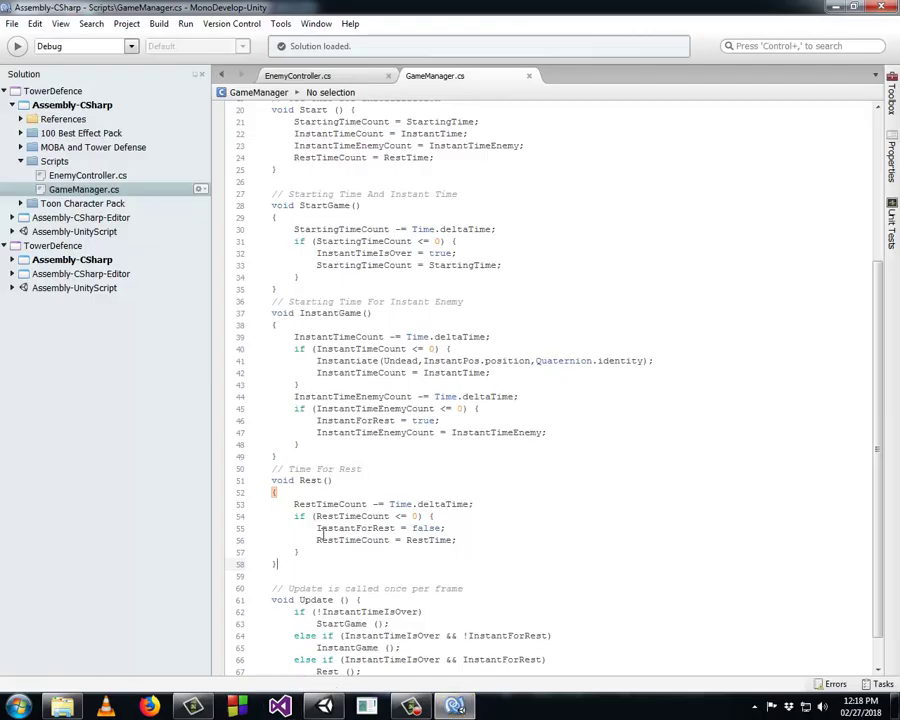
- Close GameManager.cs and select EnemyController's default Start and Update methods
{"action": "scroll", "coordinate": [476, 337], "scroll_direction": "down", "scroll_amount": 1}
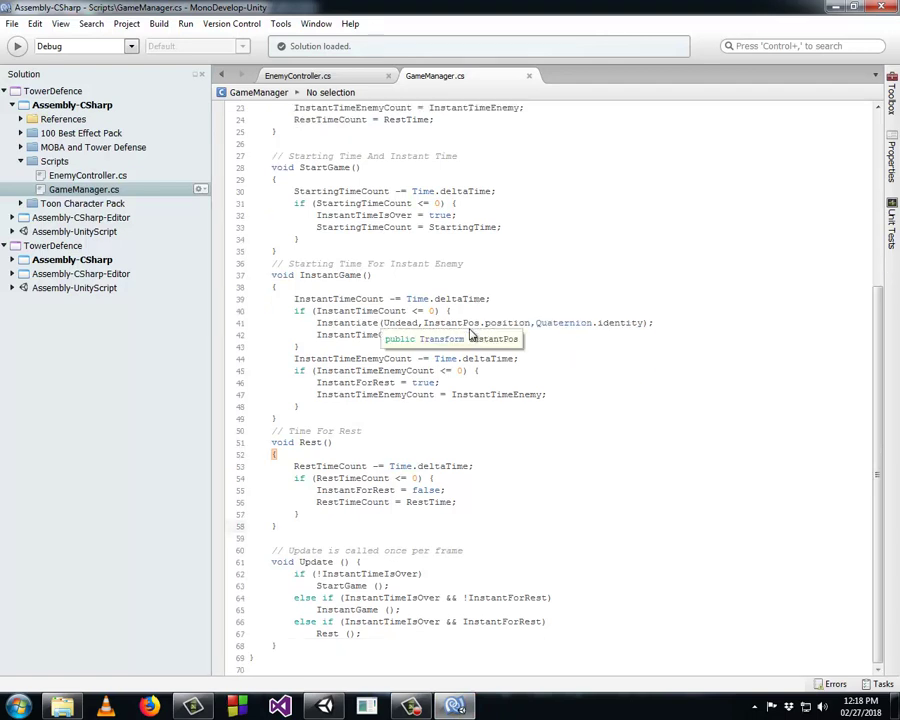
{"action": "left_click", "coordinate": [470, 256]}
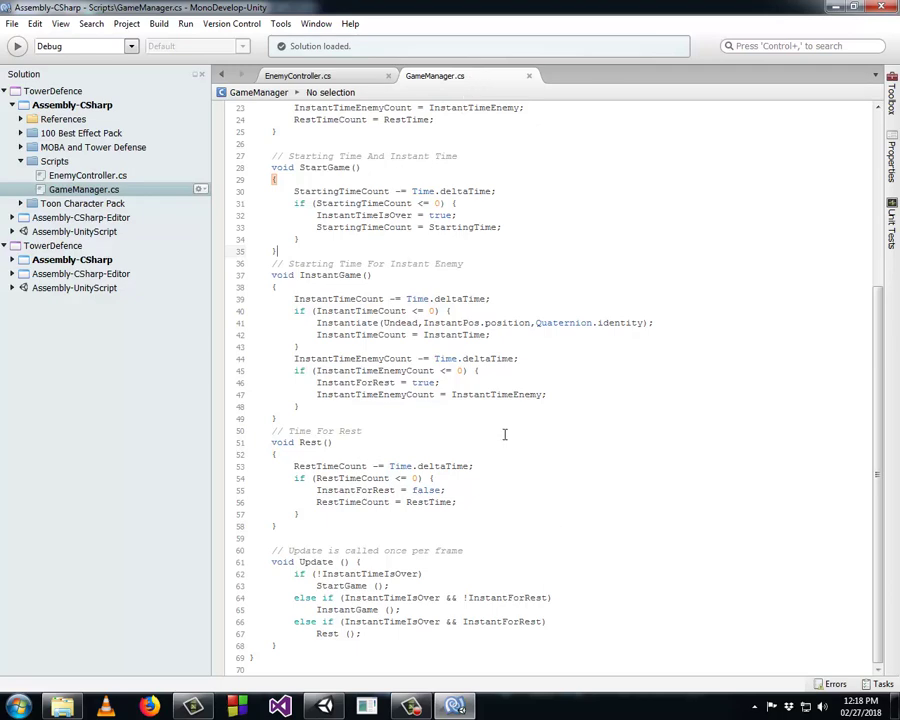
{"action": "scroll", "coordinate": [504, 435], "scroll_direction": "up", "scroll_amount": 7}
{"action": "scroll", "coordinate": [504, 435], "scroll_direction": "down", "scroll_amount": 7}
{"action": "left_click", "coordinate": [529, 75]}
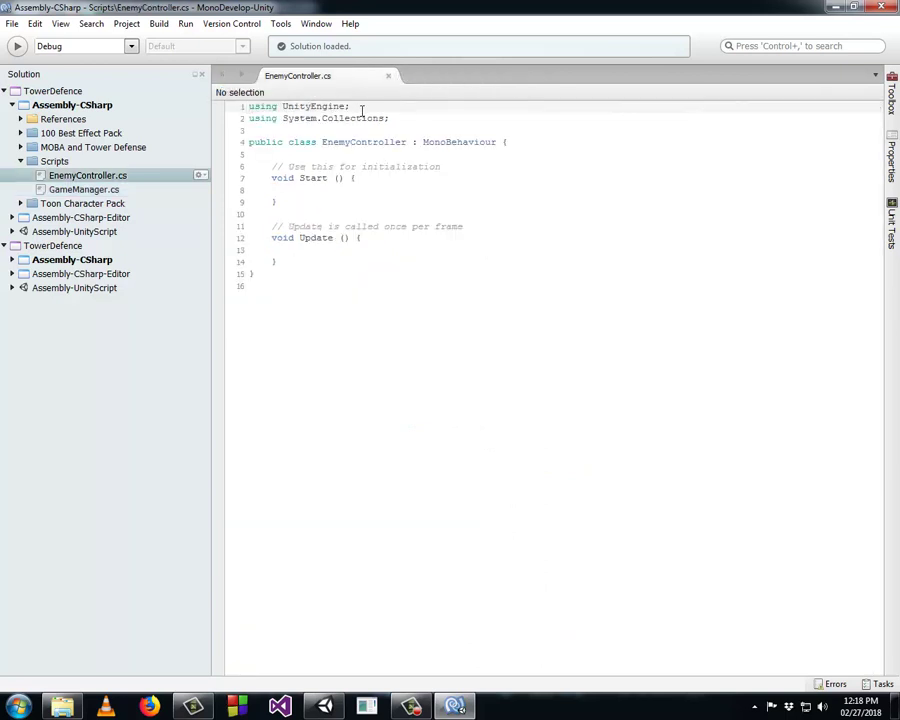
{"action": "left_click", "coordinate": [399, 177]}
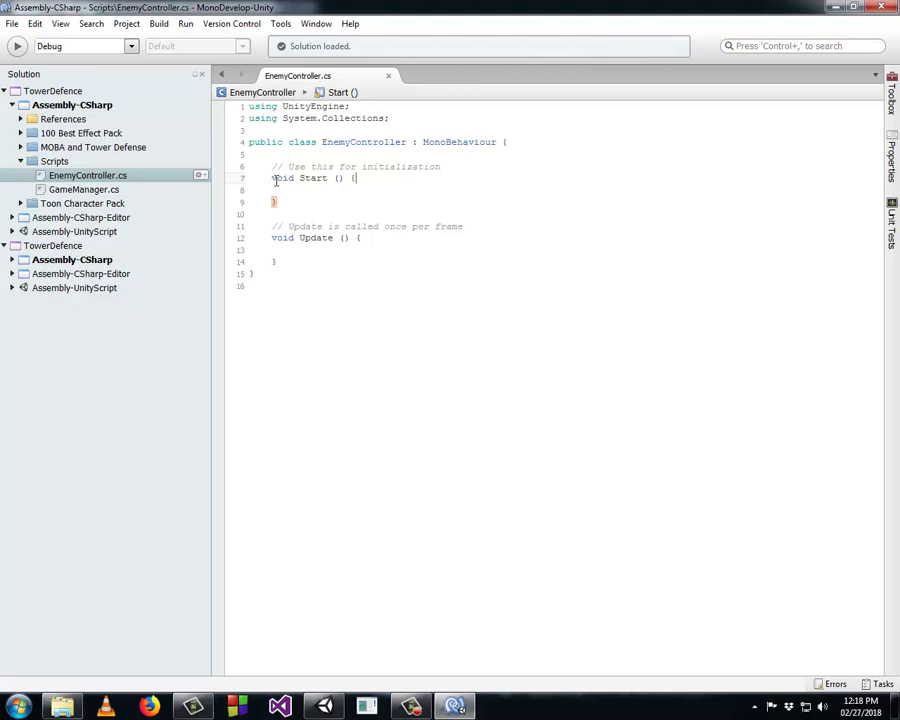
{"action": "left_click_drag", "start_coordinate": [285, 259], "coordinate": [270, 168]}
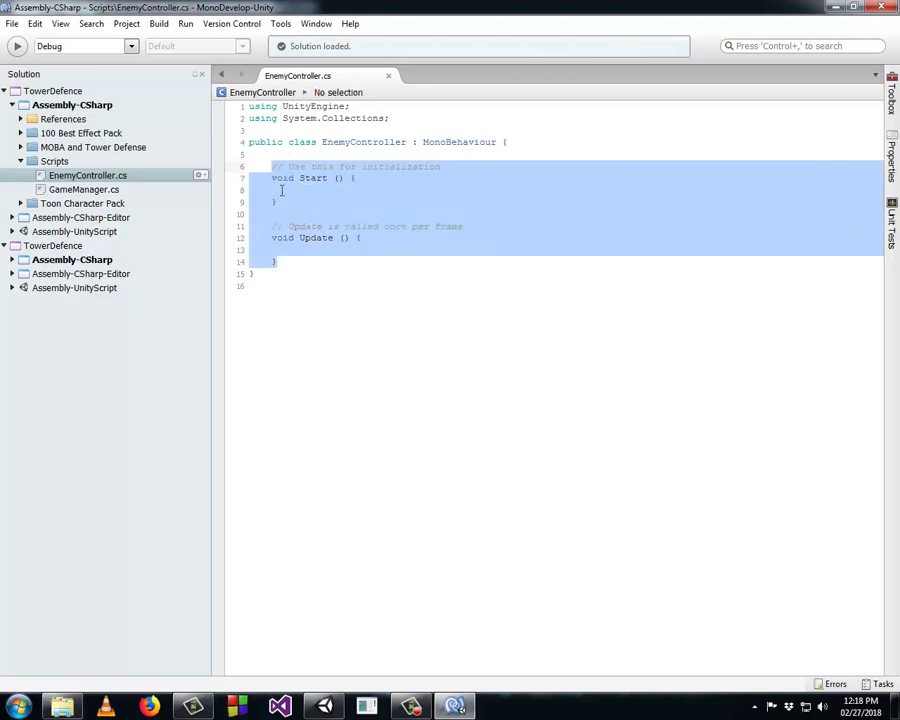
- Delete the selected default Start and Update methods from EnemyController
{"action": "key", "text": "BackSpace"}
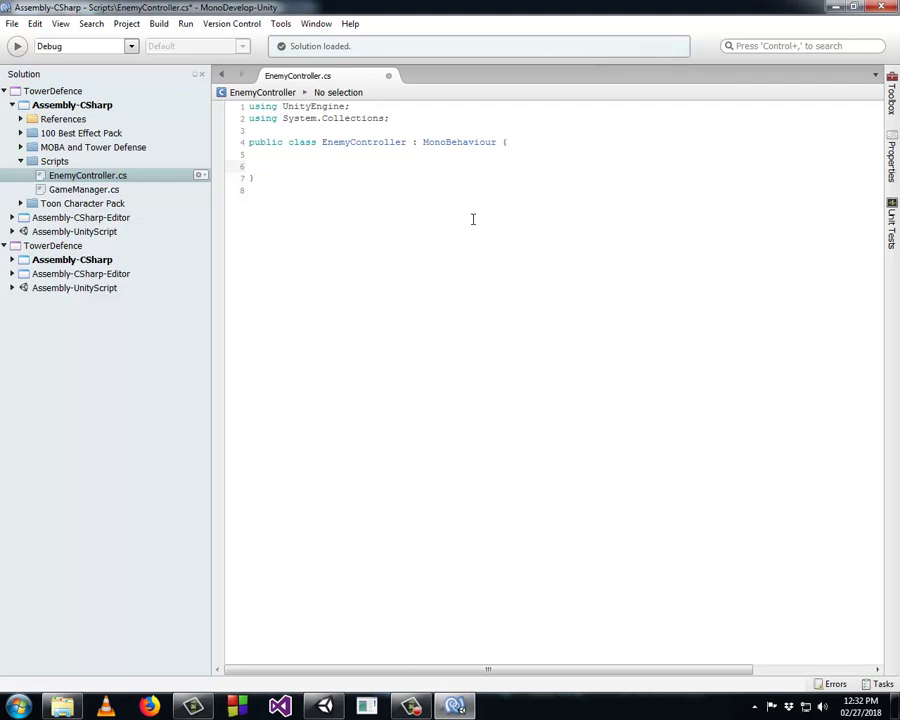
- Declare the fields public Transform[] WalkingPos and public float EnemyMoveSpeed
{"action": "type", "text": "public "}
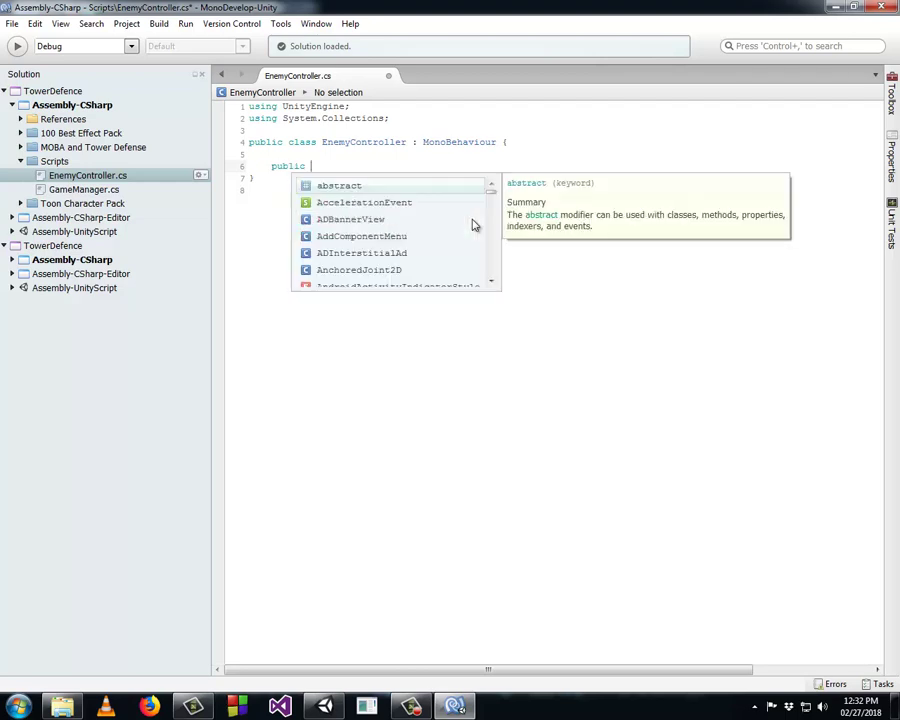
{"action": "type", "text": "Tra"}
{"action": "key", "text": "Return"}
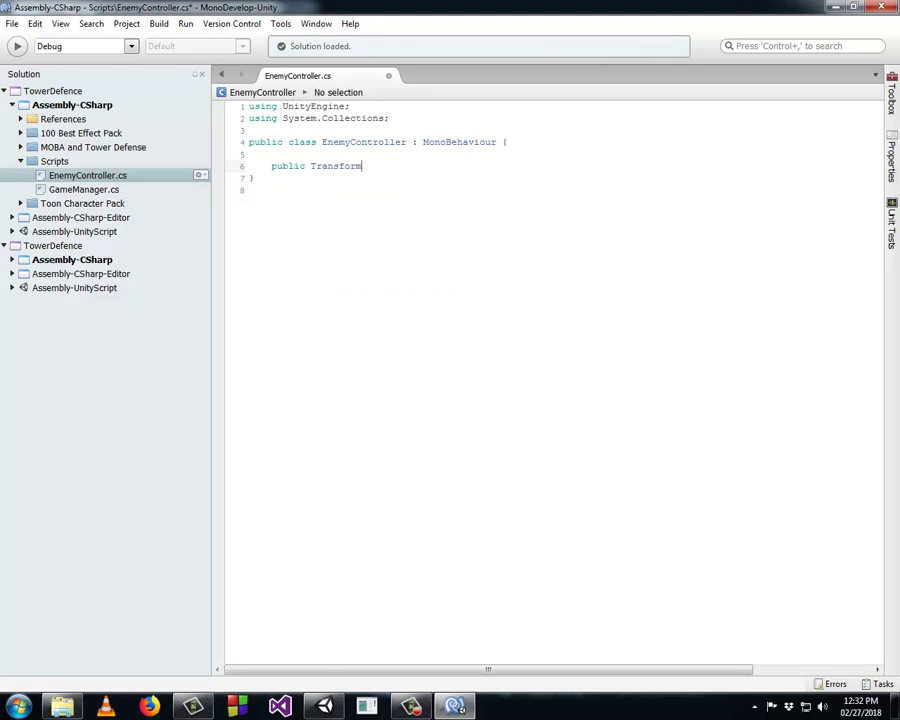
{"action": "type", "text": "[]"}
{"action": "type", "text": " Walking"}
{"action": "type", "text": "Pos;"}
{"action": "key", "text": "Return"}
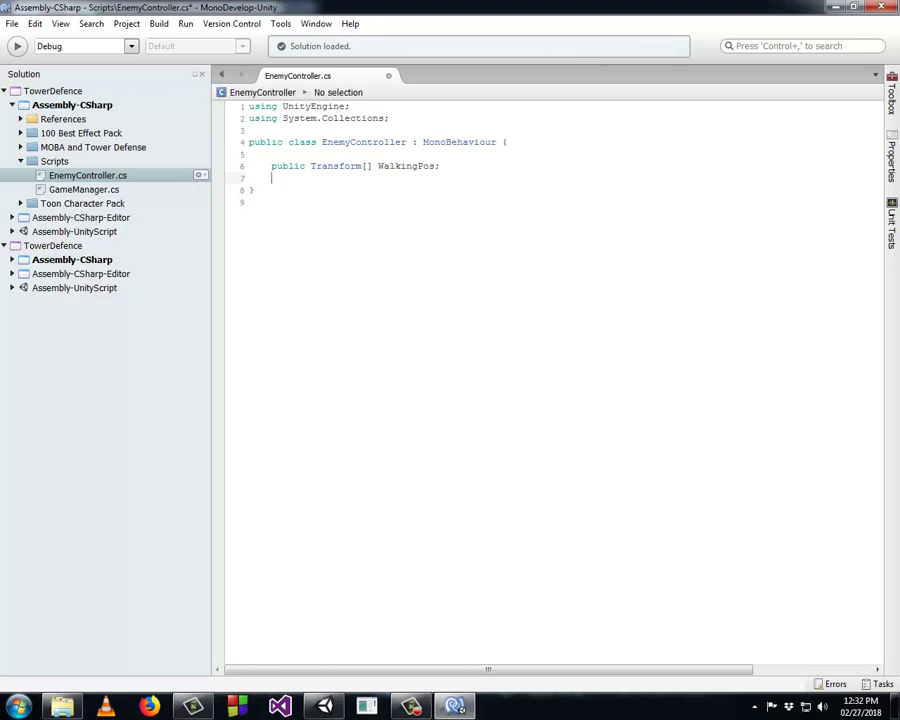
{"action": "type", "text": "public "}
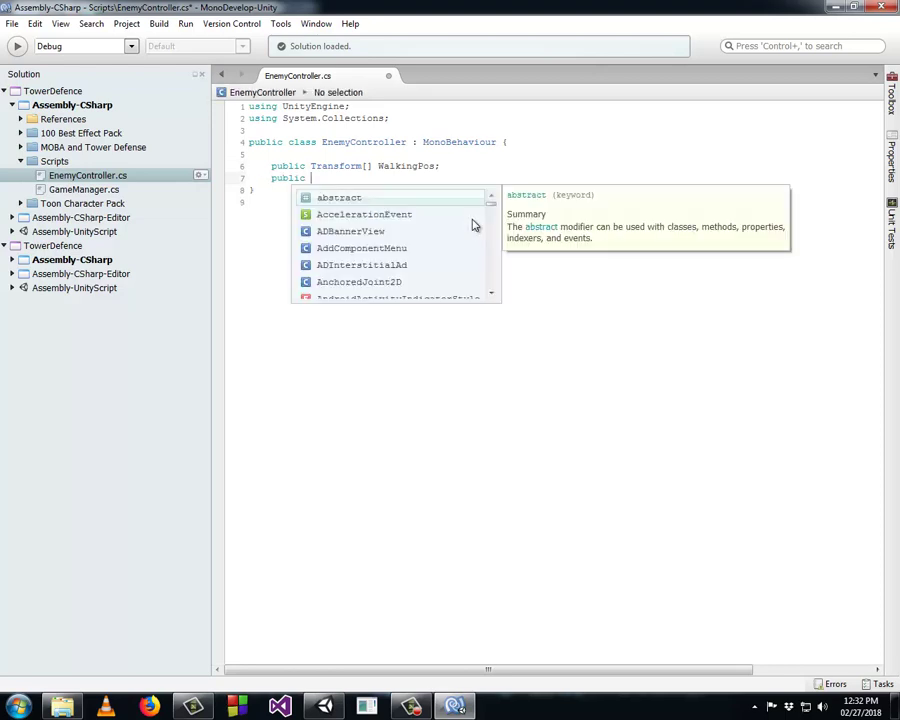
{"action": "type", "text": "float Mov"}
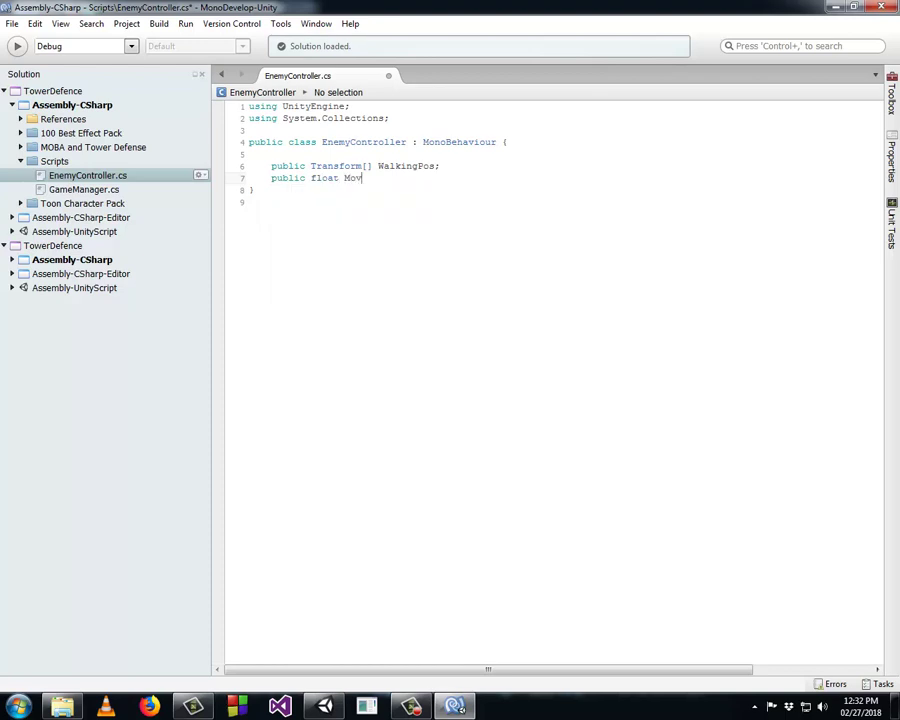
{"action": "type", "text": "eSpee"}
{"action": "key", "text": "BackSpace"}
{"action": "key", "text": "BackSpace"}
{"action": "key", "text": "BackSpace"}
{"action": "key", "text": "BackSpace"}
{"action": "key", "text": "BackSpace"}
{"action": "key", "text": "BackSpace"}
{"action": "key", "text": "BackSpace"}
{"action": "type", "text": "Ene"}
{"action": "type", "text": "myMoveSpe"}
{"action": "type", "text": "e"}
{"action": "key", "text": "BackSpace"}
{"action": "key", "text": "BackSpace"}
{"action": "key", "text": "BackSpace"}
{"action": "key", "text": "BackSpace"}
{"action": "type", "text": "S"}
{"action": "type", "text": "peed;"}
{"action": "key", "text": "Return"}
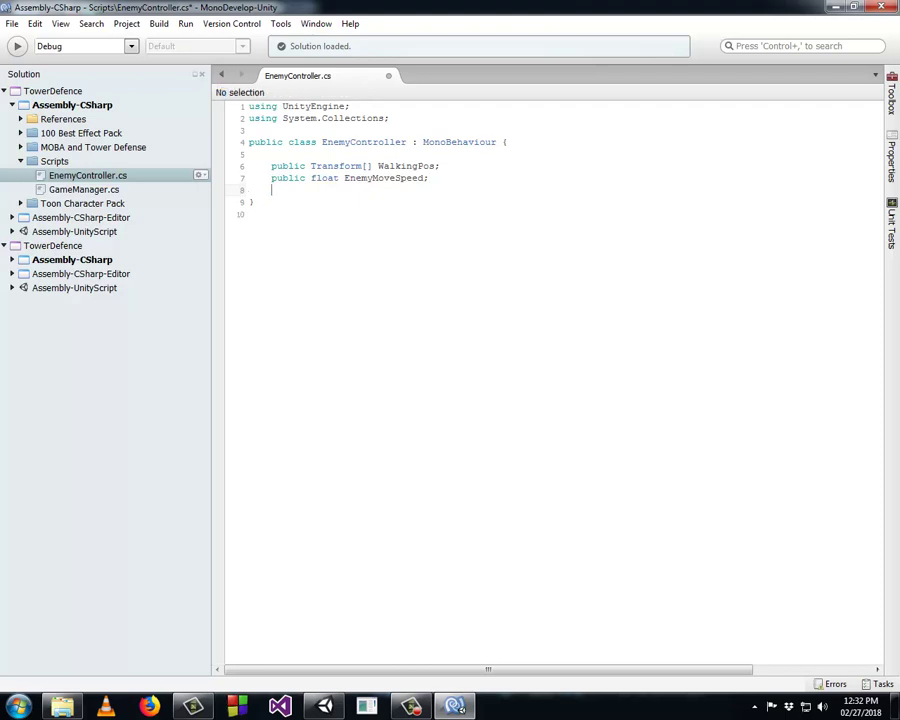
{"action": "key", "text": "Return"}
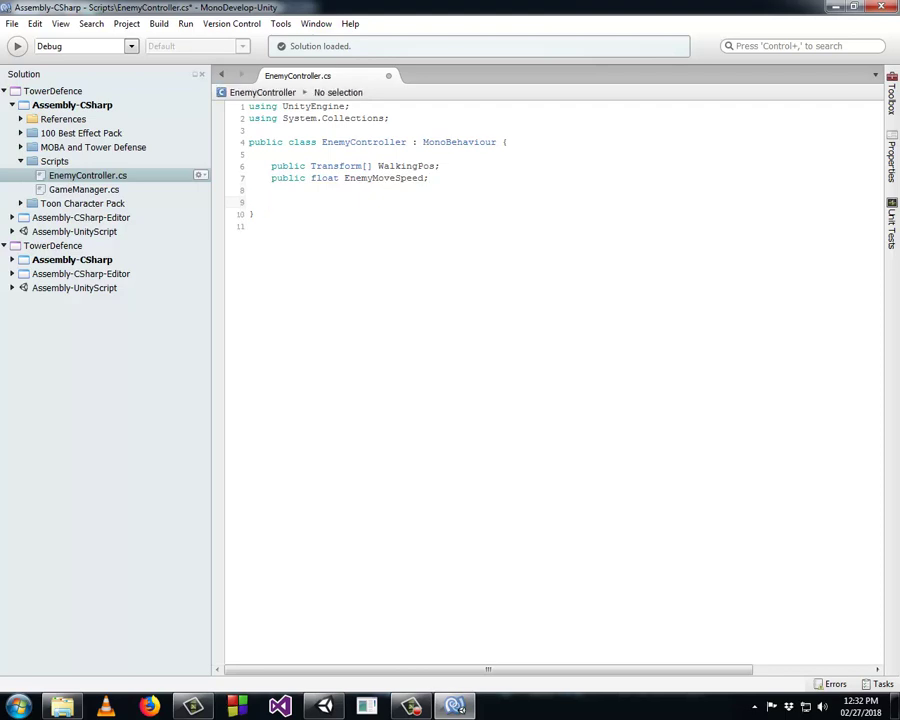
- Add a public int WalkingLevel field below WalkingPos
{"action": "left_click", "coordinate": [449, 167]}
{"action": "key", "text": "Return"}
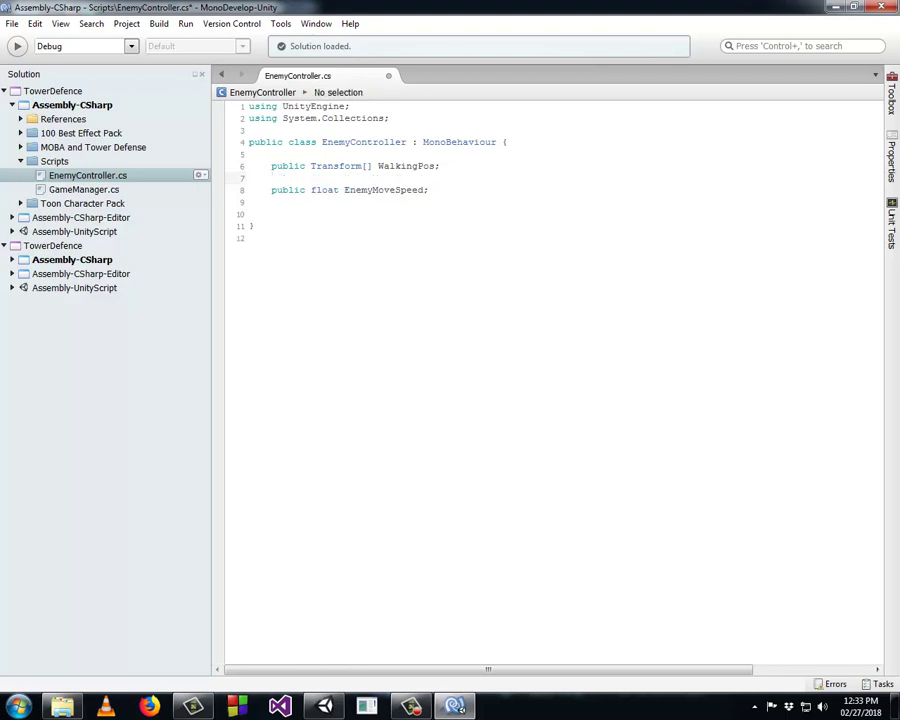
{"action": "type", "text": "public "}
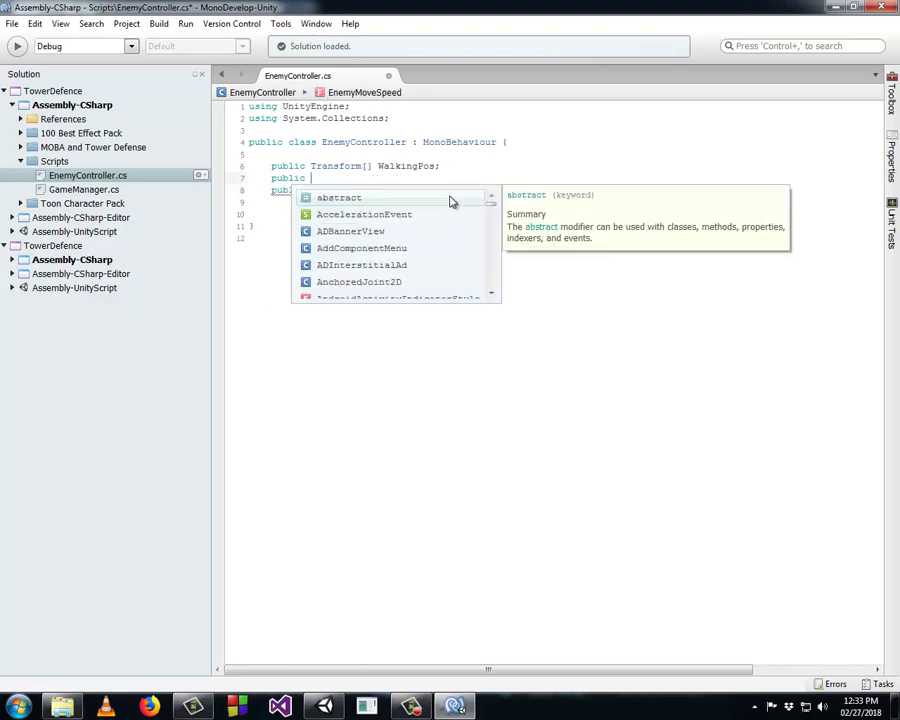
{"action": "type", "text": "int "}
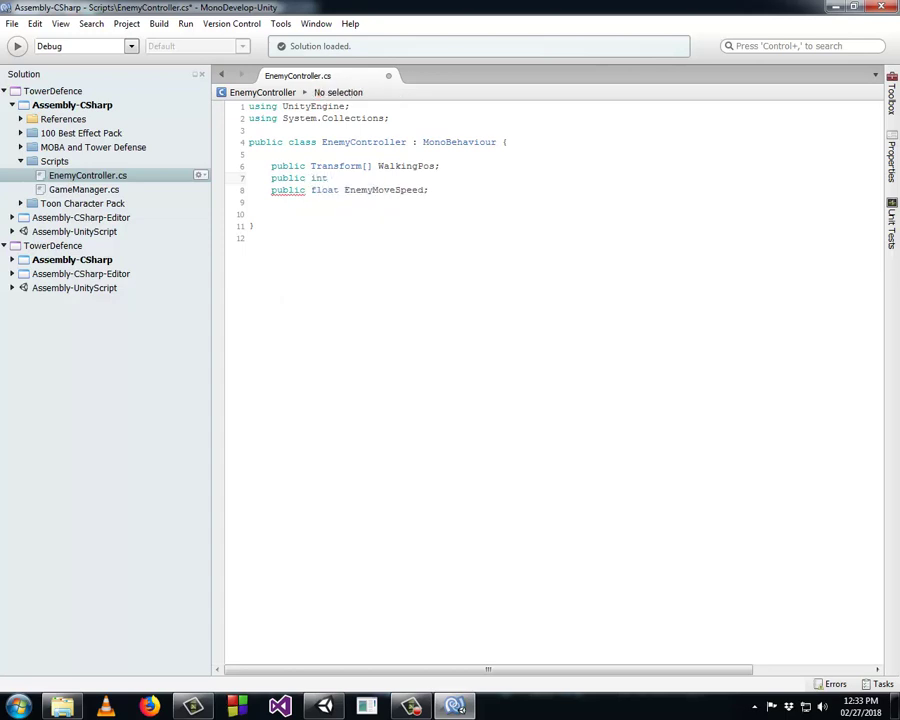
{"action": "type", "text": "Walk"}
{"action": "type", "text": "ingLevel"}
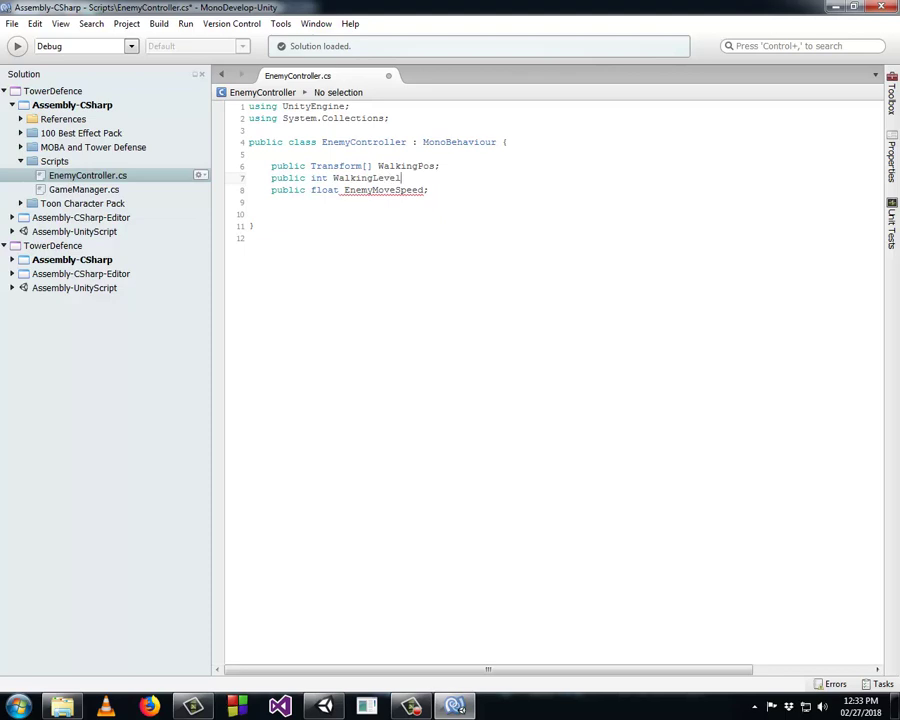
{"action": "type", "text": ";"}
{"action": "left_click", "coordinate": [285, 215]}
- Write a void Navigation() method whose body begins transform.position = Vector3.MoveTowards
{"action": "type", "text": "void Na"}
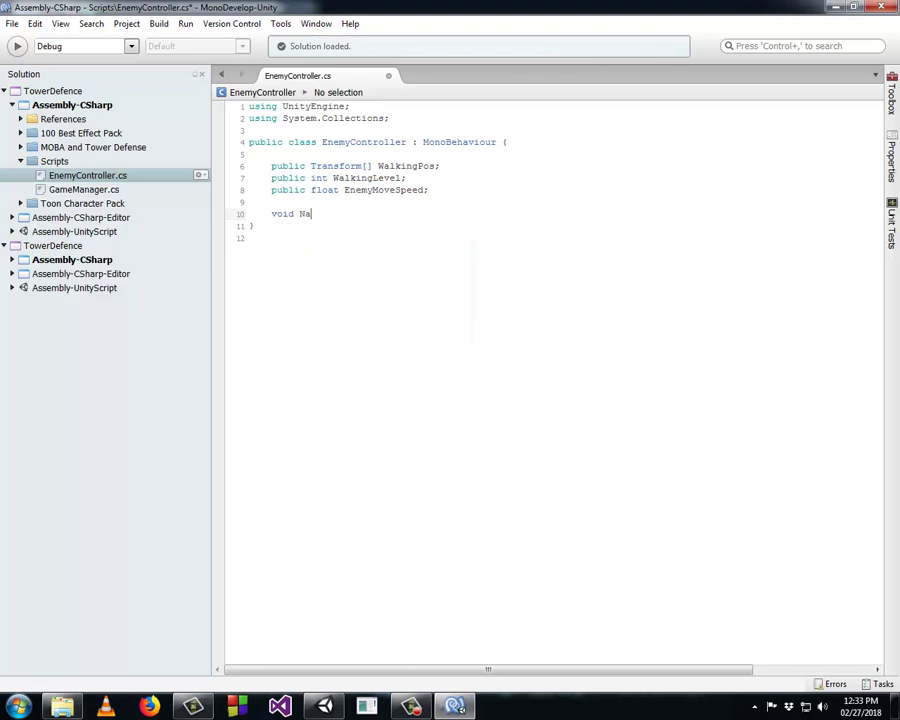
{"action": "type", "text": "vigation"}
{"action": "type", "text": "()"}
{"action": "key", "text": "Return"}
{"action": "type", "text": "Ping("}
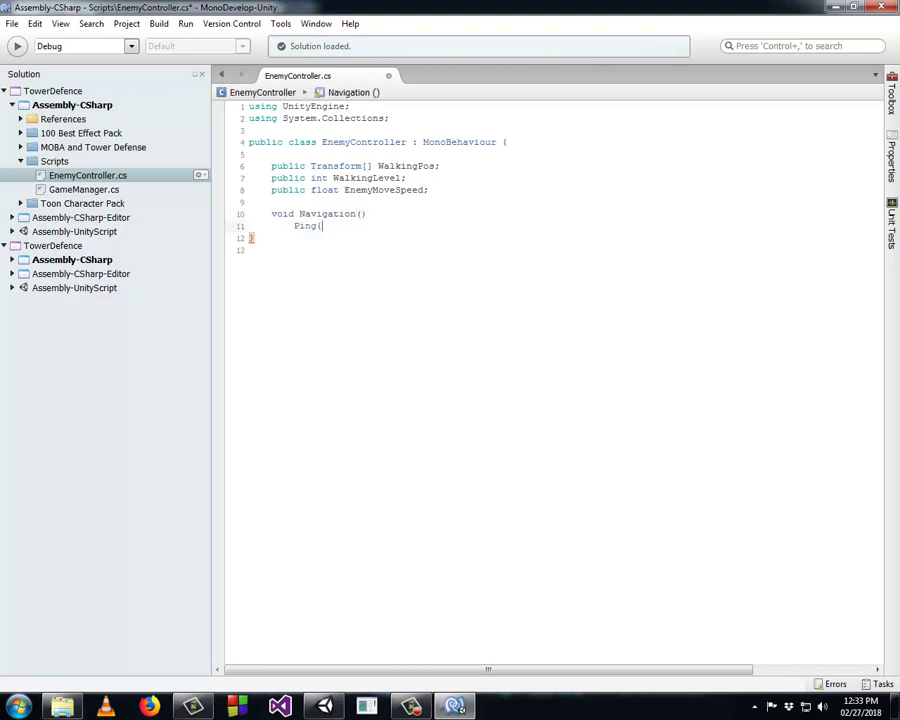
{"action": "key", "text": "BackSpace"}
{"action": "key", "text": "BackSpace"}
{"action": "key", "text": "BackSpace"}
{"action": "key", "text": "BackSpace"}
{"action": "key", "text": "BackSpace"}
{"action": "type", "text": "{"}
{"action": "key", "text": "Return"}
{"action": "type", "text": "transform"}
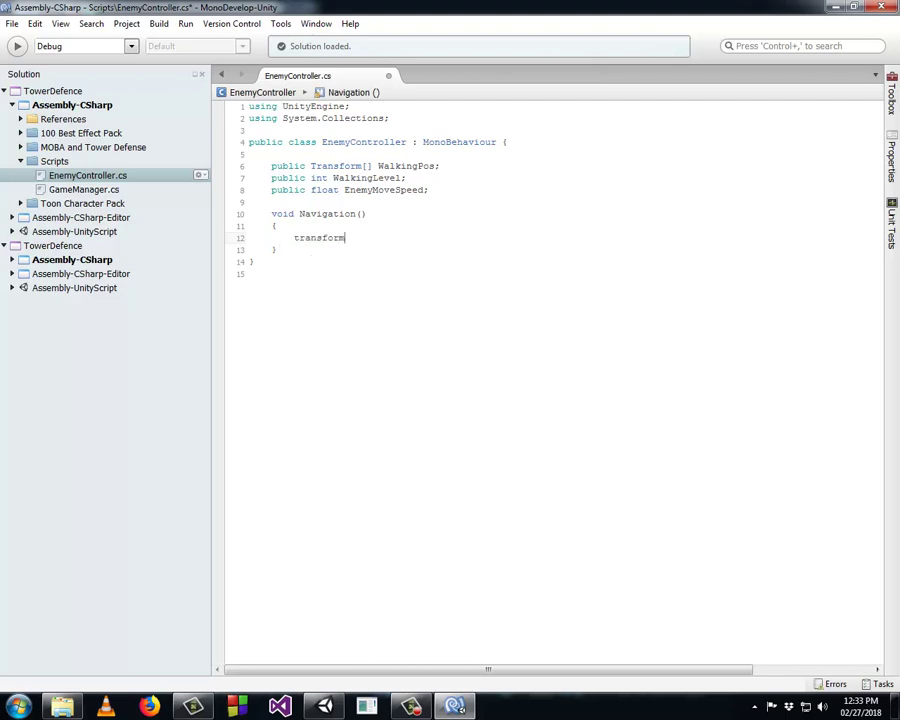
{"action": "type", "text": ".position"}
{"action": "type", "text": " = Vector3"}
{"action": "type", "text": ".Mo"}
{"action": "key", "text": "Return"}
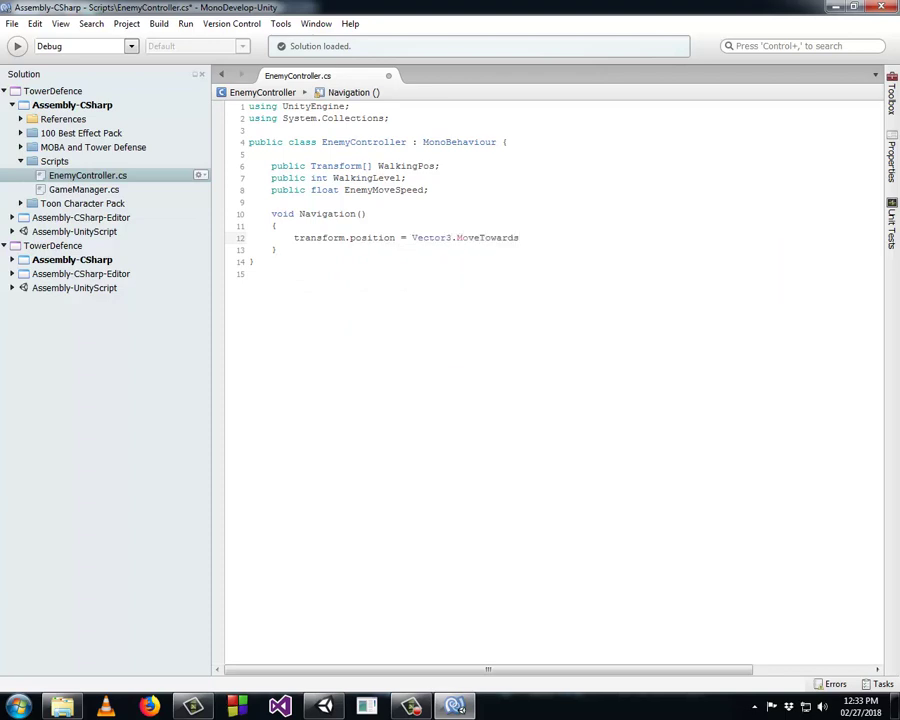
{"action": "left_click_drag", "start_coordinate": [520, 238], "coordinate": [412, 239]}
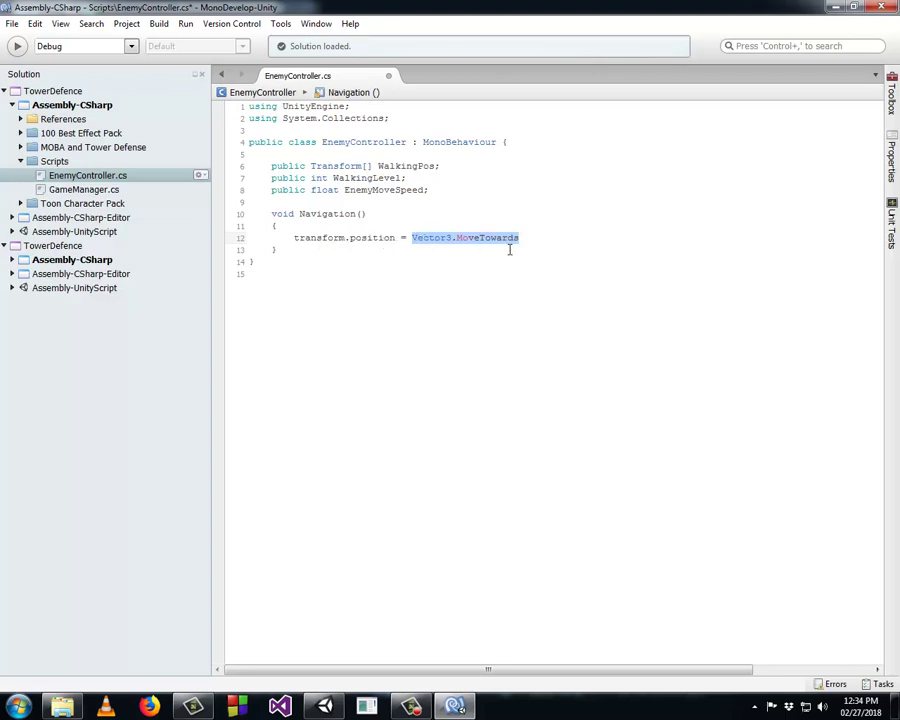
- Give MoveTowards transform.position as its first argument and close the call with );
{"action": "key", "text": "Down"}
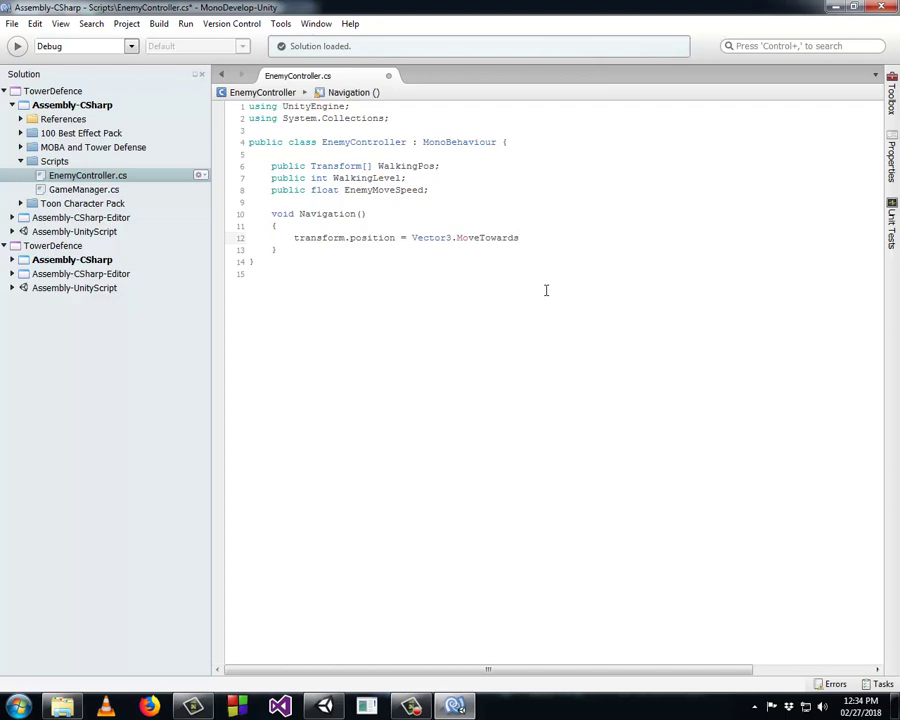
{"action": "type", "text": "("}
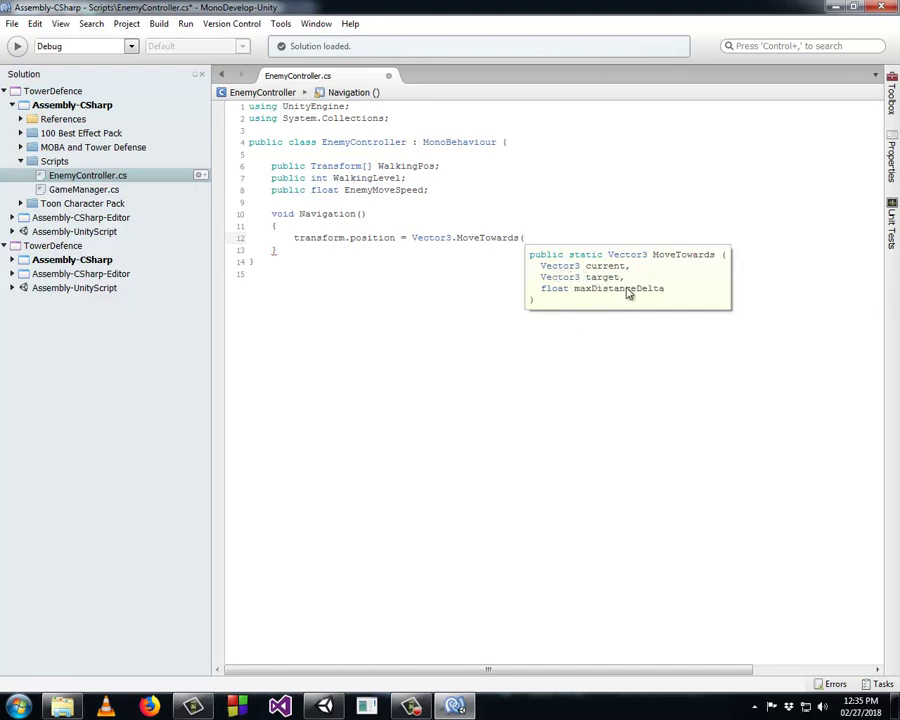
{"action": "type", "text": "t"}
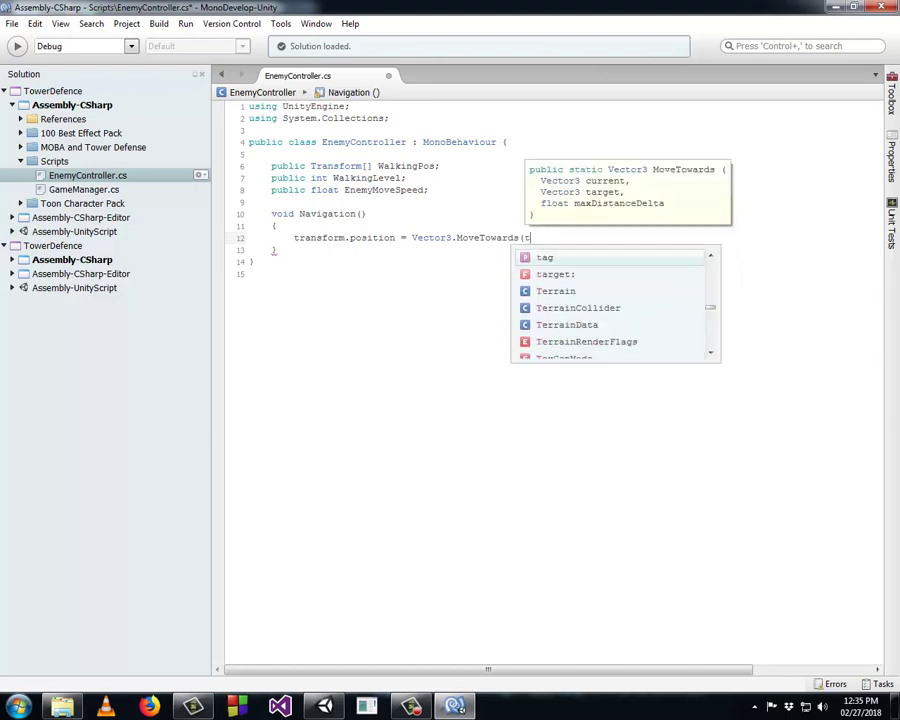
{"action": "type", "text": "ransform.parent[o"}
{"action": "key", "text": "BackSpace"}
{"action": "key", "text": "BackSpace"}
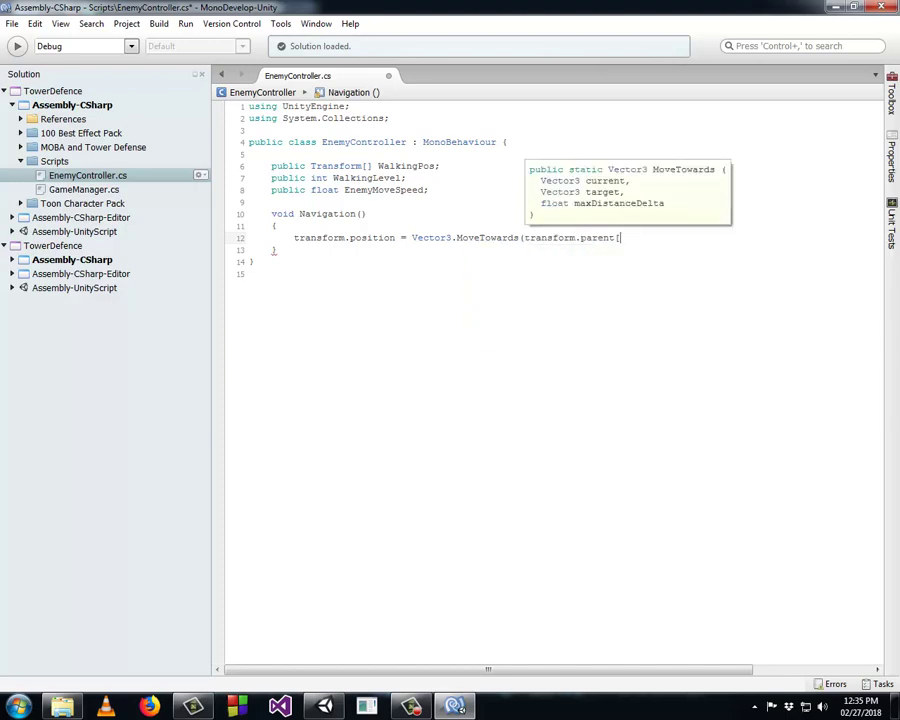
{"action": "key", "text": "BackSpace"}
{"action": "key", "text": "BackSpace"}
{"action": "key", "text": "BackSpace"}
{"action": "key", "text": "BackSpace"}
{"action": "key", "text": "BackSpace"}
{"action": "key", "text": "BackSpace"}
{"action": "type", "text": "po"}
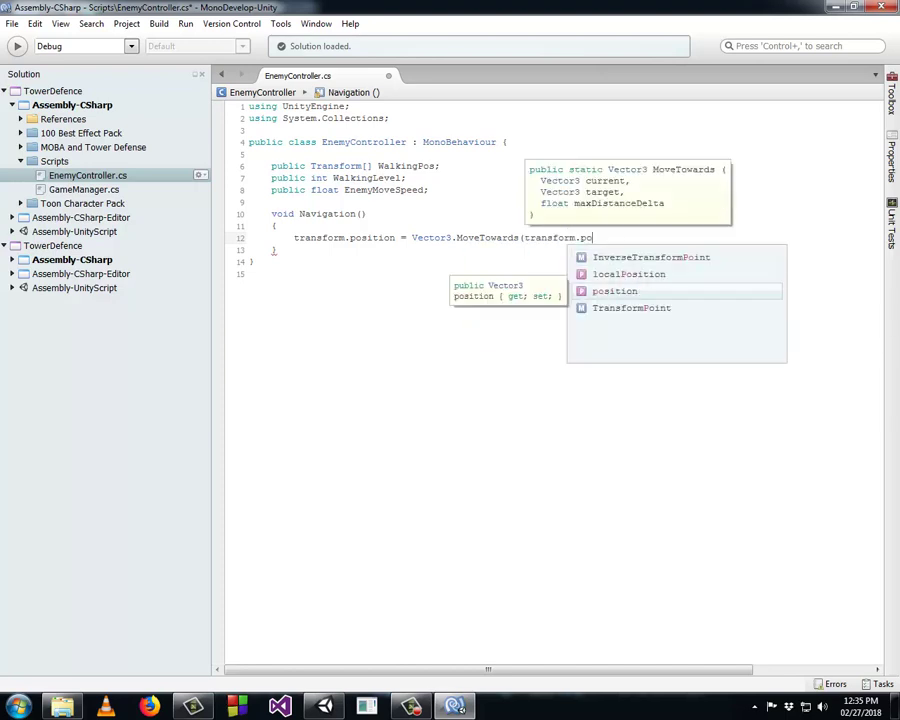
{"action": "key", "text": "Return"}
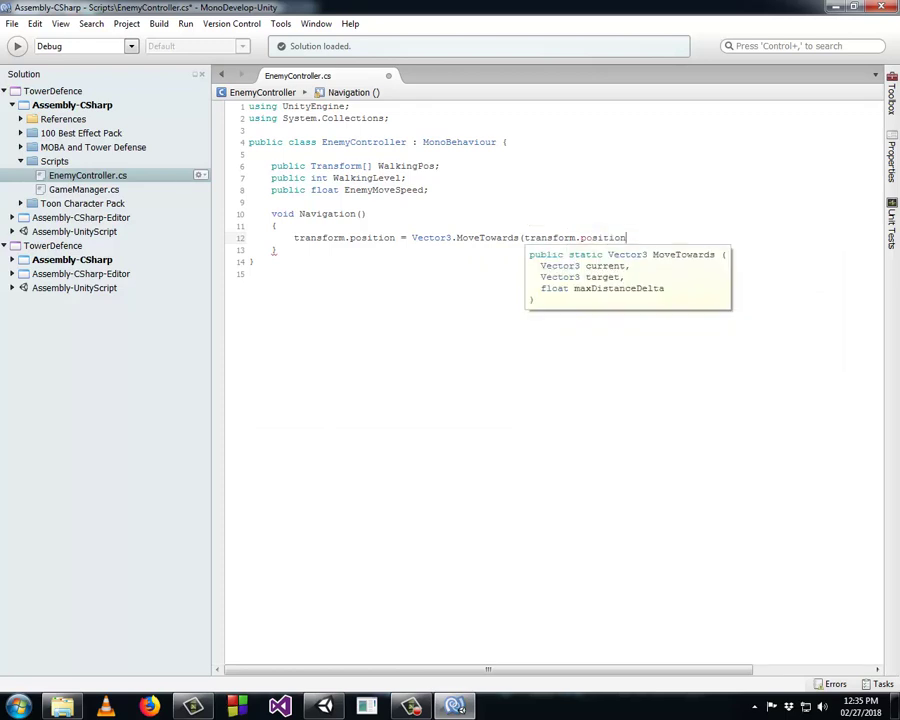
{"action": "type", "text": ","}
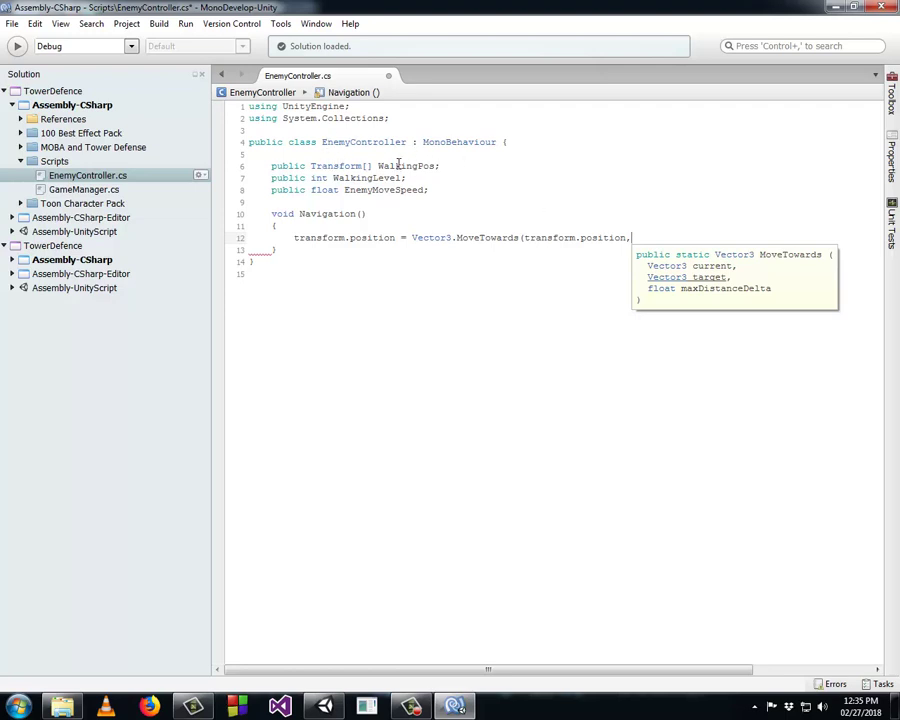
{"action": "type", "text": "w"}
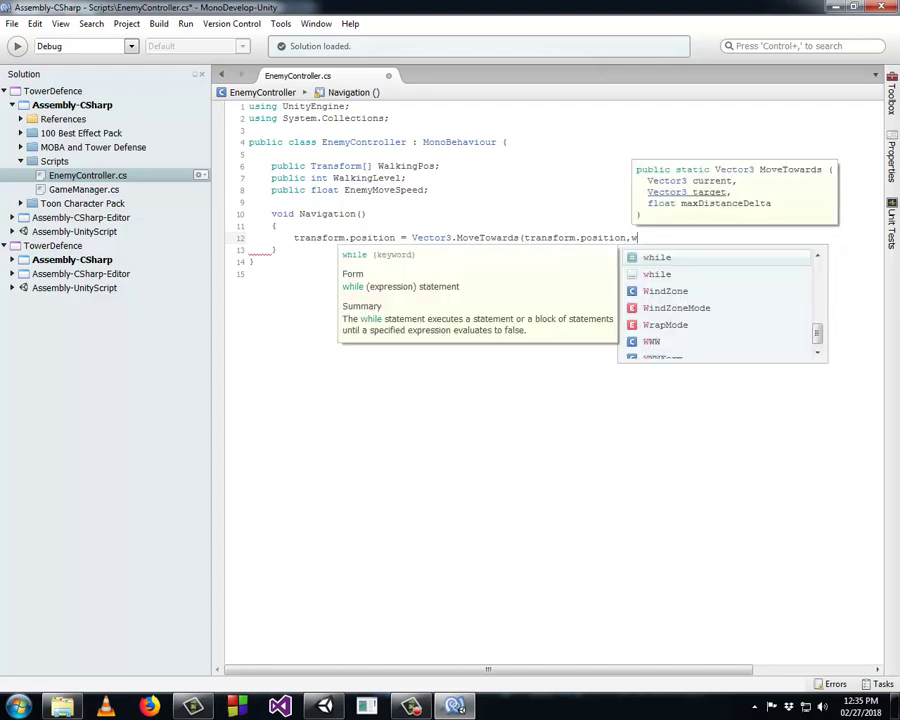
{"action": "type", "text": "a"}
{"action": "key", "text": "BackSpace"}
{"action": "key", "text": "BackSpace"}
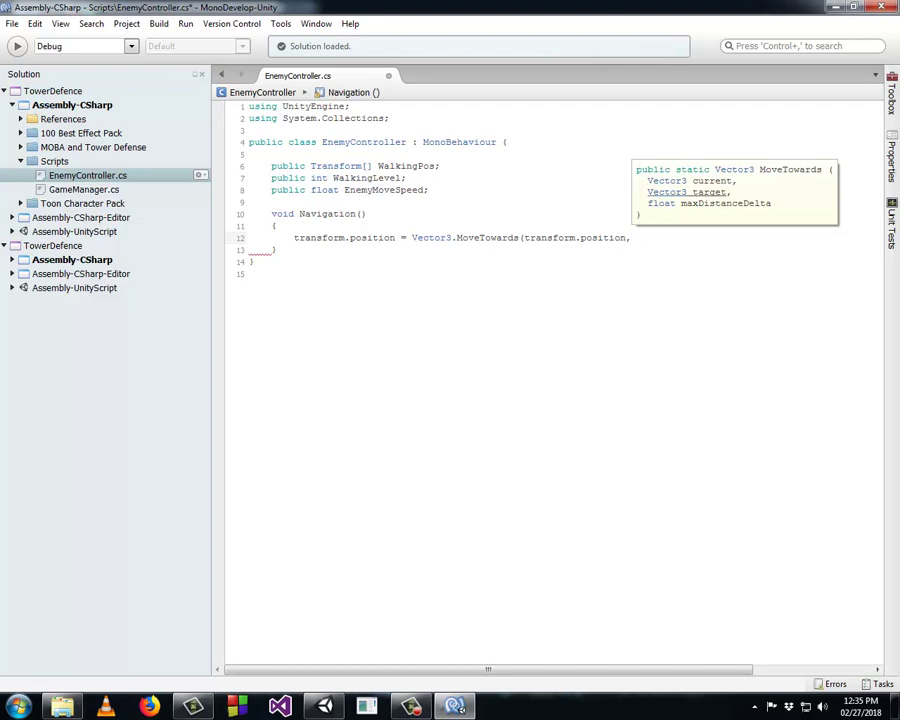
{"action": "type", "text": ")"}
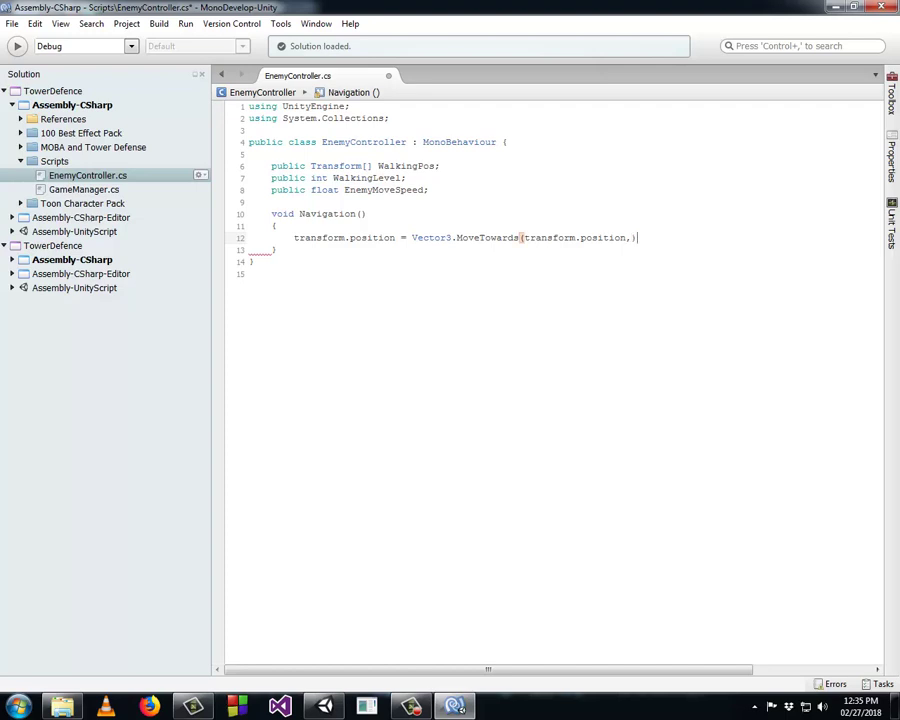
{"action": "type", "text": ";"}
- Insert WalkingPos[] as the target argument before the closing parenthesis
{"action": "left_click", "coordinate": [632, 238]}
{"action": "type", "text": "walk"}
{"action": "key", "text": "Return"}
{"action": "type", "text": "[]"}
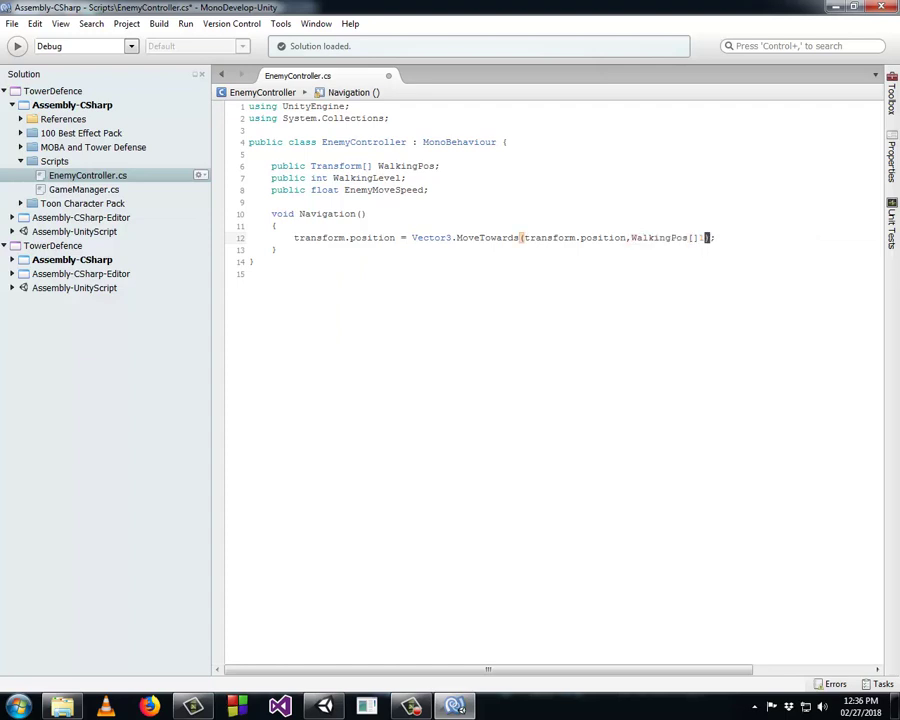
{"action": "key", "text": "BackSpace"}
{"action": "left_click", "coordinate": [691, 238]}
{"action": "type", "text": "0"}
{"action": "key", "text": "BackSpace"}
- Complete the call with target WalkingPos[WalkingLevel].position and step EnemyMoveSpeed * Time.deltaTime
{"action": "type", "text": "walk"}
{"action": "key", "text": "Up"}
{"action": "key", "text": "Return"}
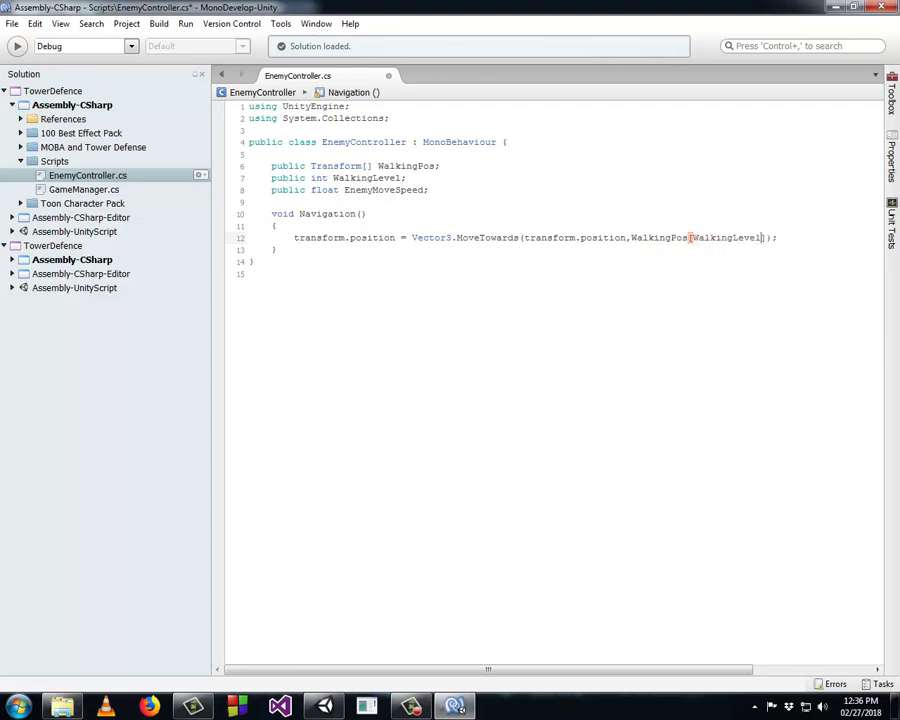
{"action": "key", "text": "Right"}
{"action": "type", "text": "."}
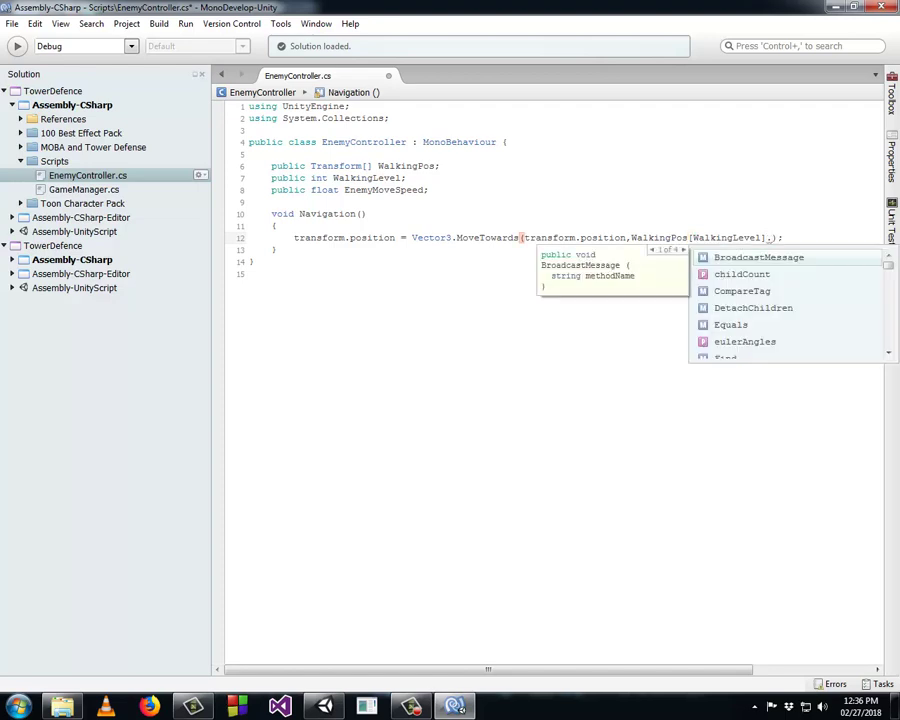
{"action": "type", "text": "pos"}
{"action": "key", "text": "Return"}
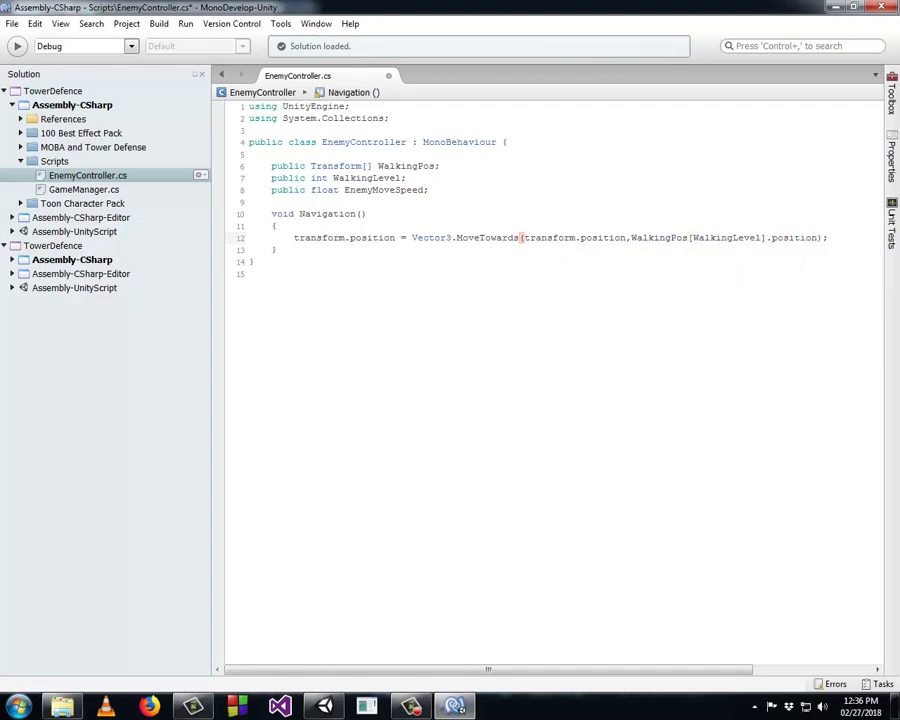
{"action": "type", "text": ","}
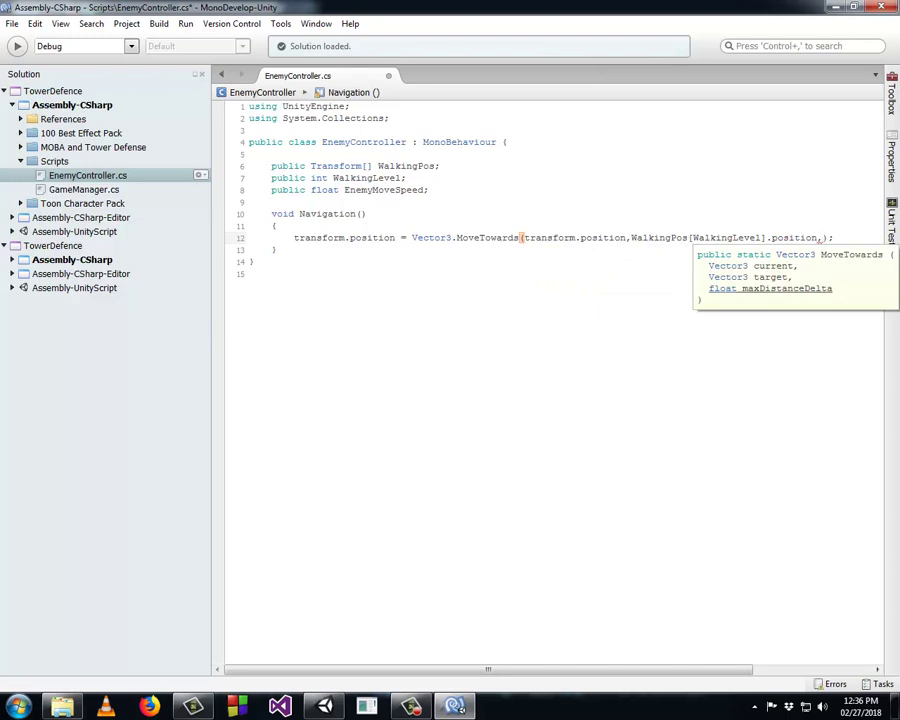
{"action": "type", "text": "Ene"}
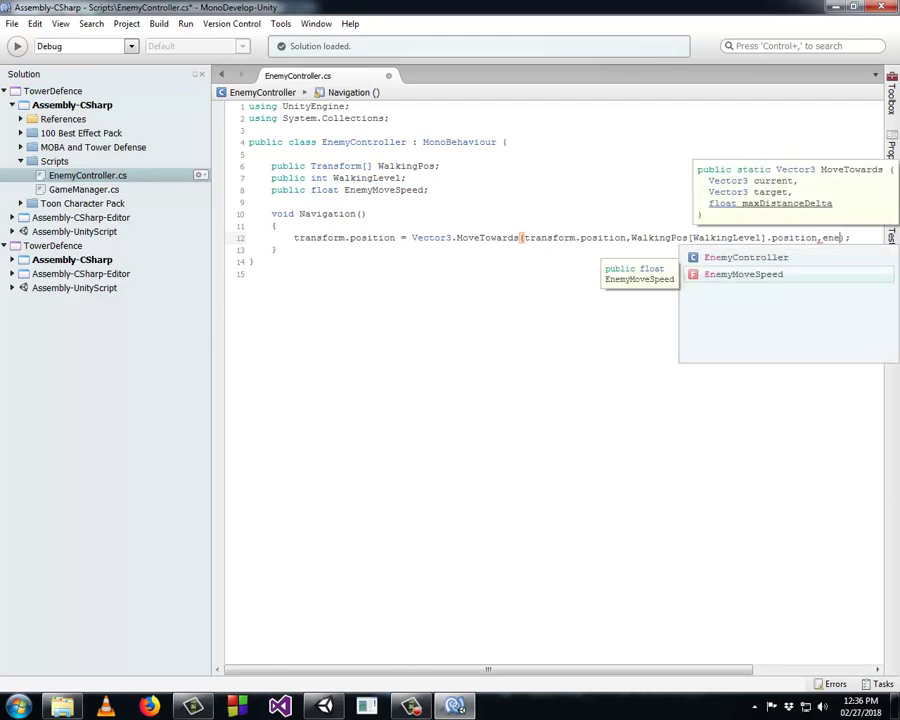
{"action": "type", "text": "m"}
{"action": "key", "text": "Return"}
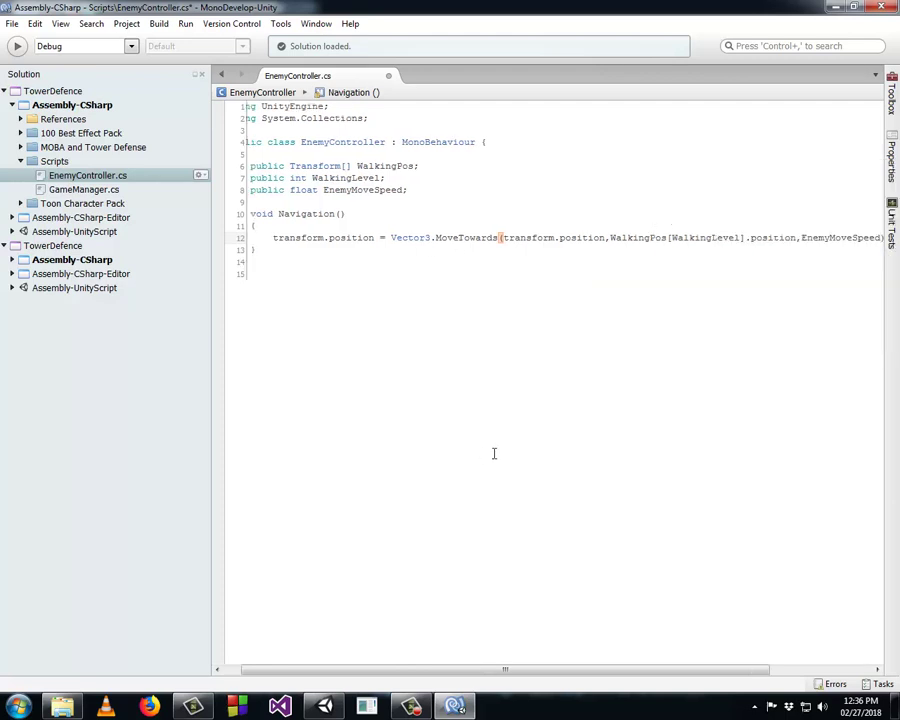
{"action": "left_click", "coordinate": [779, 669]}
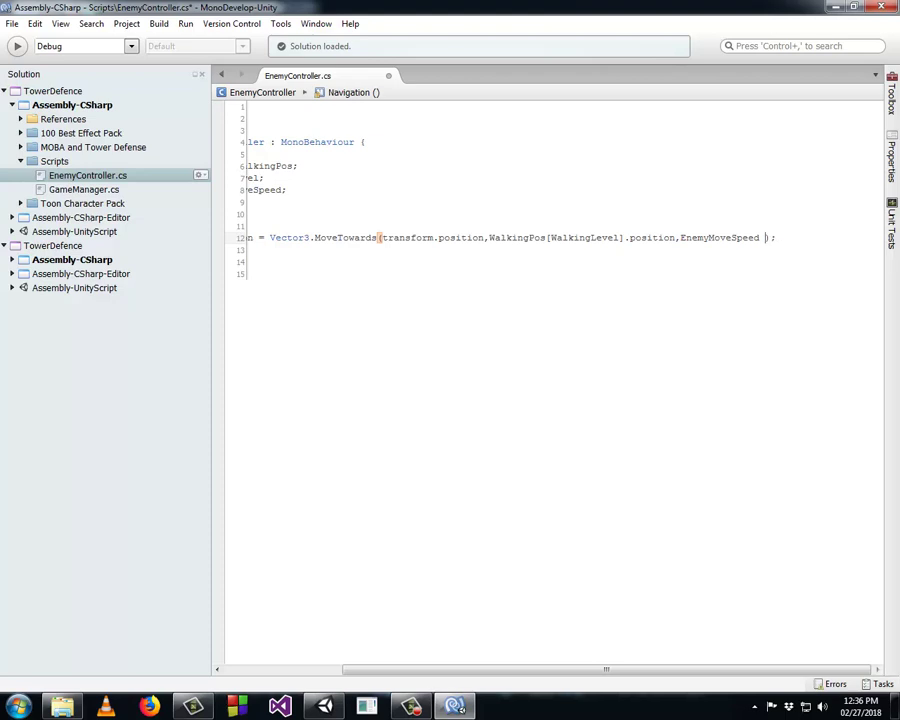
{"action": "type", "text": "* Tim"}
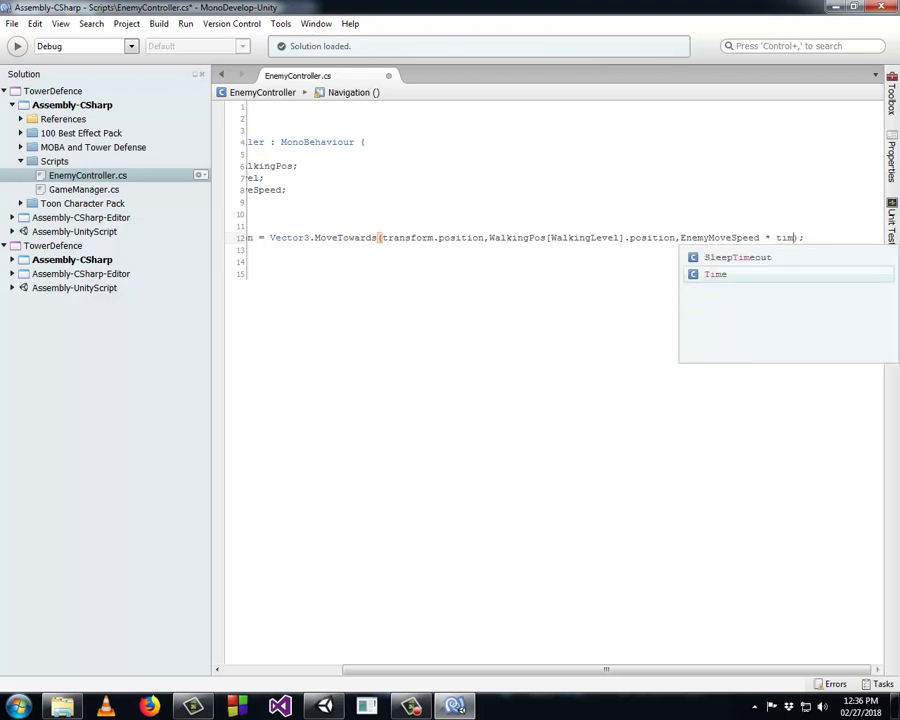
{"action": "type", "text": "e.de"}
{"action": "key", "text": "Return"}
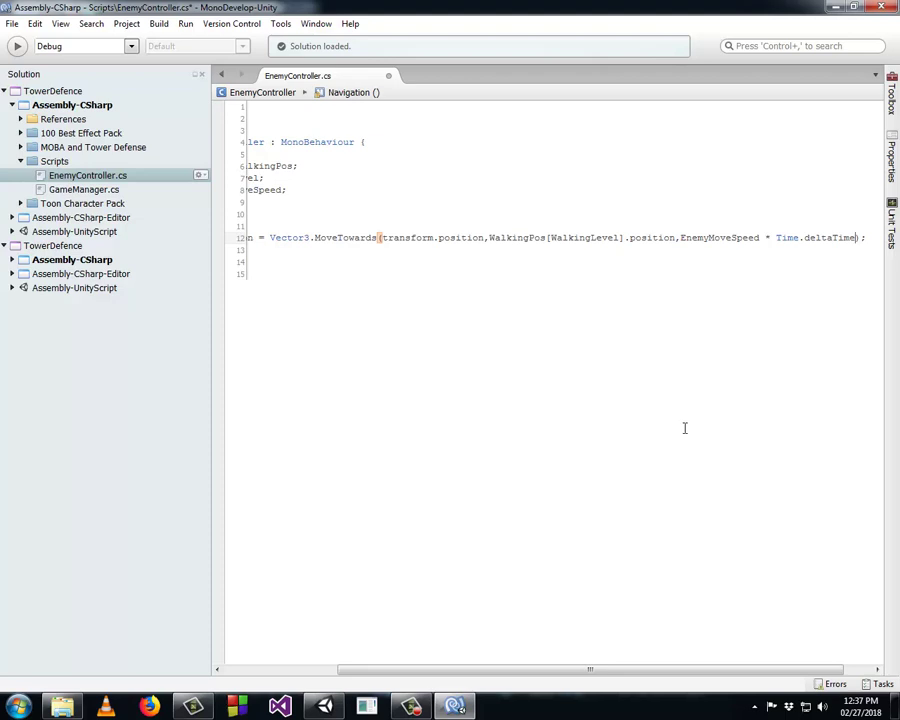
{"action": "mouse_move", "coordinate": [802, 669]}
{"action": "left_mouse_down"}
{"action": "mouse_move", "coordinate": [827, 669]}
{"action": "mouse_move", "coordinate": [350, 639]}
{"action": "left_mouse_up"}
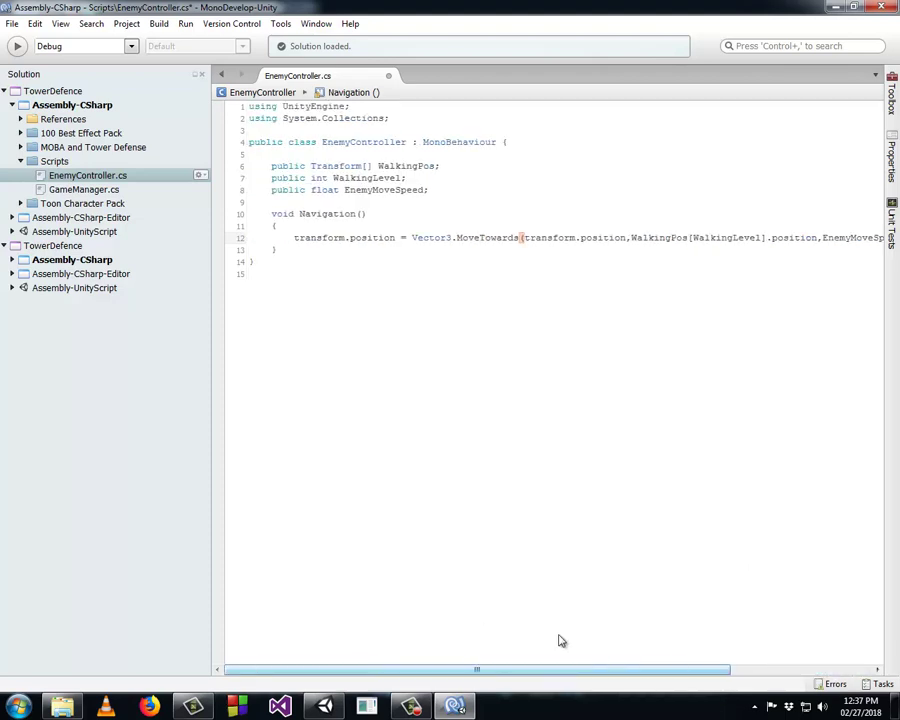
{"action": "mouse_move", "coordinate": [560, 641]}
{"action": "left_mouse_down"}
{"action": "mouse_move", "coordinate": [673, 574]}
{"action": "mouse_move", "coordinate": [290, 576]}
{"action": "left_mouse_up"}
{"action": "left_click", "coordinate": [286, 248]}
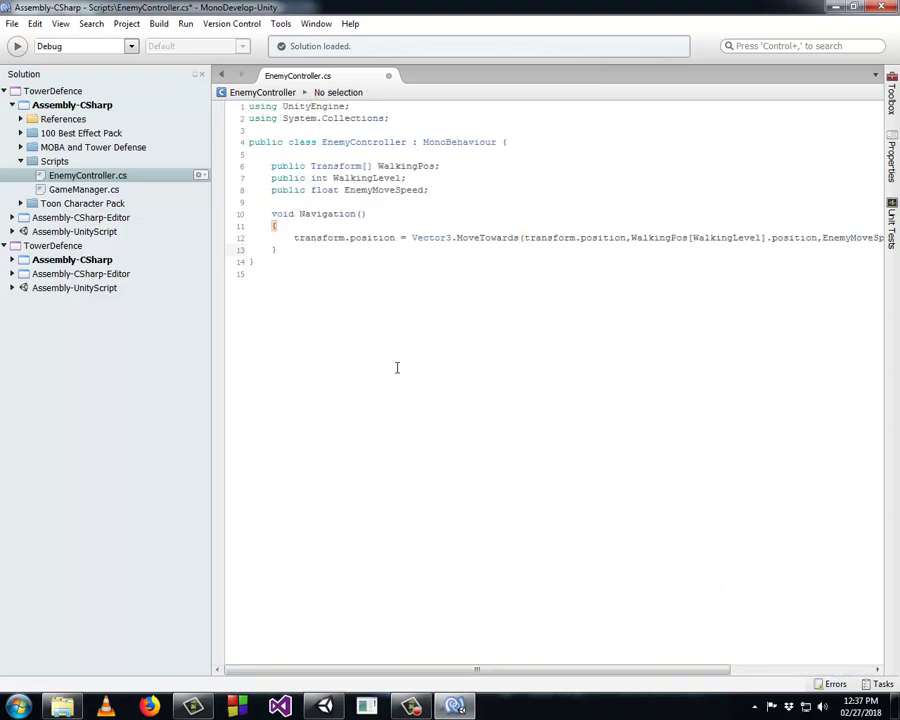
{"action": "left_click", "coordinate": [271, 214]}
{"action": "left_click", "coordinate": [380, 214], "text": "shift"}
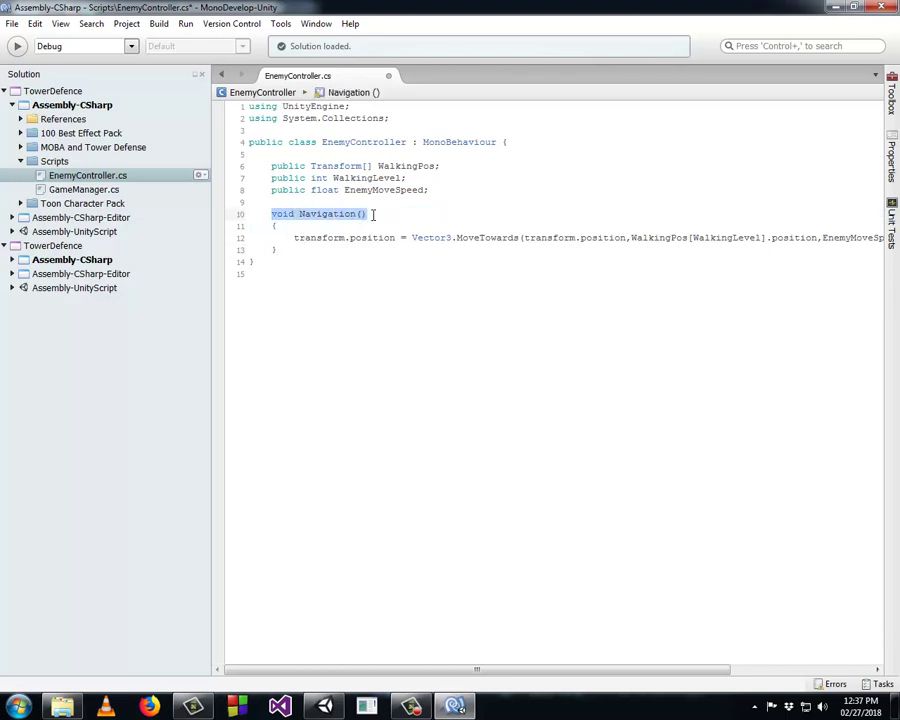
{"action": "left_click", "coordinate": [283, 249]}
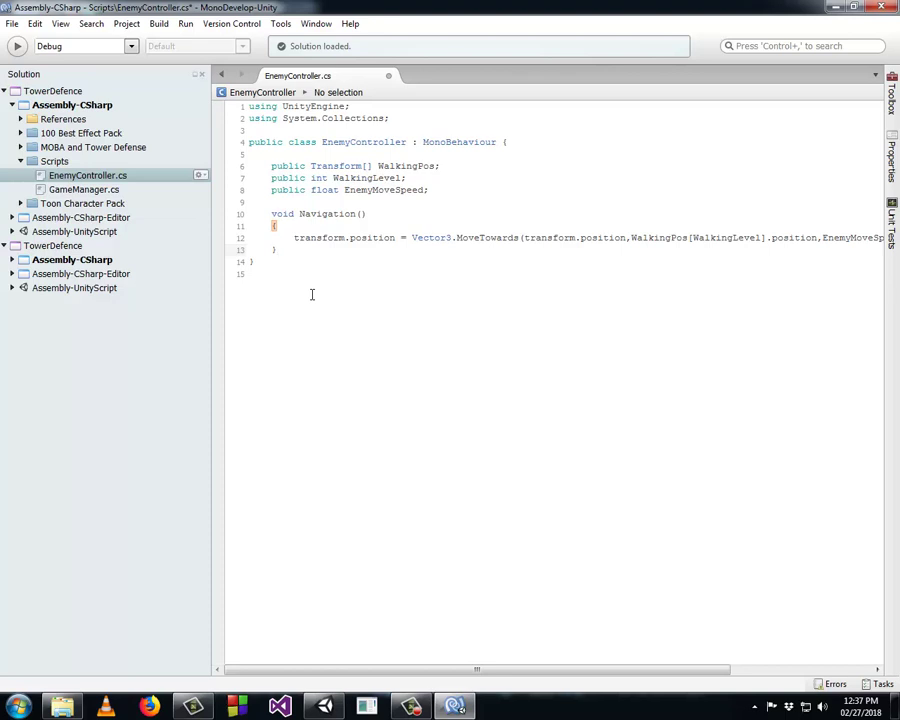
- Add a void Update() method calling Navigation(); and save EnemyController.cs
{"action": "key", "text": "Return"}
{"action": "type", "text": "v"}
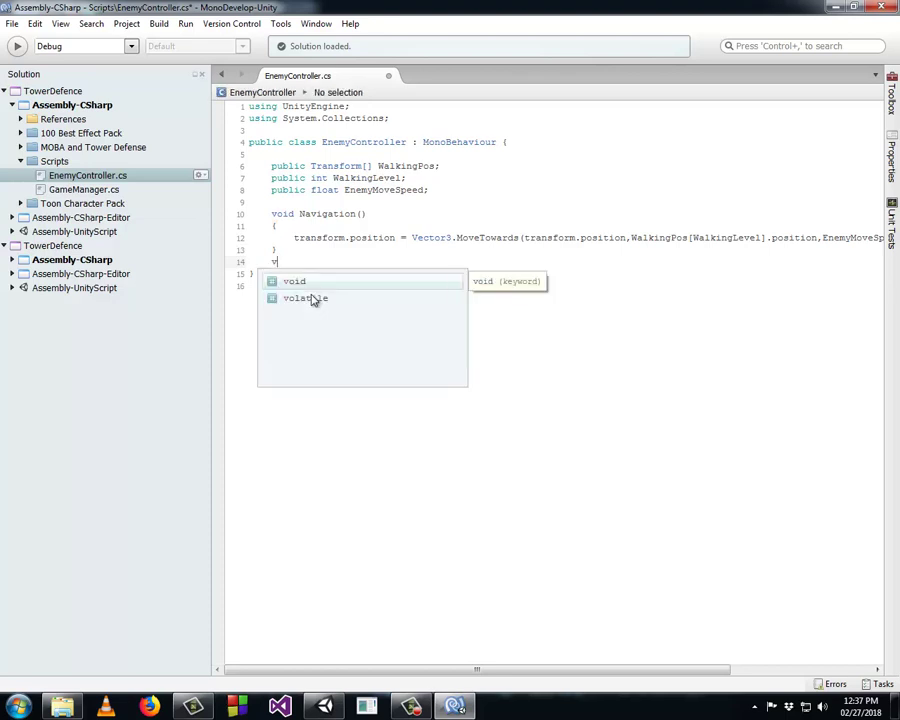
{"action": "type", "text": "oid Update"}
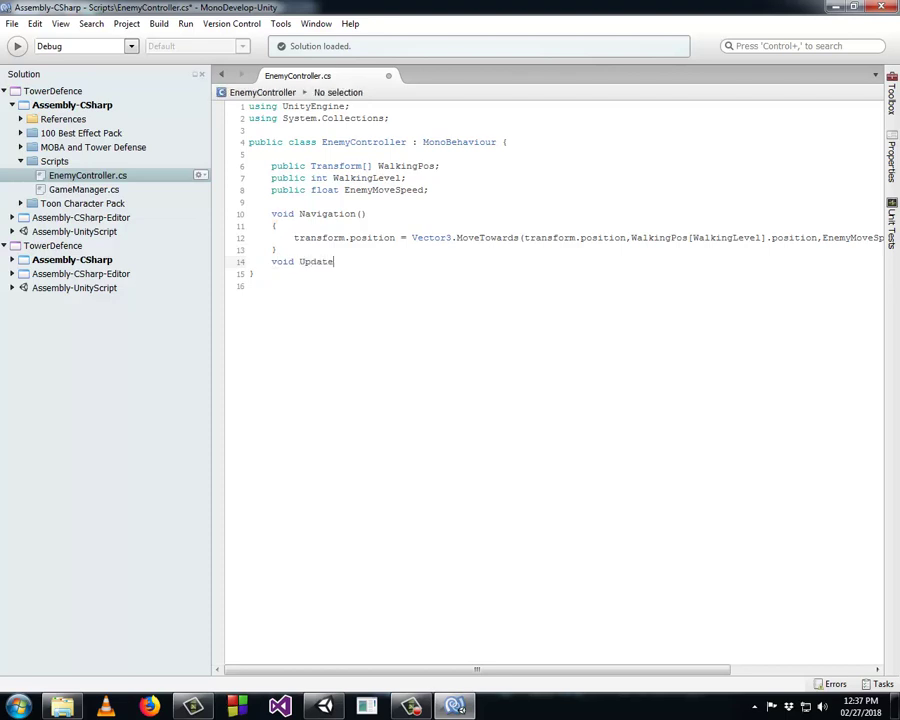
{"action": "type", "text": "()"}
{"action": "key", "text": "Return"}
{"action": "type", "text": "{"}
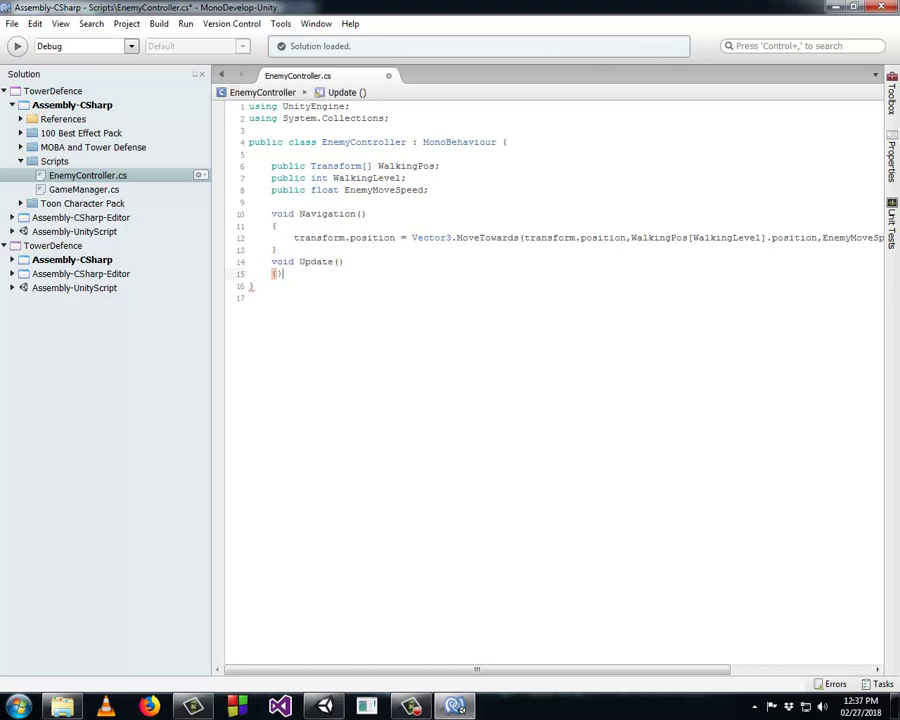
{"action": "key", "text": "Return"}
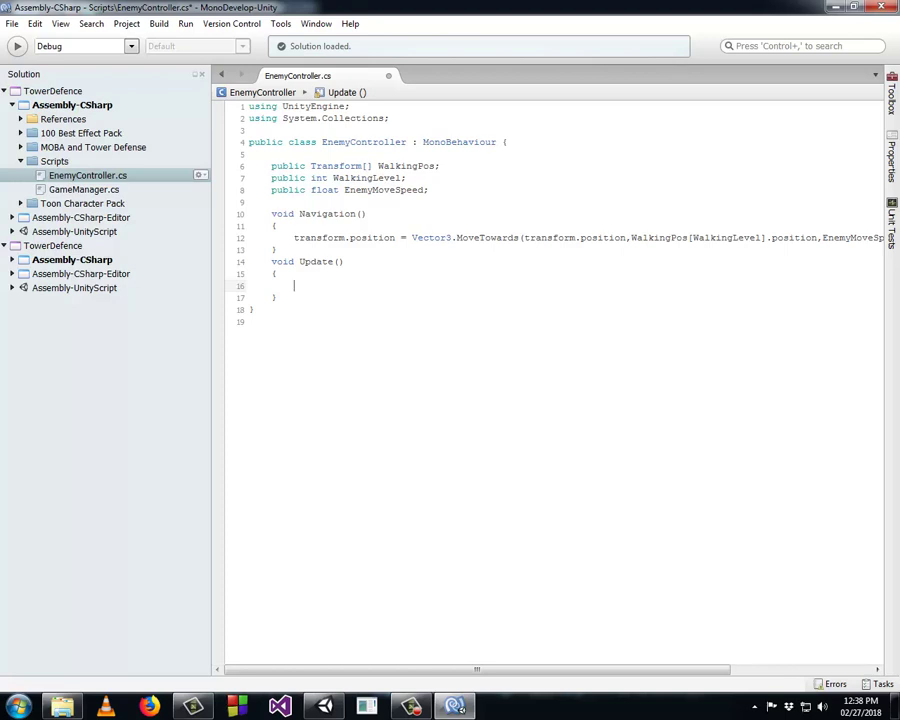
{"action": "type", "text": "Navi"}
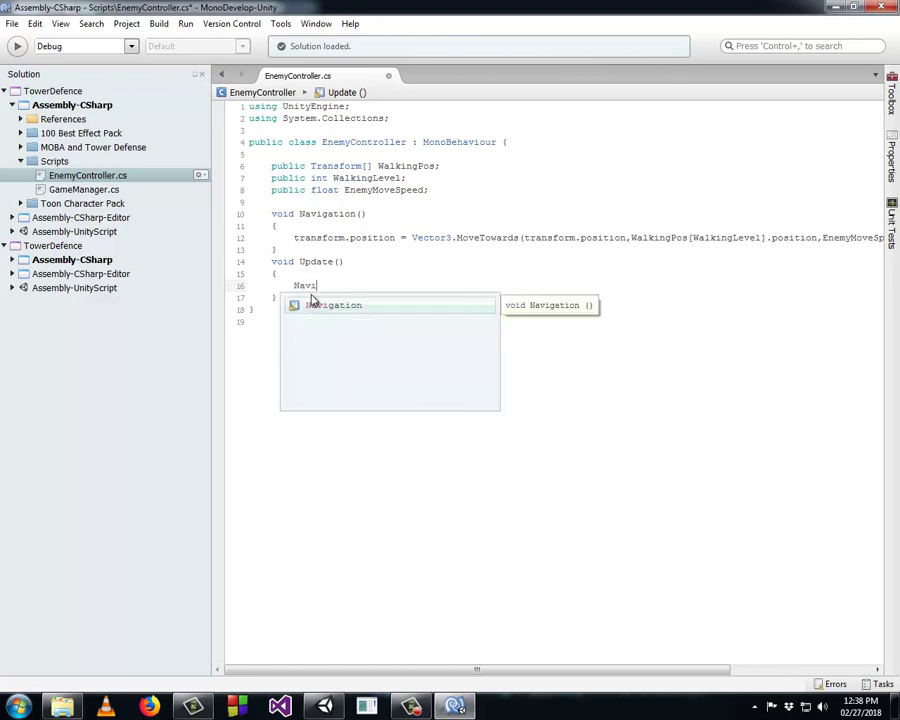
{"action": "key", "text": "Return"}
{"action": "type", "text": "()"}
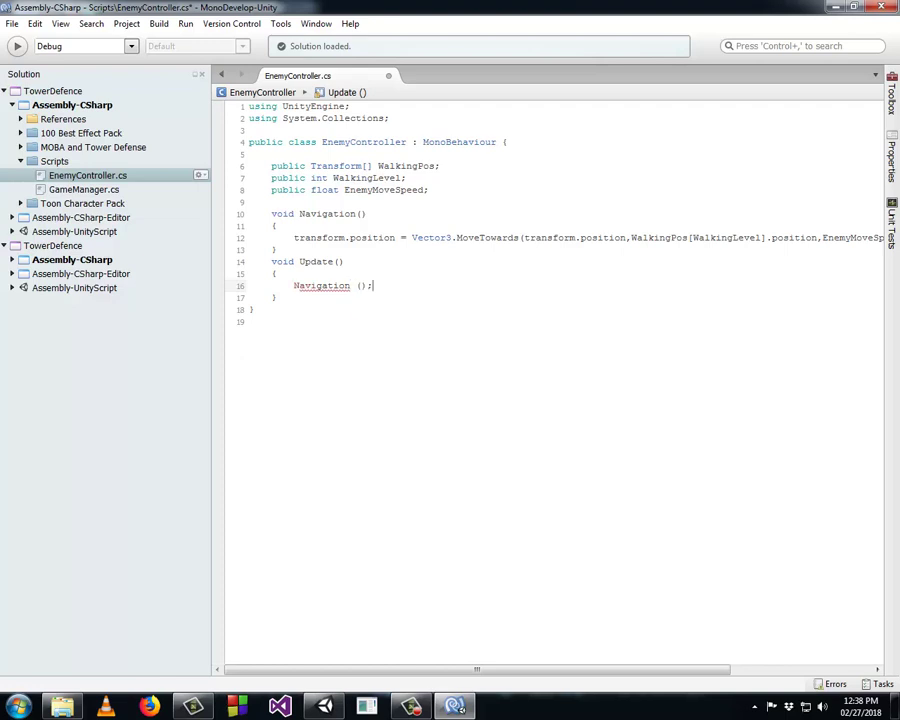
{"action": "type", "text": ";"}
{"action": "key", "text": "ctrl+s"}
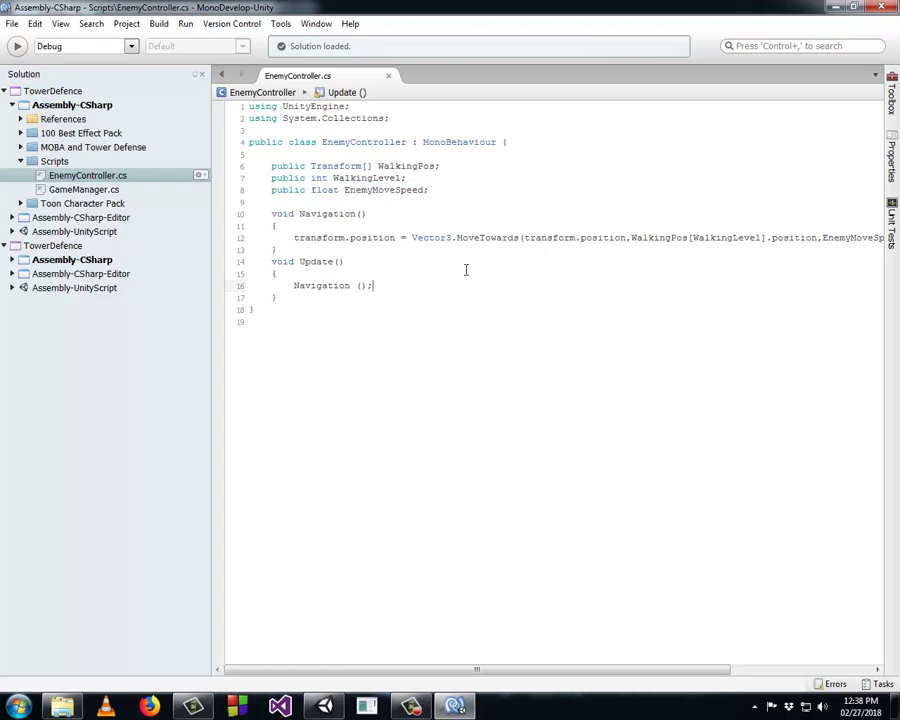
- Add the Enemy Controller component to the Undead prefab, searching 'enemy'
{"action": "left_click", "coordinate": [334, 709]}
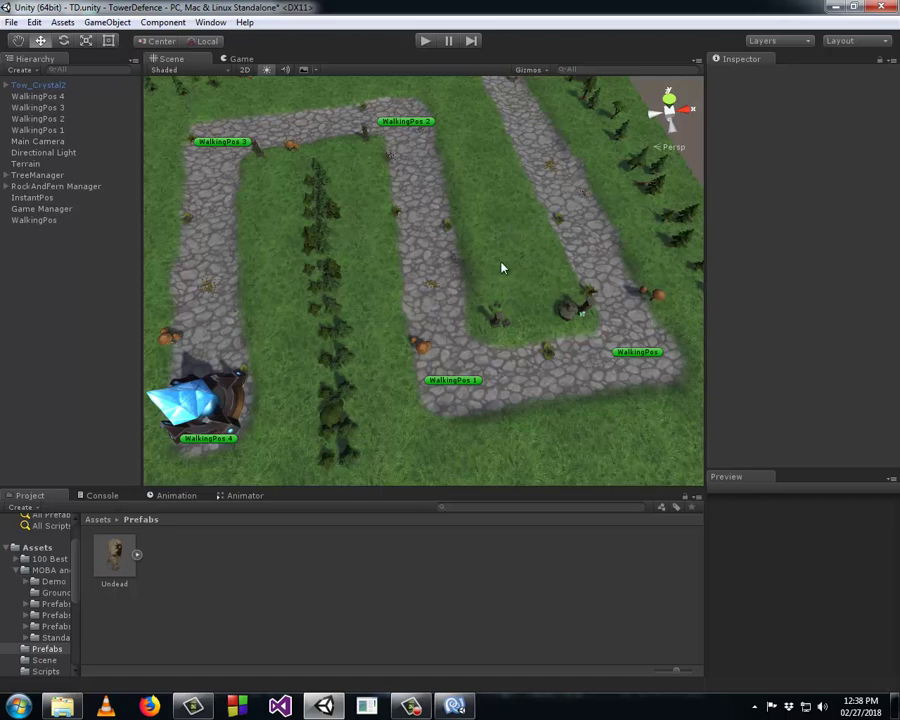
{"action": "left_click", "coordinate": [113, 575]}
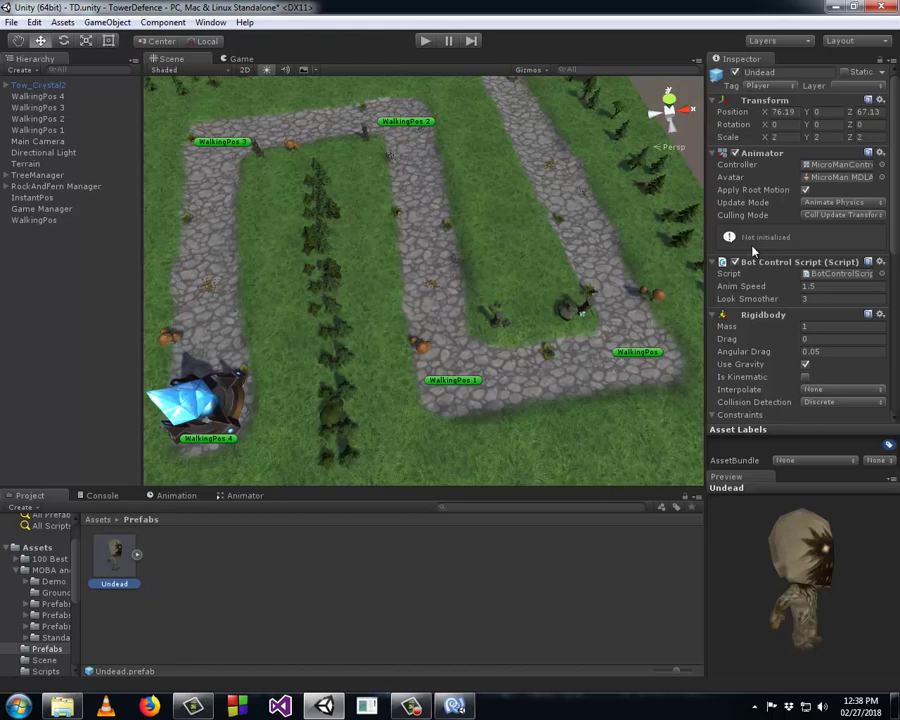
{"action": "scroll", "coordinate": [790, 180], "scroll_direction": "down", "scroll_amount": 5}
{"action": "scroll", "coordinate": [790, 180], "scroll_direction": "down", "scroll_amount": 1}
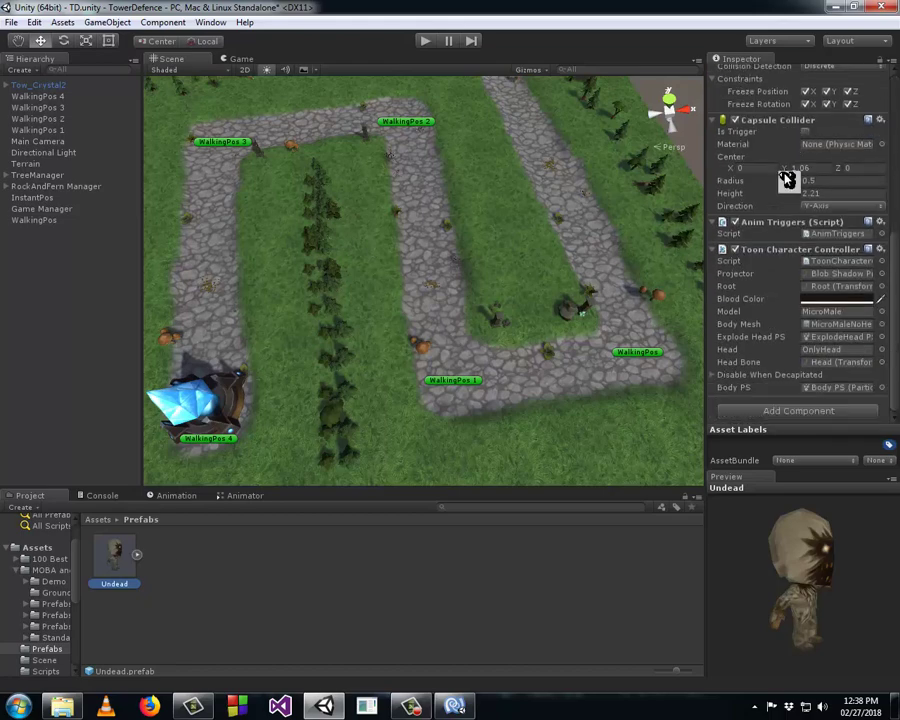
{"action": "left_click", "coordinate": [787, 414]}
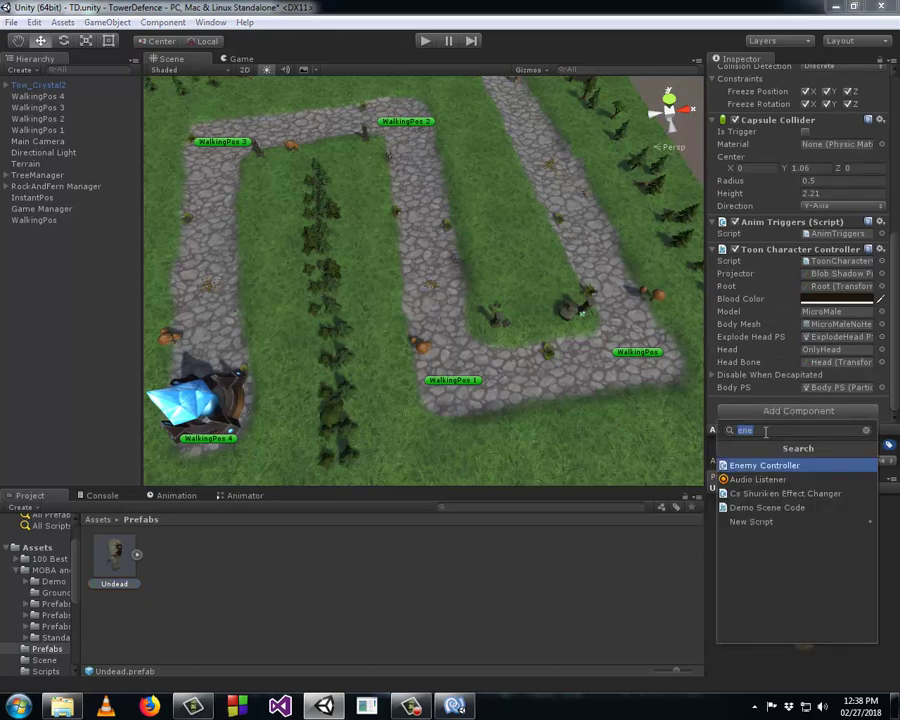
{"action": "type", "text": "enemy"}
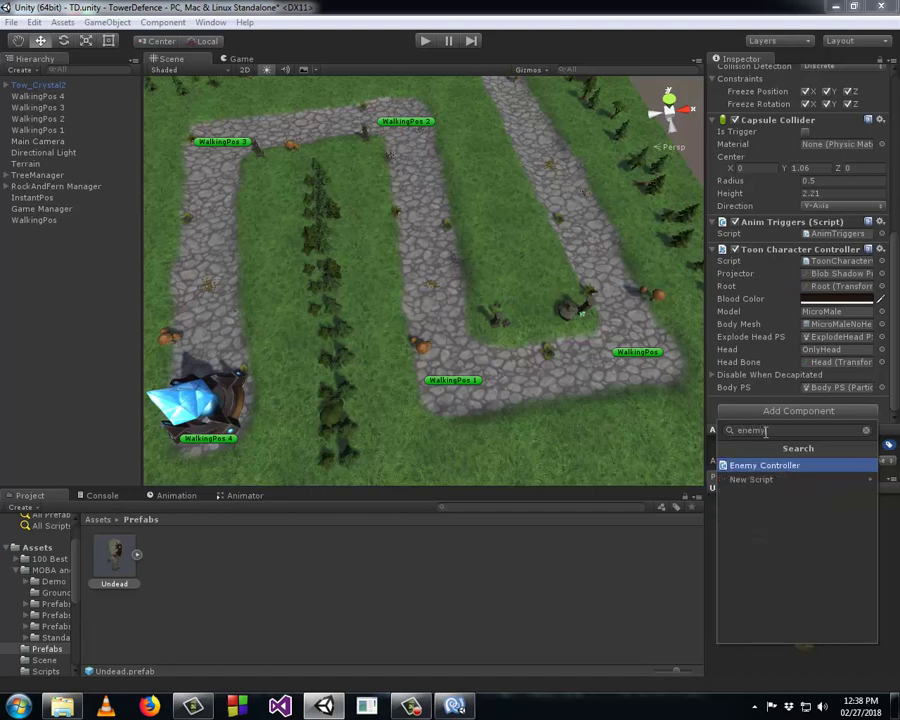
{"action": "left_click", "coordinate": [790, 465]}
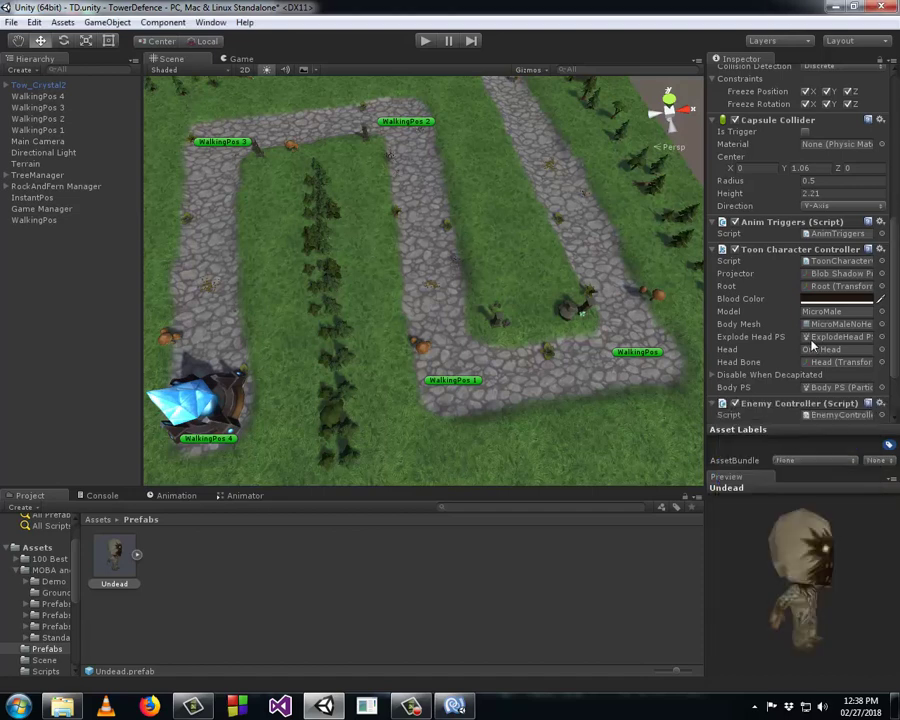
{"action": "scroll", "coordinate": [812, 345], "scroll_direction": "down", "scroll_amount": 3}
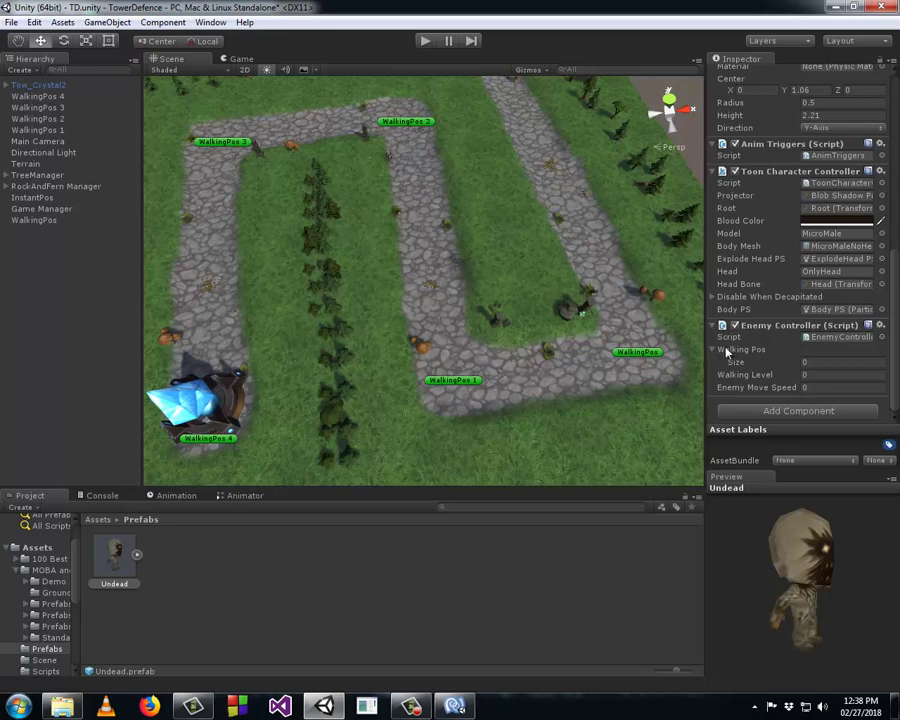
- Set the Walking Pos array size to 5 on Undead's Enemy Controller
{"action": "left_click", "coordinate": [716, 350]}
{"action": "left_click", "coordinate": [737, 362]}
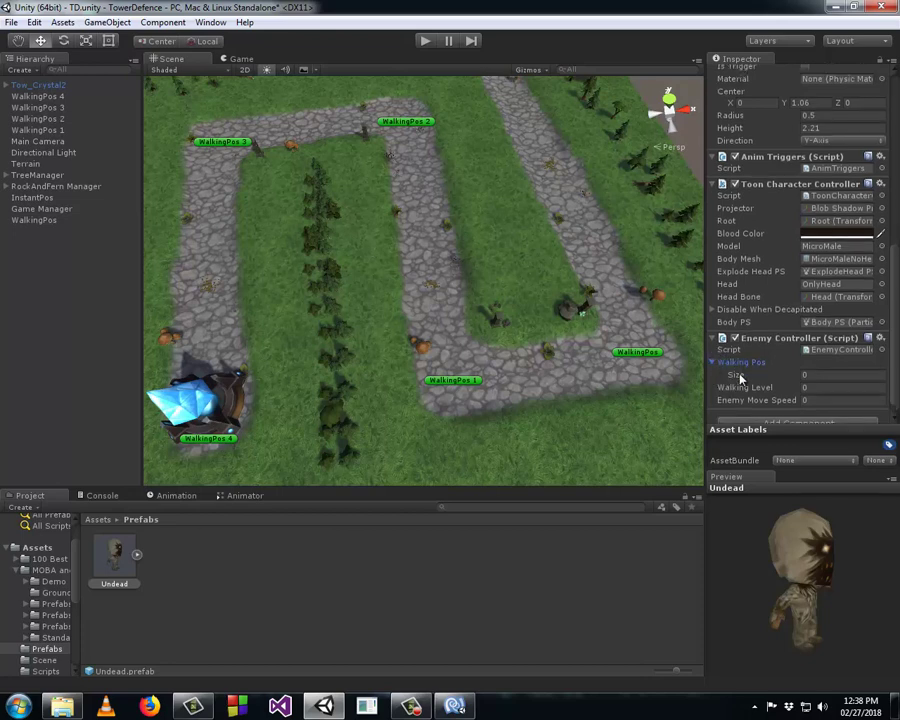
{"action": "left_click", "coordinate": [830, 374]}
{"action": "scroll", "coordinate": [826, 336], "scroll_direction": "down", "scroll_amount": 1}
{"action": "type", "text": "5"}
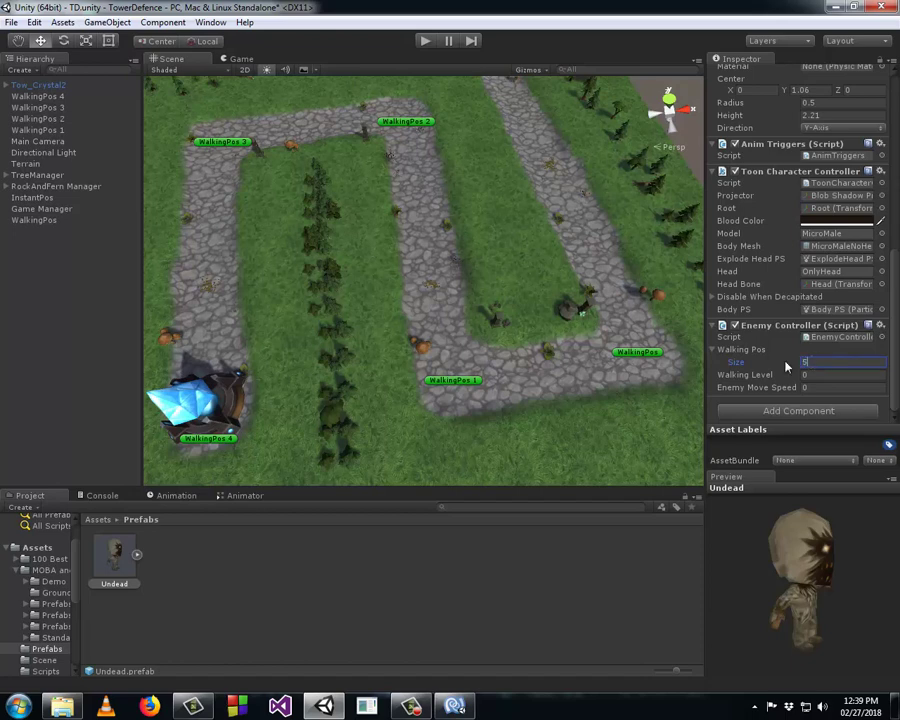
{"action": "key", "text": "Return"}
{"action": "scroll", "coordinate": [786, 300], "scroll_direction": "down", "scroll_amount": 2}
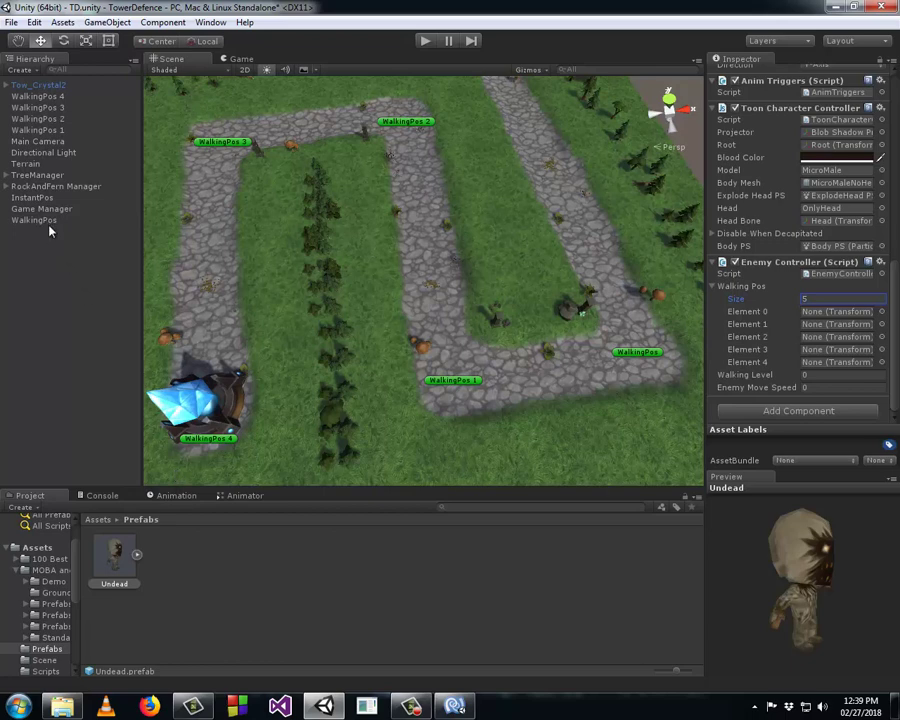
{"action": "left_click_drag", "start_coordinate": [40, 226], "coordinate": [822, 362]}
- Create an empty GameObject named EnemyWalking Manager
{"action": "left_click", "coordinate": [107, 22]}
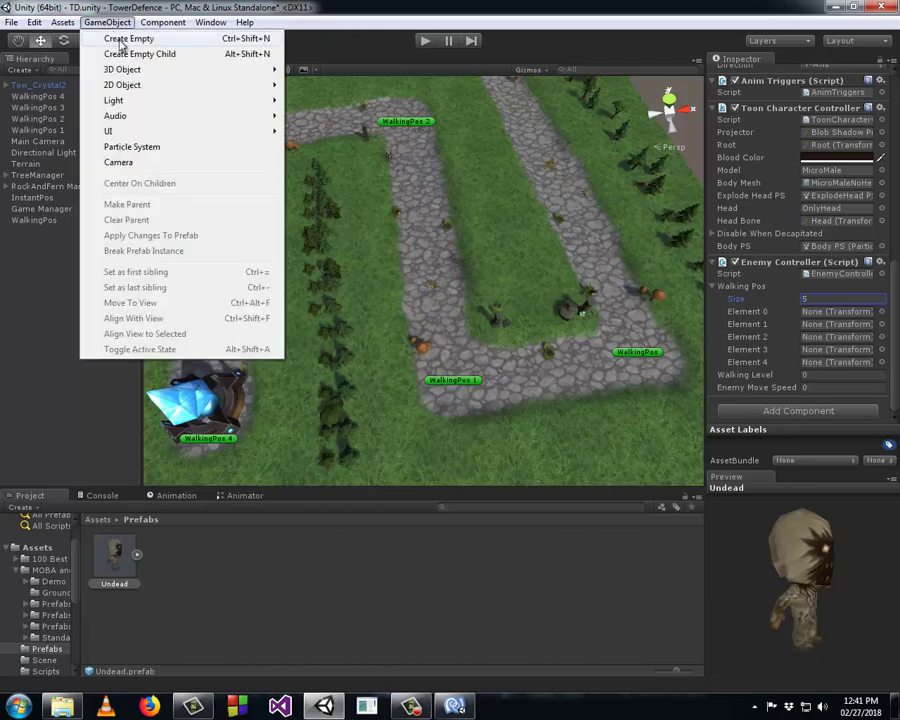
{"action": "left_click", "coordinate": [121, 39]}
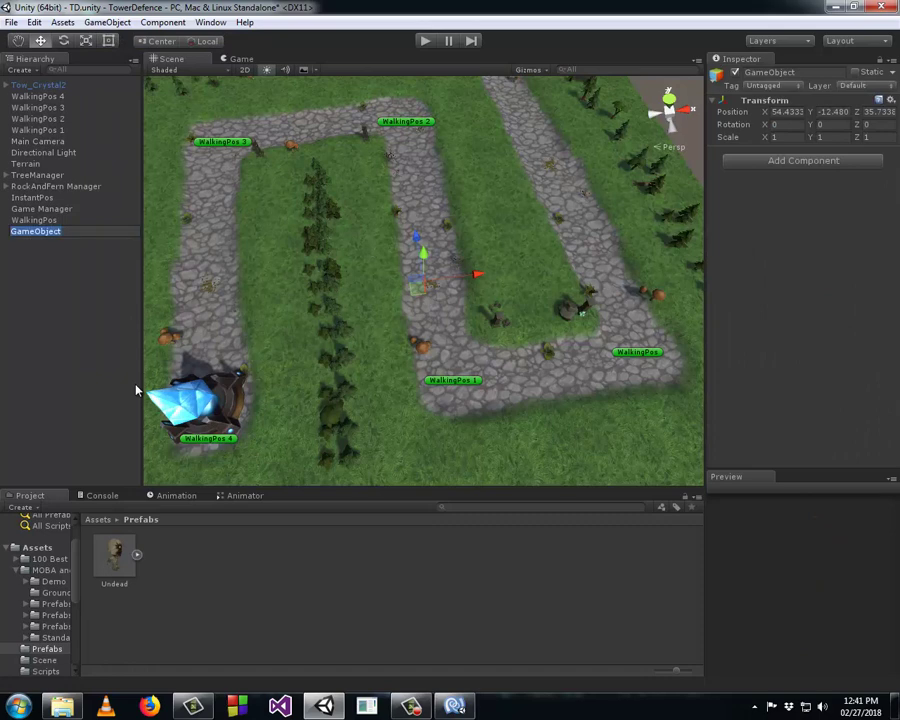
{"action": "type", "text": "EnemyW"}
{"action": "type", "text": "alking Ma"}
{"action": "type", "text": "nager"}
{"action": "key", "text": "Return"}
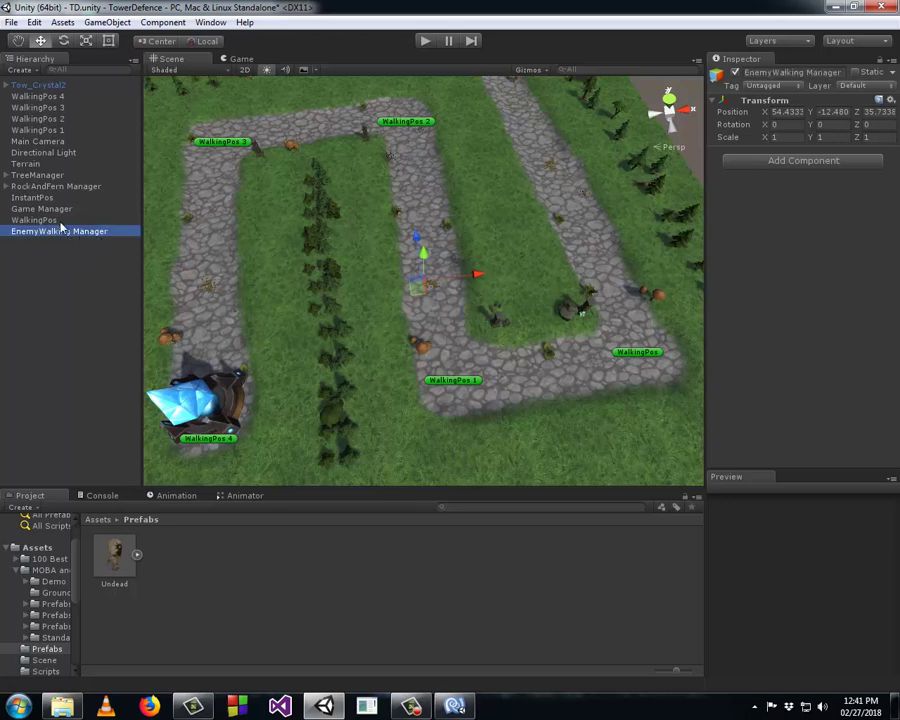
- Parent WalkingPos and WalkingPos 1–4 under EnemyWalking Manager in the Hierarchy
{"action": "left_click", "coordinate": [38, 220]}
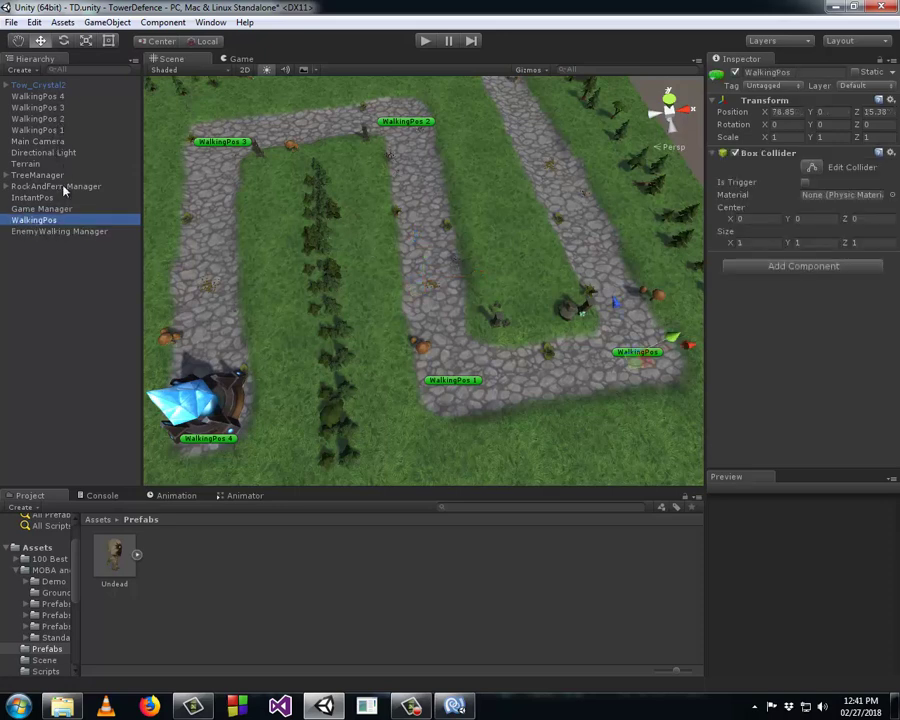
{"action": "left_click_drag", "start_coordinate": [35, 226], "coordinate": [35, 233]}
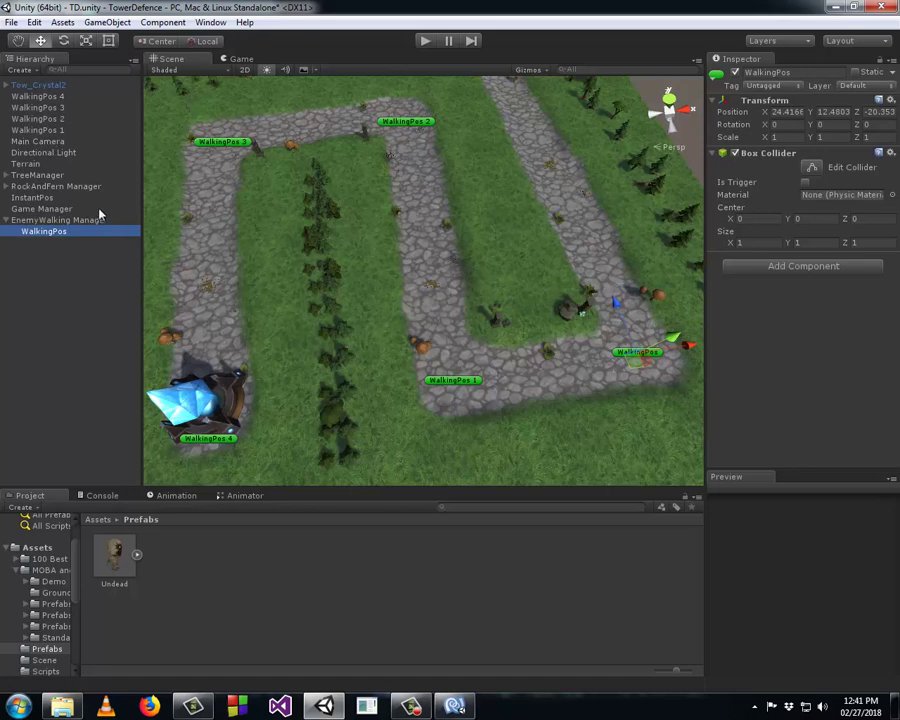
{"action": "left_click", "coordinate": [55, 96]}
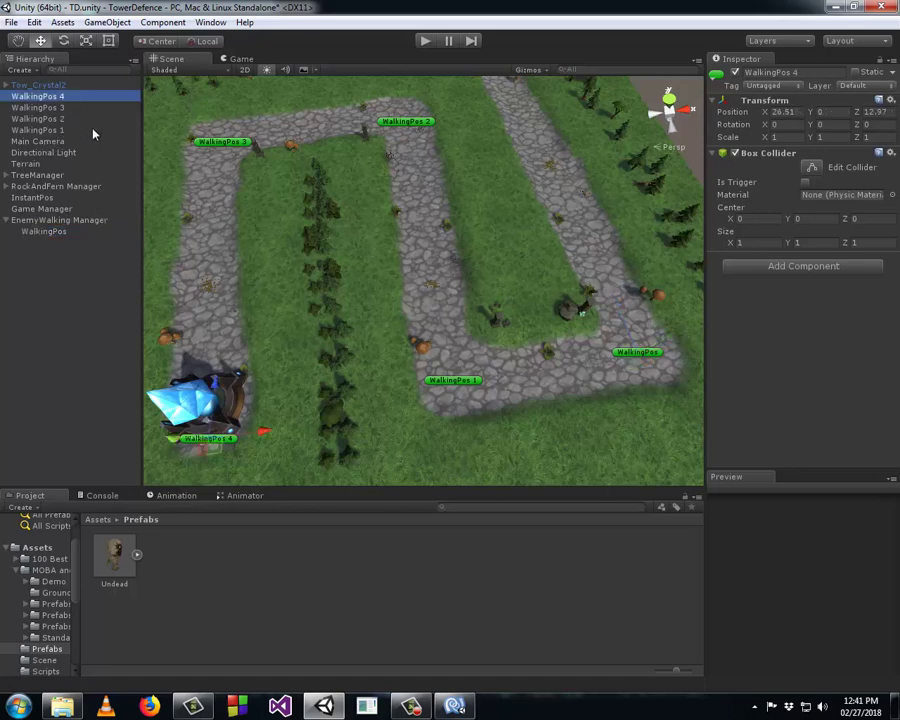
{"action": "left_click", "coordinate": [60, 130], "text": "shift"}
{"action": "left_click_drag", "start_coordinate": [62, 138], "coordinate": [88, 222]}
{"action": "left_click", "coordinate": [59, 177]}
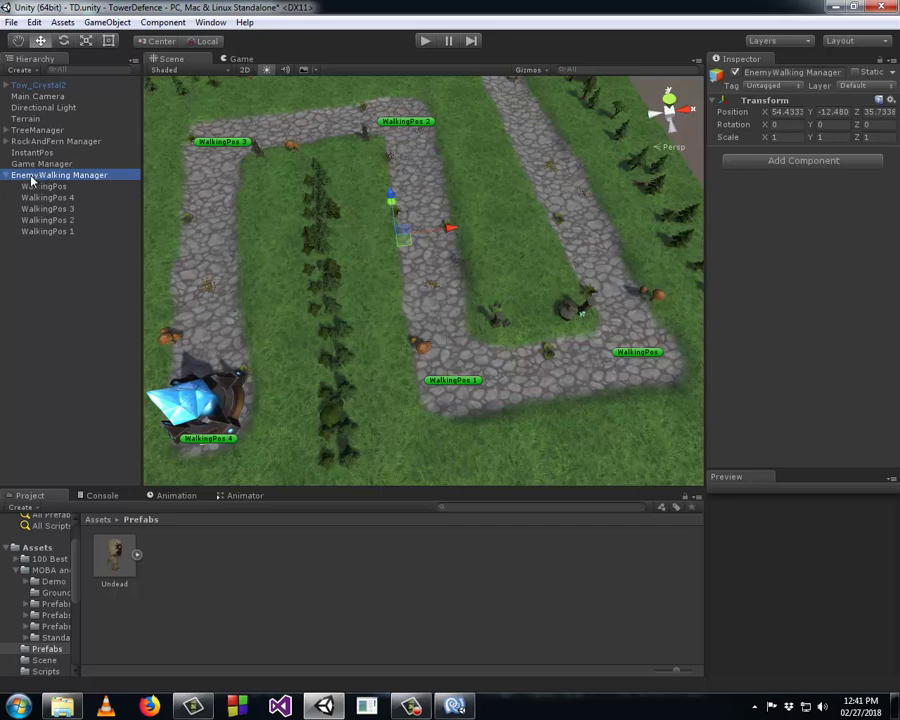
{"action": "left_click_drag", "start_coordinate": [33, 179], "coordinate": [181, 556]}
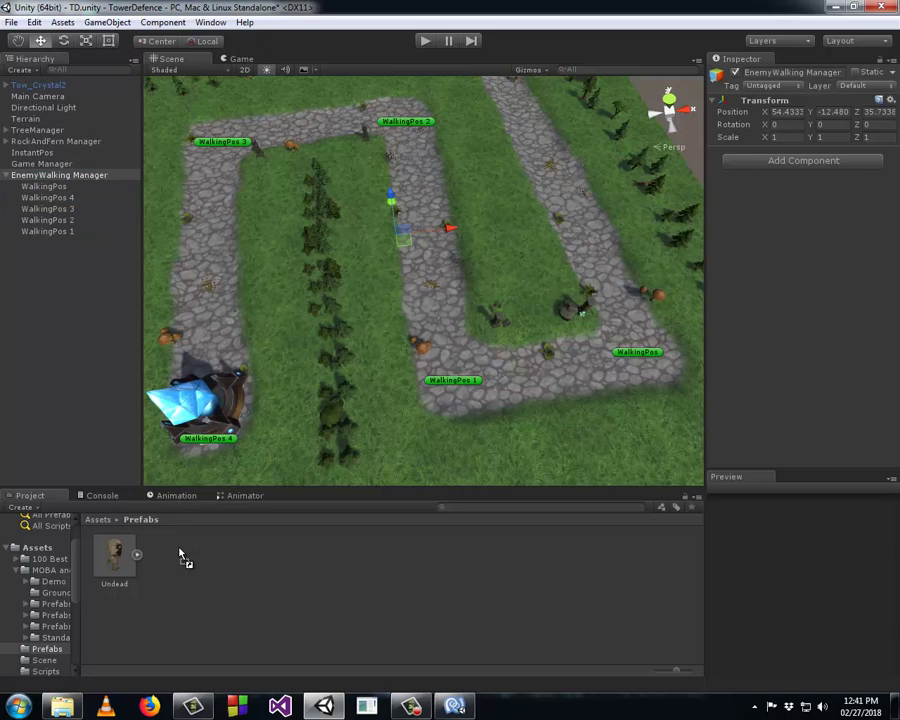
- Save EnemyWalking Manager as a prefab in the Prefabs folder, then reselect the Undead prefab
{"action": "left_click_drag", "start_coordinate": [181, 556], "coordinate": [180, 555]}
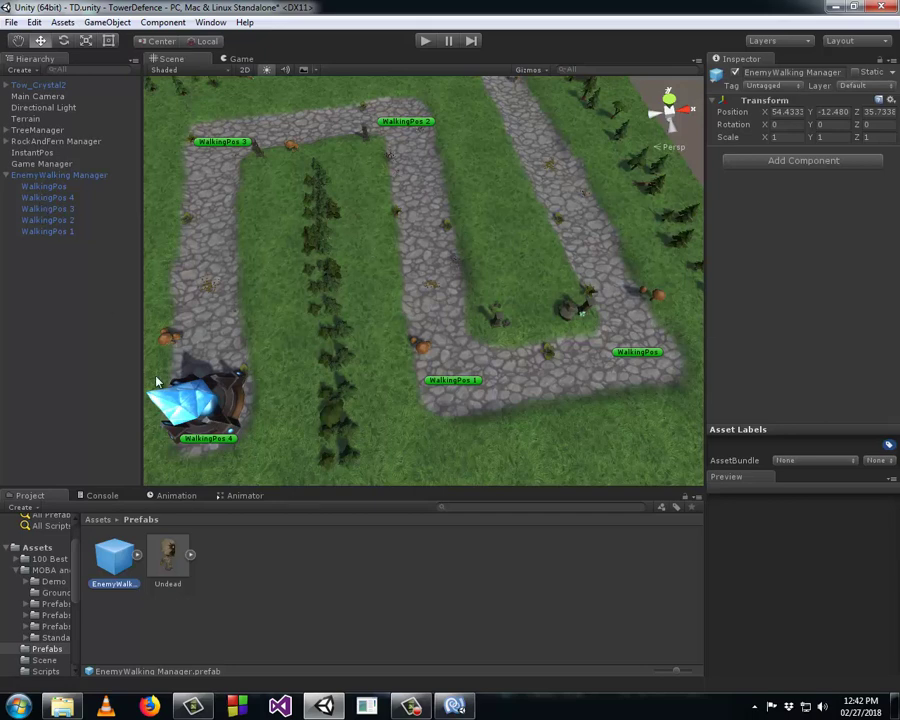
{"action": "left_click", "coordinate": [171, 570]}
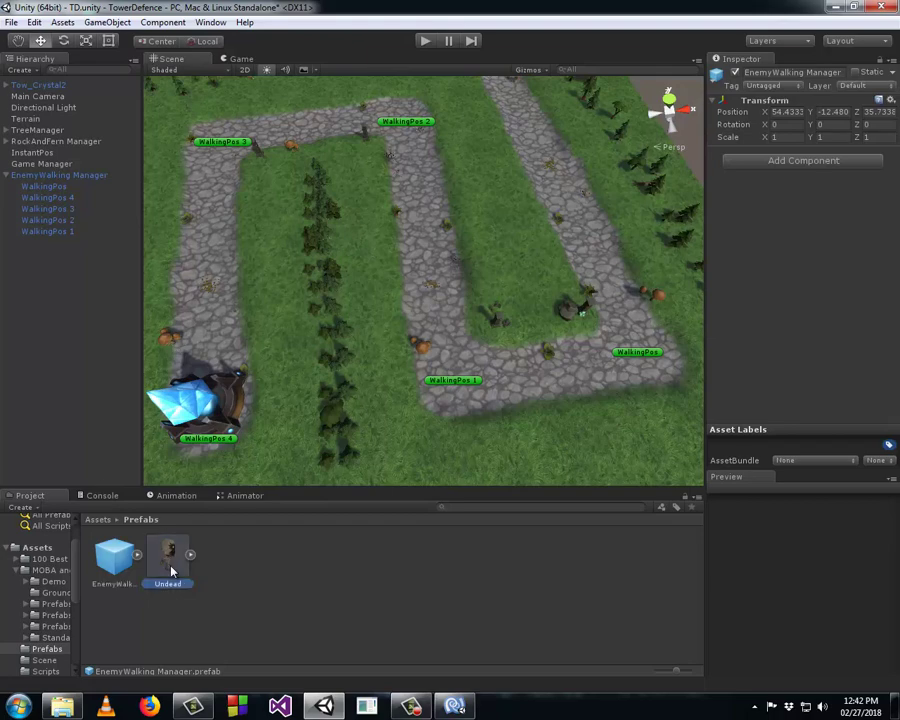
{"action": "scroll", "coordinate": [810, 260], "scroll_direction": "down", "scroll_amount": 5}
{"action": "scroll", "coordinate": [810, 262], "scroll_direction": "down", "scroll_amount": 4}
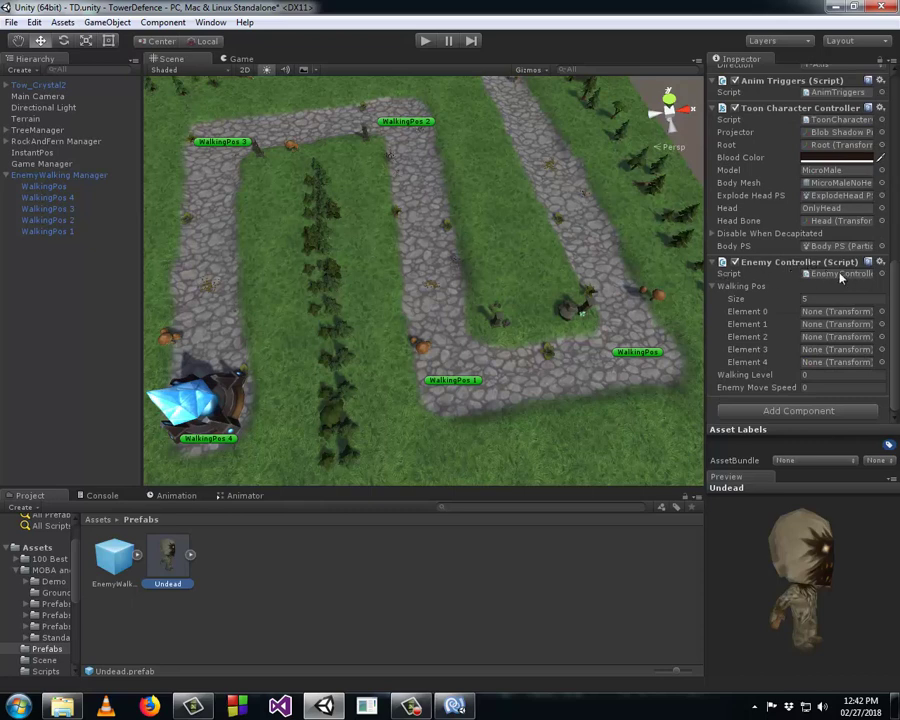
- Expand the EnemyWalking Manager prefab and drag WalkingPos, WalkingPos 4, 3 and 2 into Elements 0–3
{"action": "left_click", "coordinate": [138, 558]}
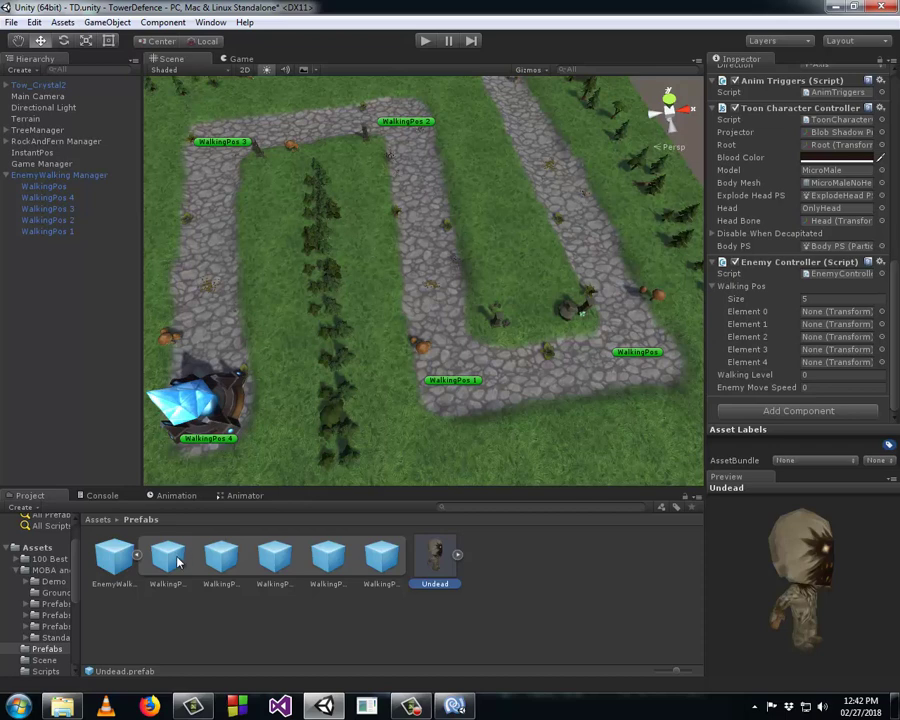
{"action": "mouse_move", "coordinate": [178, 562]}
{"action": "left_mouse_down"}
{"action": "mouse_move", "coordinate": [833, 318]}
{"action": "mouse_move", "coordinate": [810, 316]}
{"action": "left_mouse_up"}
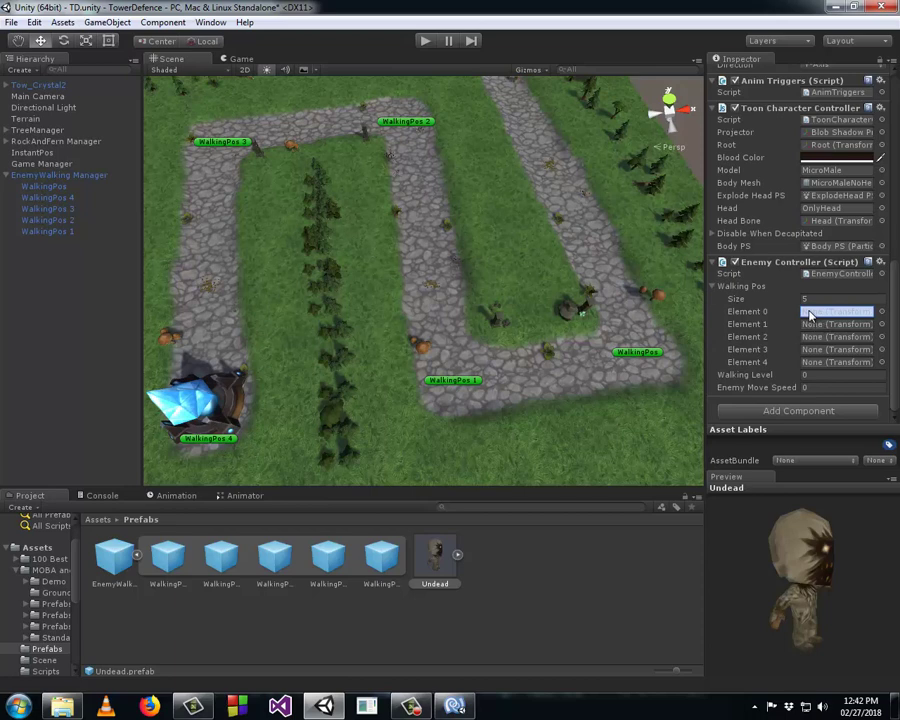
{"action": "left_click_drag", "start_coordinate": [810, 316], "coordinate": [809, 315]}
{"action": "left_click_drag", "start_coordinate": [228, 560], "coordinate": [836, 324]}
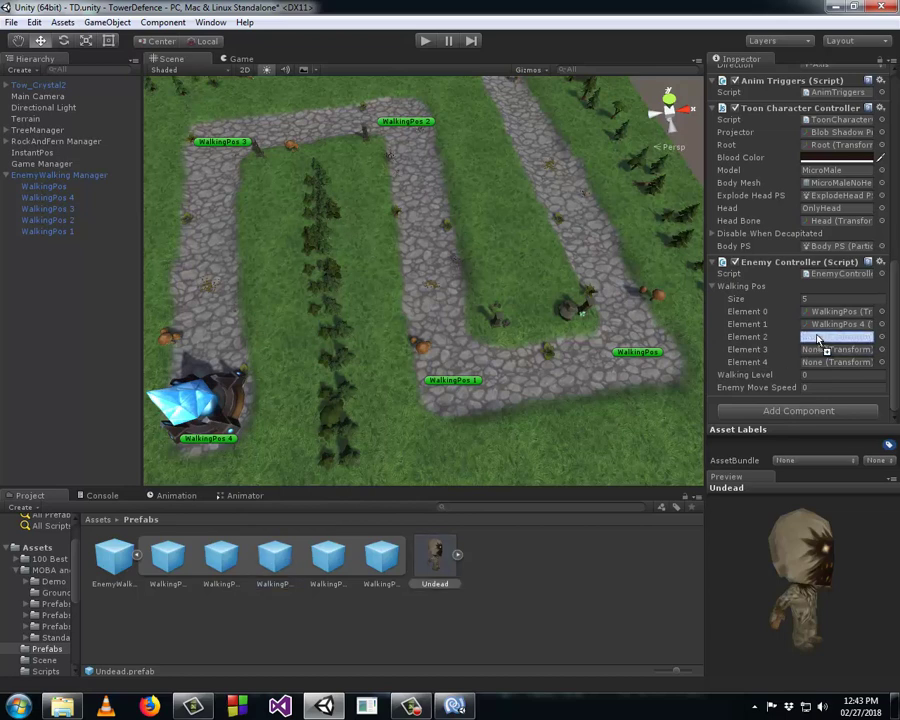
{"action": "left_click_drag", "start_coordinate": [275, 565], "coordinate": [836, 340]}
{"action": "mouse_move", "coordinate": [328, 560]}
{"action": "left_mouse_down"}
{"action": "mouse_move", "coordinate": [826, 364]}
{"action": "mouse_move", "coordinate": [836, 349]}
{"action": "left_mouse_up"}
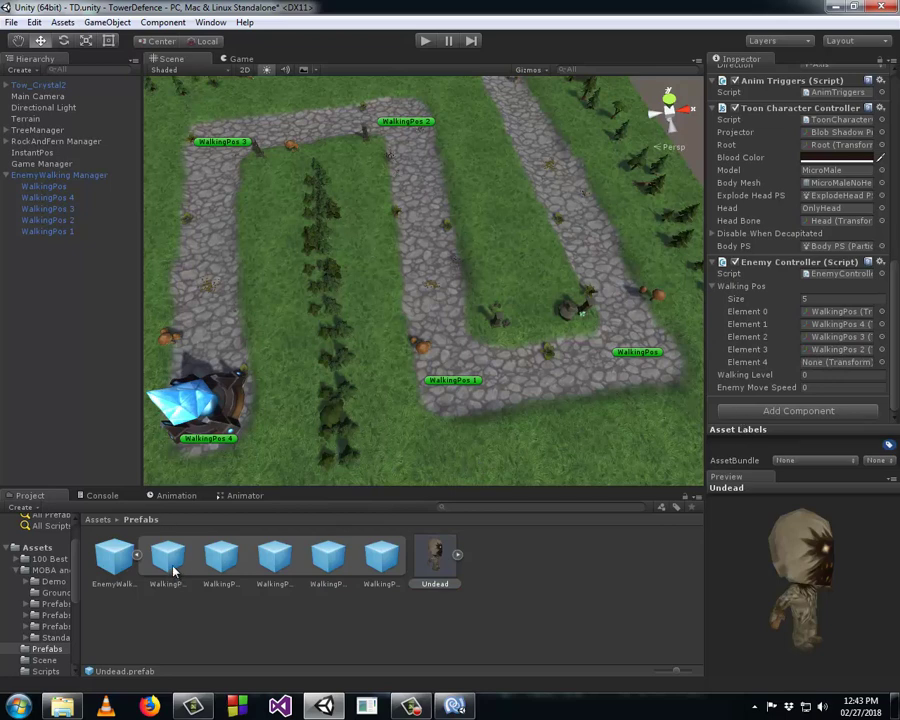
{"action": "mouse_move", "coordinate": [172, 566]}
{"action": "left_mouse_down"}
{"action": "mouse_move", "coordinate": [807, 318]}
{"action": "mouse_move", "coordinate": [840, 326]}
{"action": "left_mouse_up"}
- Drag waypoints into Walking Pos Elements 0–3, placing WalkingPos 4 in Element 3
{"action": "left_click_drag", "start_coordinate": [274, 556], "coordinate": [813, 343]}
{"action": "mouse_move", "coordinate": [328, 556]}
{"action": "left_mouse_down"}
{"action": "mouse_move", "coordinate": [850, 362]}
{"action": "mouse_move", "coordinate": [846, 355]}
{"action": "left_mouse_up"}
{"action": "left_click_drag", "start_coordinate": [44, 186], "coordinate": [852, 317]}
{"action": "left_click_drag", "start_coordinate": [47, 220], "coordinate": [840, 324]}
{"action": "left_click_drag", "start_coordinate": [275, 556], "coordinate": [822, 350]}
{"action": "left_click", "coordinate": [843, 350]}
{"action": "left_click_drag", "start_coordinate": [843, 350], "coordinate": [843, 350]}
- Fill Element 4, reassign Elements 1–3 with the remaining waypoints, and set Walking Level to 0
{"action": "left_click_drag", "start_coordinate": [378, 556], "coordinate": [843, 370]}
{"action": "left_click_drag", "start_coordinate": [377, 566], "coordinate": [852, 333]}
{"action": "left_click_drag", "start_coordinate": [47, 220], "coordinate": [838, 337]}
{"action": "left_click_drag", "start_coordinate": [47, 197], "coordinate": [858, 364]}
{"action": "left_click", "coordinate": [810, 375]}
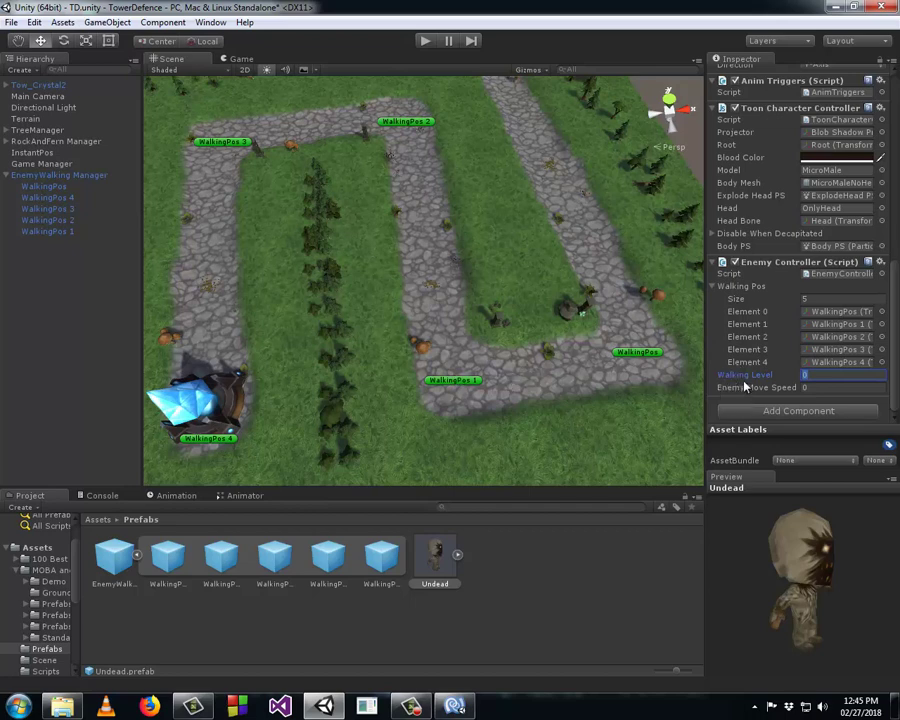
- Enter 6 in the Enemy Controller's Enemy Move Speed field
{"action": "left_click", "coordinate": [815, 390]}
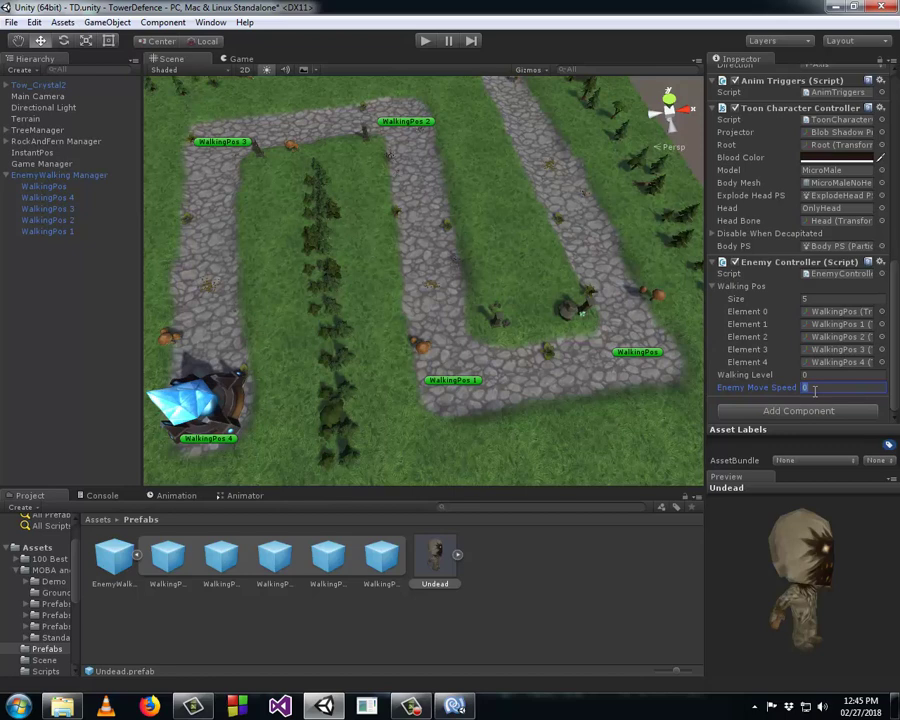
{"action": "type", "text": "6"}
- Play the game to watch Undead clones spawn, stop it, and tilt the Scene view over the path
{"action": "left_click", "coordinate": [425, 42]}
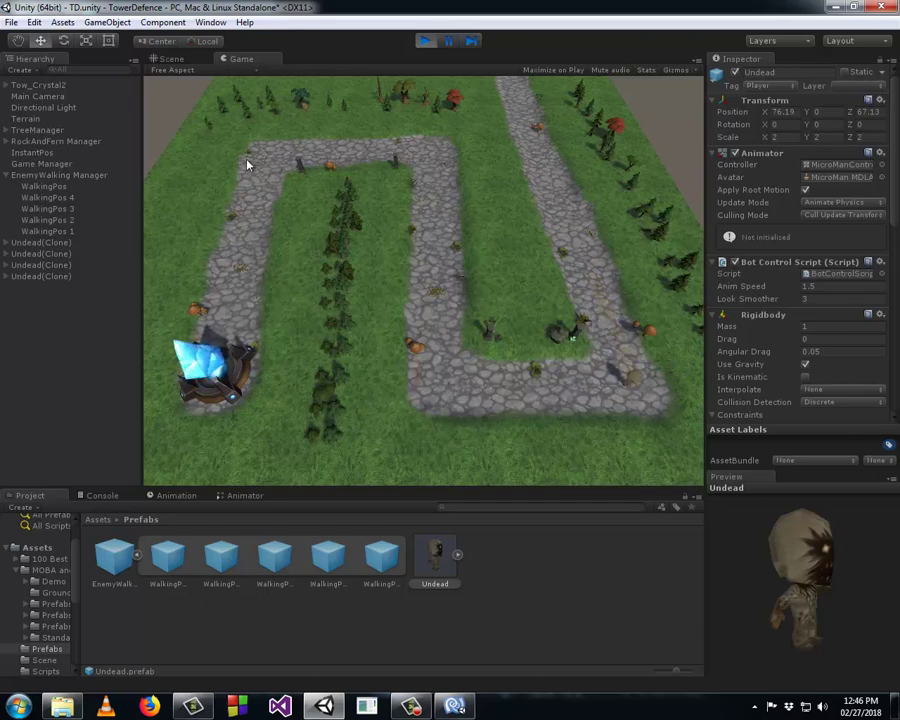
{"action": "left_click", "coordinate": [427, 44]}
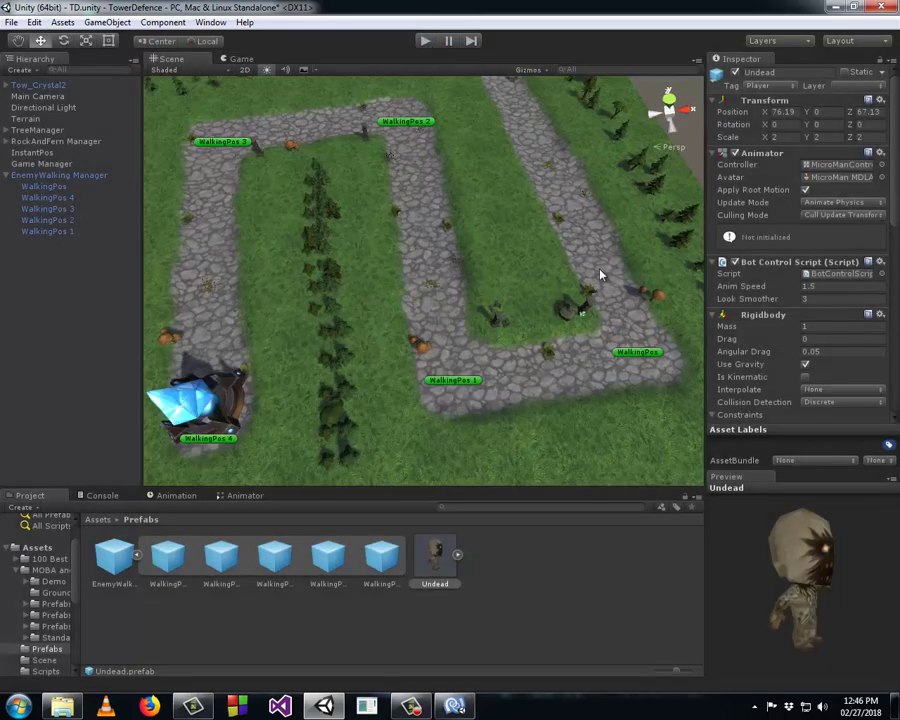
{"action": "mouse_move", "coordinate": [421, 188]}
{"action": "right_mouse_down"}
{"action": "mouse_move", "coordinate": [568, 186]}
{"action": "mouse_move", "coordinate": [583, 211]}
{"action": "right_mouse_up"}
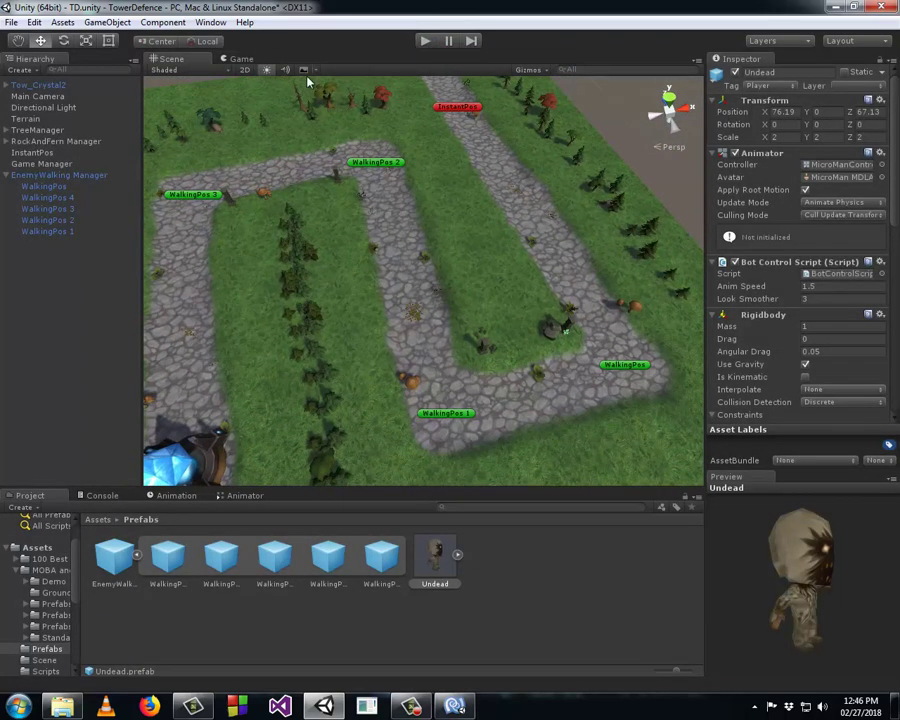
- Run the game again to watch the Undead(Clone) enemies, then exit Play mode
{"action": "left_click", "coordinate": [424, 41]}
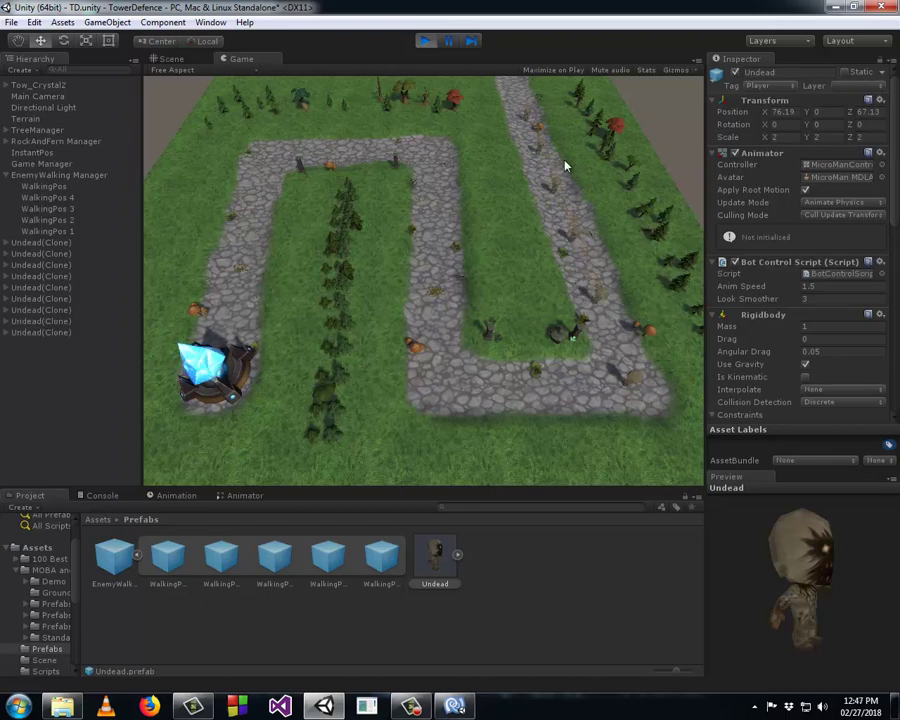
{"action": "left_click", "coordinate": [425, 41]}
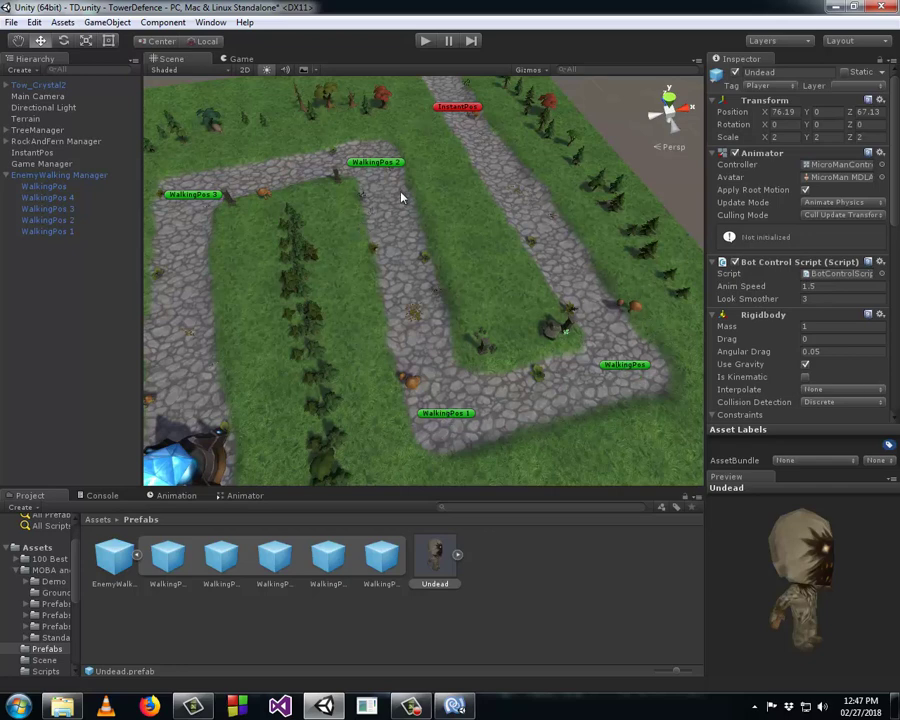
- Switch to EnemyController.cs in MonoDevelop and add an empty line below the MoveTowards statement
{"action": "left_click", "coordinate": [458, 707]}
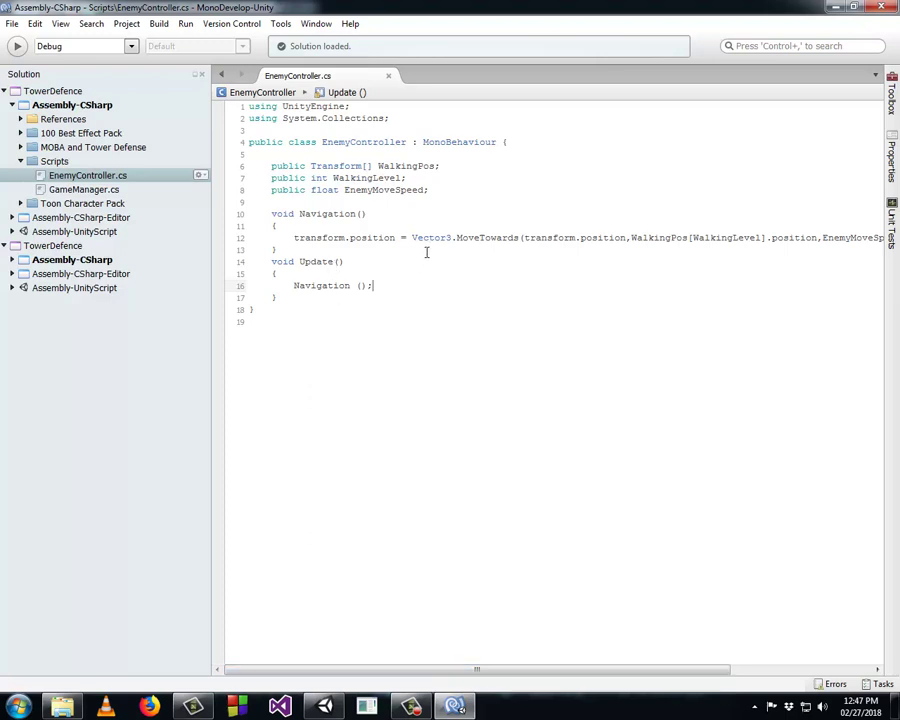
{"action": "left_click_drag", "start_coordinate": [476, 669], "coordinate": [800, 633]}
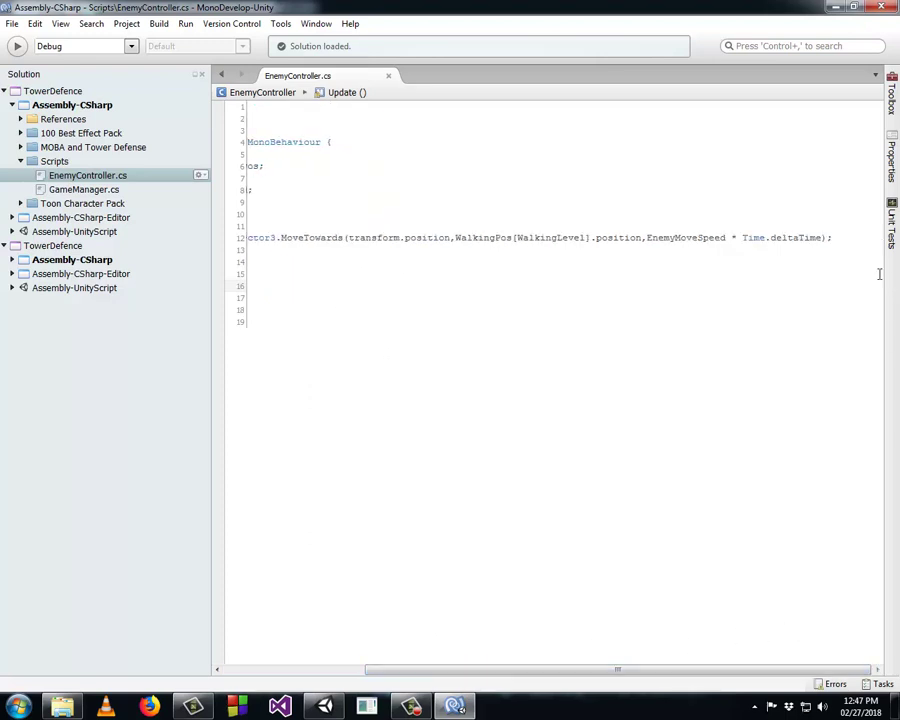
{"action": "left_click", "coordinate": [832, 240]}
{"action": "key", "text": "Return"}
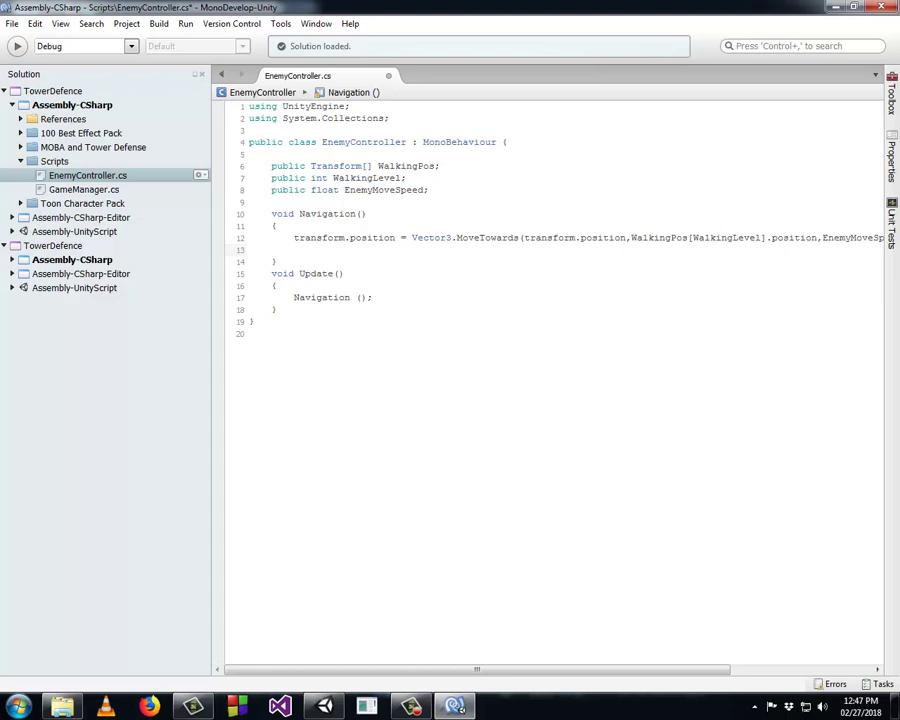
- Begin line 13 with transform.LookAt( and check the WalkingPos array declaration
{"action": "type", "text": "tr"}
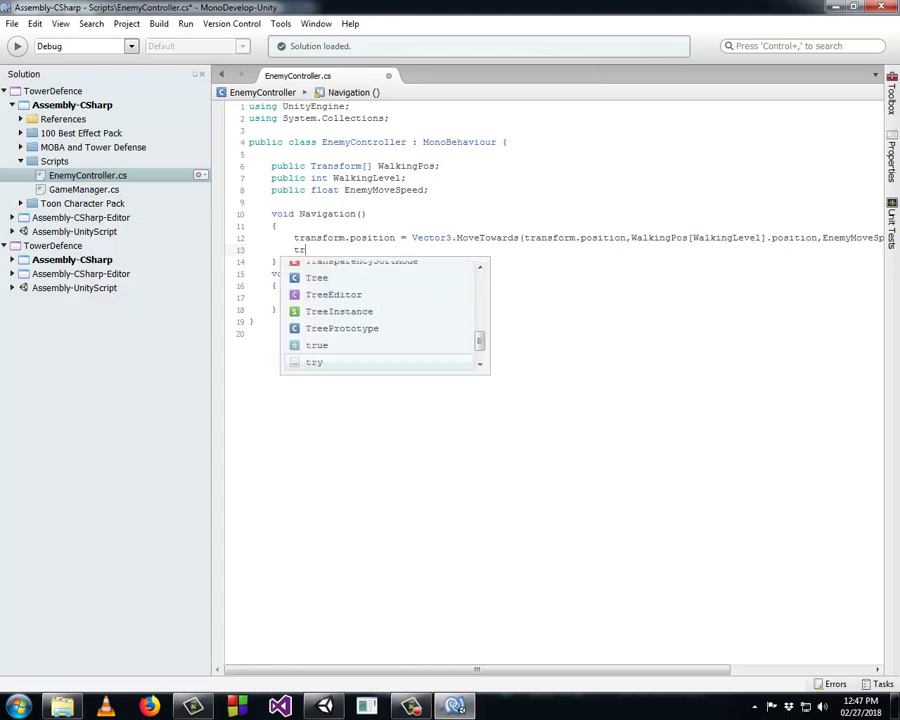
{"action": "type", "text": "ansform.lo"}
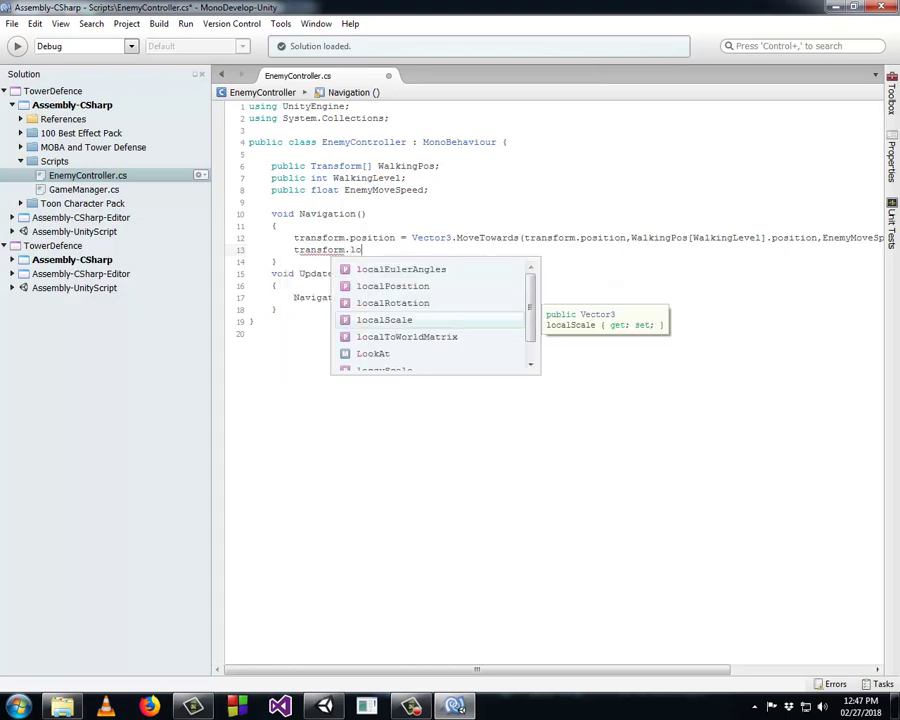
{"action": "key", "text": "Down"}
{"action": "key", "text": "Down"}
{"action": "key", "text": "Return"}
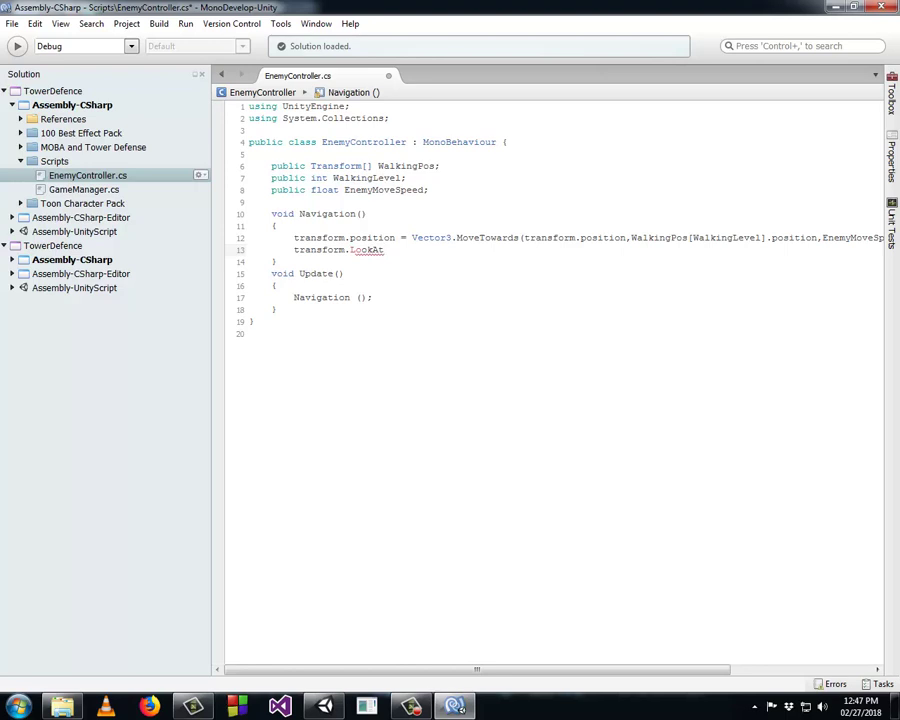
{"action": "type", "text": "("}
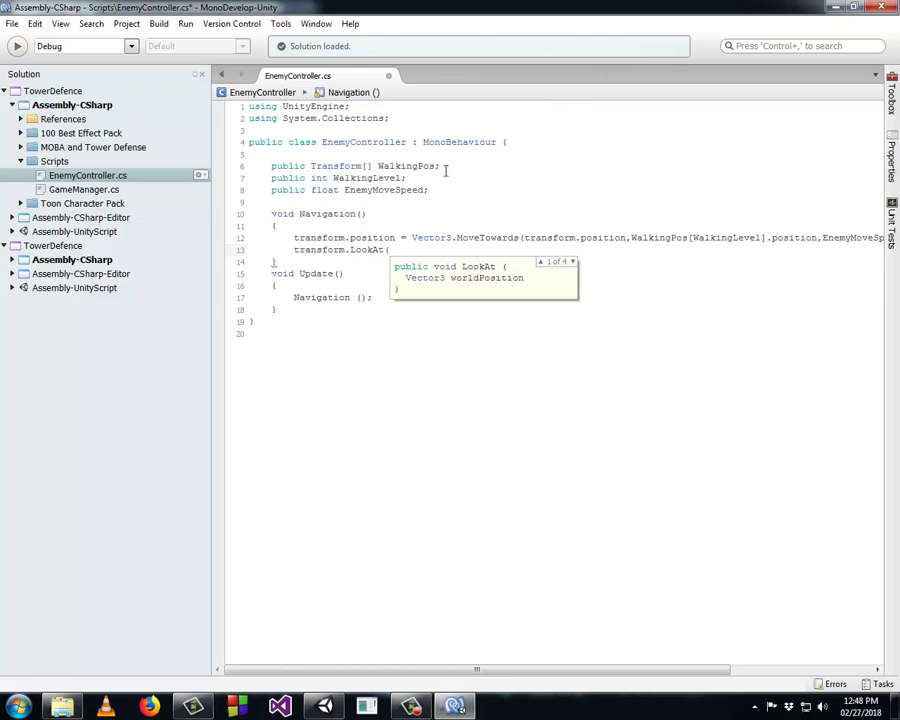
{"action": "left_click_drag", "start_coordinate": [440, 166], "coordinate": [309, 166]}
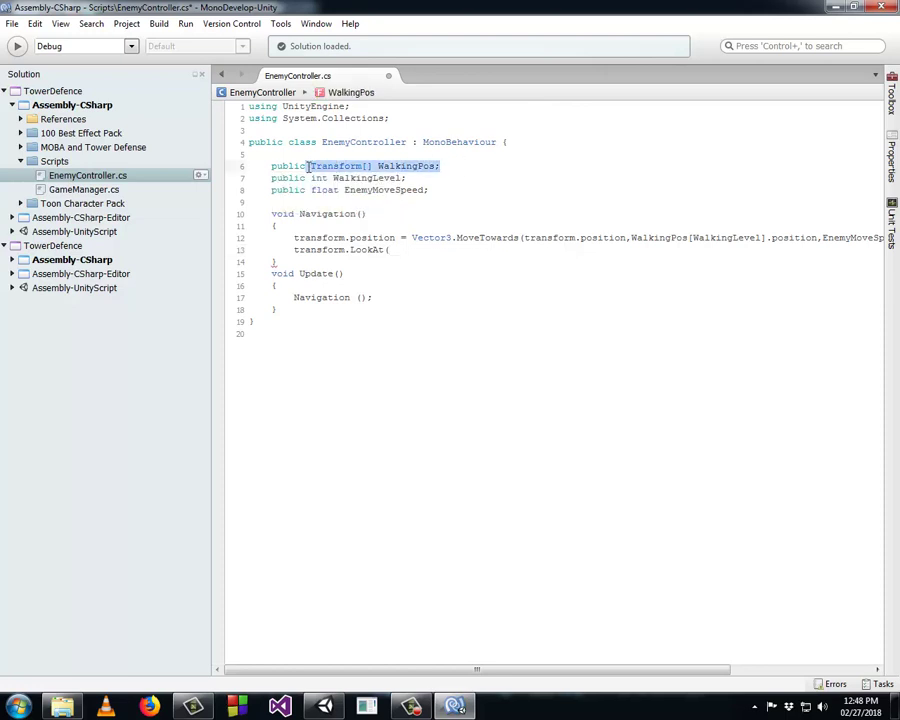
{"action": "left_click_drag", "start_coordinate": [440, 166], "coordinate": [406, 166]}
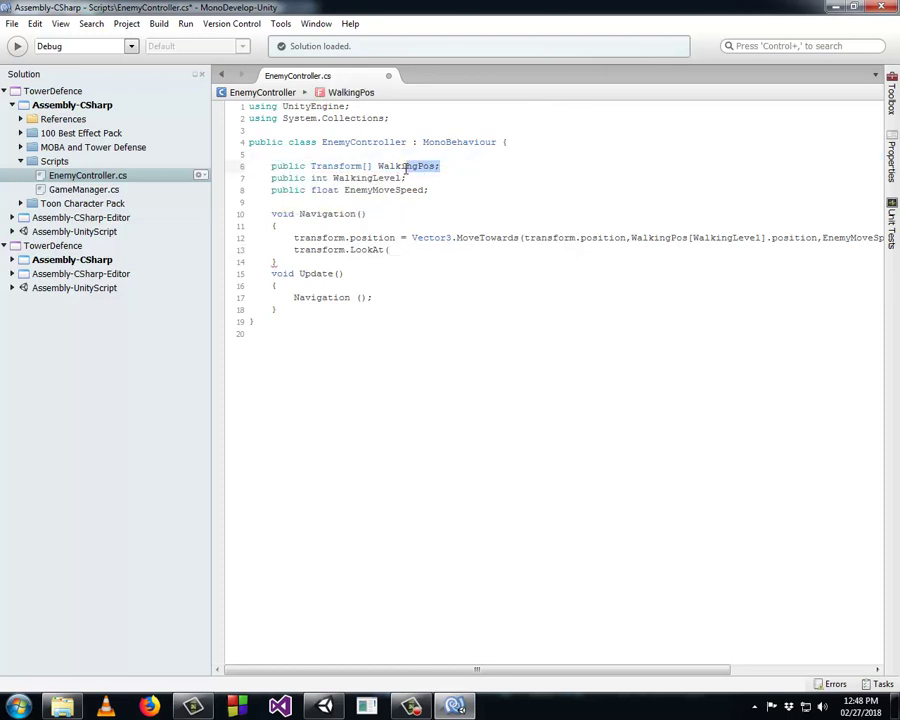
- Complete the line as transform.LookAt(WalkingPos[WalkingLevel].position);
{"action": "left_click", "coordinate": [430, 251]}
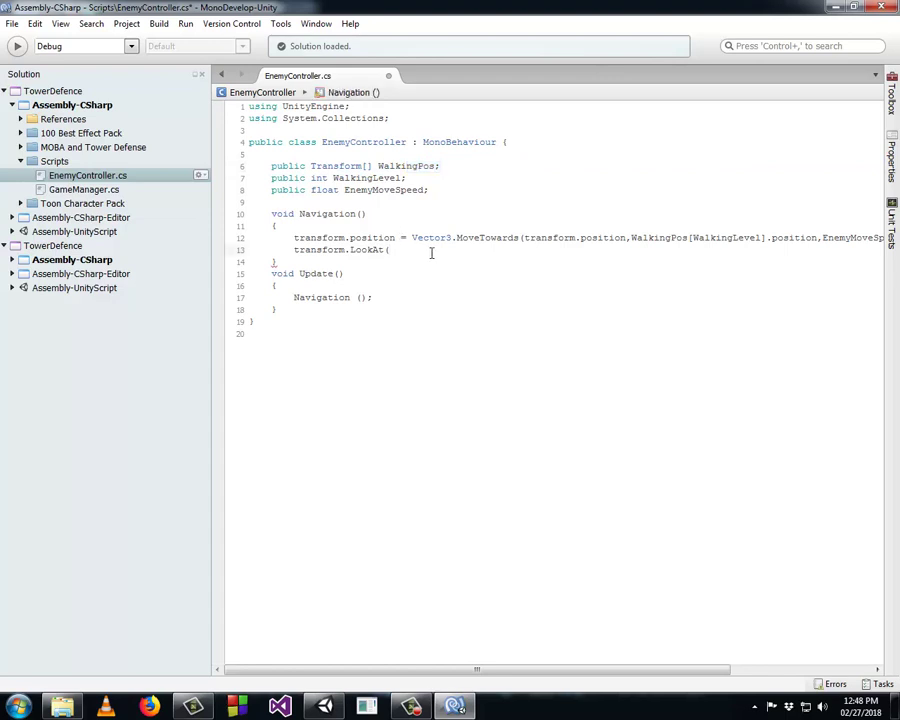
{"action": "type", "text": "walkin"}
{"action": "key", "text": "Return"}
{"action": "type", "text": "["}
{"action": "type", "text": "walk"}
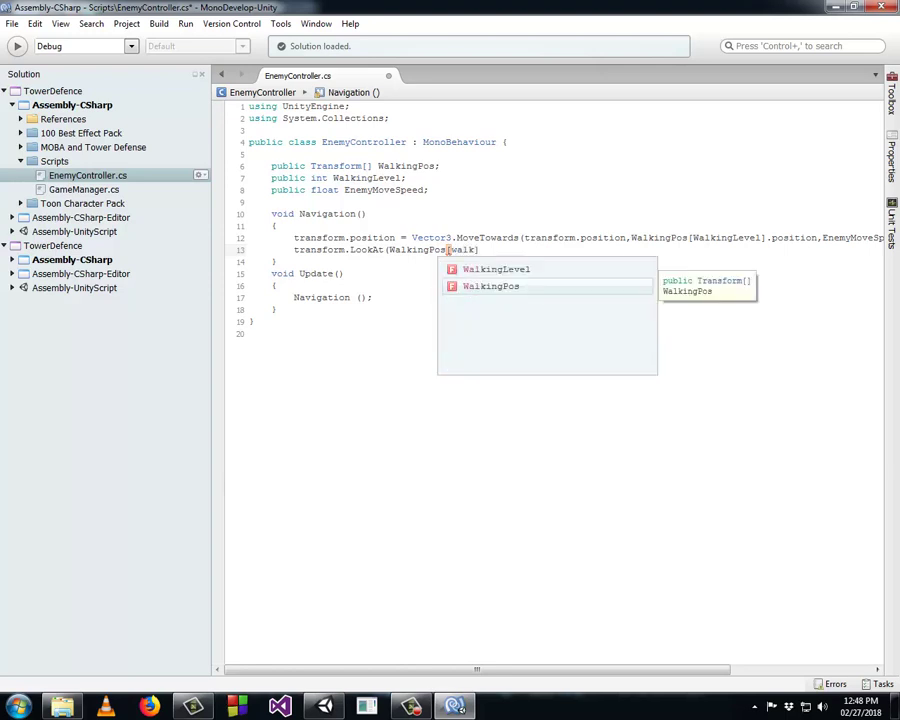
{"action": "key", "text": "Up"}
{"action": "key", "text": "Return"}
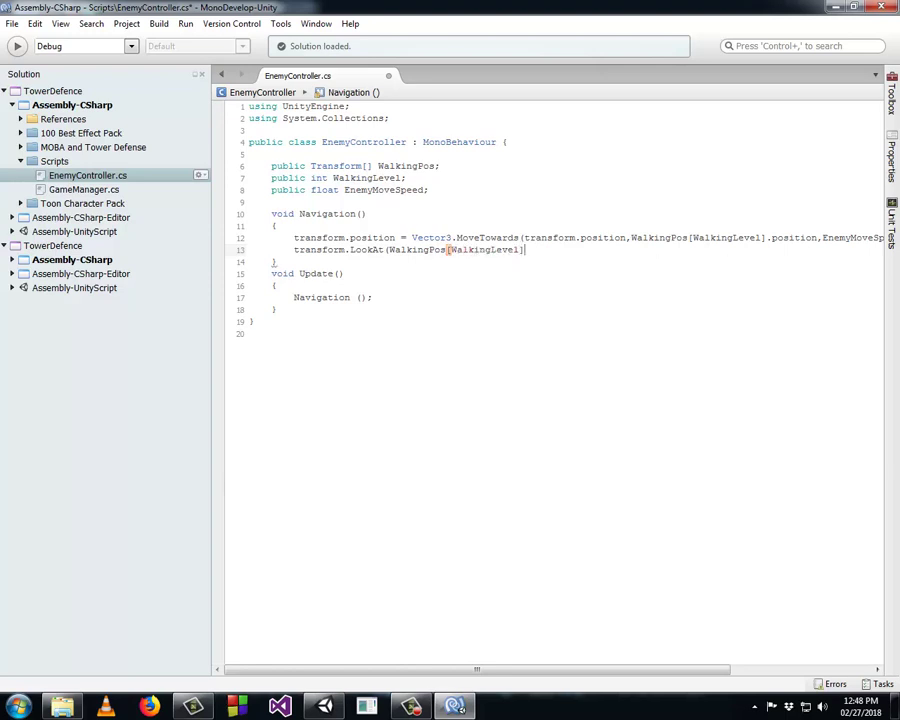
{"action": "type", "text": ".po"}
{"action": "key", "text": "Return"}
{"action": "type", "text": ");"}
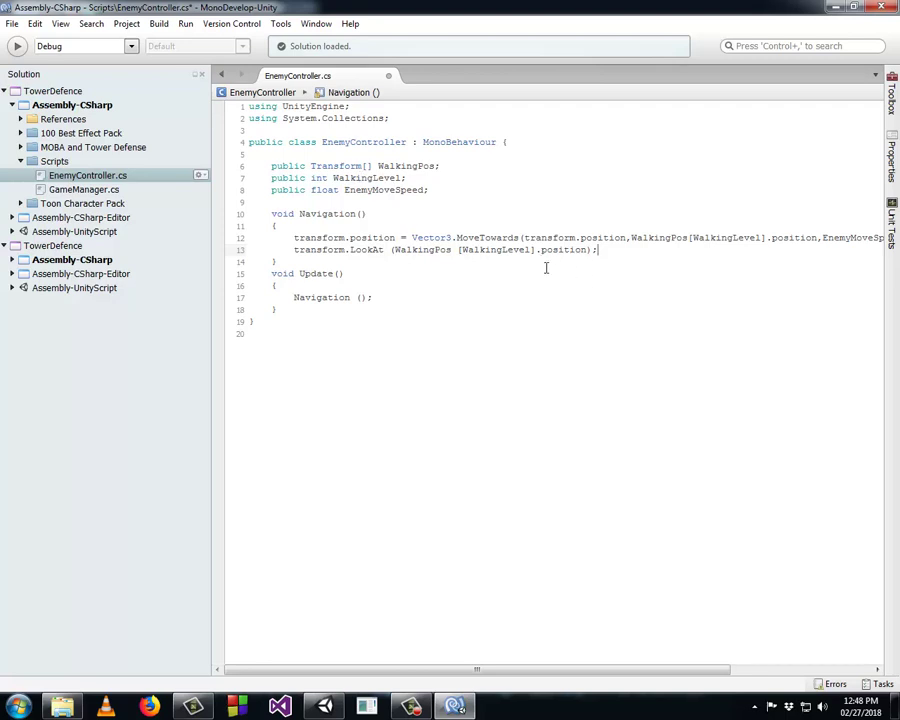
- Close and reopen EnemyController.cs, then return to the Unity editor
{"action": "key", "text": "ctrl+w"}
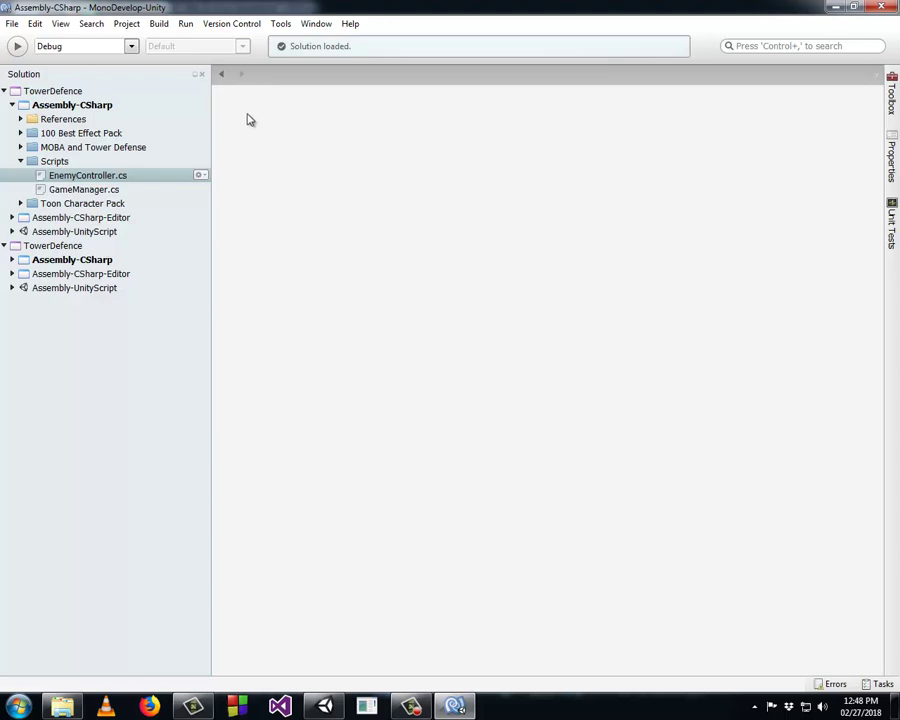
{"action": "left_click", "coordinate": [222, 74]}
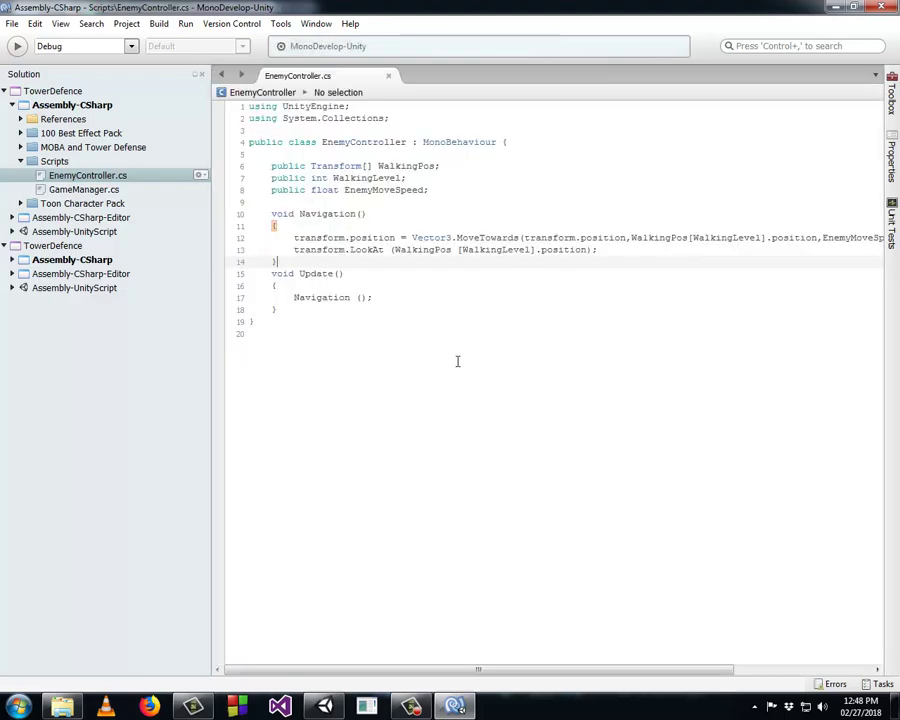
{"action": "left_click", "coordinate": [324, 706]}
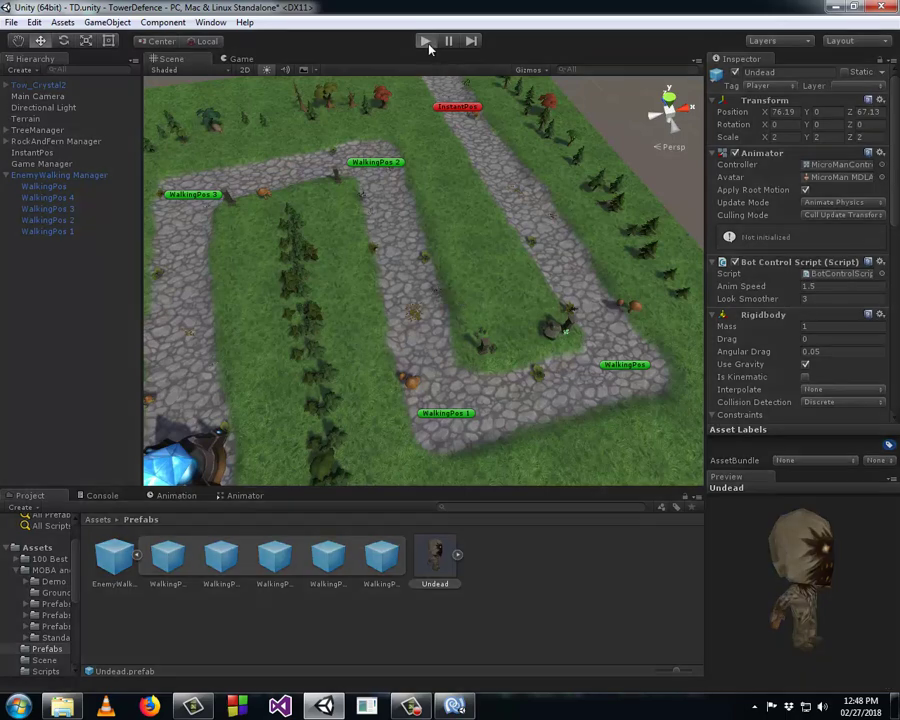
- Start the game, pause it, and zoom and orbit the Scene view around the Undead enemies
{"action": "left_click", "coordinate": [426, 42]}
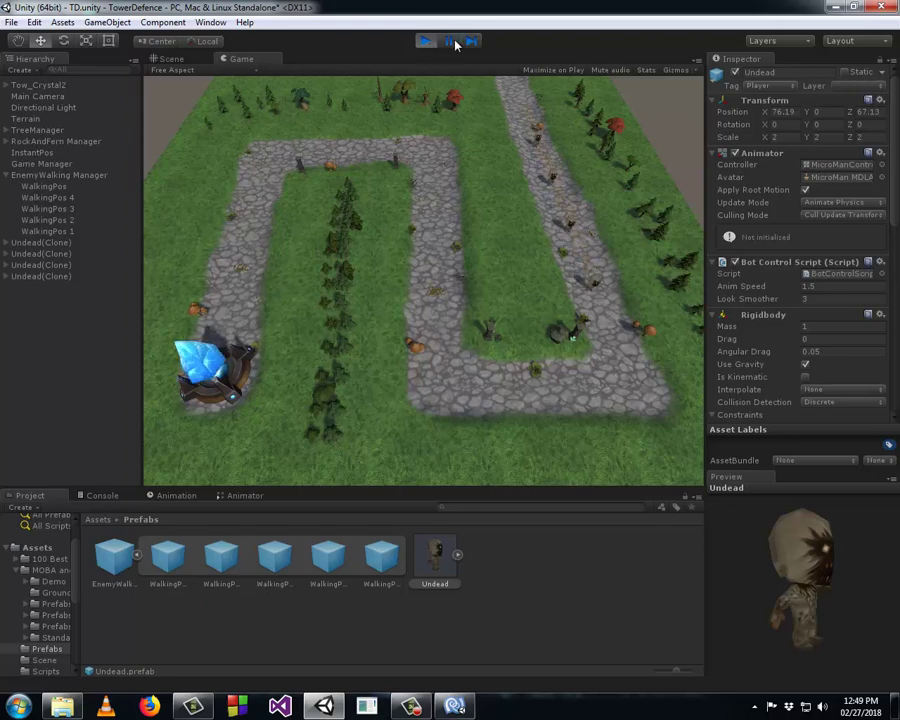
{"action": "left_click", "coordinate": [452, 42]}
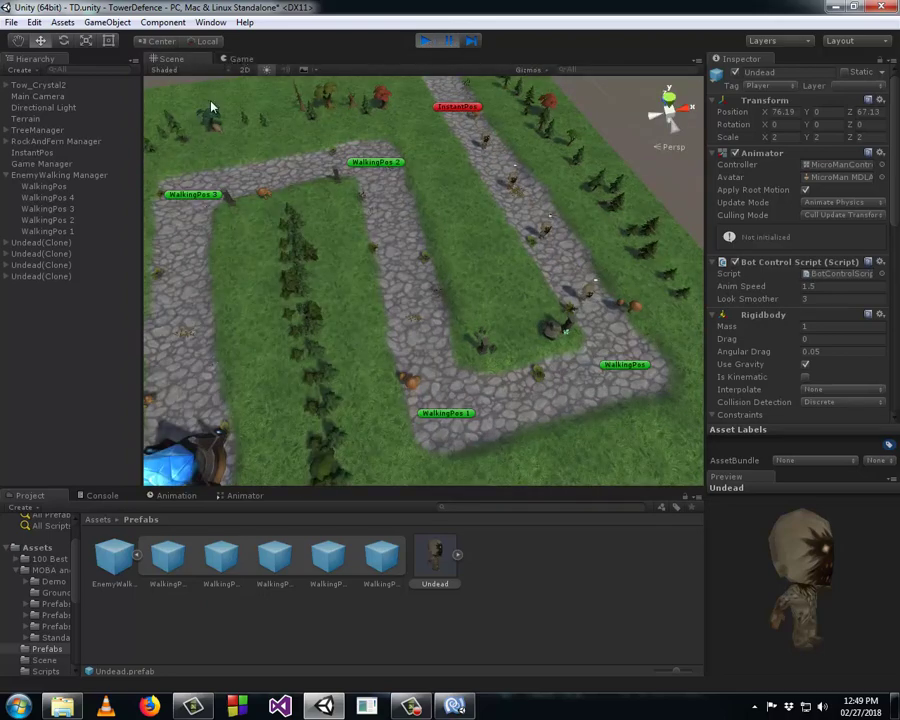
{"action": "scroll", "coordinate": [518, 256], "scroll_direction": "up", "scroll_amount": 3}
{"action": "scroll", "coordinate": [518, 256], "scroll_direction": "up", "scroll_amount": 3}
{"action": "scroll", "coordinate": [518, 256], "scroll_direction": "up", "scroll_amount": 3}
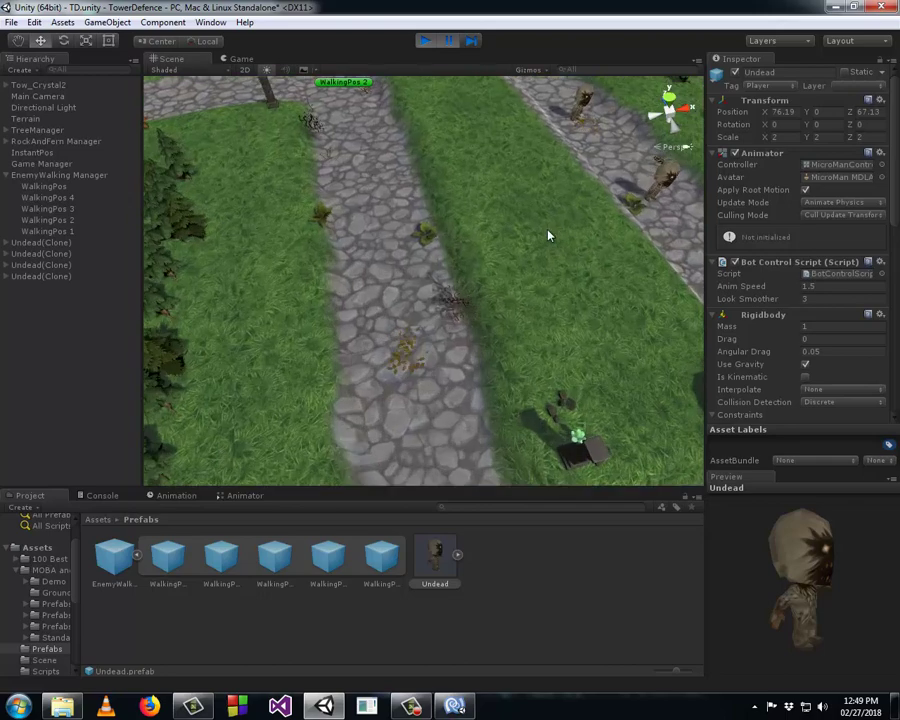
{"action": "scroll", "coordinate": [489, 210], "scroll_direction": "down", "scroll_amount": 5}
{"action": "scroll", "coordinate": [489, 210], "scroll_direction": "up", "scroll_amount": 3}
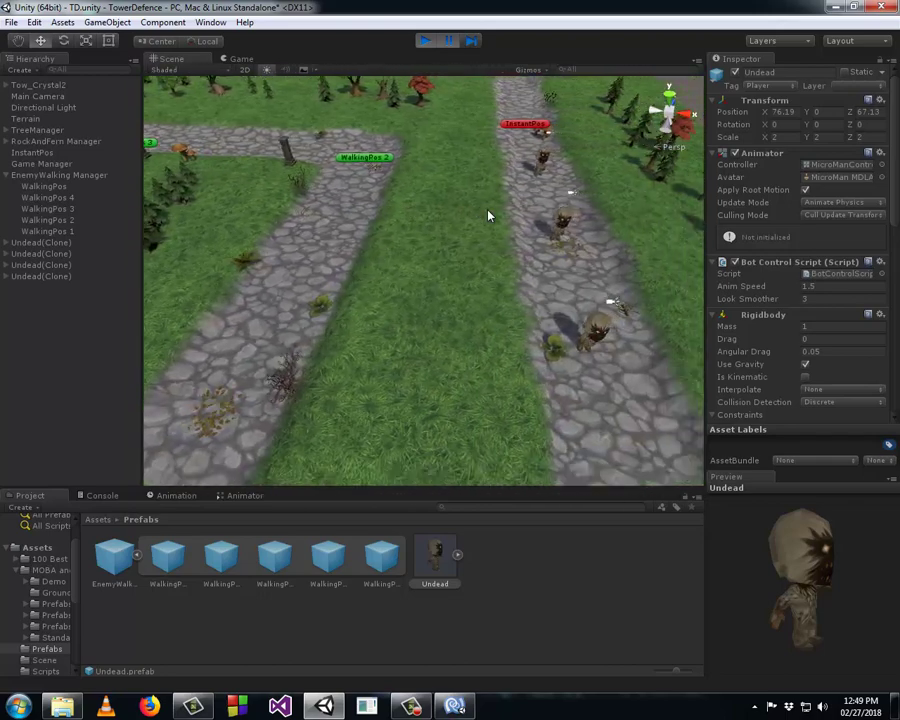
{"action": "scroll", "coordinate": [472, 311], "scroll_direction": "up", "scroll_amount": 2}
{"action": "scroll", "coordinate": [472, 311], "scroll_direction": "up", "scroll_amount": 2}
{"action": "scroll", "coordinate": [472, 311], "scroll_direction": "up", "scroll_amount": 2}
{"action": "scroll", "coordinate": [475, 313], "scroll_direction": "up", "scroll_amount": 2}
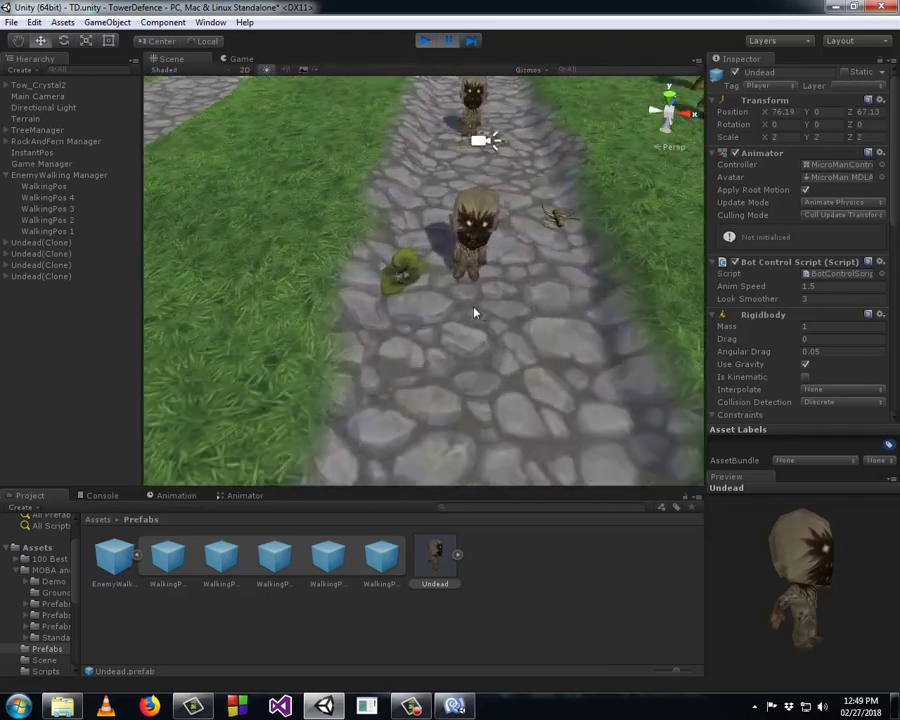
{"action": "scroll", "coordinate": [475, 313], "scroll_direction": "down", "scroll_amount": 5}
{"action": "left_click_drag", "start_coordinate": [475, 313], "coordinate": [497, 323], "text": "alt"}
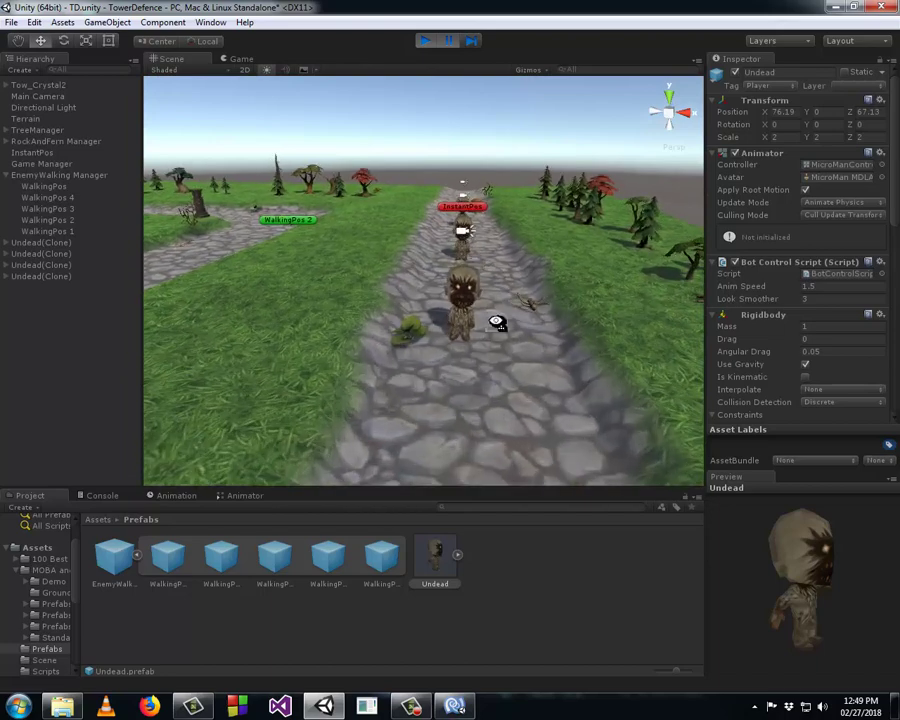
{"action": "scroll", "coordinate": [497, 310], "scroll_direction": "down", "scroll_amount": 2}
{"action": "scroll", "coordinate": [505, 290], "scroll_direction": "down", "scroll_amount": 2}
{"action": "scroll", "coordinate": [490, 295], "scroll_direction": "down", "scroll_amount": 2}
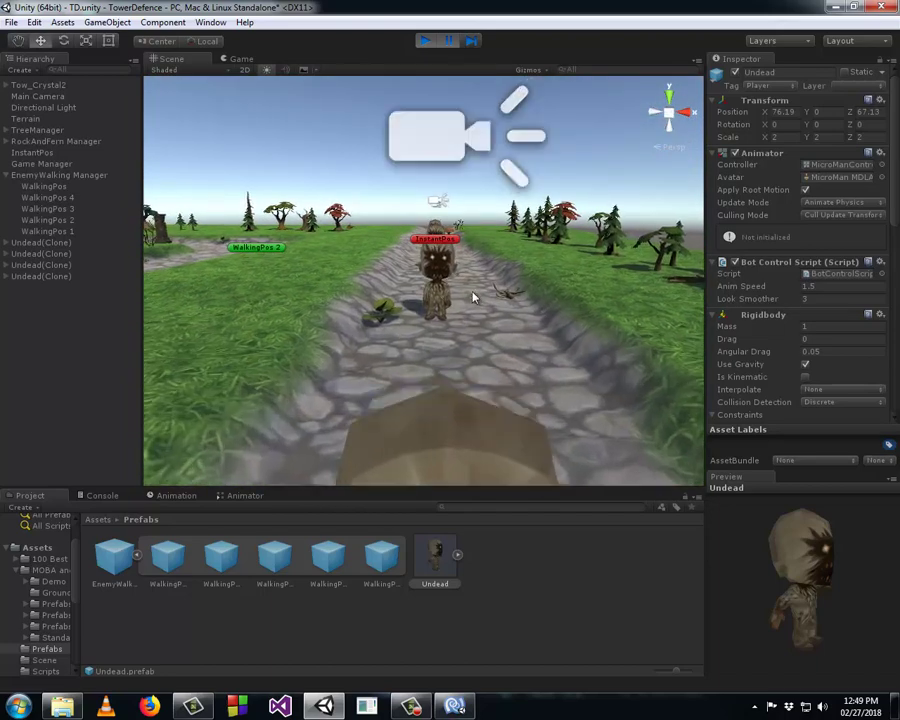
{"action": "scroll", "coordinate": [474, 297], "scroll_direction": "up", "scroll_amount": 2}
{"action": "scroll", "coordinate": [474, 297], "scroll_direction": "up", "scroll_amount": 2}
{"action": "scroll", "coordinate": [474, 297], "scroll_direction": "up", "scroll_amount": 2}
{"action": "mouse_move", "coordinate": [474, 297]}
{"action": "left_mouse_down", "text": "alt"}
{"action": "mouse_move", "coordinate": [505, 383]}
{"action": "mouse_move", "coordinate": [538, 426]}
{"action": "mouse_move", "coordinate": [613, 458]}
{"action": "left_mouse_up", "text": "alt"}
{"action": "scroll", "coordinate": [510, 390], "scroll_direction": "up", "scroll_amount": 2}
{"action": "scroll", "coordinate": [520, 390], "scroll_direction": "up", "scroll_amount": 2}
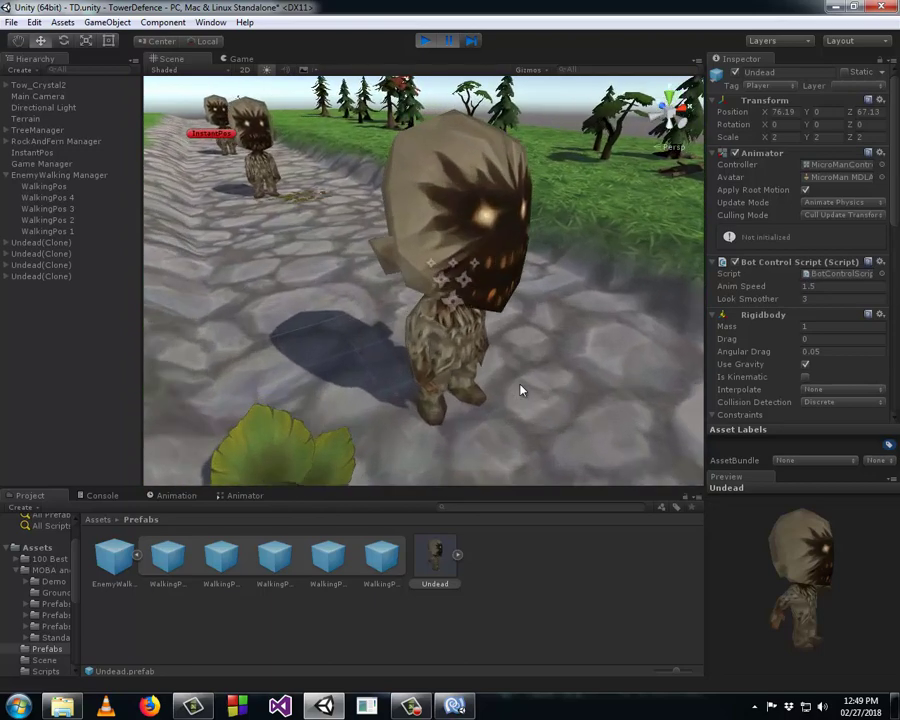
{"action": "scroll", "coordinate": [505, 386], "scroll_direction": "up", "scroll_amount": 2}
{"action": "mouse_move", "coordinate": [490, 382]}
{"action": "left_mouse_down", "text": "alt"}
{"action": "mouse_move", "coordinate": [482, 259]}
{"action": "mouse_move", "coordinate": [425, 245]}
{"action": "mouse_move", "coordinate": [415, 272]}
{"action": "left_mouse_up", "text": "alt"}
{"action": "scroll", "coordinate": [490, 320], "scroll_direction": "up", "scroll_amount": 2}
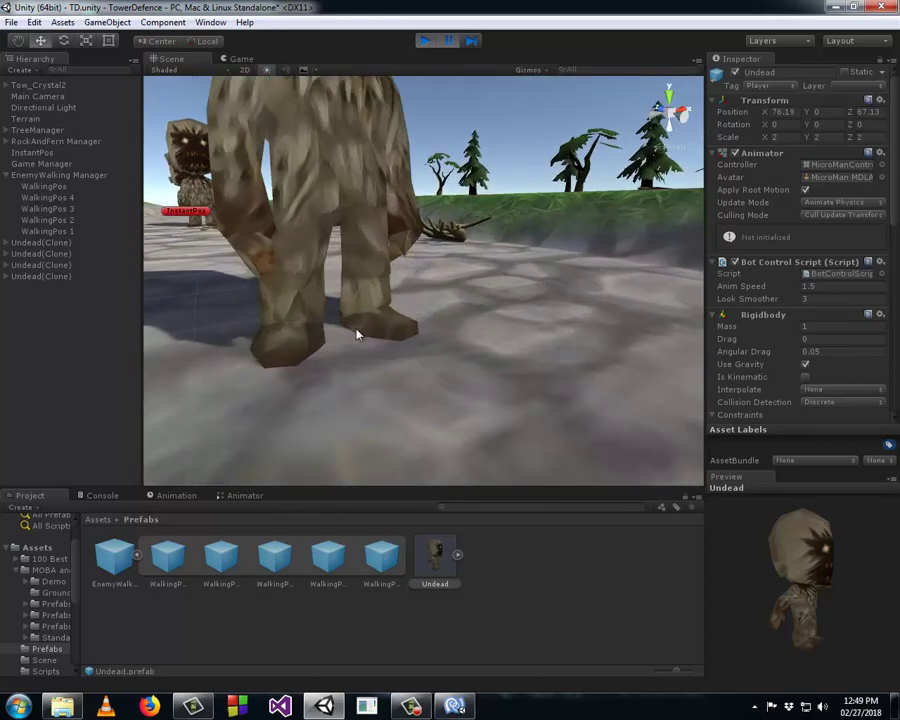
- Pan the Scene view down near the characters, clear the selection, and adjust the zoom
{"action": "key", "text": "q"}
{"action": "left_click_drag", "start_coordinate": [348, 320], "coordinate": [333, 295]}
{"action": "key", "text": "w"}
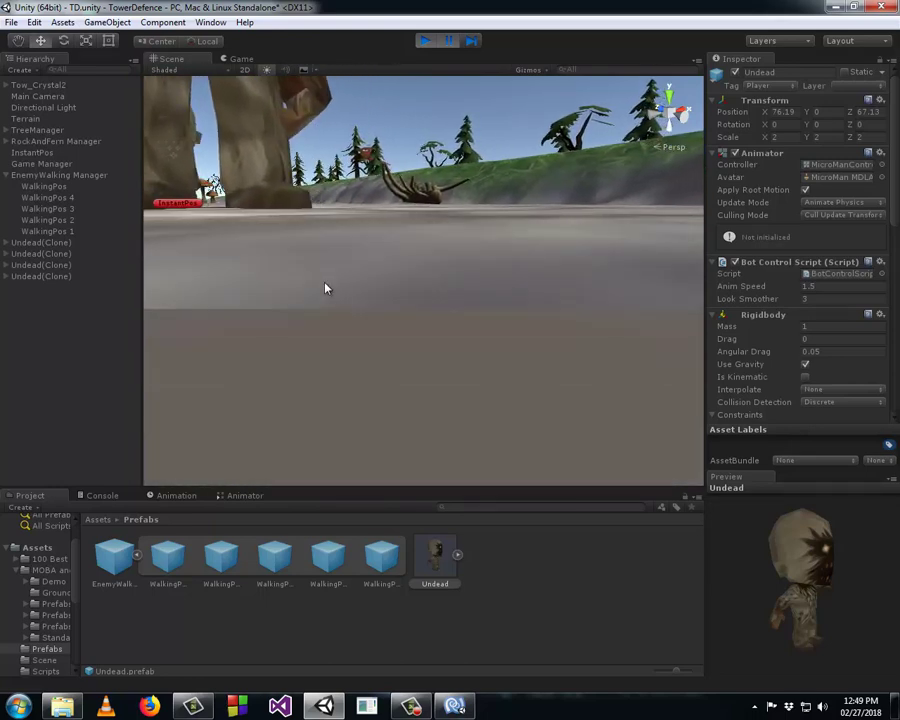
{"action": "scroll", "coordinate": [307, 255], "scroll_direction": "down", "scroll_amount": 2}
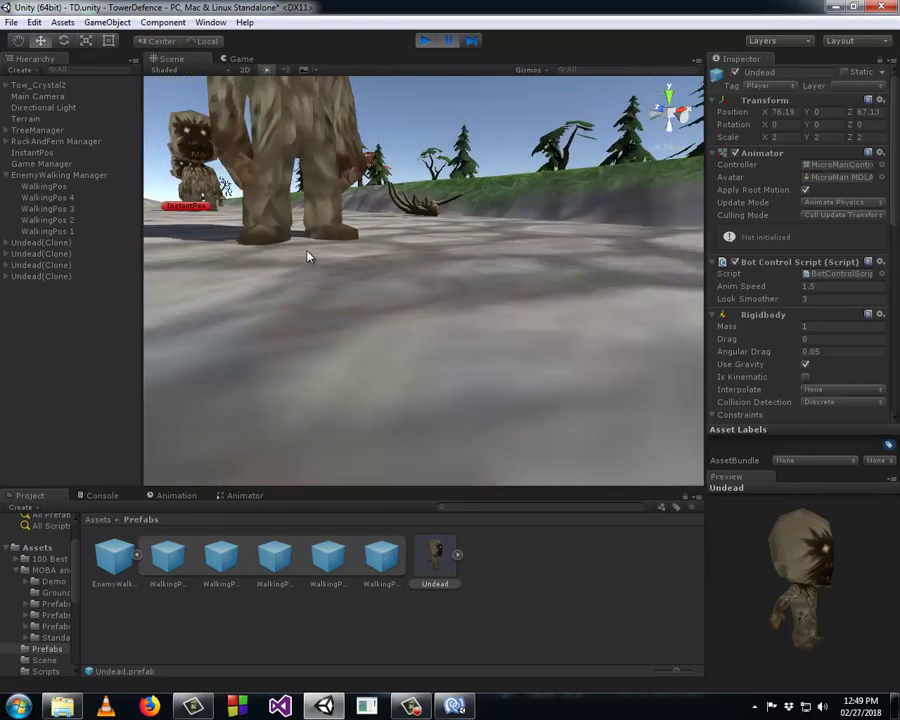
{"action": "scroll", "coordinate": [308, 259], "scroll_direction": "down", "scroll_amount": 2}
{"action": "scroll", "coordinate": [307, 258], "scroll_direction": "down", "scroll_amount": 3}
{"action": "left_click", "coordinate": [352, 466]}
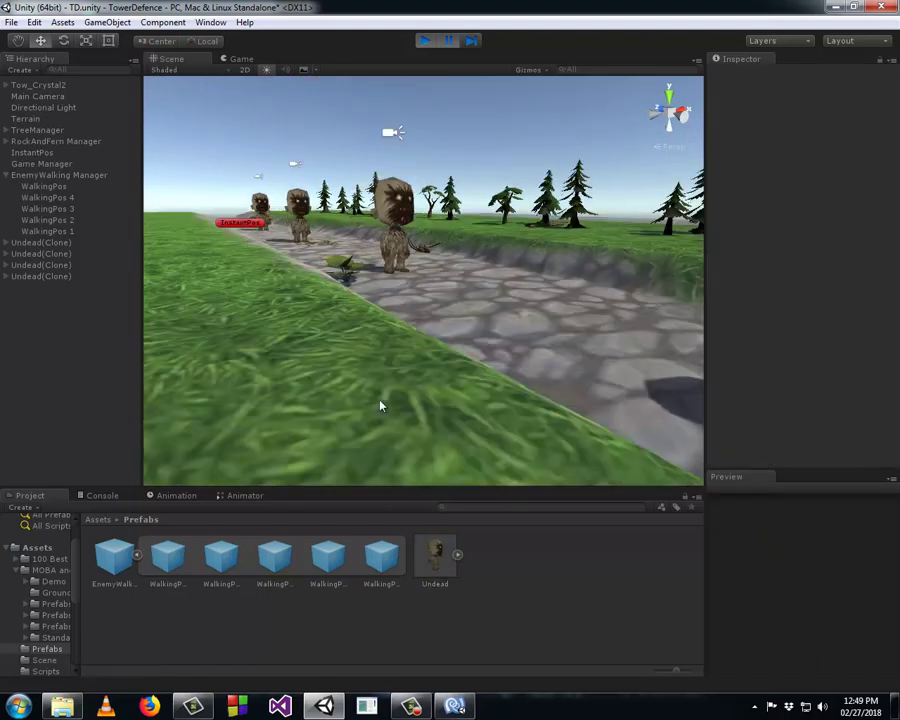
{"action": "scroll", "coordinate": [400, 395], "scroll_direction": "down", "scroll_amount": 2}
{"action": "scroll", "coordinate": [400, 388], "scroll_direction": "down", "scroll_amount": 2}
{"action": "scroll", "coordinate": [412, 366], "scroll_direction": "down", "scroll_amount": 2}
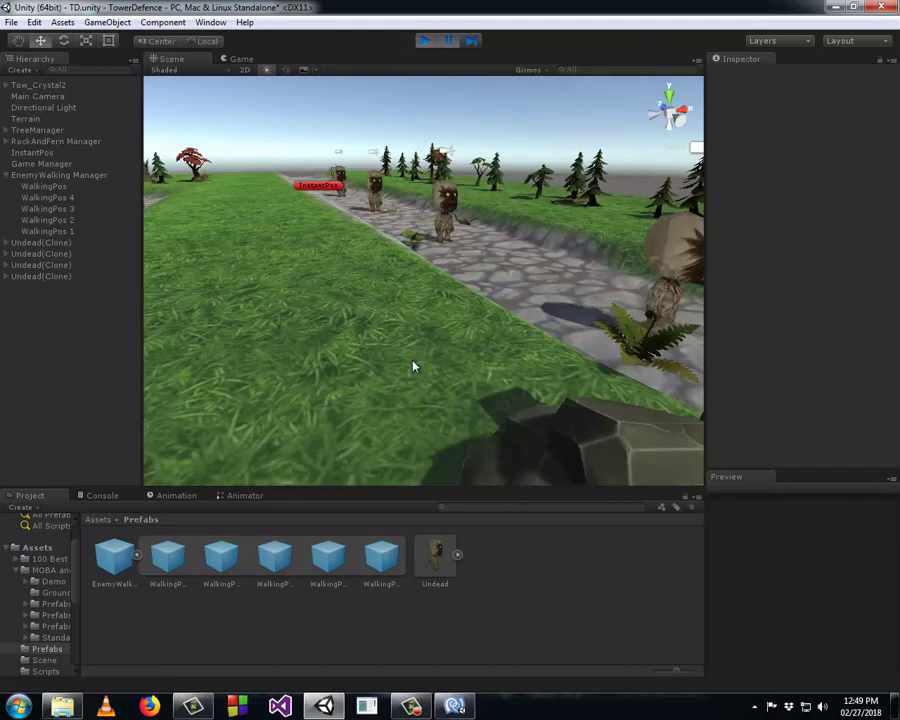
{"action": "scroll", "coordinate": [414, 366], "scroll_direction": "down", "scroll_amount": 2}
{"action": "scroll", "coordinate": [414, 366], "scroll_direction": "down", "scroll_amount": 2}
{"action": "scroll", "coordinate": [436, 346], "scroll_direction": "down", "scroll_amount": 2}
{"action": "scroll", "coordinate": [426, 396], "scroll_direction": "down", "scroll_amount": 2}
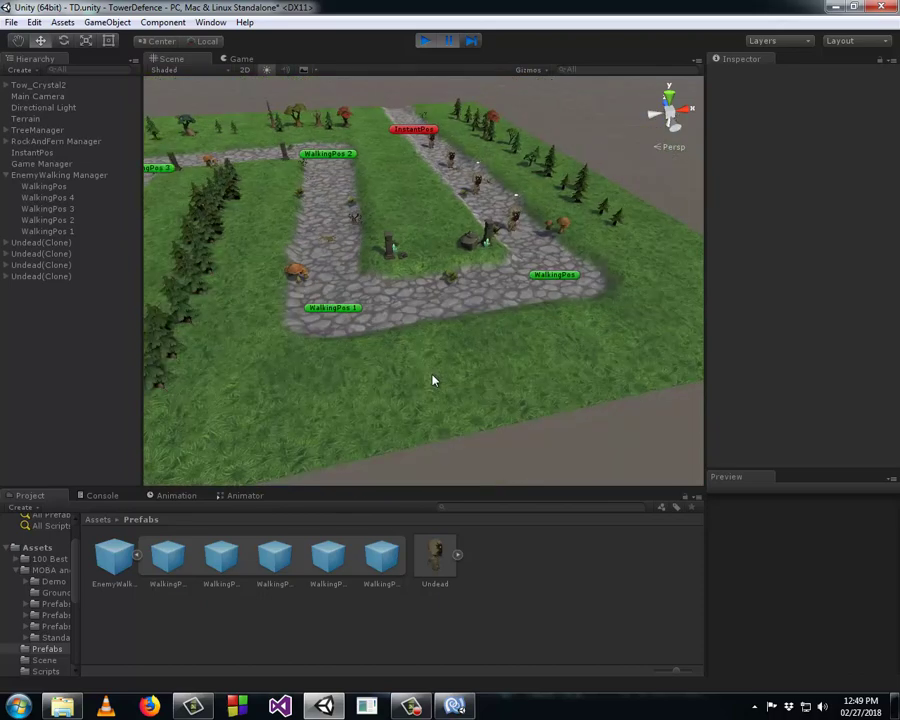
{"action": "scroll", "coordinate": [432, 380], "scroll_direction": "down", "scroll_amount": 1}
{"action": "scroll", "coordinate": [432, 380], "scroll_direction": "up", "scroll_amount": 2}
{"action": "scroll", "coordinate": [432, 380], "scroll_direction": "up", "scroll_amount": 2}
{"action": "scroll", "coordinate": [432, 380], "scroll_direction": "up", "scroll_amount": 2}
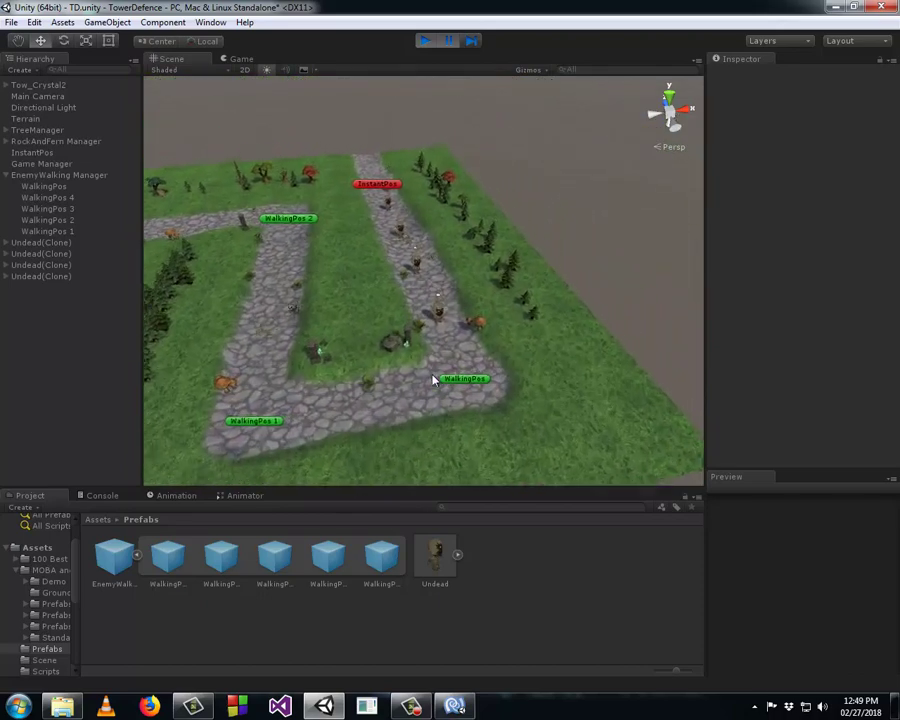
{"action": "scroll", "coordinate": [432, 380], "scroll_direction": "up", "scroll_amount": 2}
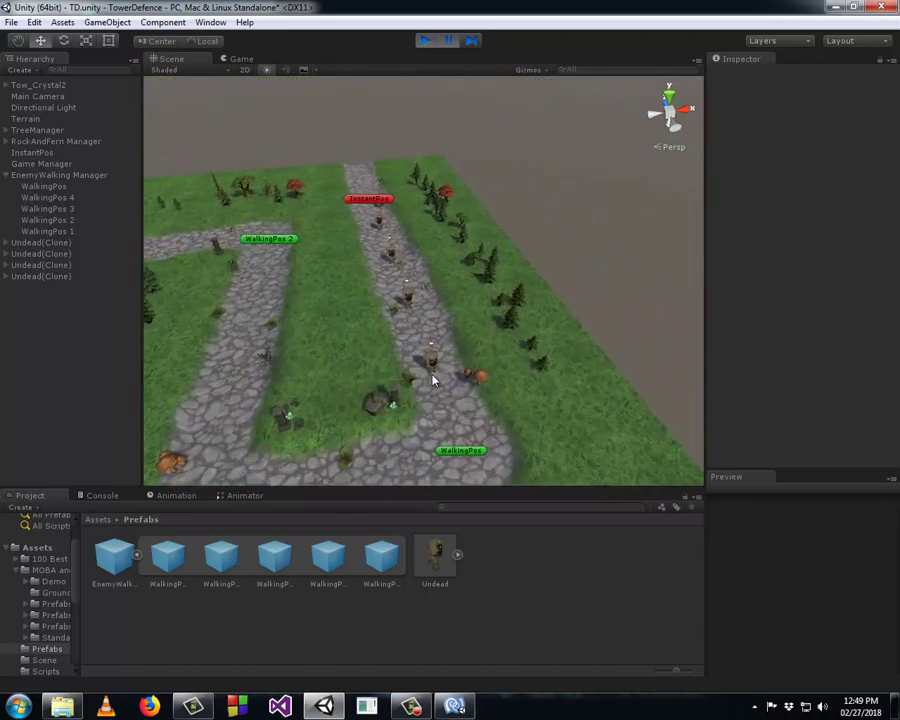
- Stop the running game, tilt the Scene view overhead, and select the Undead prefab
{"action": "left_click", "coordinate": [427, 44]}
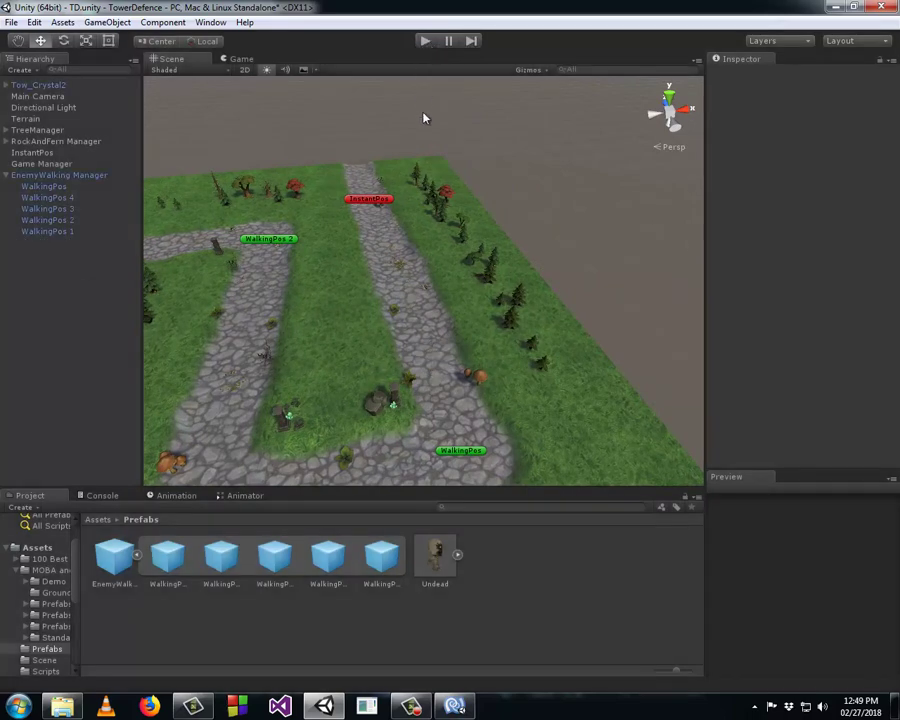
{"action": "left_click_drag", "start_coordinate": [440, 272], "coordinate": [397, 328], "text": "alt"}
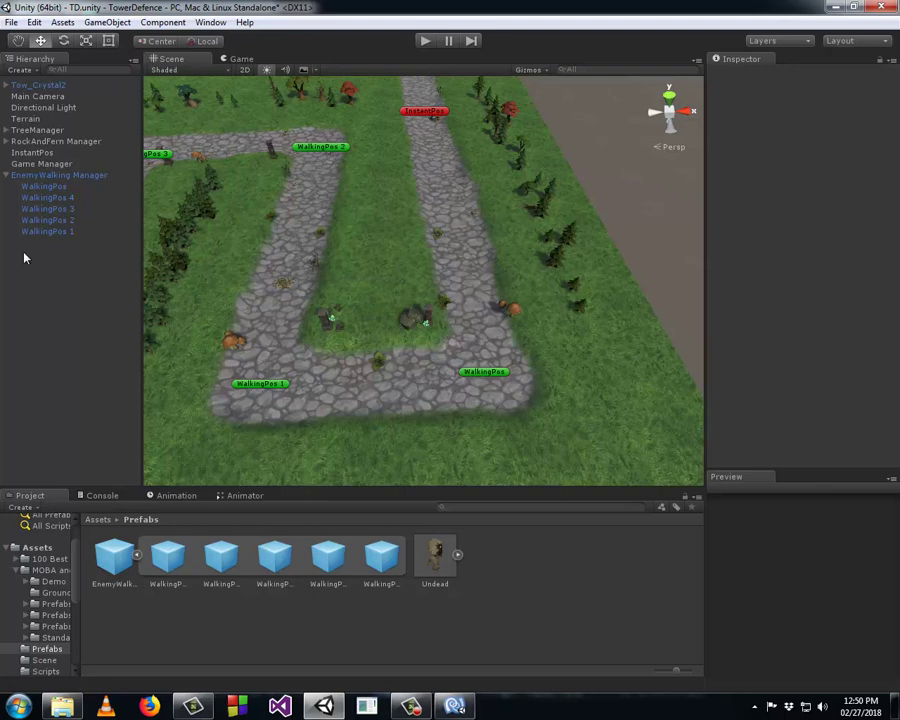
{"action": "left_click", "coordinate": [434, 574]}
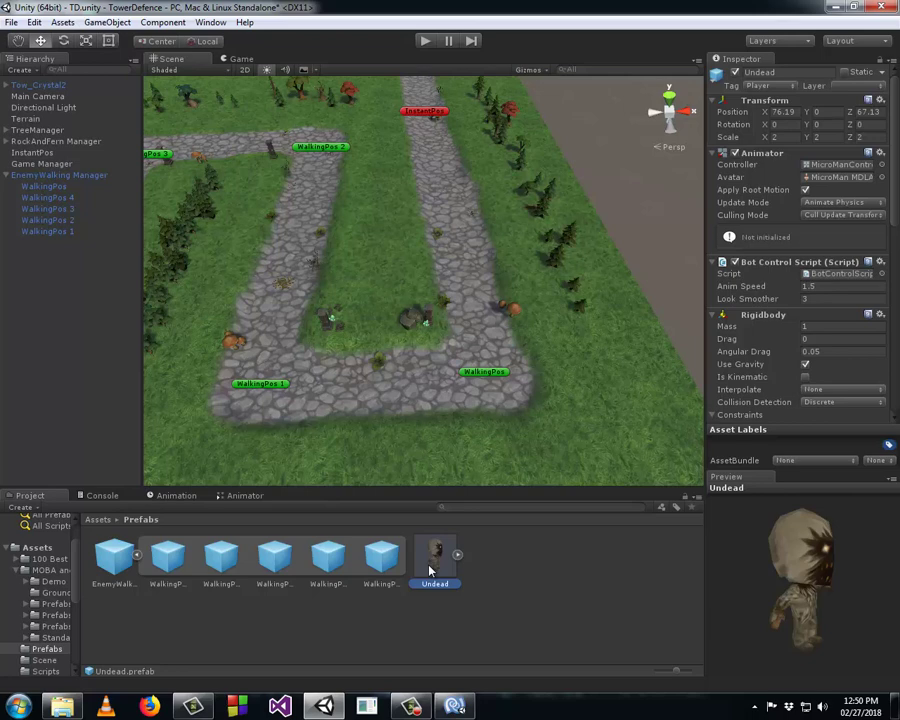
{"action": "scroll", "coordinate": [809, 299], "scroll_direction": "down", "scroll_amount": 3}
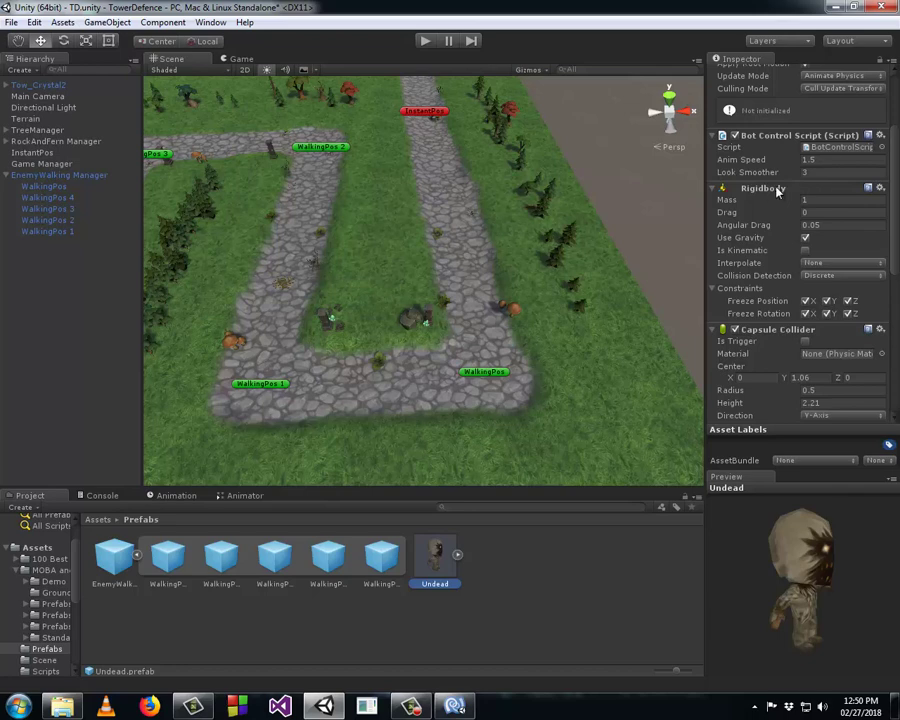
- Uncheck Freeze Position X, Y and Z on the Undead's Rigidbody, then briefly test-run the game
{"action": "left_click", "coordinate": [714, 288]}
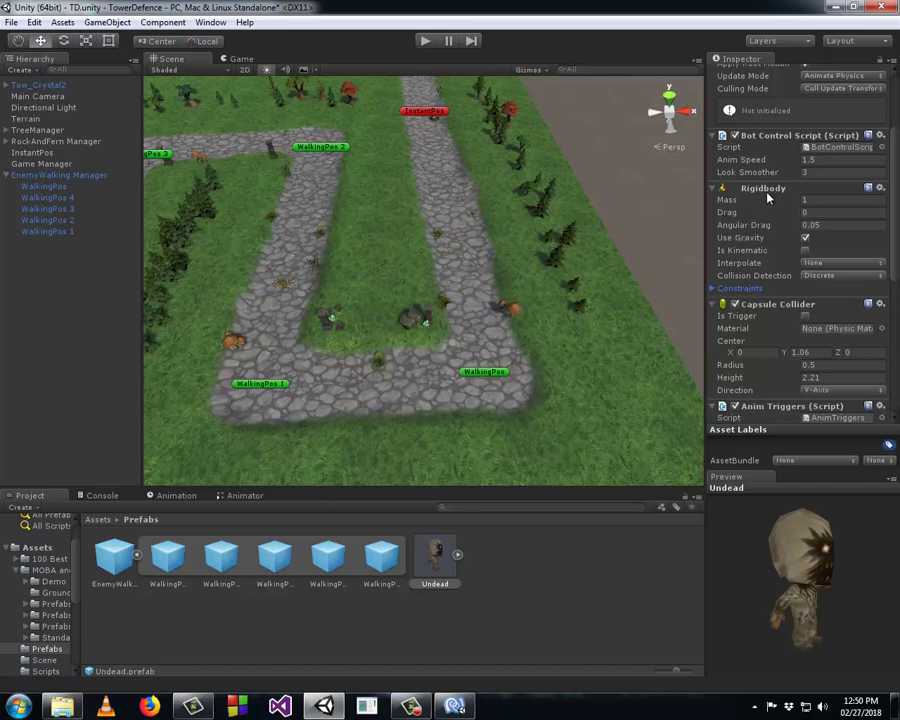
{"action": "left_click", "coordinate": [714, 289]}
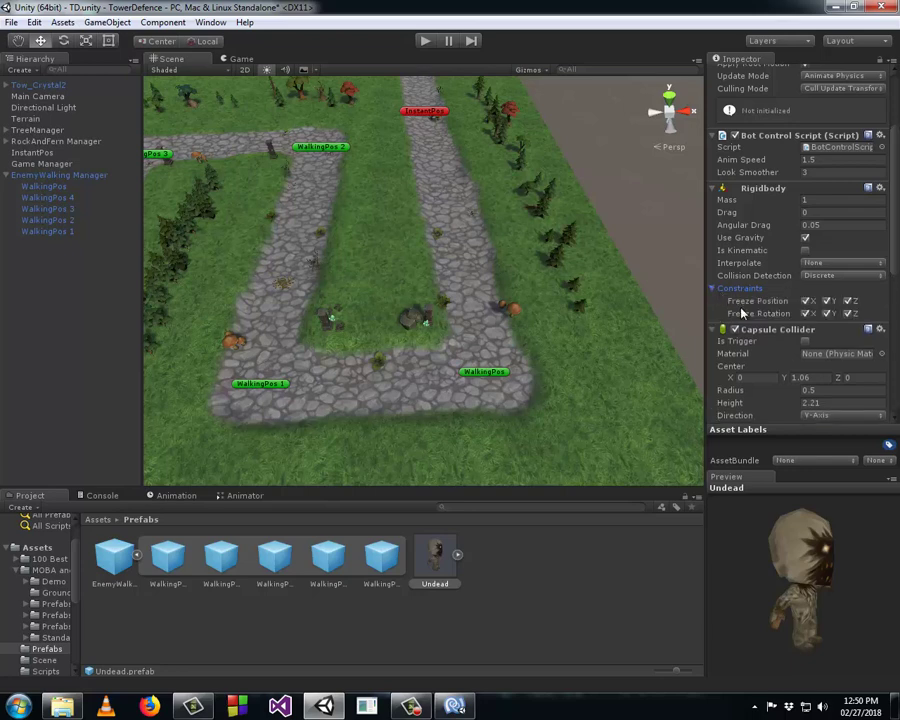
{"action": "left_click", "coordinate": [807, 301]}
{"action": "left_click", "coordinate": [826, 301]}
{"action": "left_click", "coordinate": [846, 301]}
{"action": "left_click", "coordinate": [427, 42]}
{"action": "left_click", "coordinate": [427, 42]}
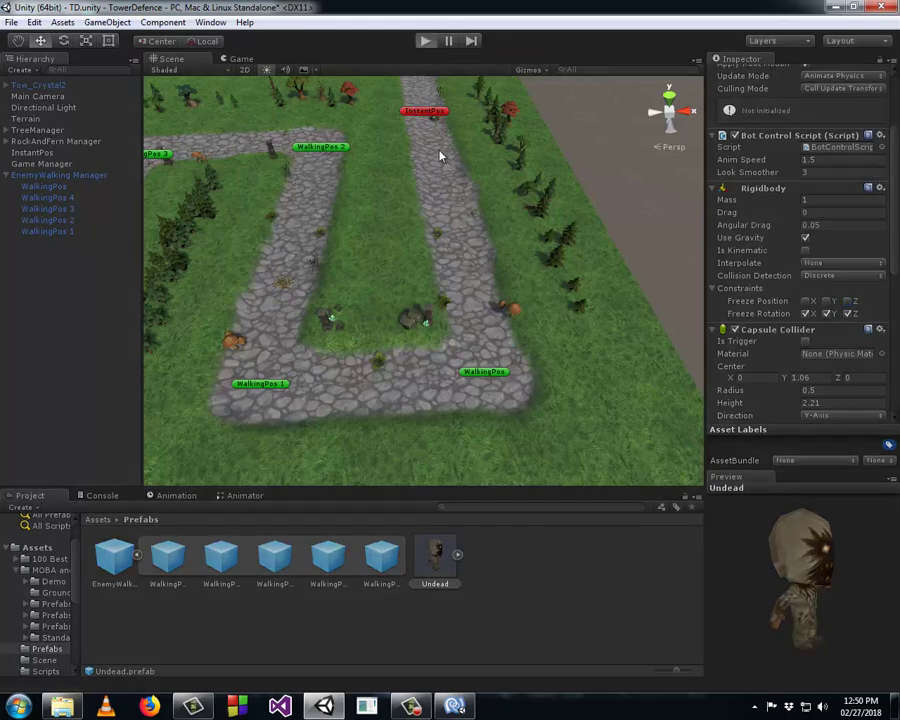
{"action": "key", "text": "ctrl+p"}
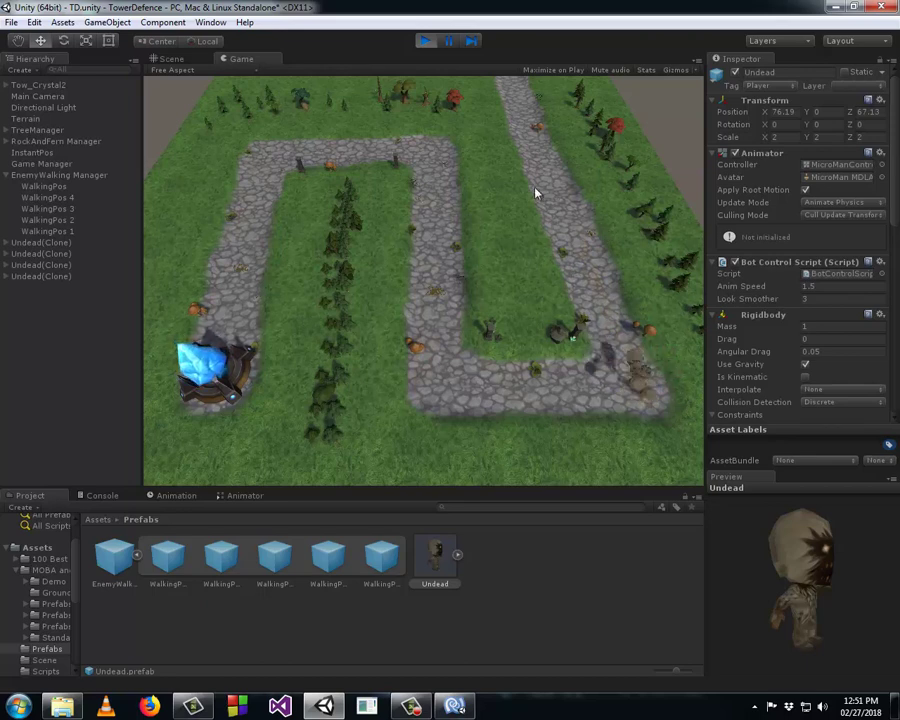
{"action": "key", "text": "ctrl+p"}
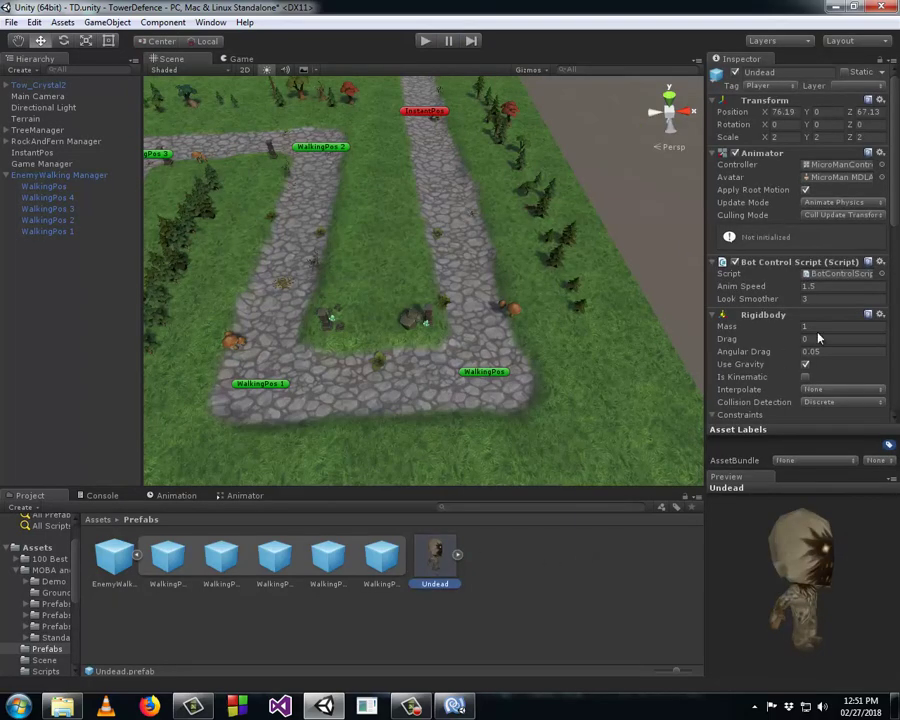
- Re-check Freeze Position X, Y and Z in the Undead's Rigidbody Constraints
{"action": "scroll", "coordinate": [770, 321], "scroll_direction": "down", "scroll_amount": 2}
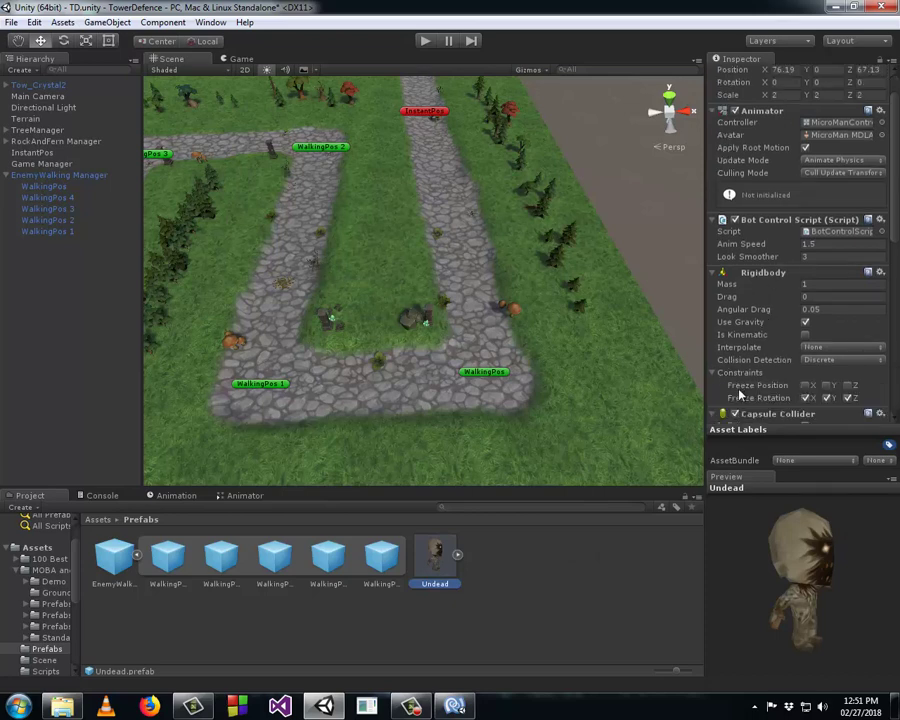
{"action": "scroll", "coordinate": [776, 199], "scroll_direction": "down", "scroll_amount": 5}
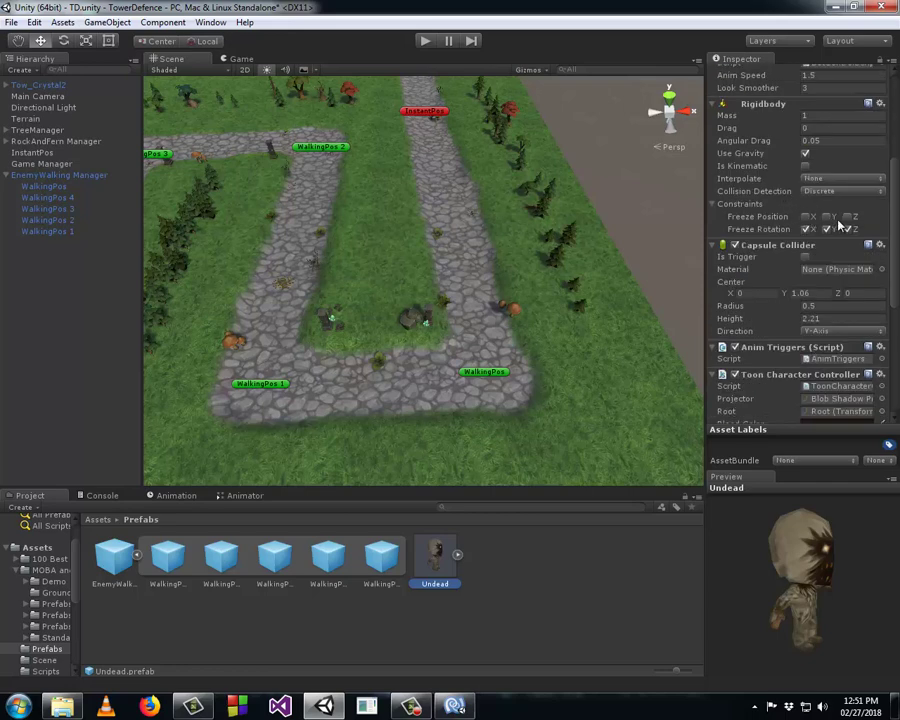
{"action": "left_click", "coordinate": [806, 216]}
{"action": "left_click", "coordinate": [826, 216]}
{"action": "left_click", "coordinate": [848, 216]}
{"action": "left_click", "coordinate": [425, 40]}
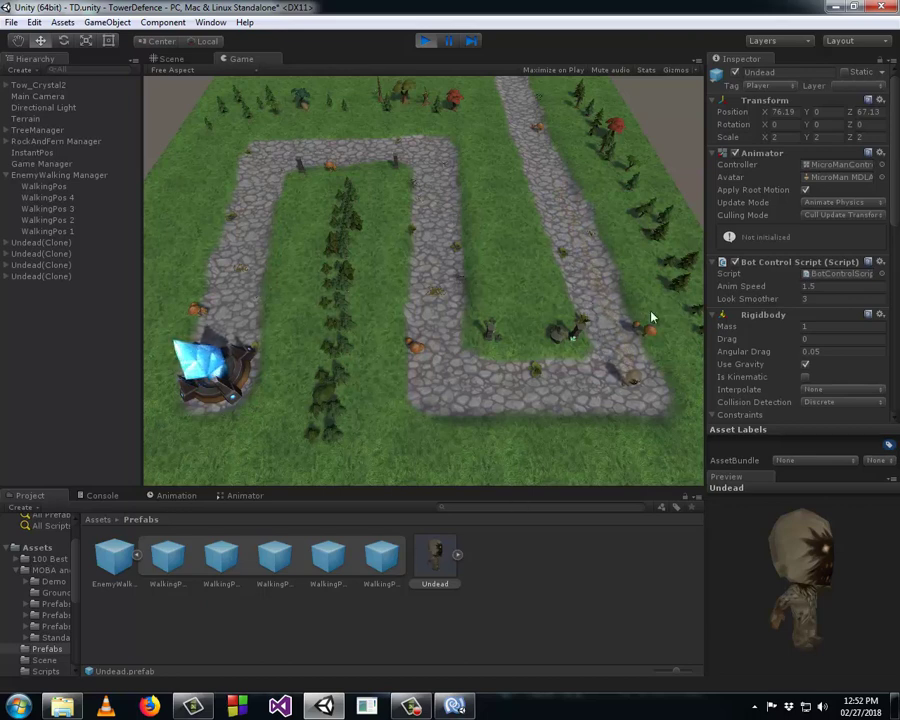
{"action": "scroll", "coordinate": [737, 314], "scroll_direction": "down", "scroll_amount": 3}
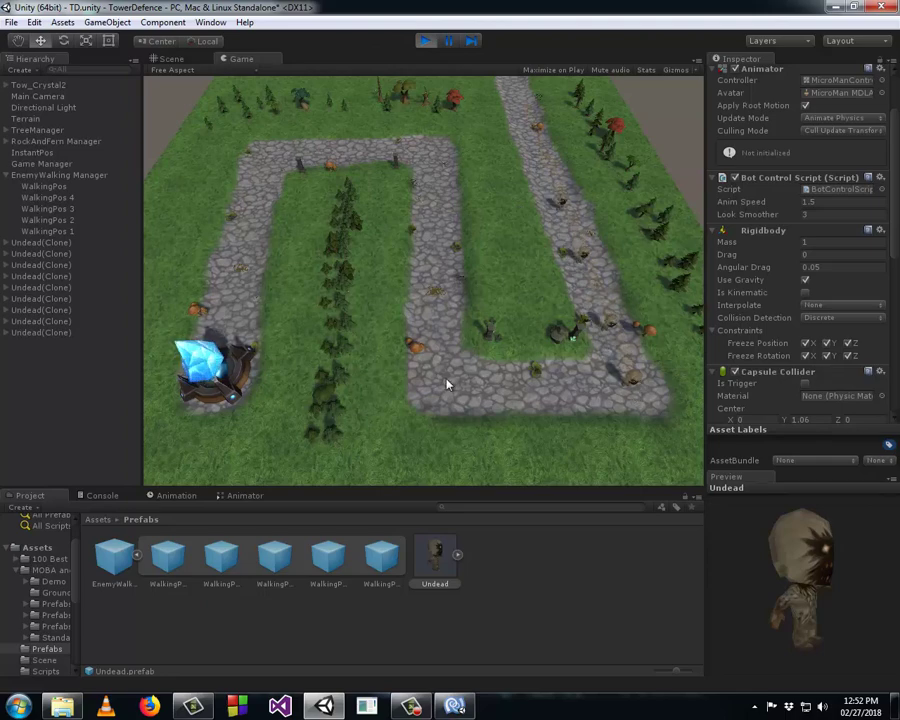
{"action": "left_click", "coordinate": [424, 42]}
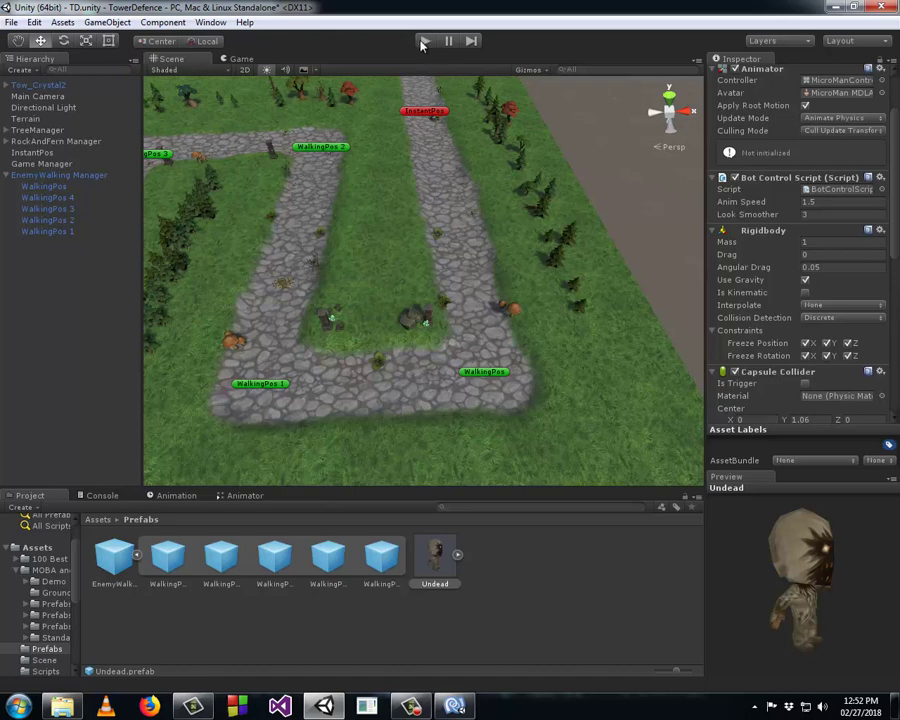
- Select the WalkingPos waypoint and toggle its Box Collider's Is Trigger on and back off
{"action": "left_click", "coordinate": [55, 187]}
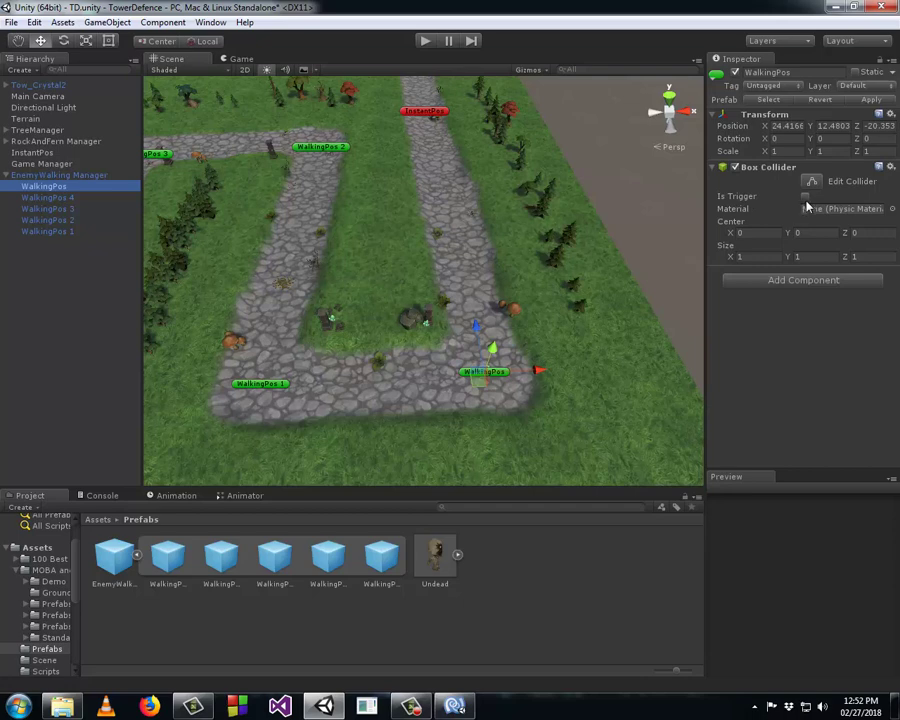
{"action": "left_click", "coordinate": [805, 197]}
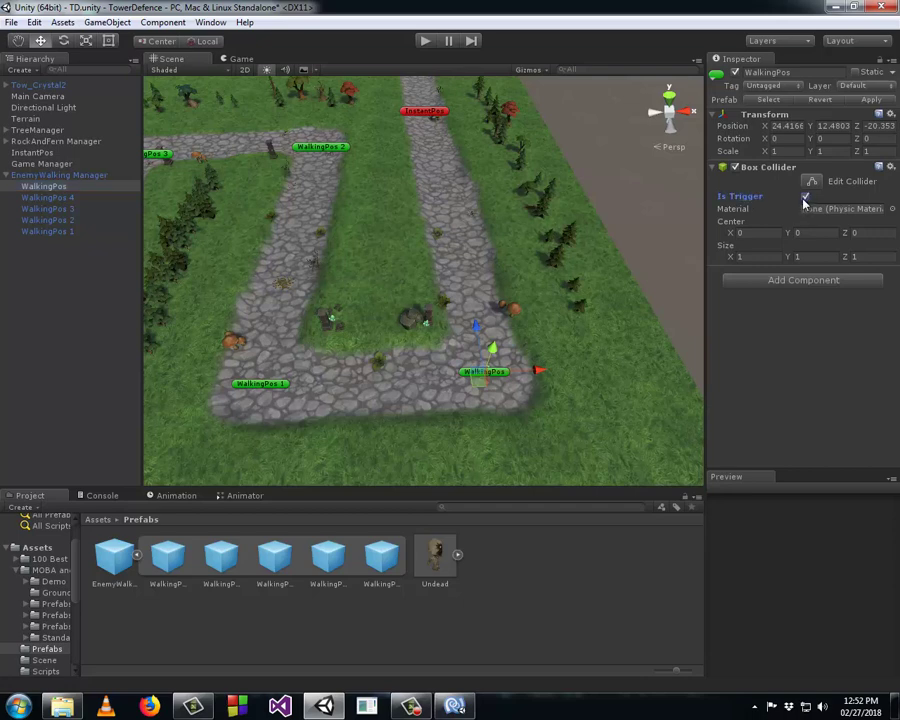
{"action": "left_click", "coordinate": [806, 197]}
- From the WalkingPos waypoint's Tag dropdown, add a new tag named 'WalkingPos' in Tags & Layers
{"action": "left_click", "coordinate": [62, 175]}
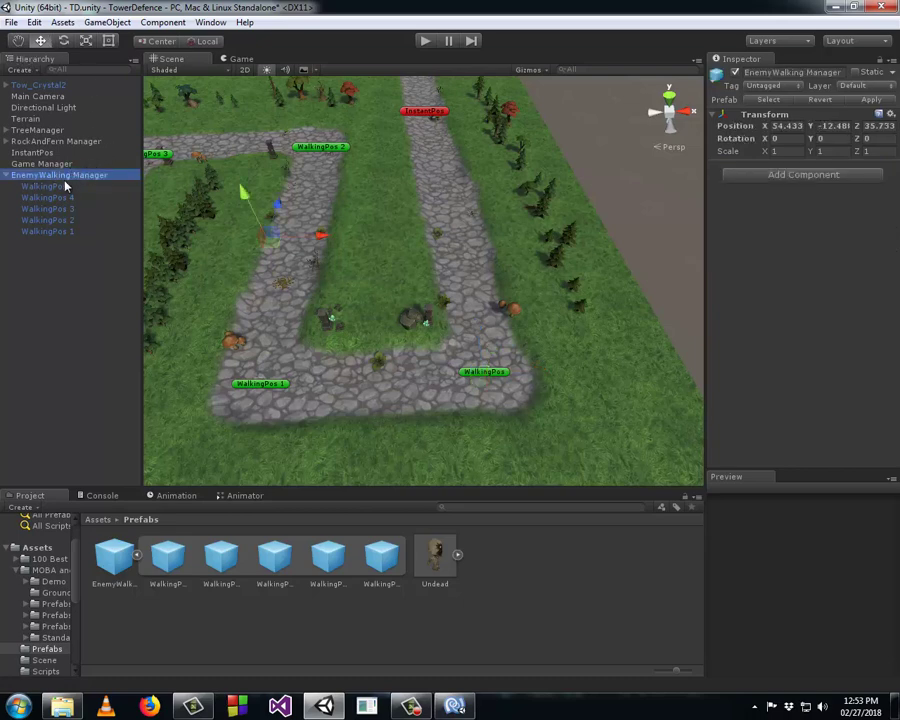
{"action": "left_click", "coordinate": [45, 187]}
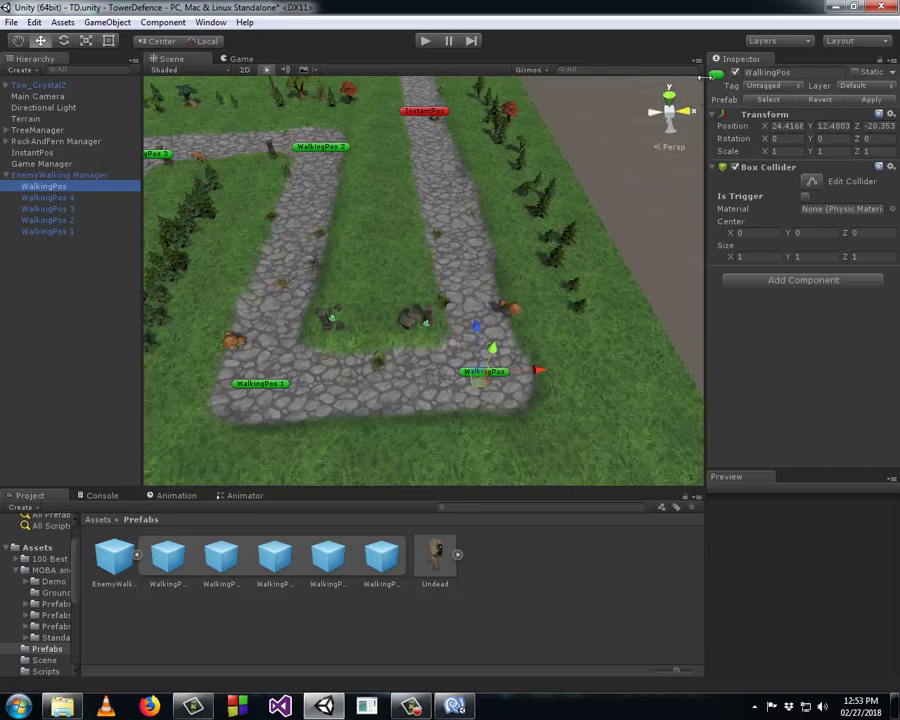
{"action": "left_click", "coordinate": [762, 88]}
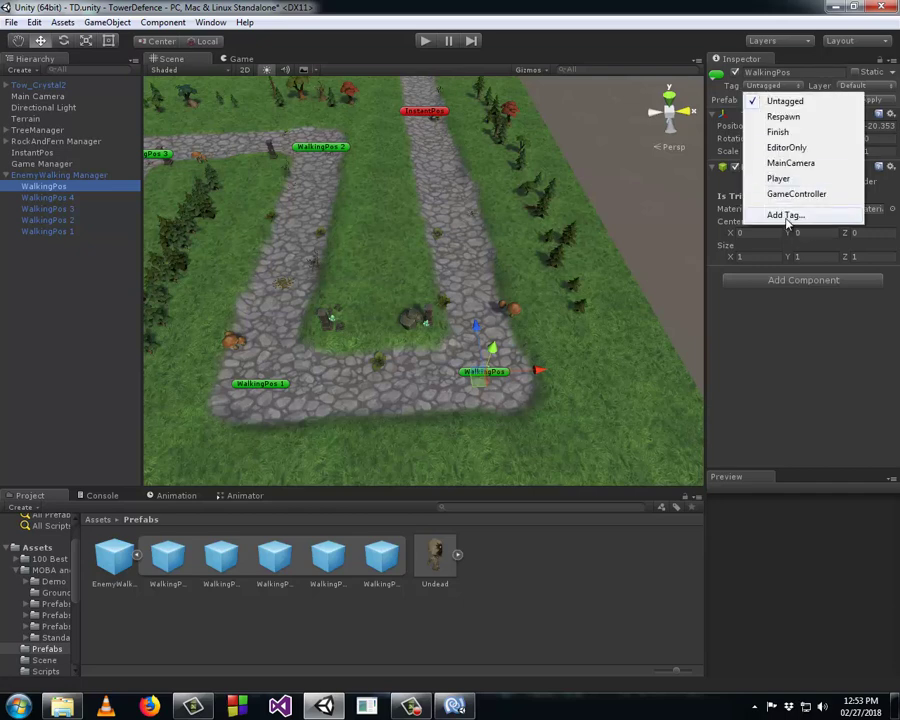
{"action": "left_click", "coordinate": [786, 216]}
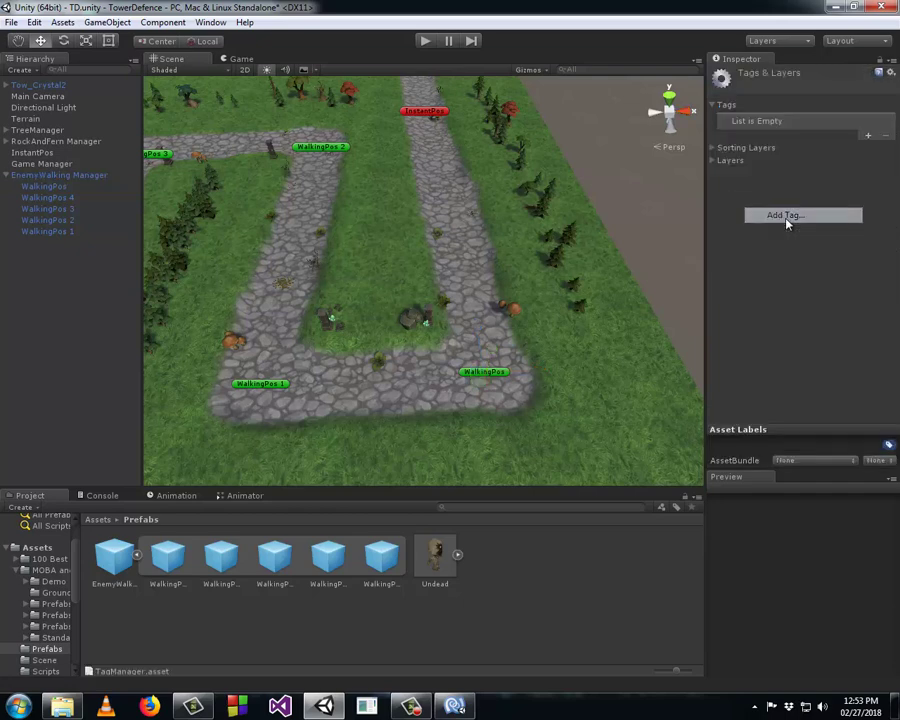
{"action": "left_click", "coordinate": [867, 137]}
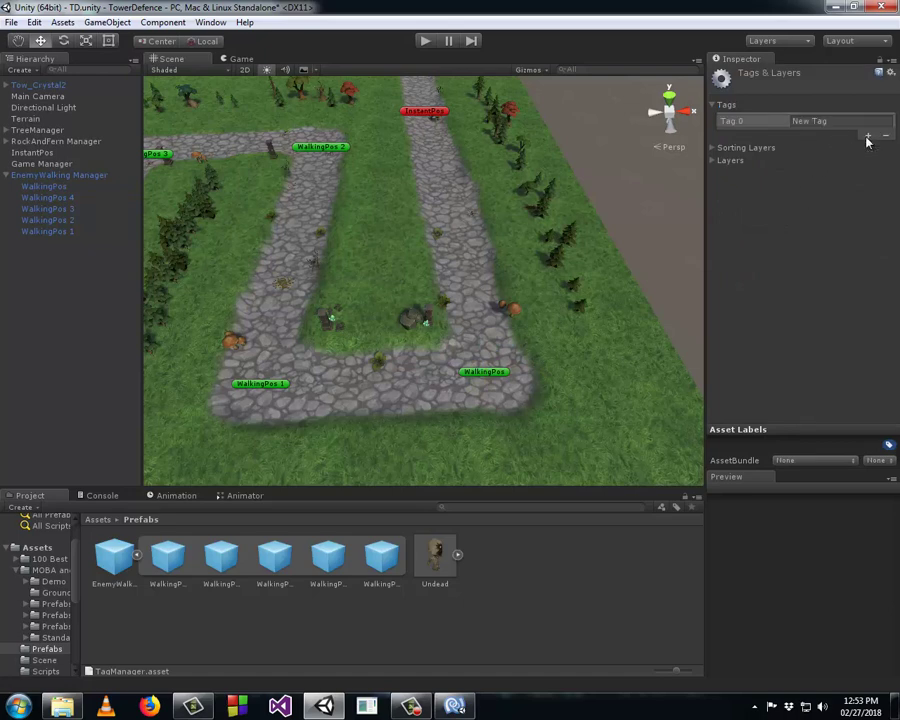
{"action": "left_click", "coordinate": [805, 121]}
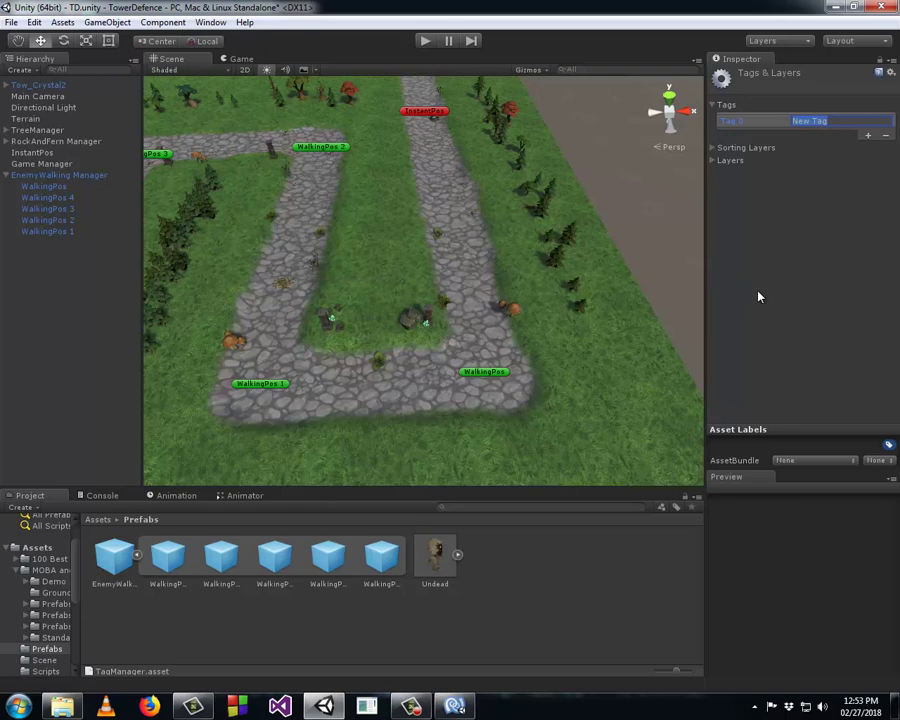
{"action": "type", "text": "Walki"}
{"action": "type", "text": "ngPos"}
- Select WalkingPos through WalkingPos 1–4 together and assign them the WalkingPos tag
{"action": "left_click", "coordinate": [45, 190]}
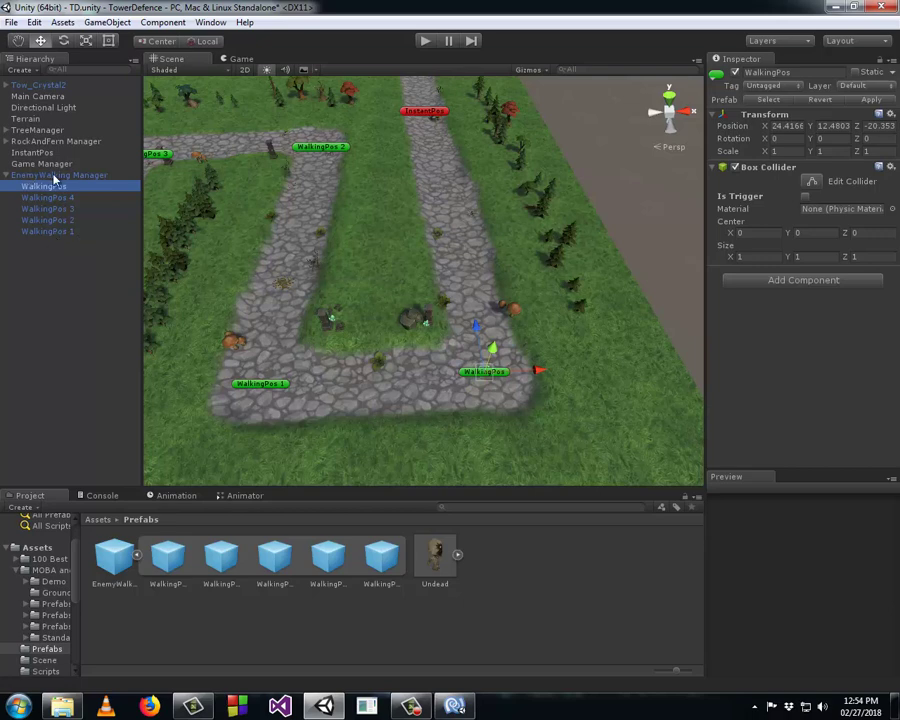
{"action": "left_click", "coordinate": [69, 232], "text": "shift"}
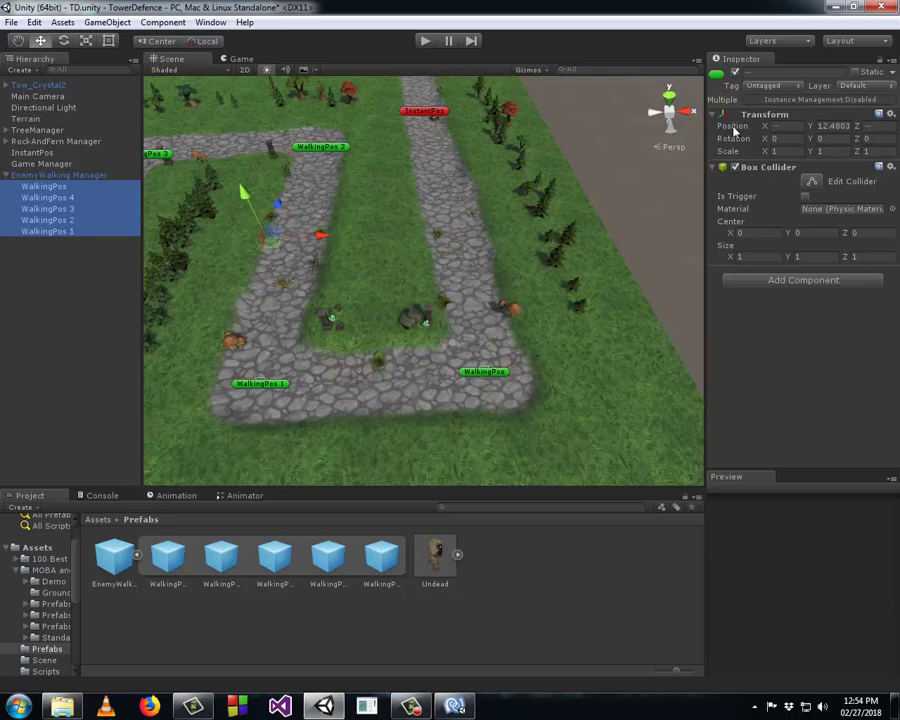
{"action": "left_click", "coordinate": [777, 89]}
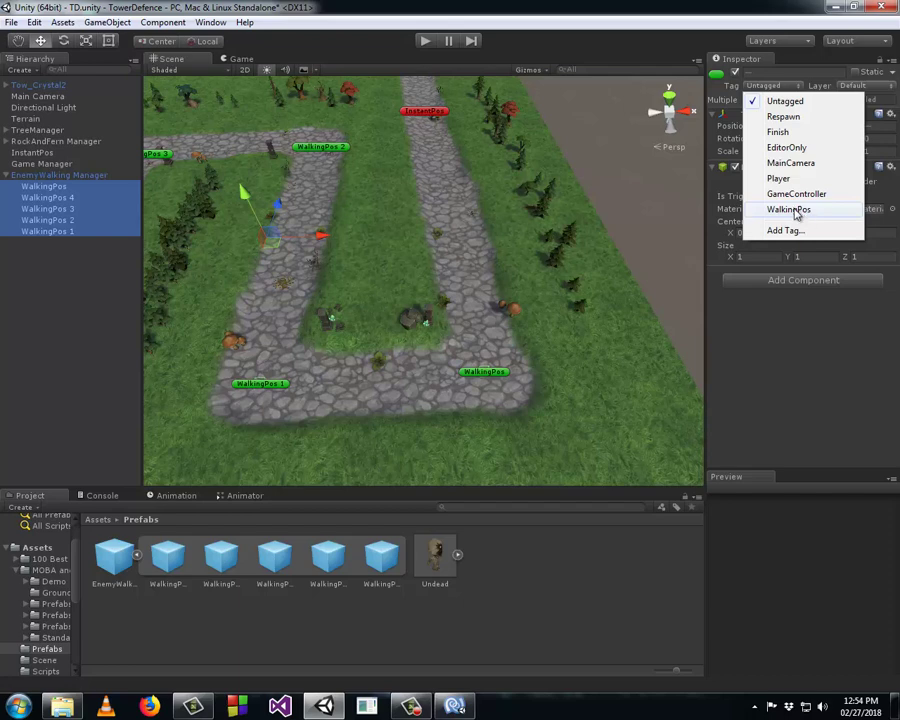
{"action": "left_click", "coordinate": [797, 210]}
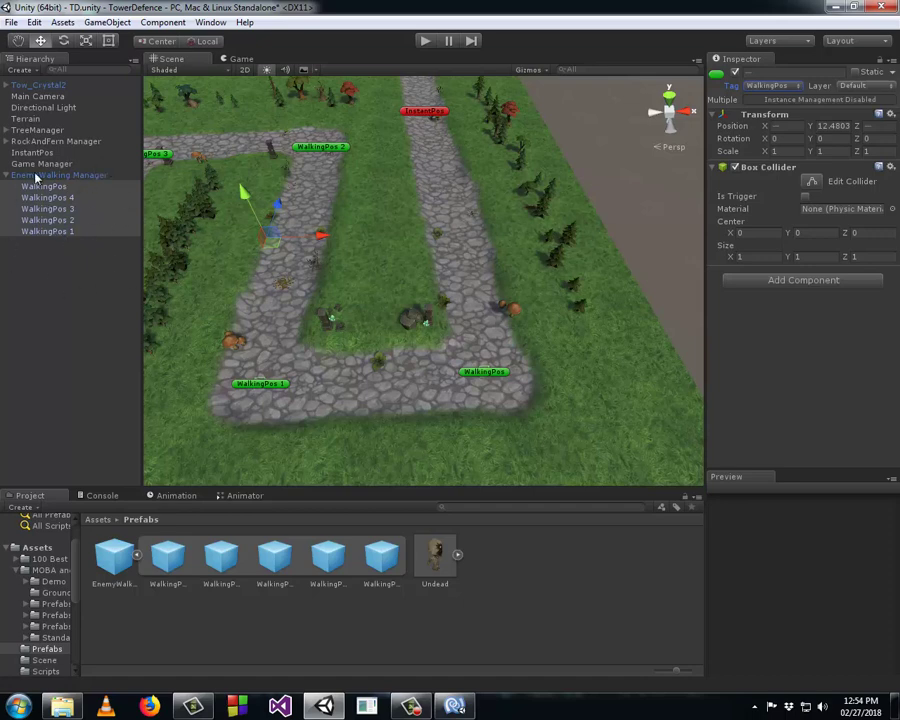
- Orbit and zoom the Scene view to see the whole waypoint path
{"action": "scroll", "coordinate": [336, 157], "scroll_direction": "down", "scroll_amount": 4}
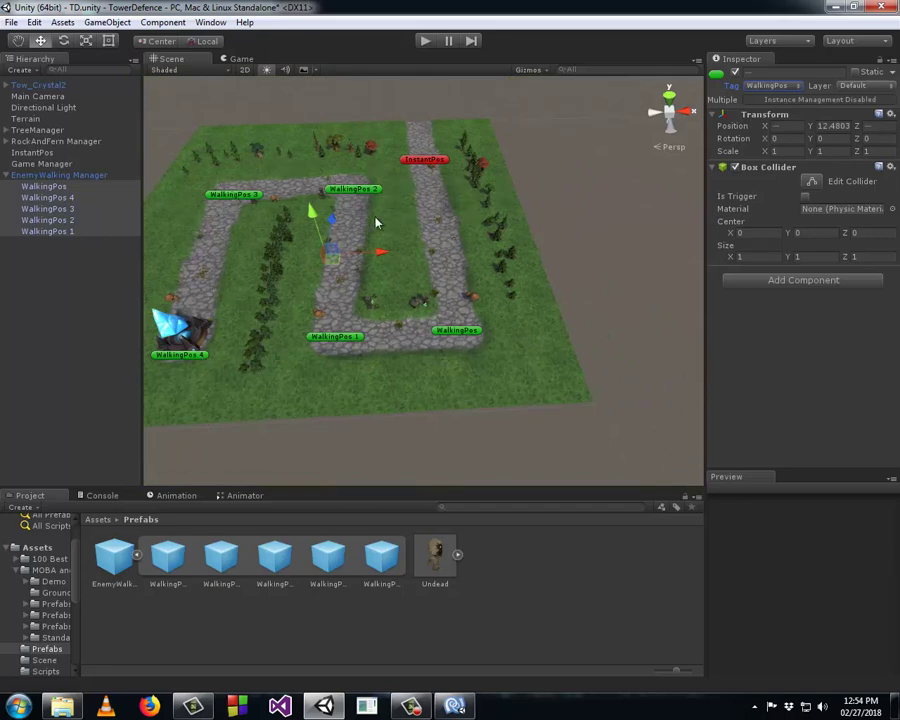
{"action": "scroll", "coordinate": [376, 222], "scroll_direction": "up", "scroll_amount": 5}
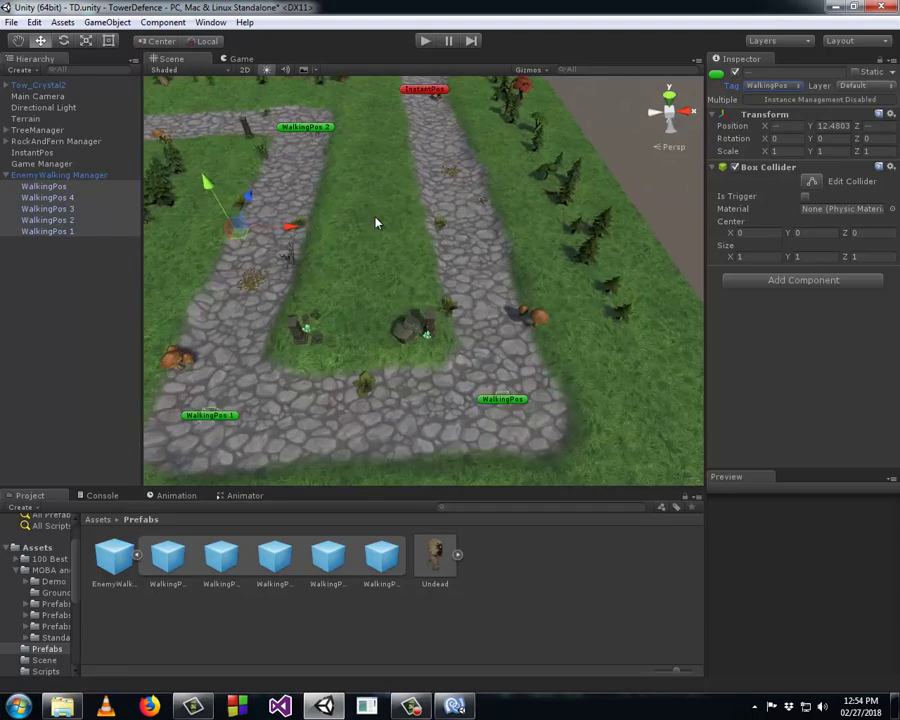
{"action": "left_click_drag", "start_coordinate": [376, 222], "coordinate": [305, 244], "text": "alt"}
{"action": "scroll", "coordinate": [356, 216], "scroll_direction": "down", "scroll_amount": 5}
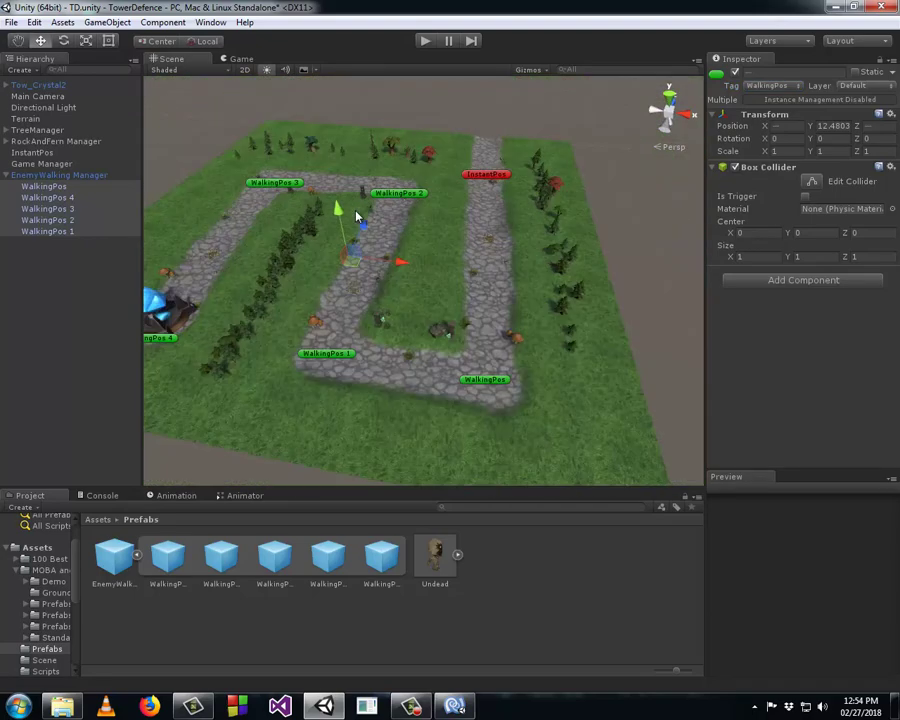
{"action": "scroll", "coordinate": [356, 216], "scroll_direction": "up", "scroll_amount": 3}
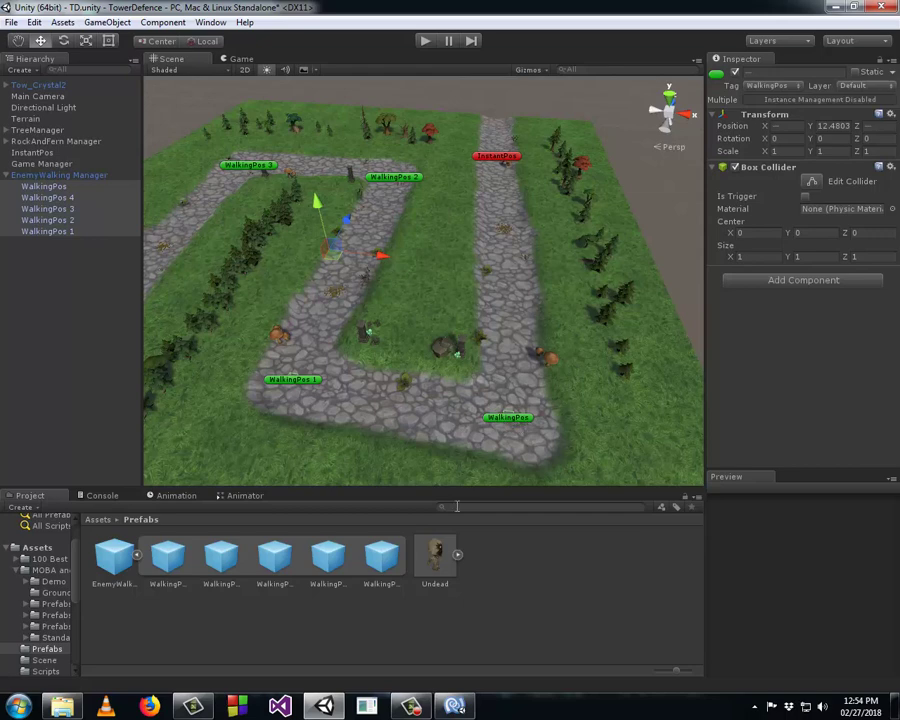
- Check the Undead prefab's Walking Level, select WalkingPos, and switch to the EnemyController script
{"action": "left_click", "coordinate": [435, 560]}
{"action": "scroll", "coordinate": [727, 391], "scroll_direction": "down", "scroll_amount": 10}
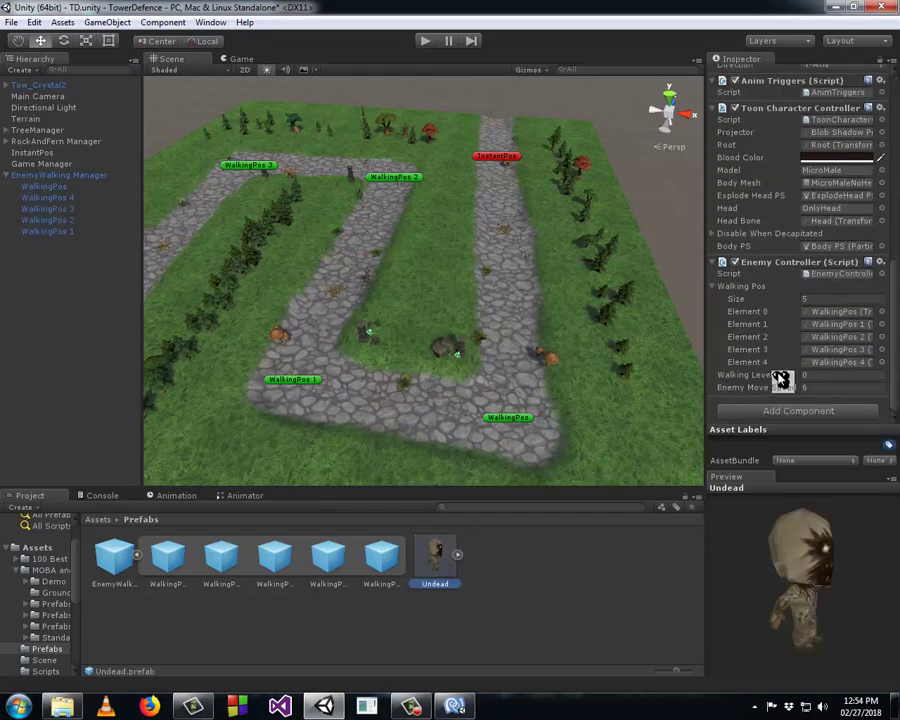
{"action": "left_click", "coordinate": [820, 374]}
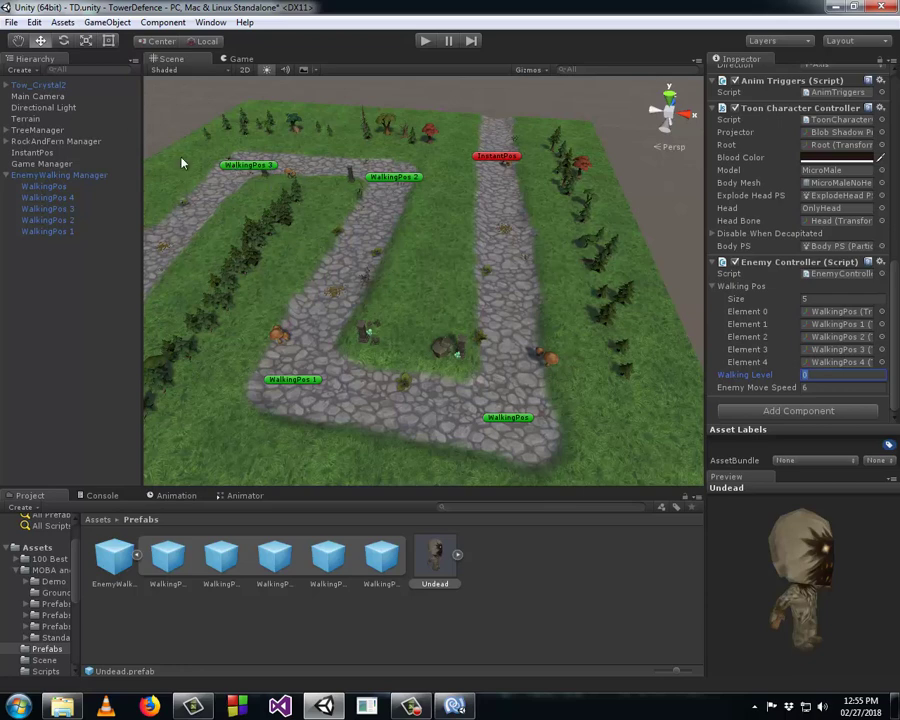
{"action": "left_click", "coordinate": [45, 186]}
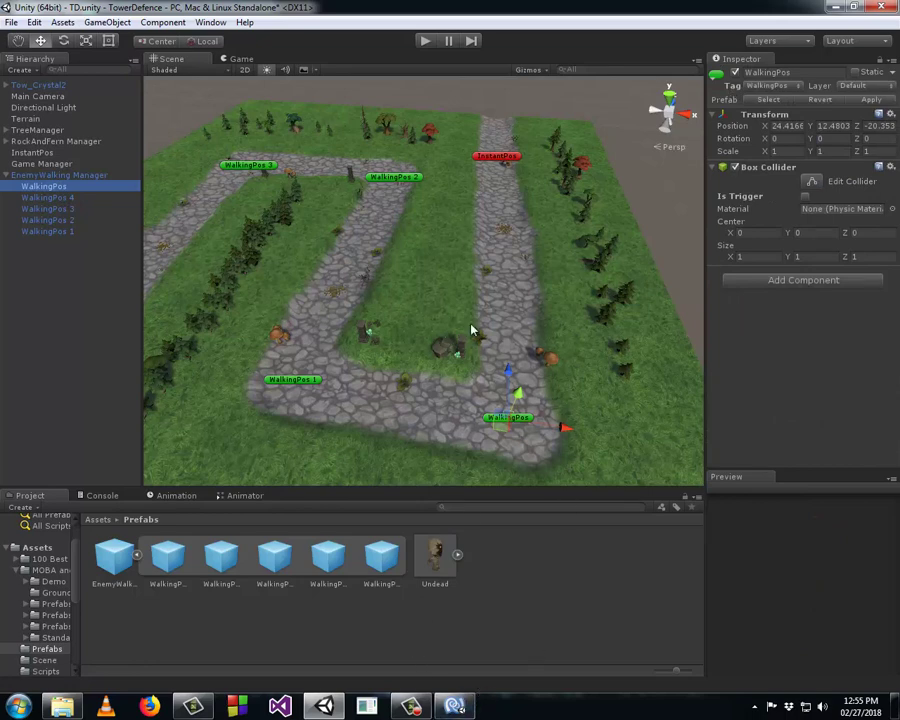
{"action": "left_click", "coordinate": [410, 707]}
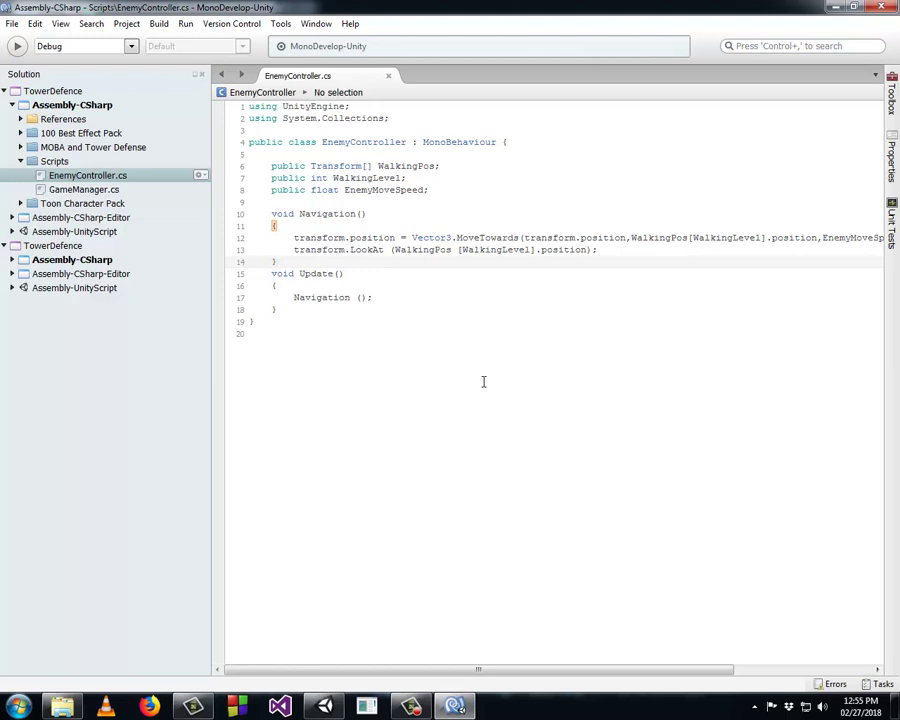
- Add an empty OnCollisionEnter(Collision Col) method above Update()
{"action": "key", "text": "Return"}
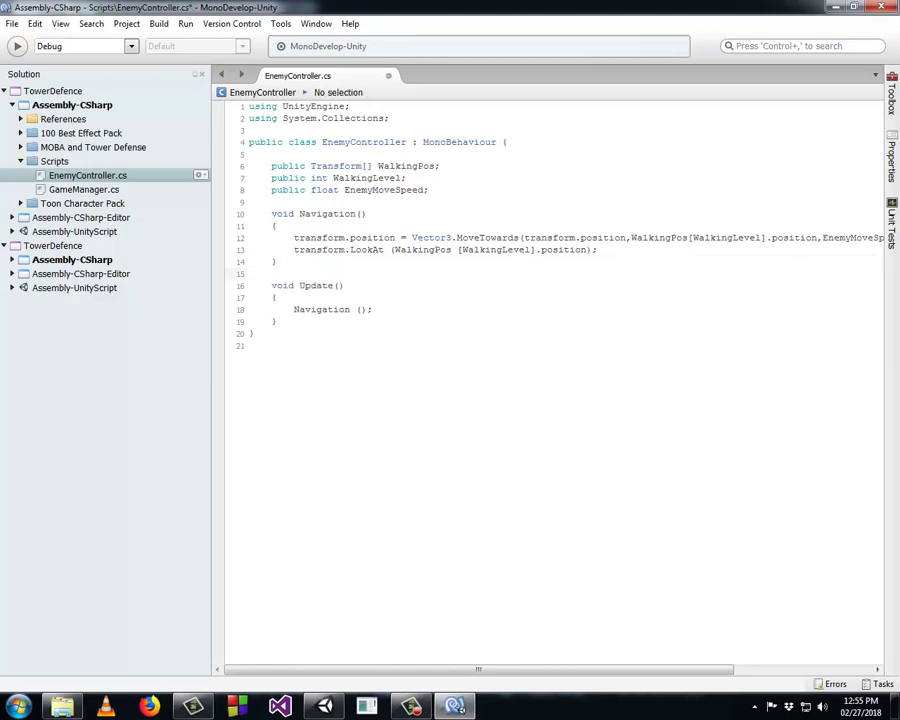
{"action": "type", "text": "void "}
{"action": "type", "text": "ON"}
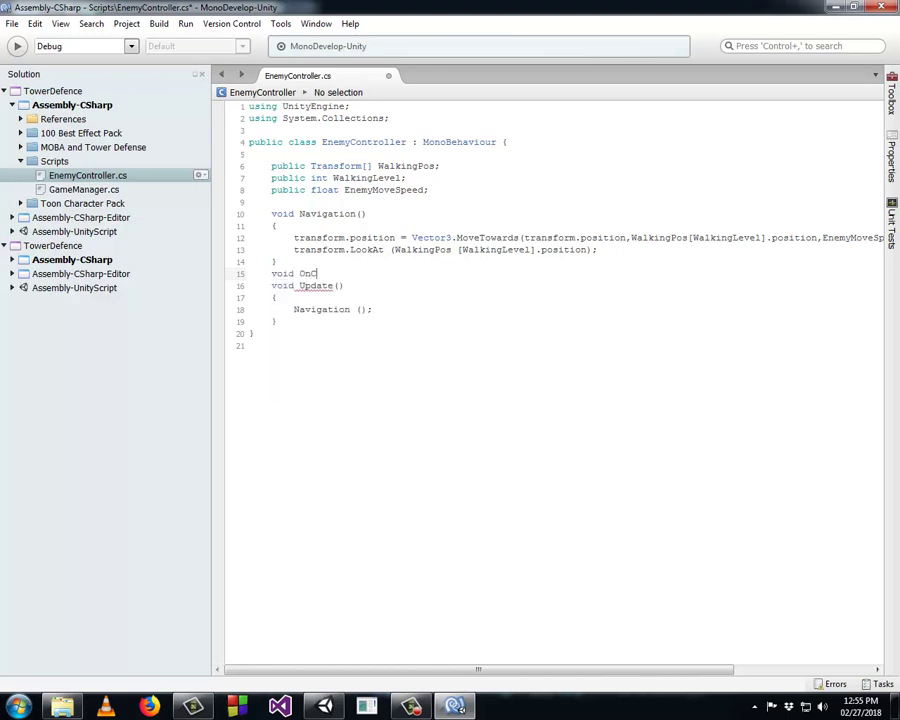
{"action": "type", "text": "ision"}
{"action": "type", "text": "Enter("}
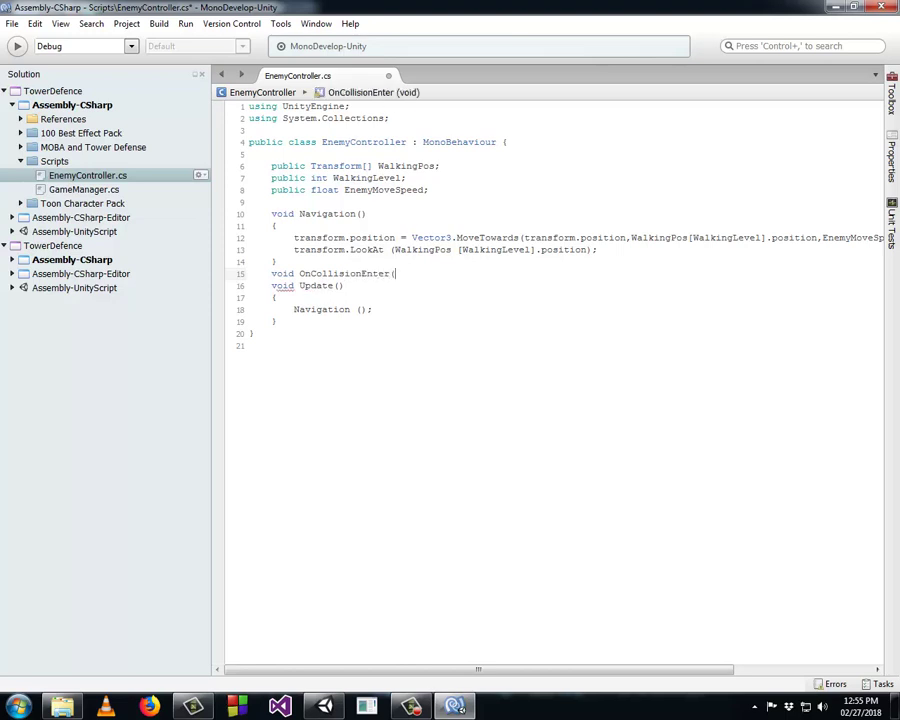
{"action": "type", "text": "Co"}
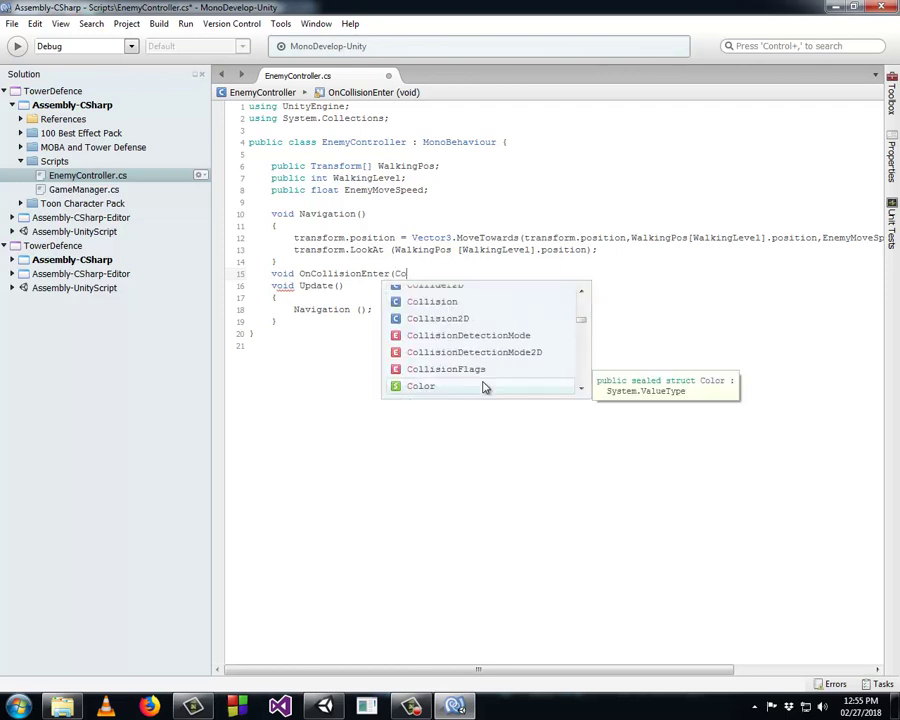
{"action": "type", "text": "llision"}
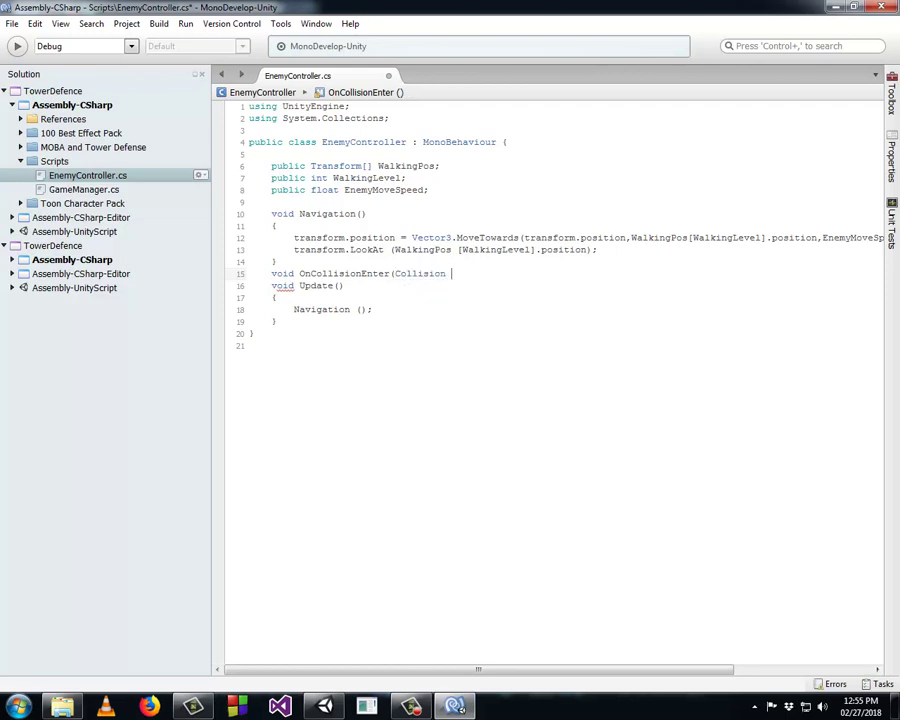
{"action": "type", "text": " Col"}
{"action": "type", "text": ")"}
{"action": "key", "text": "Return"}
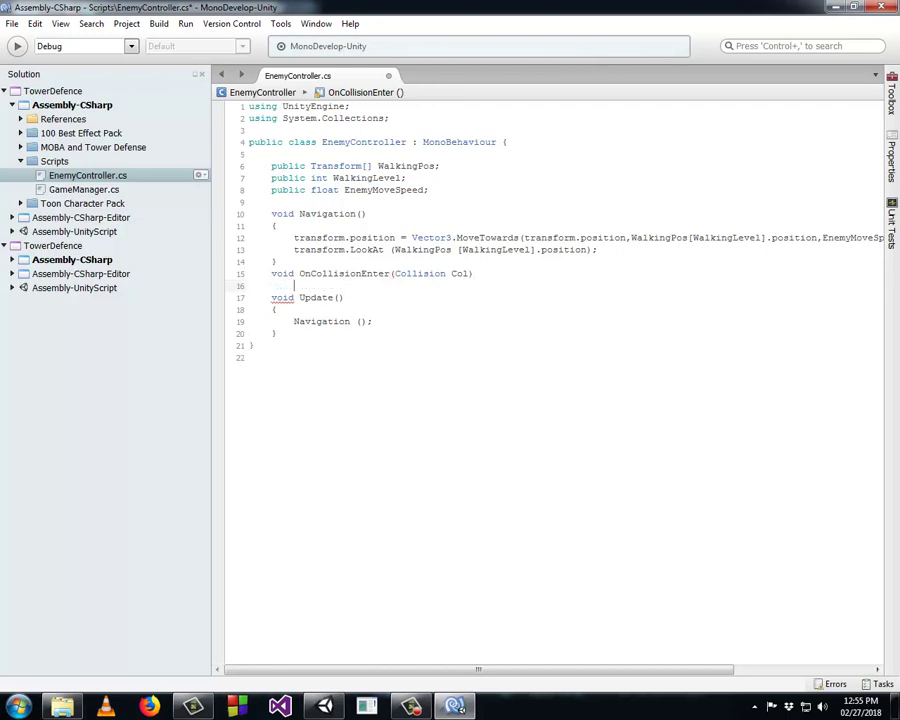
{"action": "type", "text": "{"}
{"action": "key", "text": "Return"}
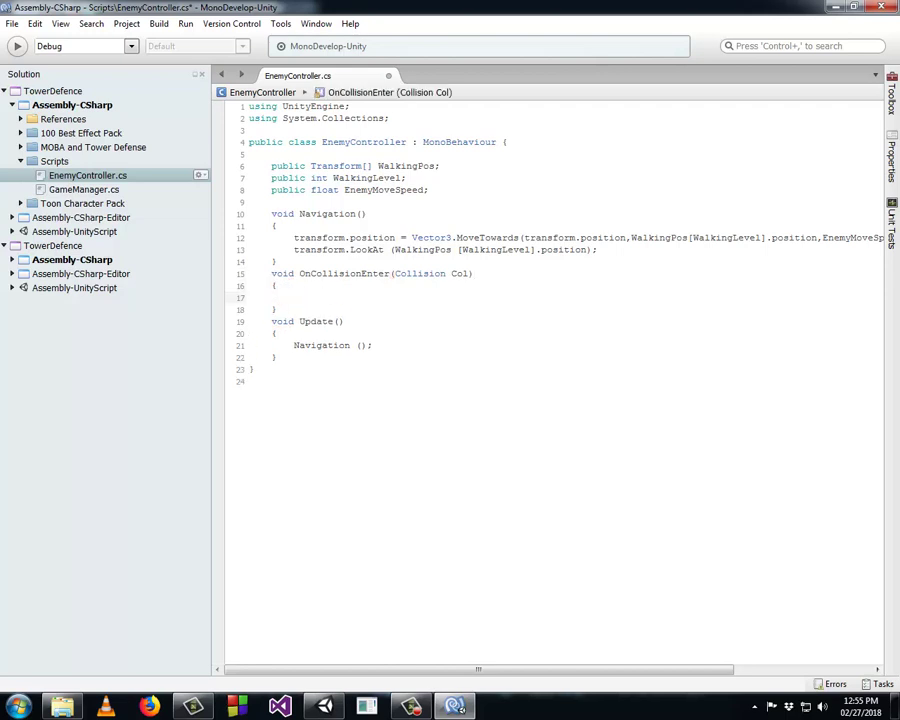
{"action": "key", "text": "Down"}
{"action": "key", "text": "Return"}
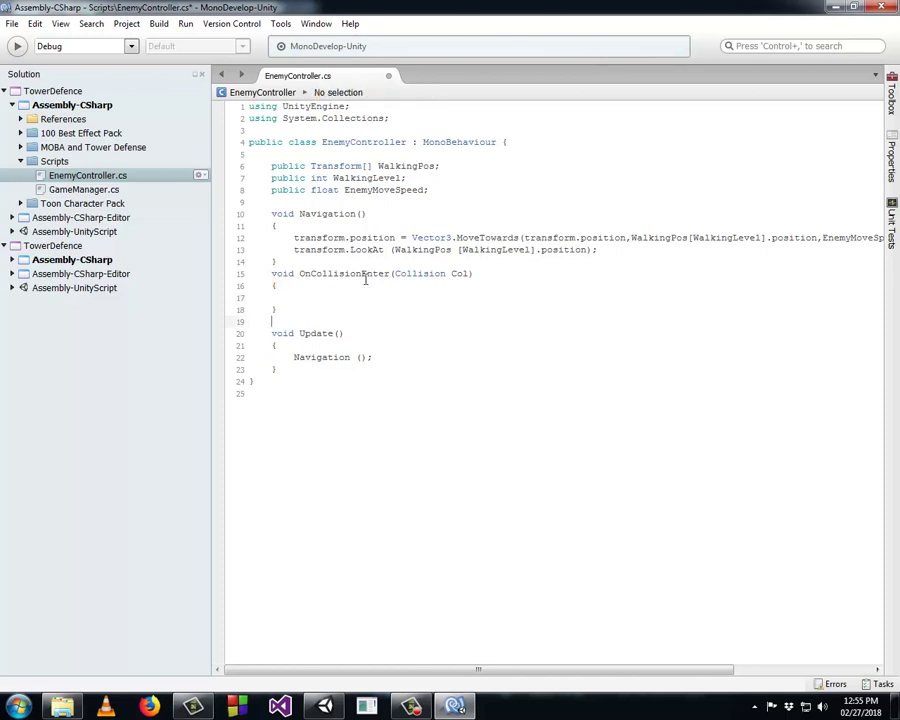
- Inside it, begin the condition if(Col.gameObject.tag == " using autocomplete
{"action": "left_click", "coordinate": [300, 296]}
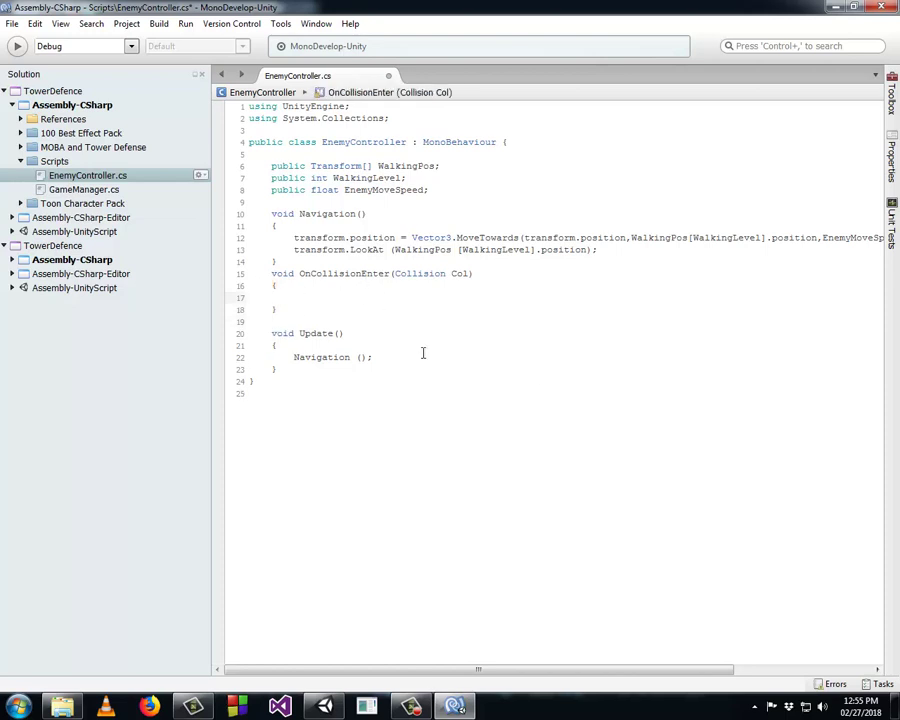
{"action": "type", "text": "if"}
{"action": "type", "text": "()"}
{"action": "type", "text": "Col"}
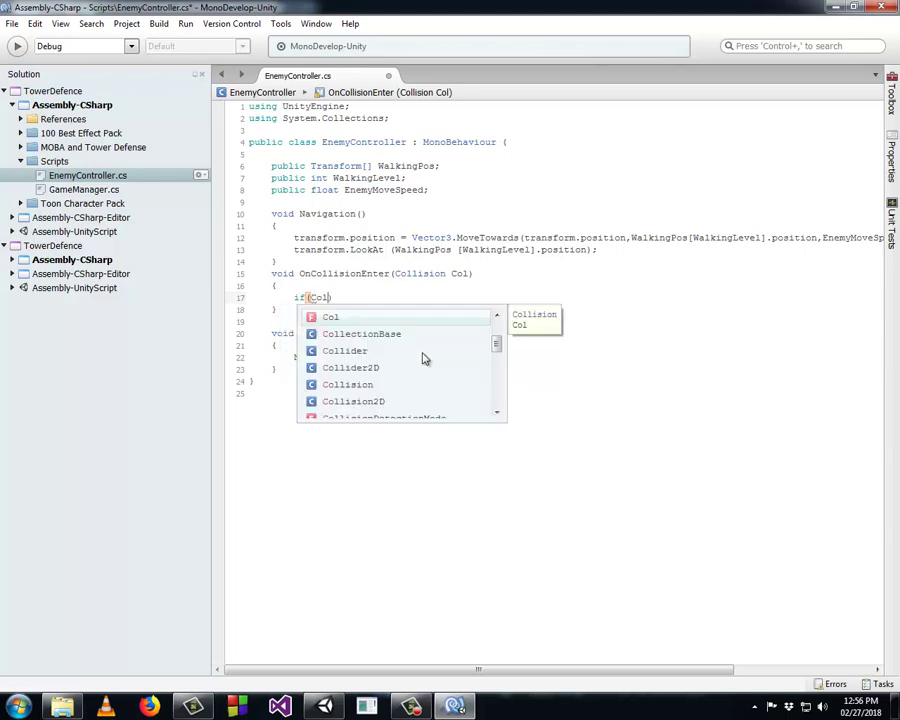
{"action": "type", "text": ".g"}
{"action": "key", "text": "Return"}
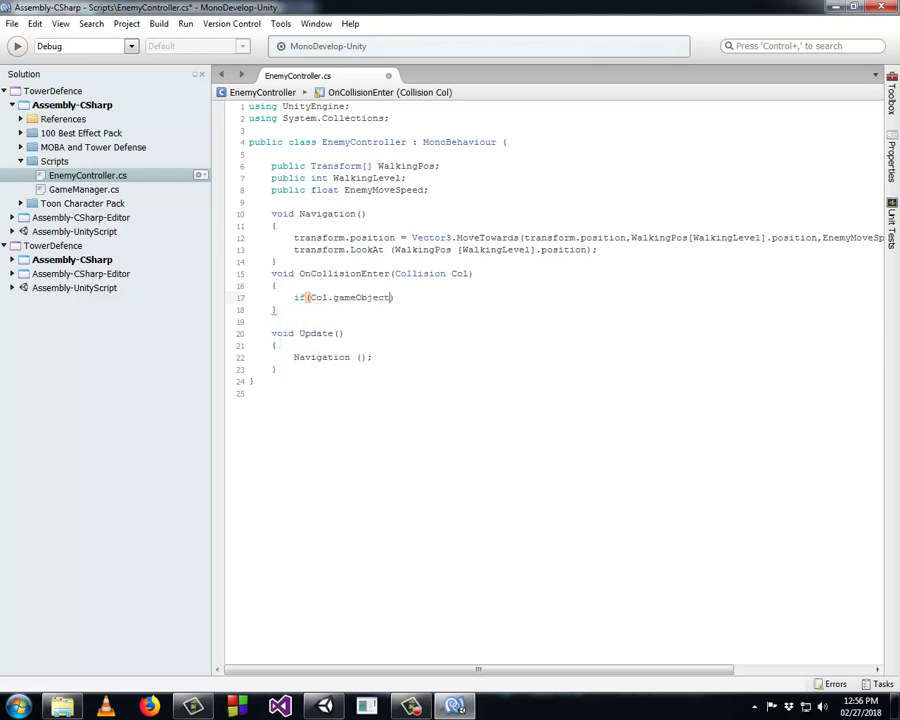
{"action": "type", "text": ".ta"}
{"action": "key", "text": "Return"}
{"action": "type", "text": "== "}
{"action": "type", "text": "\""}
- Check the waypoint's tag in Unity, then type WalkingPos into the tag comparison string
{"action": "left_click", "coordinate": [324, 706]}
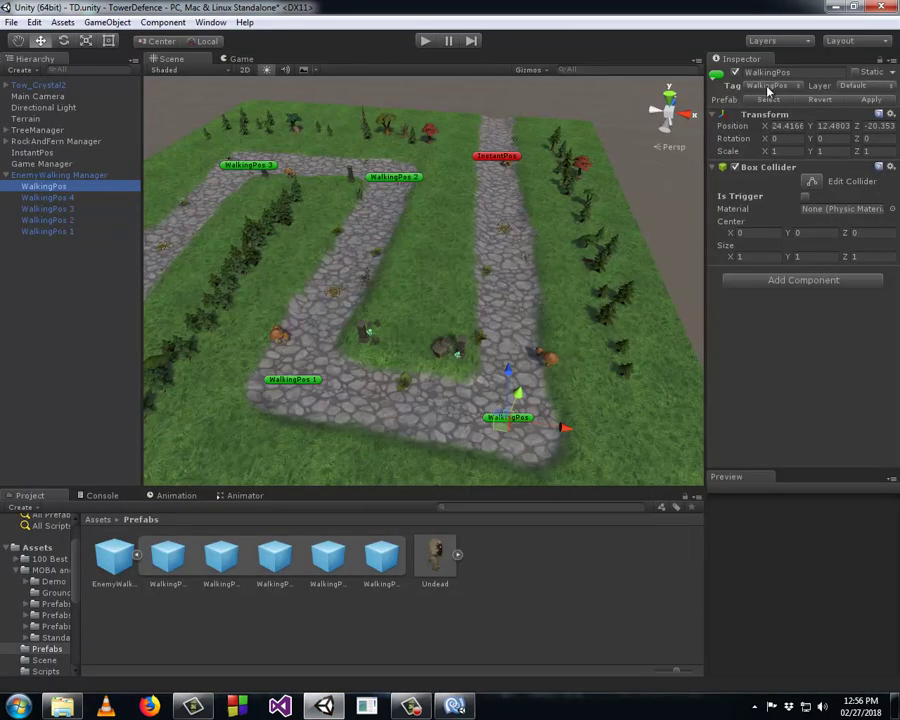
{"action": "left_click", "coordinate": [455, 706]}
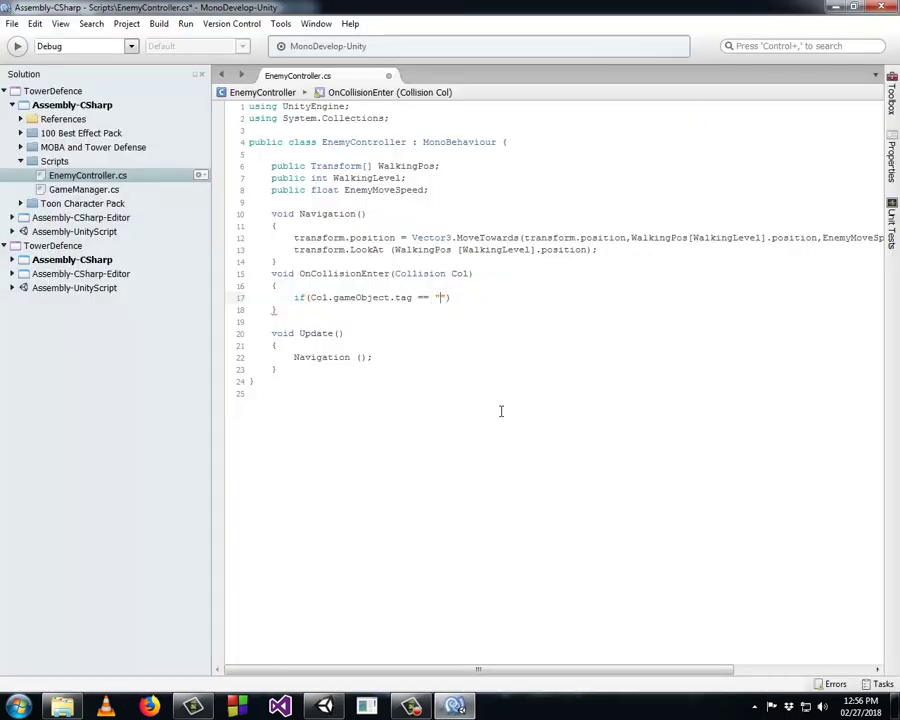
{"action": "type", "text": "Walking"}
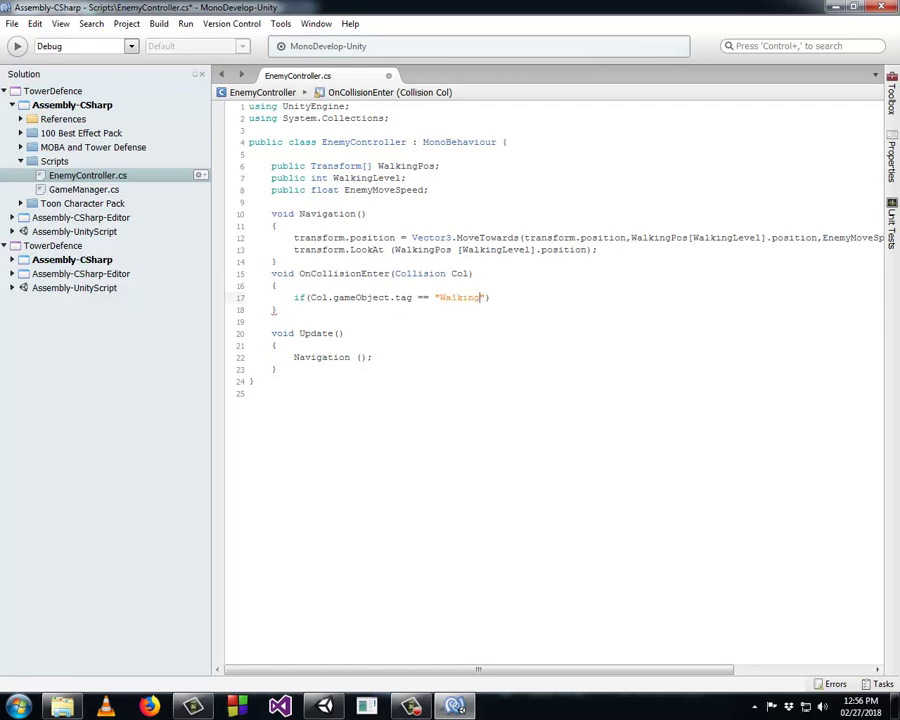
{"action": "type", "text": "Pos"}
- Verify "WalkingPos" matches the Unity tag and open a blank line below the if condition
{"action": "left_click_drag", "start_coordinate": [439, 297], "coordinate": [500, 302]}
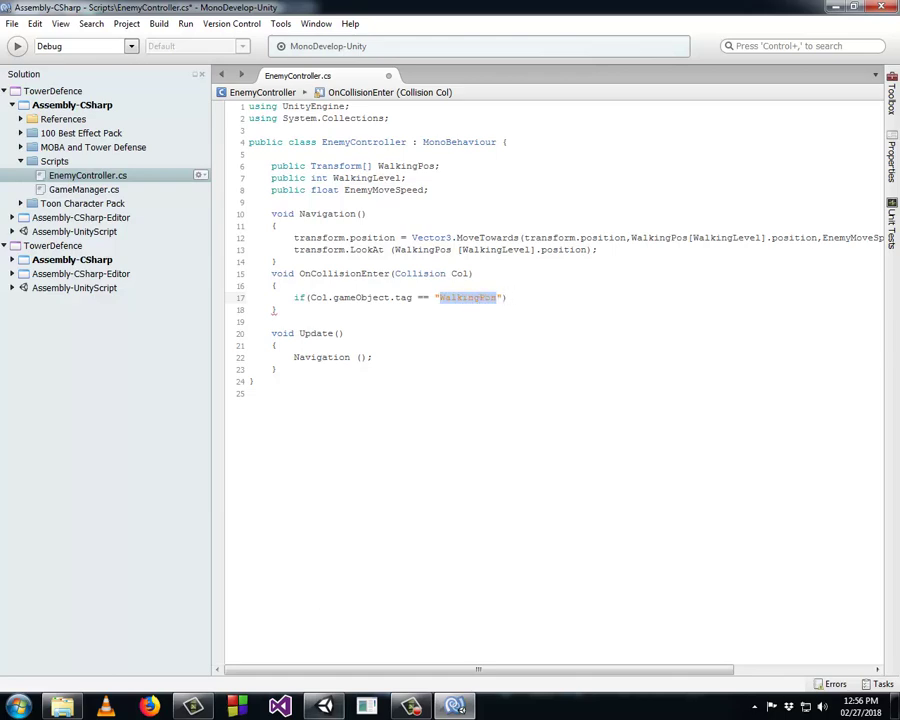
{"action": "key", "text": "alt+Tab"}
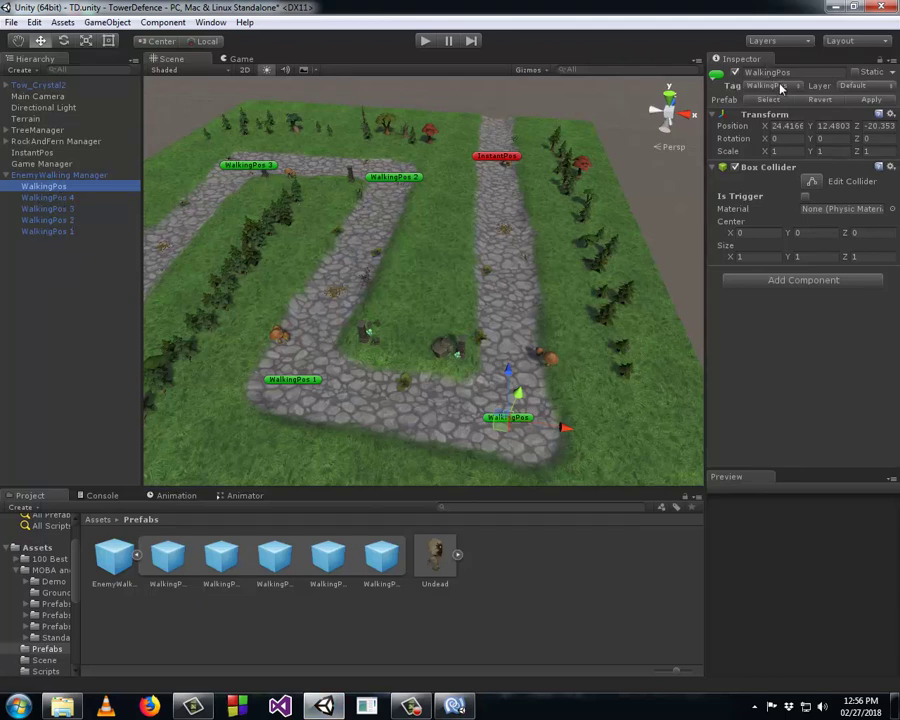
{"action": "key", "text": "alt+Tab"}
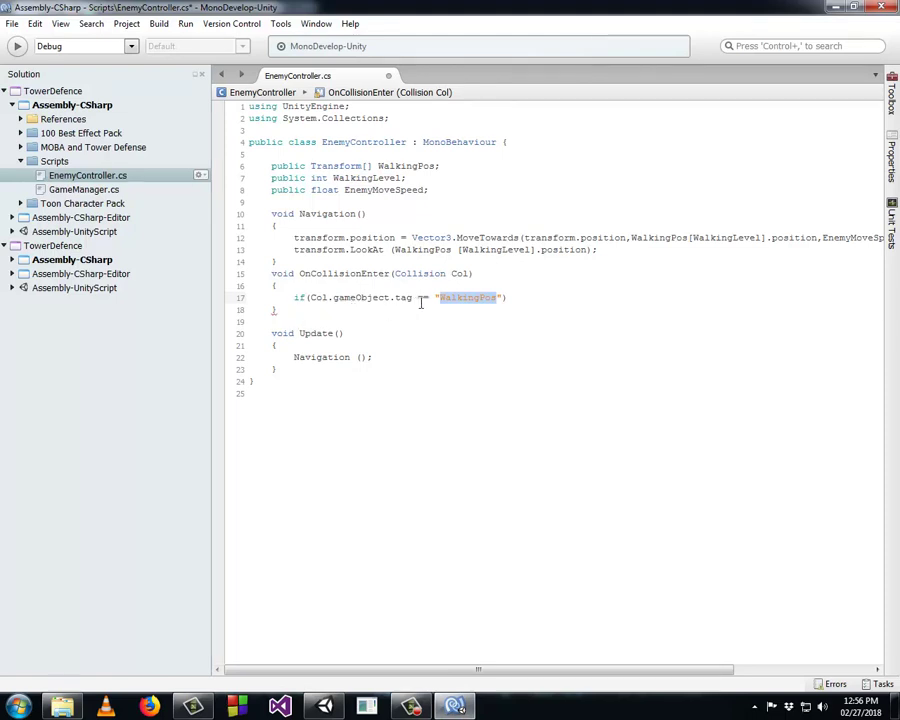
{"action": "left_click", "coordinate": [507, 297]}
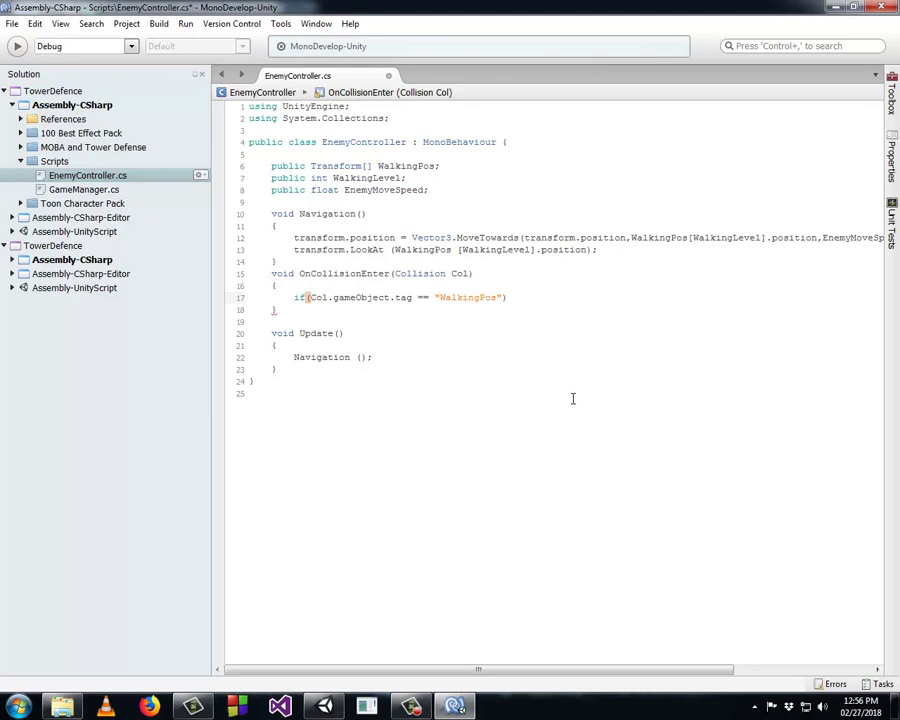
{"action": "key", "text": "Return"}
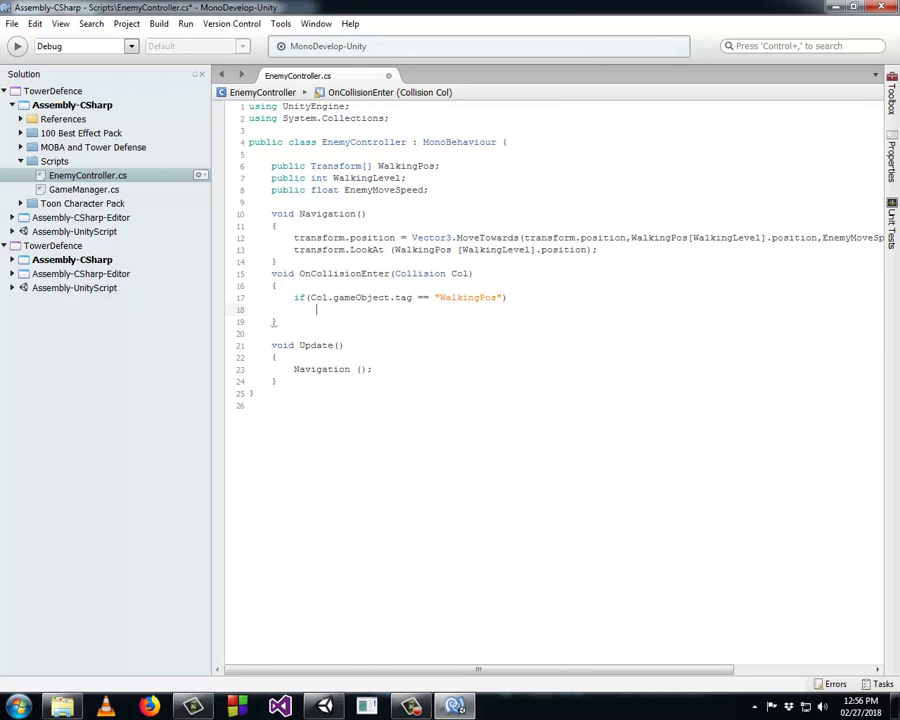
- Type WalkingLevel++; inside the if block and add a // comment after it
{"action": "type", "text": "walkingL"}
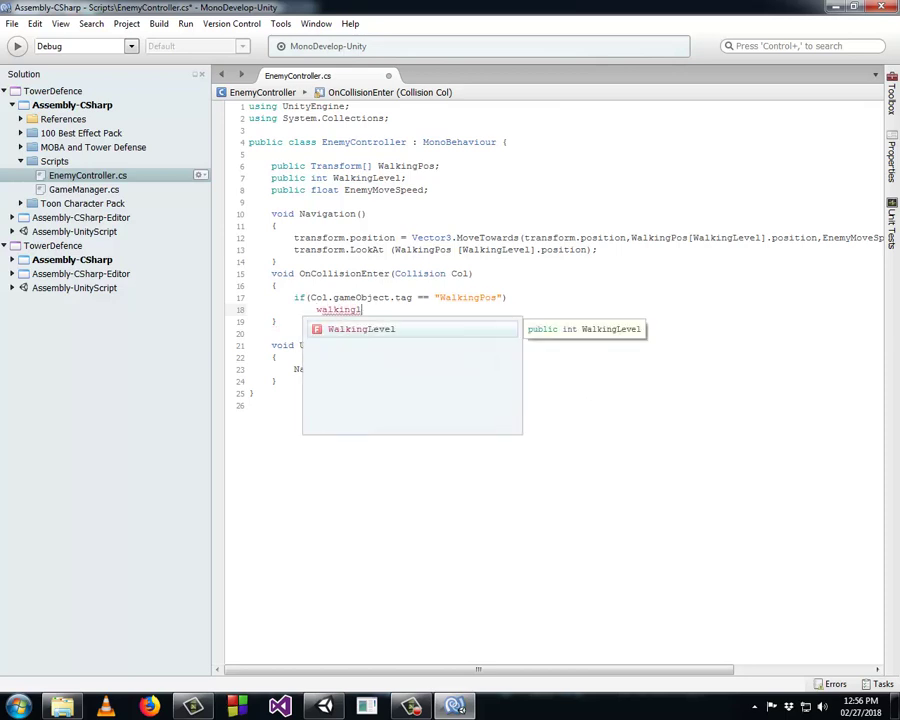
{"action": "key", "text": "Return"}
{"action": "type", "text": "++;"}
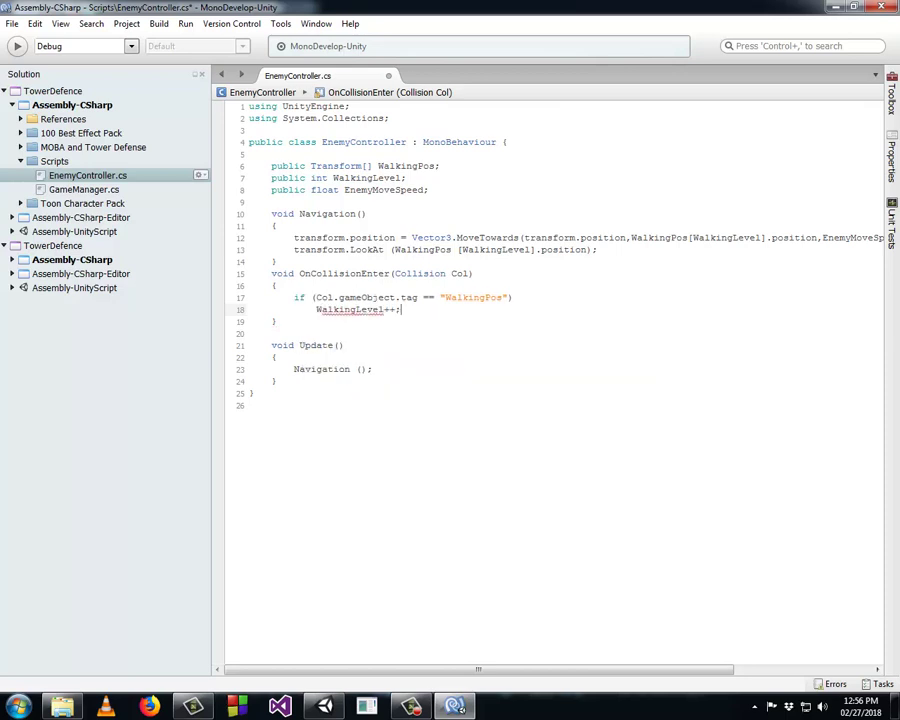
{"action": "left_click_drag", "start_coordinate": [405, 310], "coordinate": [314, 310]}
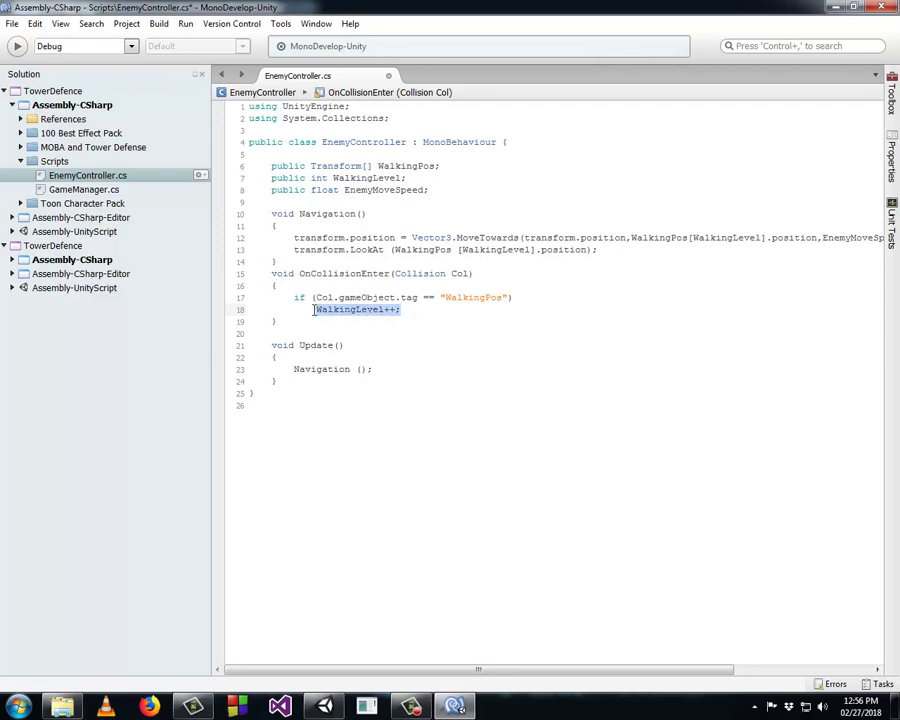
{"action": "left_click", "coordinate": [405, 311]}
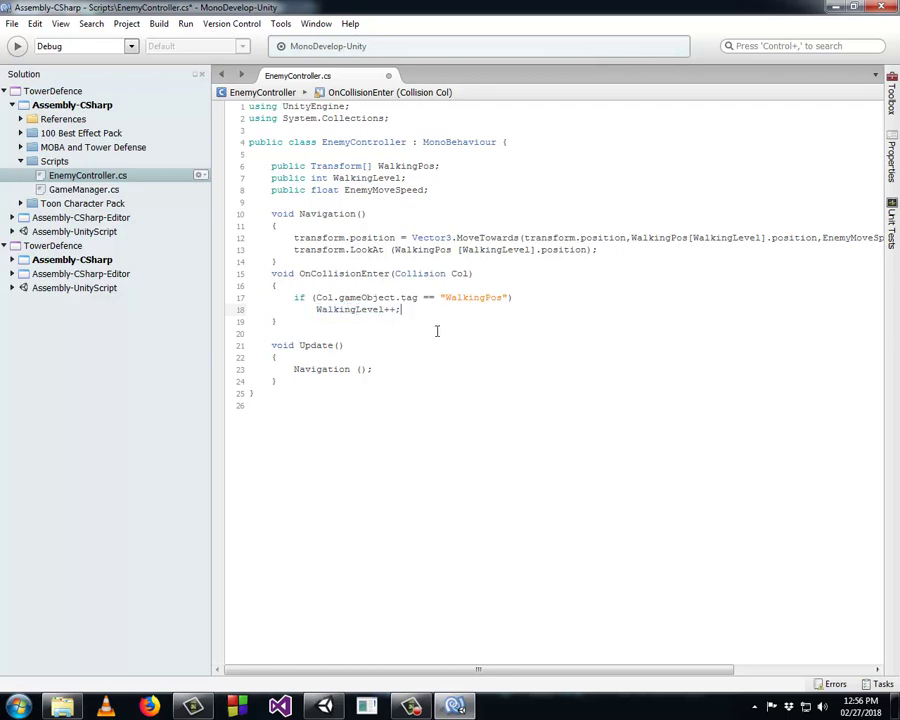
{"action": "type", "text": "/"}
{"action": "type", "text": "/"}
- Review the WalkingLevel increment and the WalkingPos tag check, then return to Unity
{"action": "scroll", "coordinate": [379, 423], "scroll_direction": "up", "scroll_amount": 2, "text": "ctrl"}
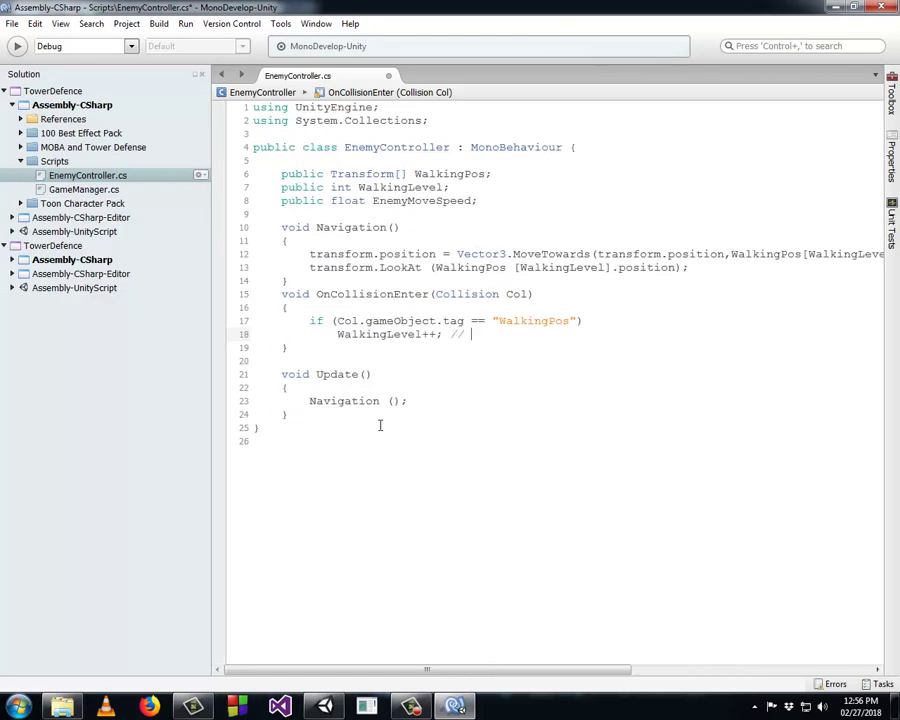
{"action": "scroll", "coordinate": [380, 426], "scroll_direction": "up", "scroll_amount": 2, "text": "ctrl"}
{"action": "scroll", "coordinate": [394, 424], "scroll_direction": "down", "scroll_amount": 2, "text": "ctrl"}
{"action": "scroll", "coordinate": [394, 424], "scroll_direction": "down", "scroll_amount": 1, "text": "ctrl"}
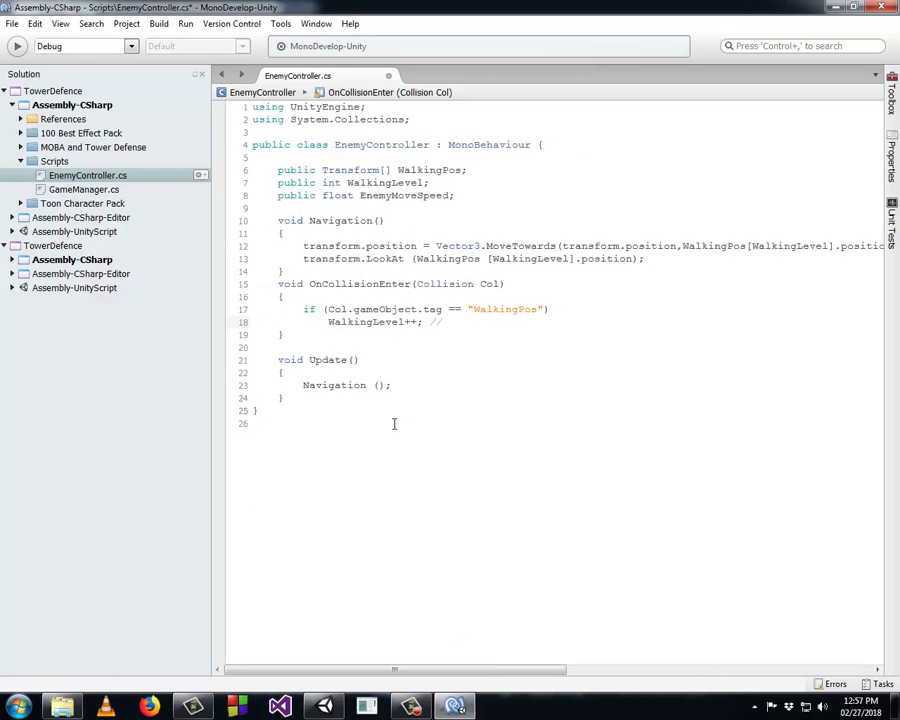
{"action": "scroll", "coordinate": [394, 424], "scroll_direction": "down", "scroll_amount": 1, "text": "ctrl"}
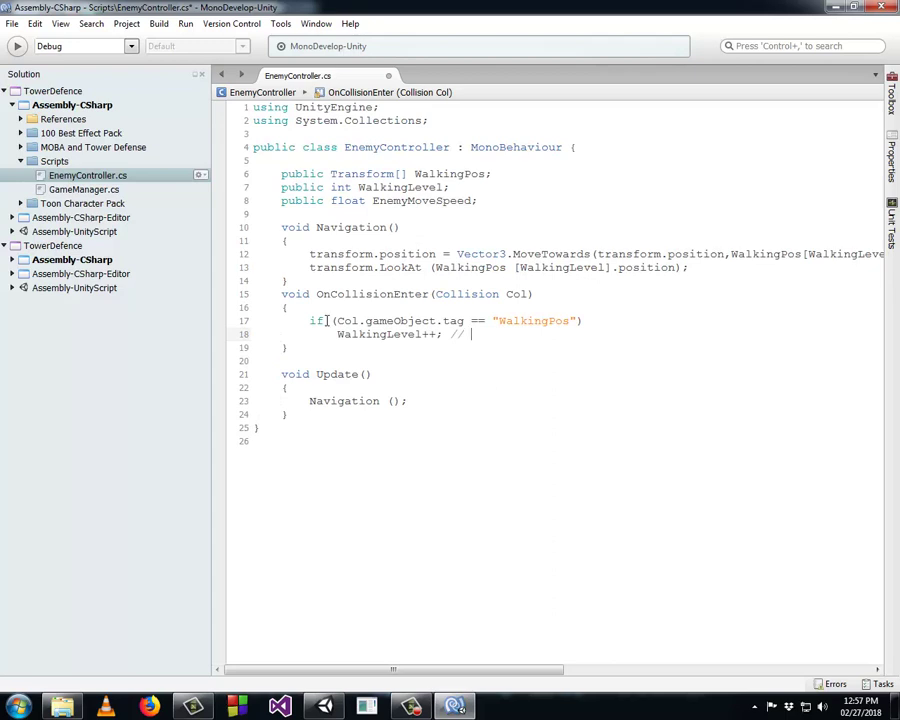
{"action": "mouse_move", "coordinate": [338, 336]}
{"action": "left_mouse_down"}
{"action": "mouse_move", "coordinate": [432, 337]}
{"action": "mouse_move", "coordinate": [440, 345]}
{"action": "left_mouse_up"}
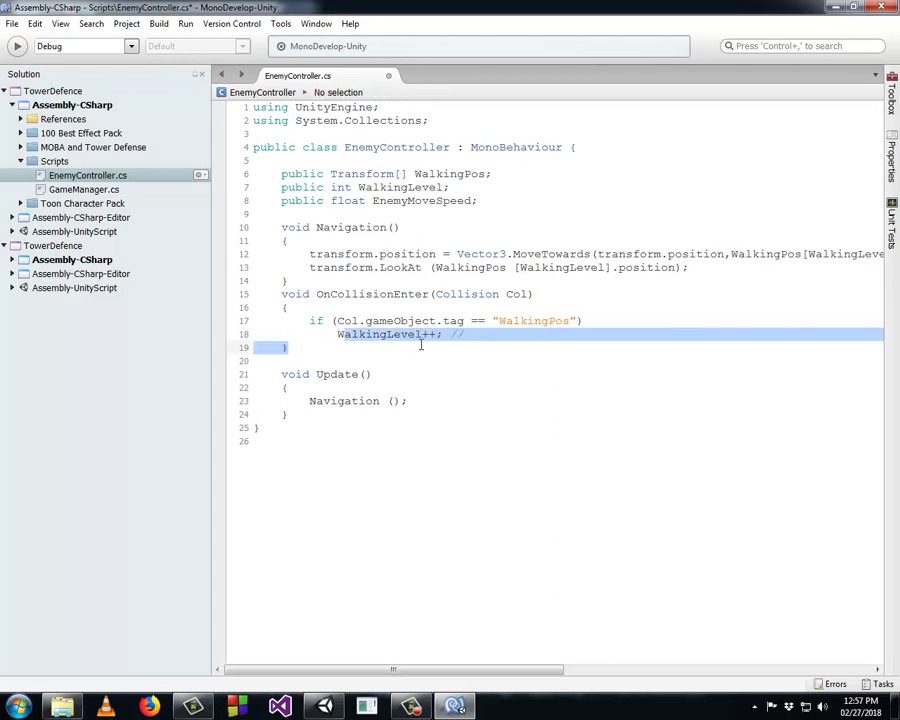
{"action": "left_click", "coordinate": [456, 334]}
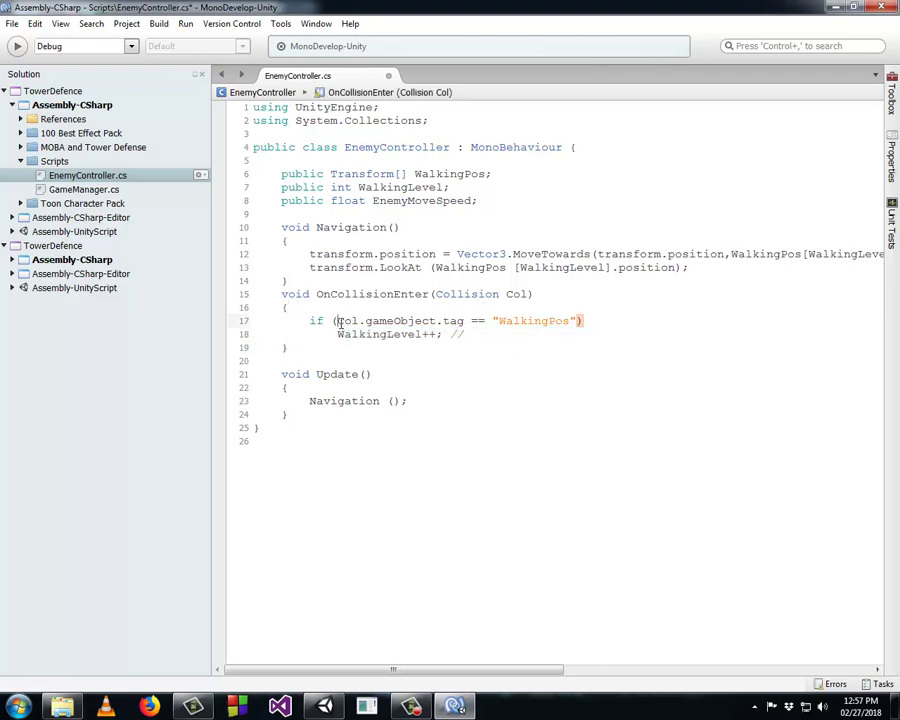
{"action": "left_click_drag", "start_coordinate": [337, 322], "coordinate": [574, 322]}
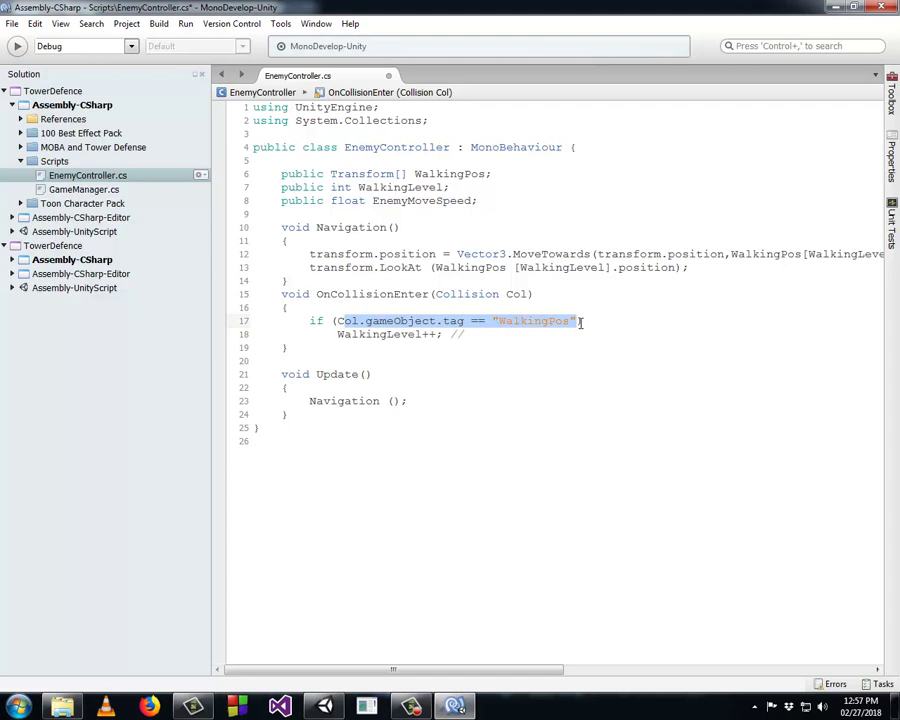
{"action": "type", "text": ")"}
{"action": "left_click", "coordinate": [374, 294]}
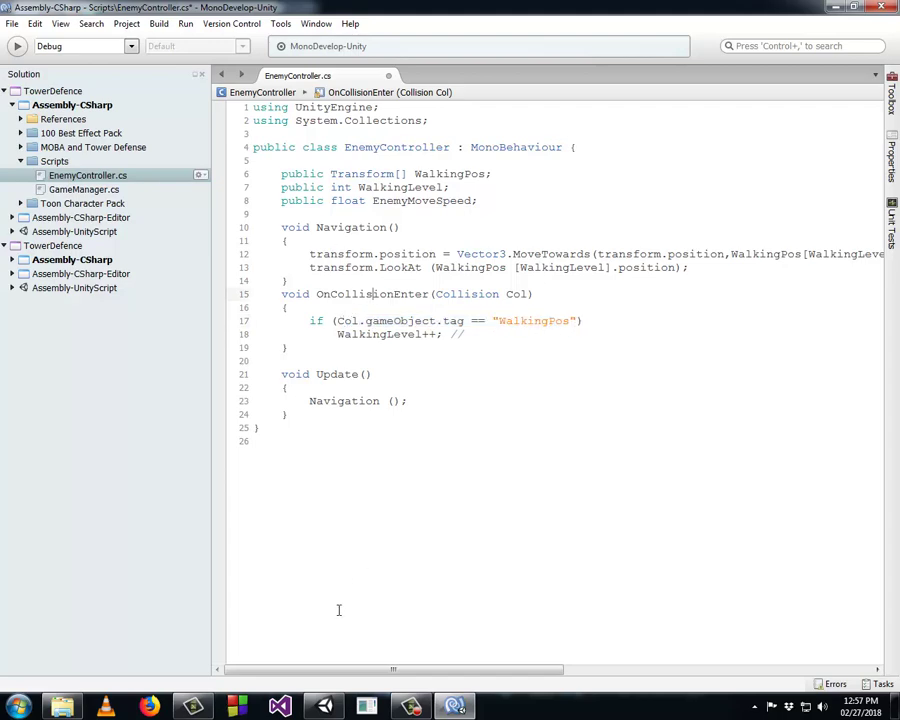
{"action": "left_click", "coordinate": [324, 706]}
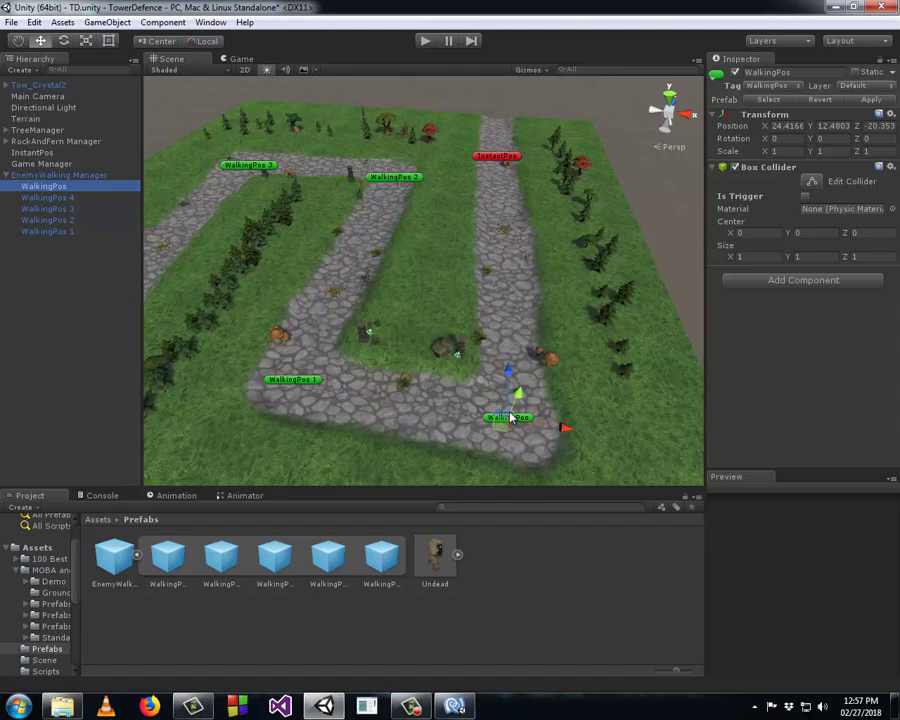
- Inspect the Undead prefab's Enemy Controller walking points and Walking Level, then return to EnemyController.cs
{"action": "left_click", "coordinate": [437, 560]}
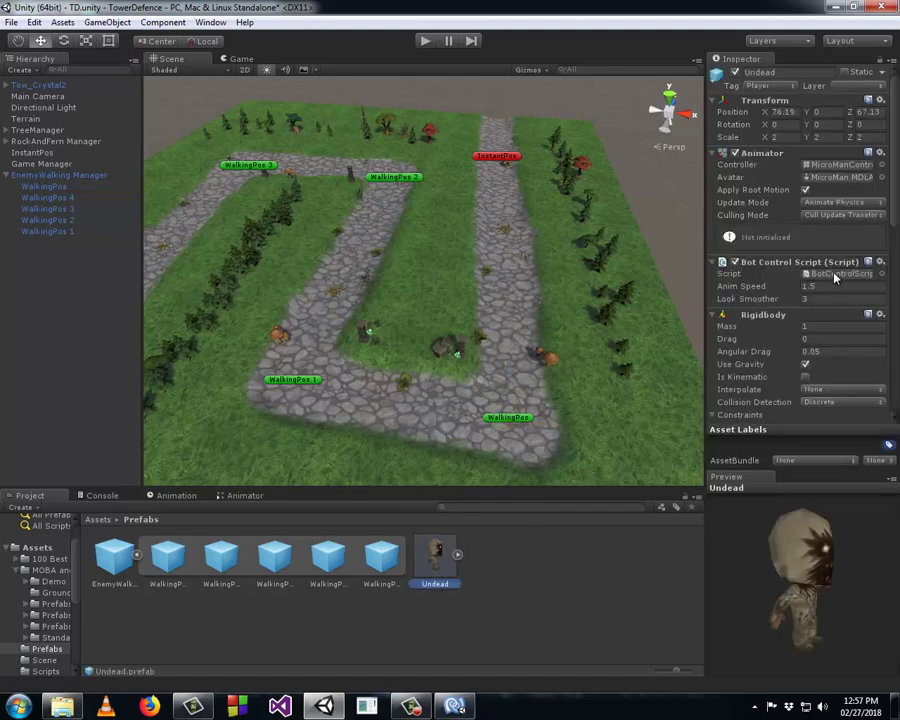
{"action": "scroll", "coordinate": [834, 275], "scroll_direction": "down", "scroll_amount": 5}
{"action": "scroll", "coordinate": [796, 268], "scroll_direction": "down", "scroll_amount": 5}
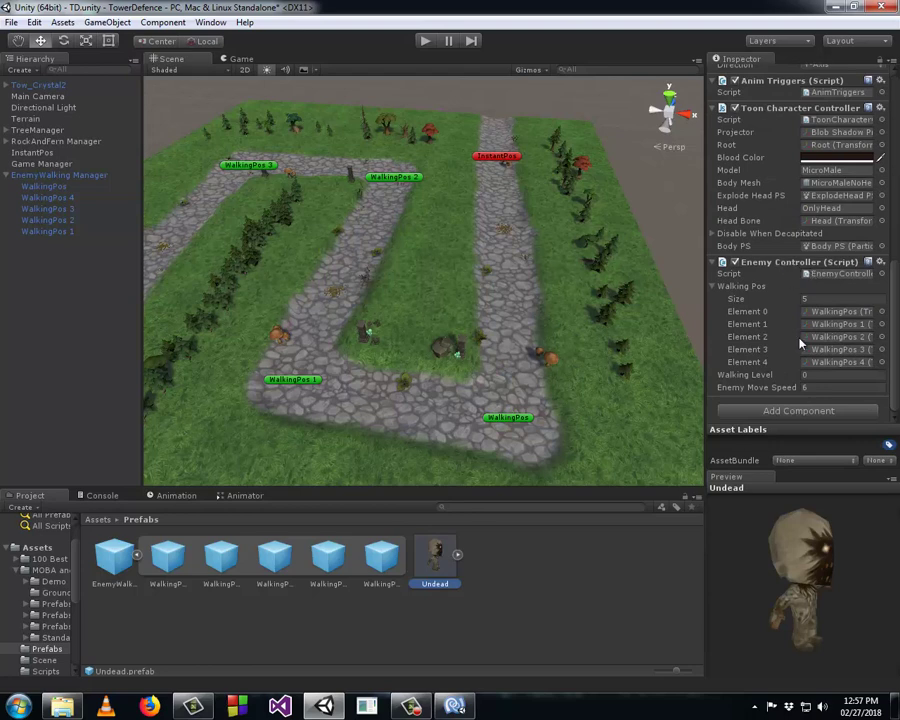
{"action": "left_click", "coordinate": [813, 376]}
{"action": "left_click", "coordinate": [455, 706]}
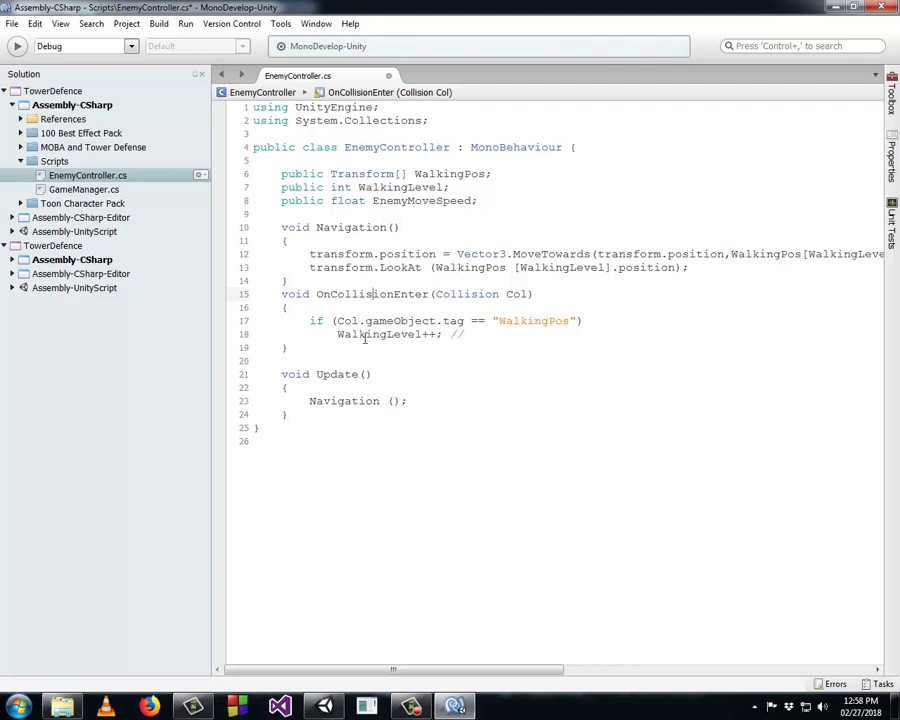
- Place the cursor after WalkingLevel++ on line 18, then return to the Unity editor
{"action": "left_click", "coordinate": [468, 335]}
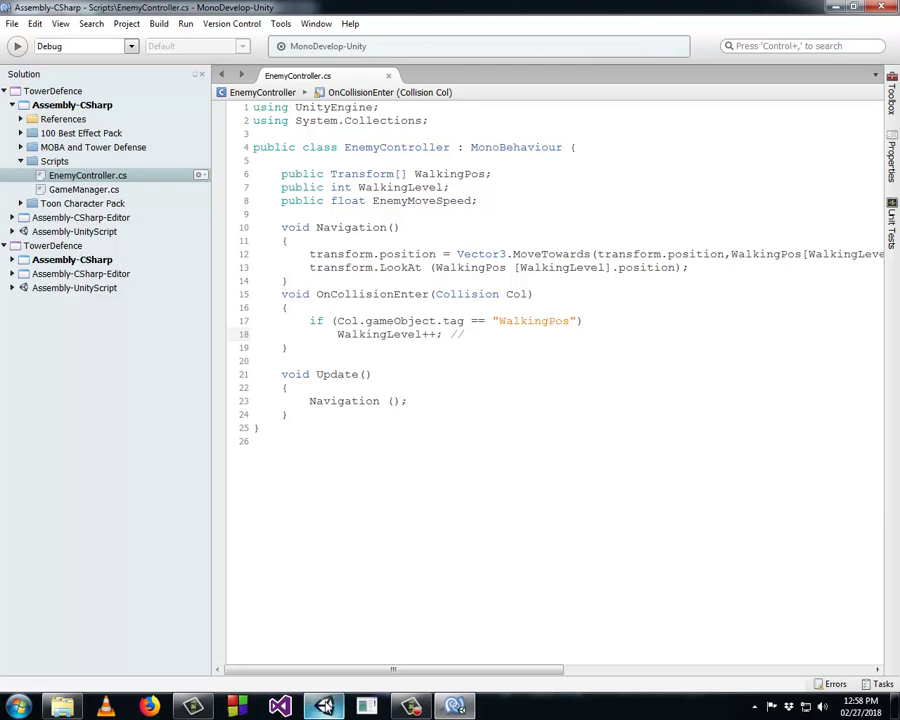
{"action": "left_click", "coordinate": [324, 706]}
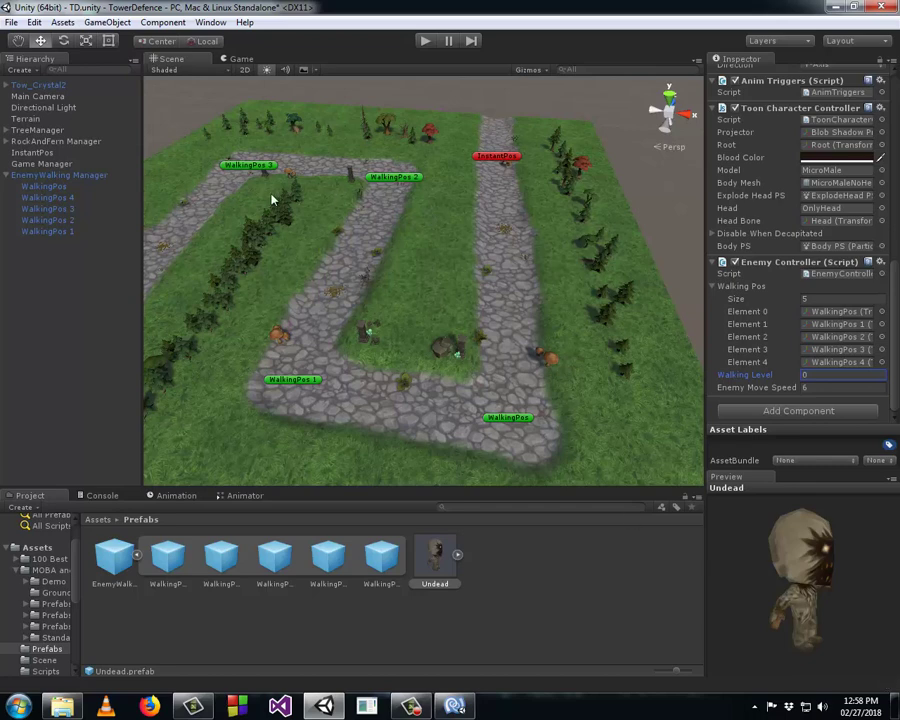
- Review each WalkingPos waypoint (1 through 4 and the first) and its Box Collider settings
{"action": "left_click", "coordinate": [66, 187]}
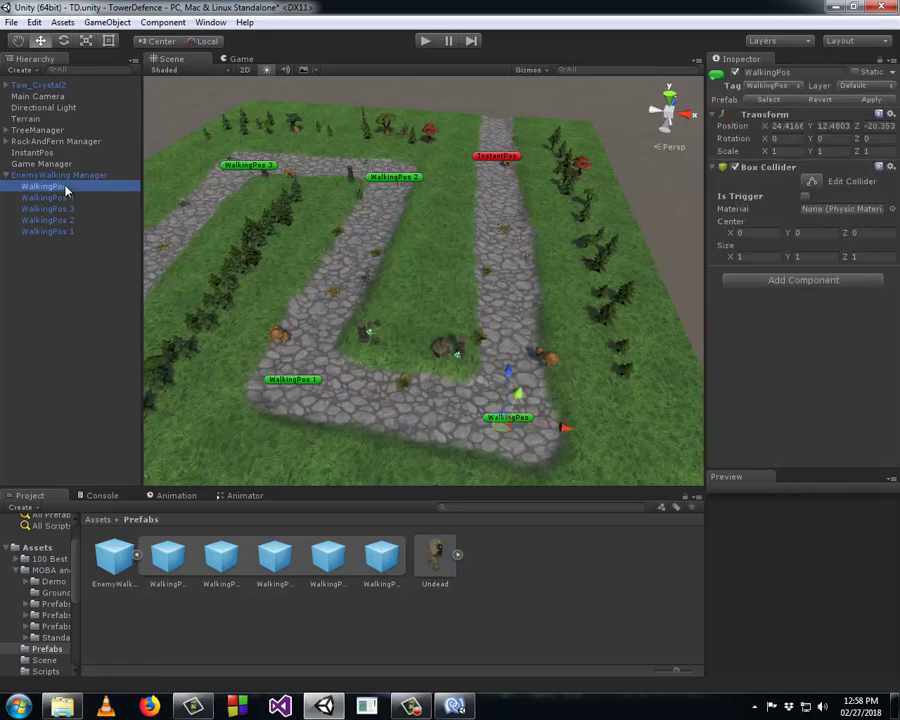
{"action": "left_click", "coordinate": [64, 197]}
{"action": "left_click", "coordinate": [63, 188]}
{"action": "left_click", "coordinate": [66, 208]}
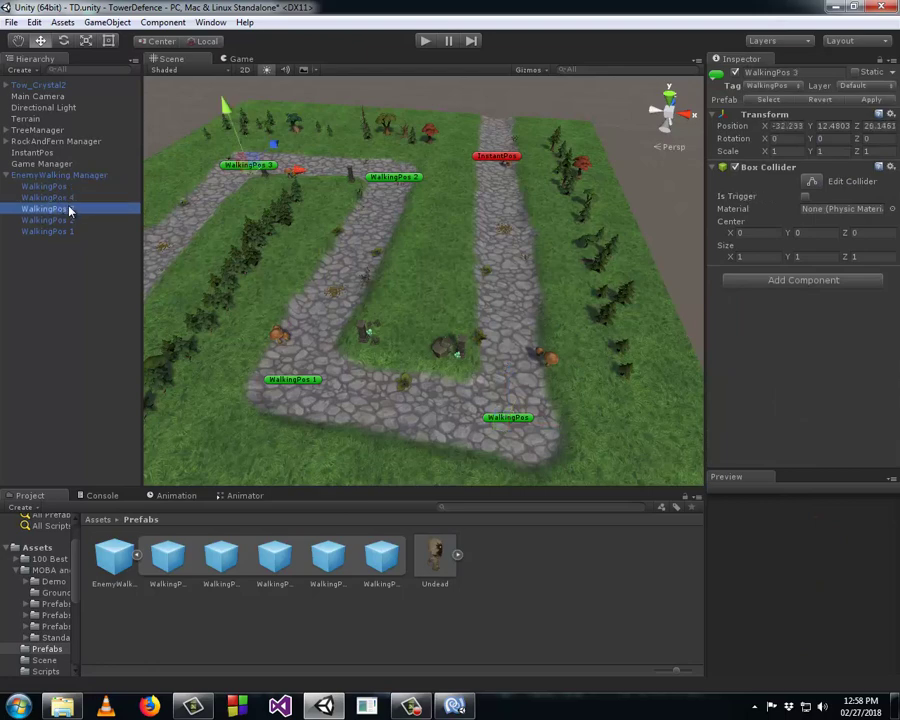
{"action": "scroll", "coordinate": [350, 330], "scroll_direction": "down", "scroll_amount": 3}
{"action": "scroll", "coordinate": [352, 325], "scroll_direction": "up", "scroll_amount": 2}
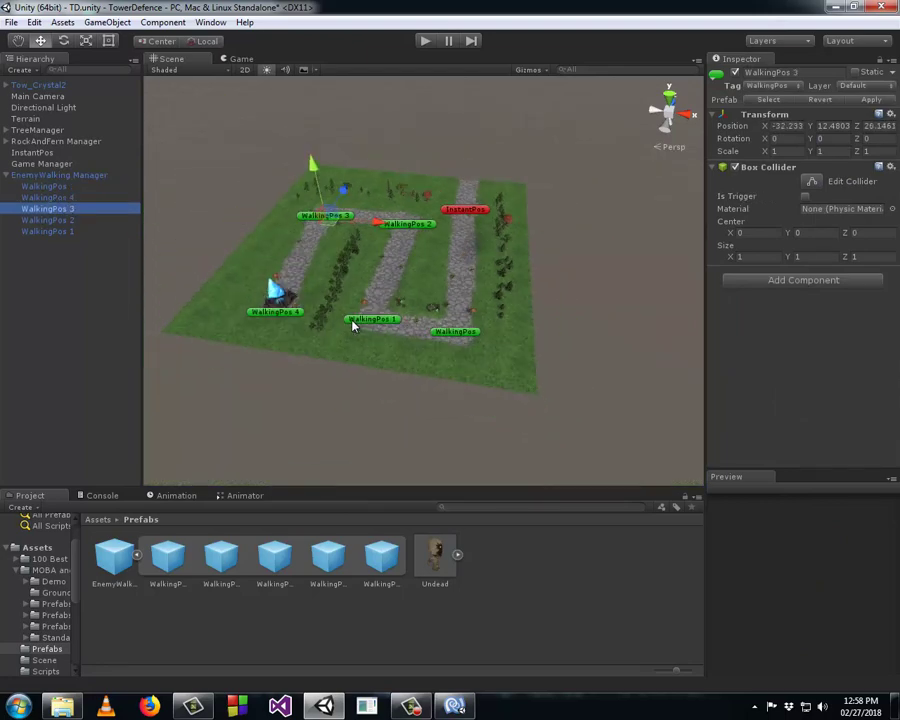
{"action": "scroll", "coordinate": [352, 325], "scroll_direction": "up", "scroll_amount": 3}
{"action": "left_click", "coordinate": [72, 231]}
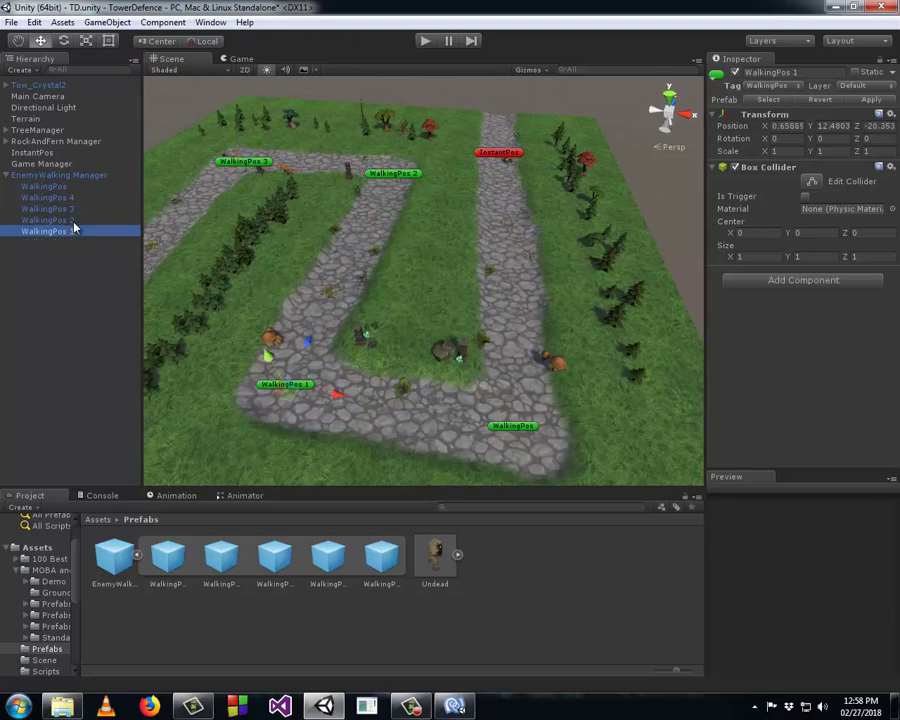
{"action": "left_click", "coordinate": [73, 219]}
{"action": "left_click", "coordinate": [74, 208]}
{"action": "left_click", "coordinate": [60, 197]}
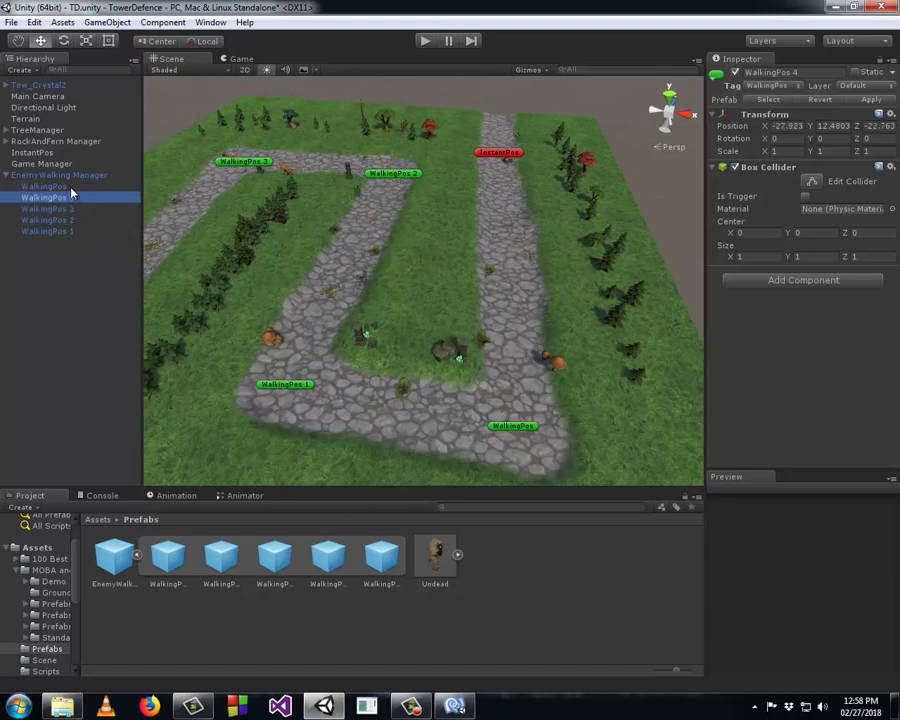
{"action": "left_click", "coordinate": [60, 186]}
- Orbit the Scene view to see the whole path, then start Play mode to test enemy walking
{"action": "left_click_drag", "start_coordinate": [352, 263], "coordinate": [379, 287], "text": "alt"}
{"action": "scroll", "coordinate": [375, 284], "scroll_direction": "down", "scroll_amount": 5}
{"action": "scroll", "coordinate": [377, 281], "scroll_direction": "up", "scroll_amount": 5}
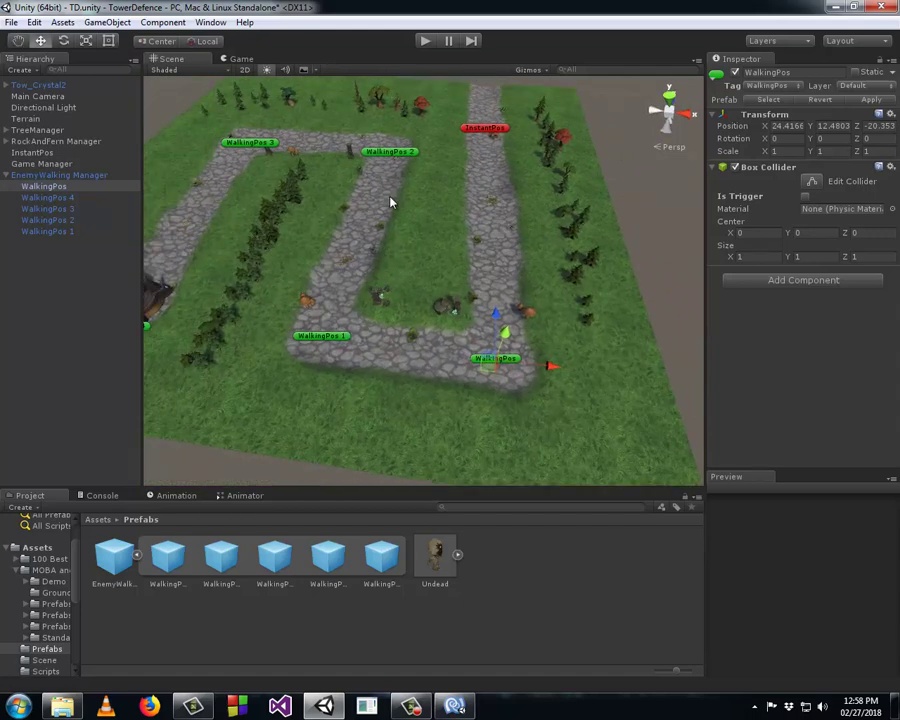
{"action": "left_click", "coordinate": [426, 42]}
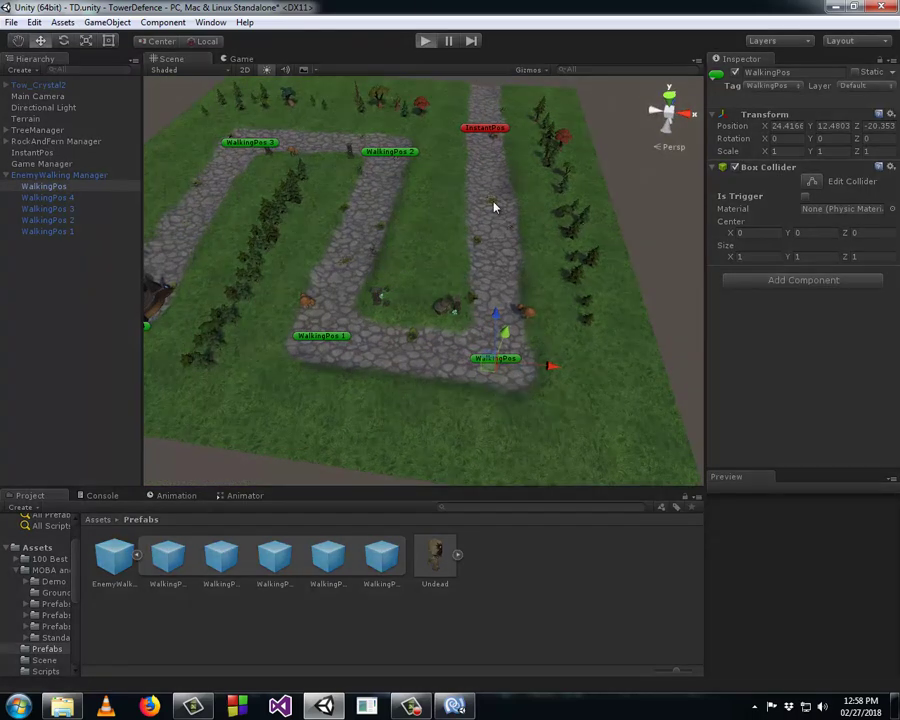
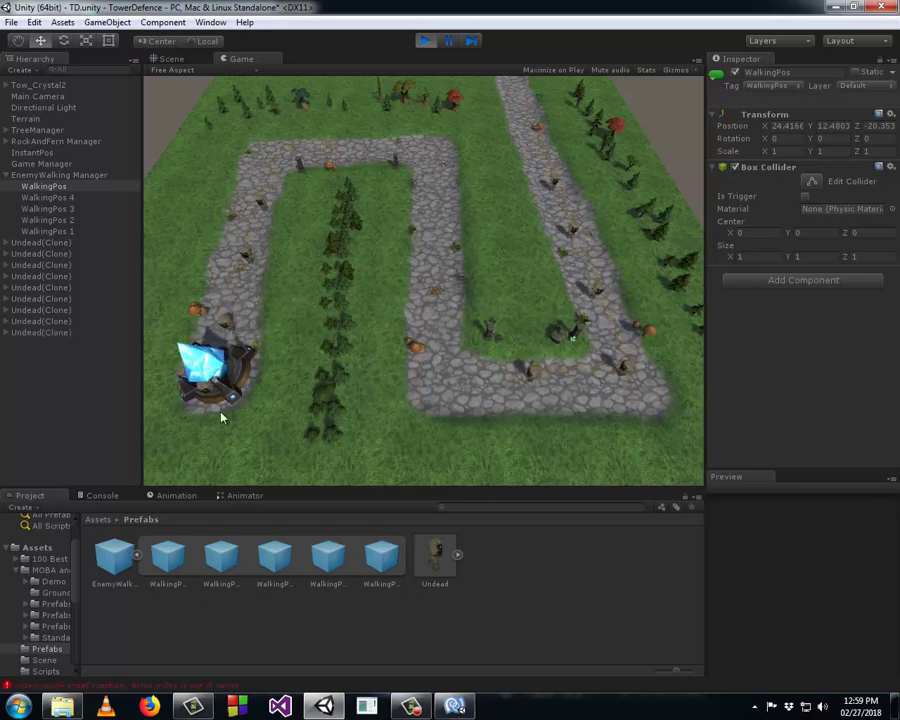
- Return to the Scene view and show the Console's IndexOutOfRangeException errors from EnemyController.cs
{"action": "left_click", "coordinate": [424, 40]}
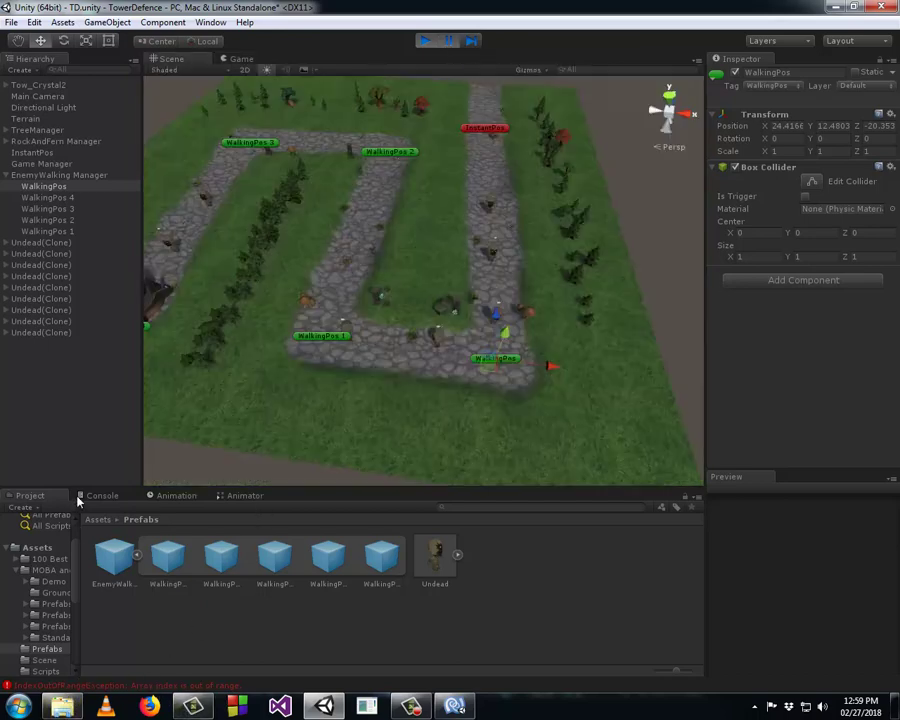
{"action": "left_click", "coordinate": [113, 496]}
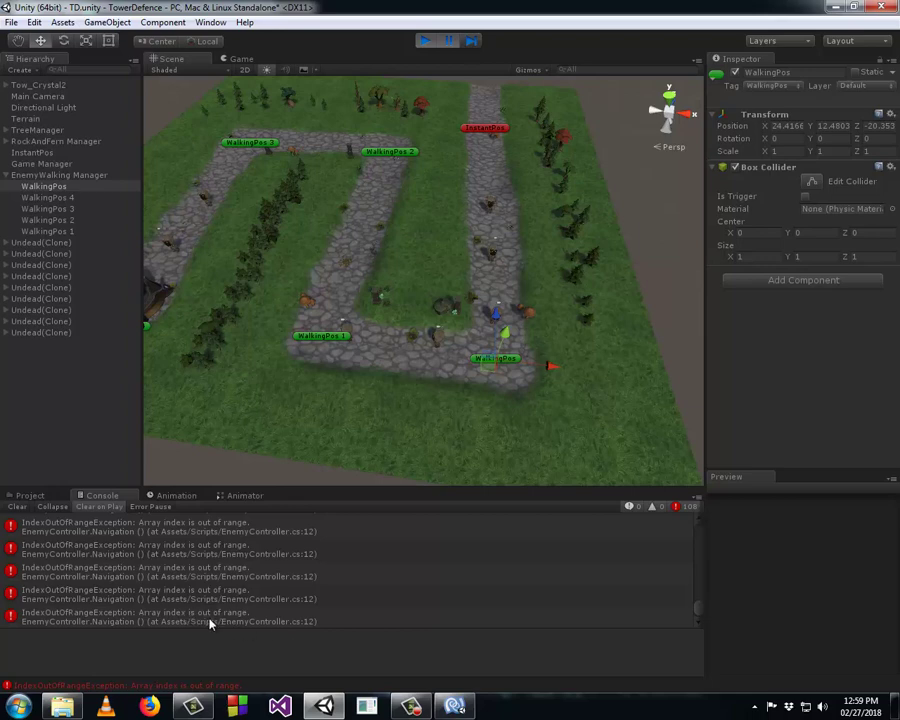
- Exit Play mode and zoom and orbit the Scene view onto the crystal tower at WalkingPos 4
{"action": "left_click", "coordinate": [428, 45]}
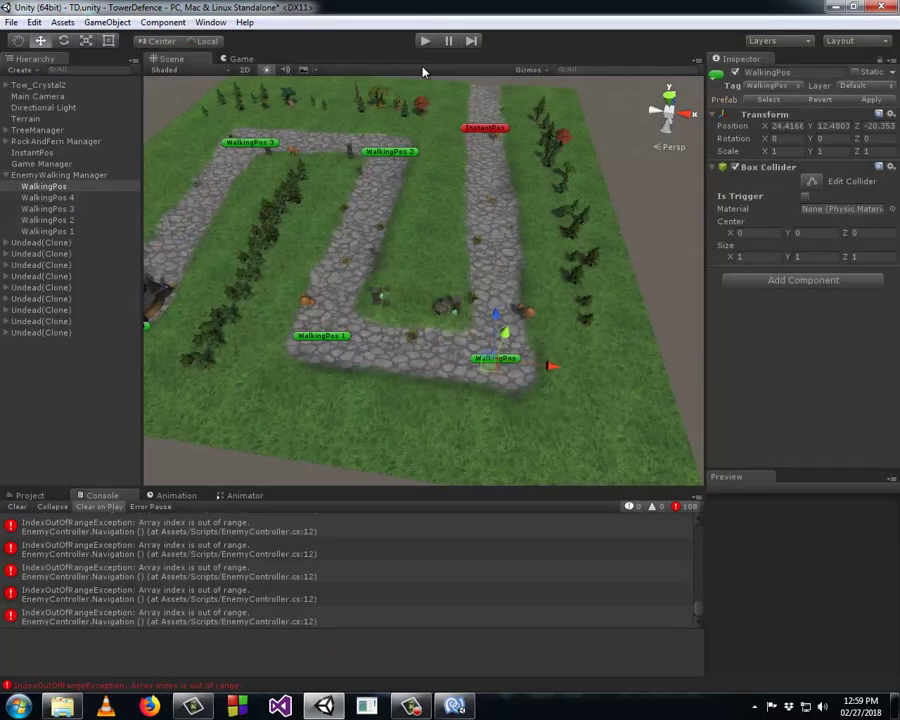
{"action": "scroll", "coordinate": [368, 318], "scroll_direction": "down", "scroll_amount": 3}
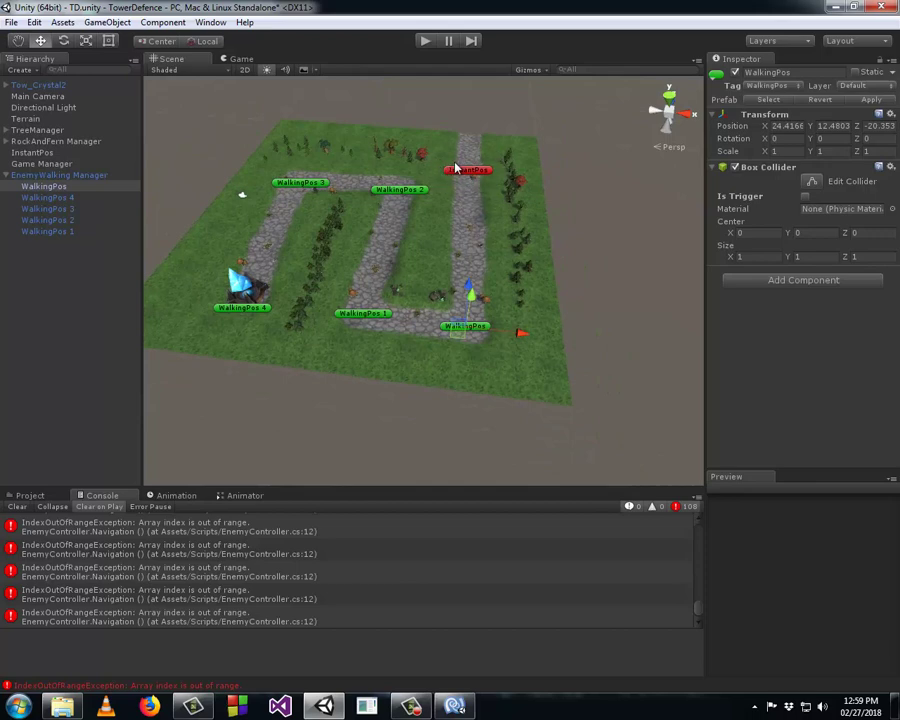
{"action": "scroll", "coordinate": [470, 176], "scroll_direction": "up", "scroll_amount": 3}
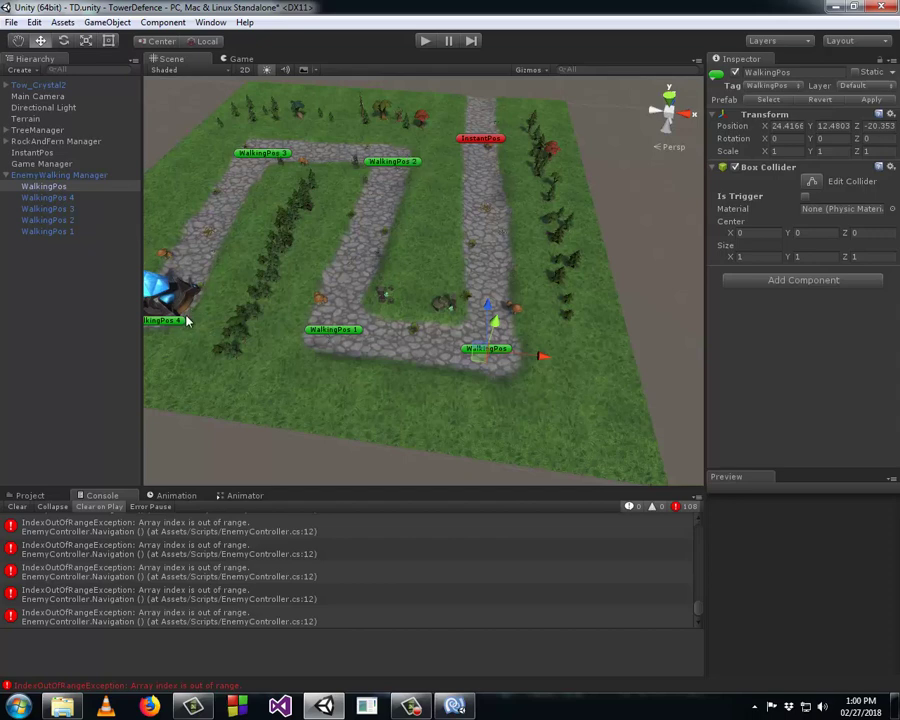
{"action": "right_click_drag", "start_coordinate": [160, 335], "coordinate": [238, 305]}
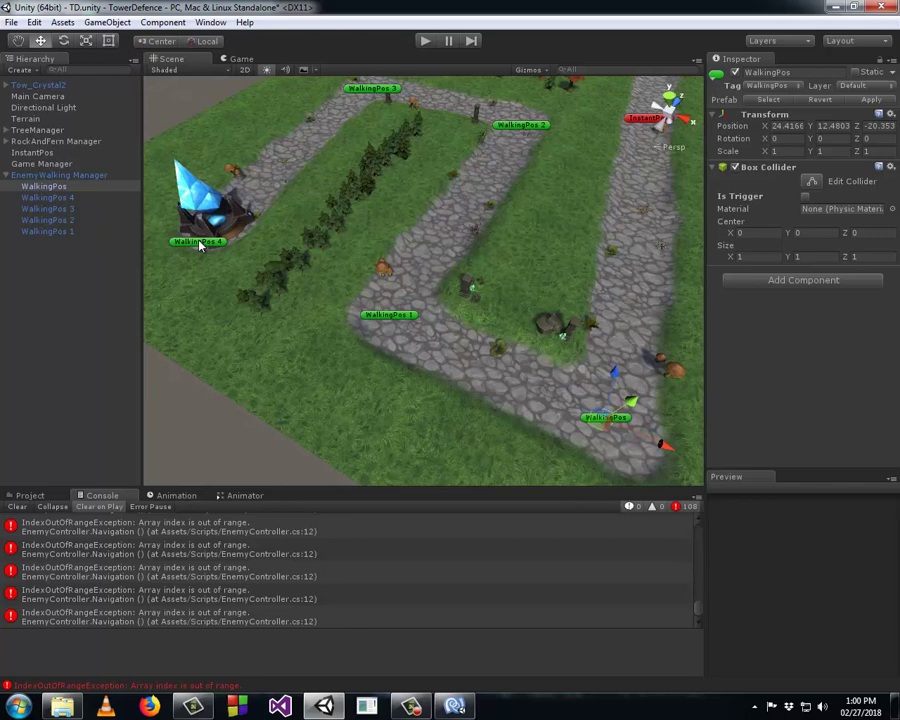
{"action": "scroll", "coordinate": [200, 245], "scroll_direction": "down", "scroll_amount": 5}
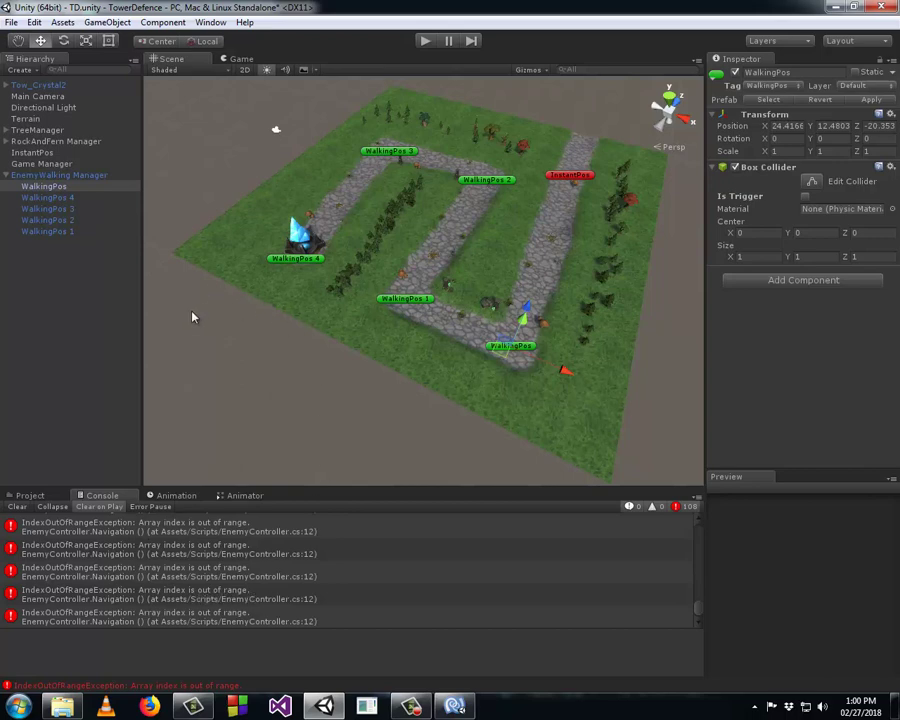
{"action": "scroll", "coordinate": [193, 314], "scroll_direction": "up", "scroll_amount": 5}
{"action": "mouse_move", "coordinate": [253, 362]}
{"action": "left_mouse_down", "text": "alt"}
{"action": "mouse_move", "coordinate": [413, 376]}
{"action": "mouse_move", "coordinate": [305, 320]}
{"action": "mouse_move", "coordinate": [365, 403]}
{"action": "mouse_move", "coordinate": [402, 358]}
{"action": "left_mouse_up", "text": "alt"}
{"action": "scroll", "coordinate": [413, 376], "scroll_direction": "down", "scroll_amount": 3}
{"action": "scroll", "coordinate": [305, 320], "scroll_direction": "up", "scroll_amount": 5}
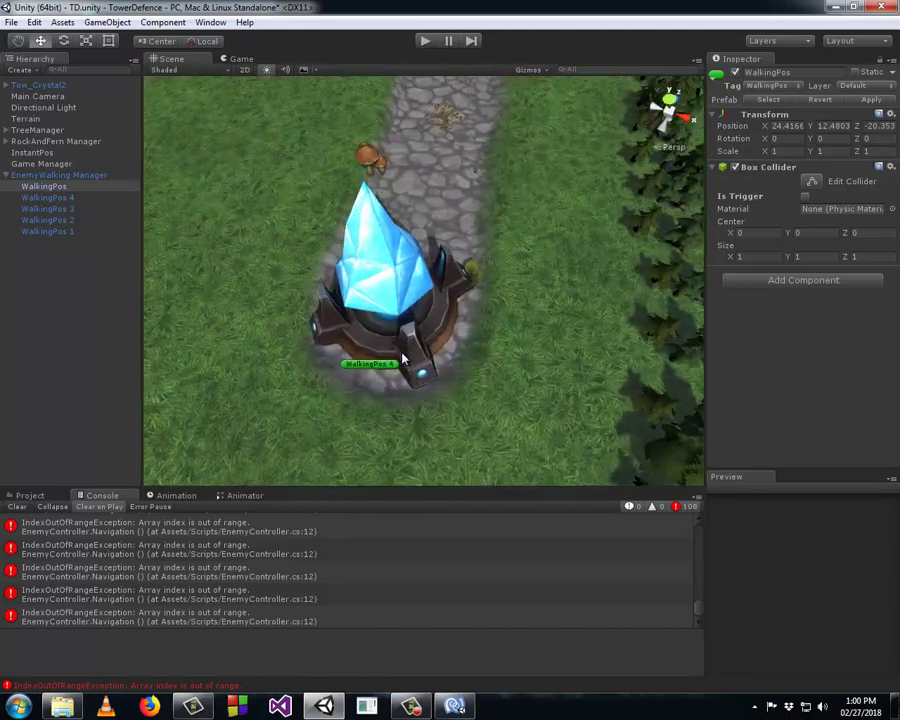
{"action": "left_click", "coordinate": [404, 268]}
{"action": "scroll", "coordinate": [460, 201], "scroll_direction": "down", "scroll_amount": 3}
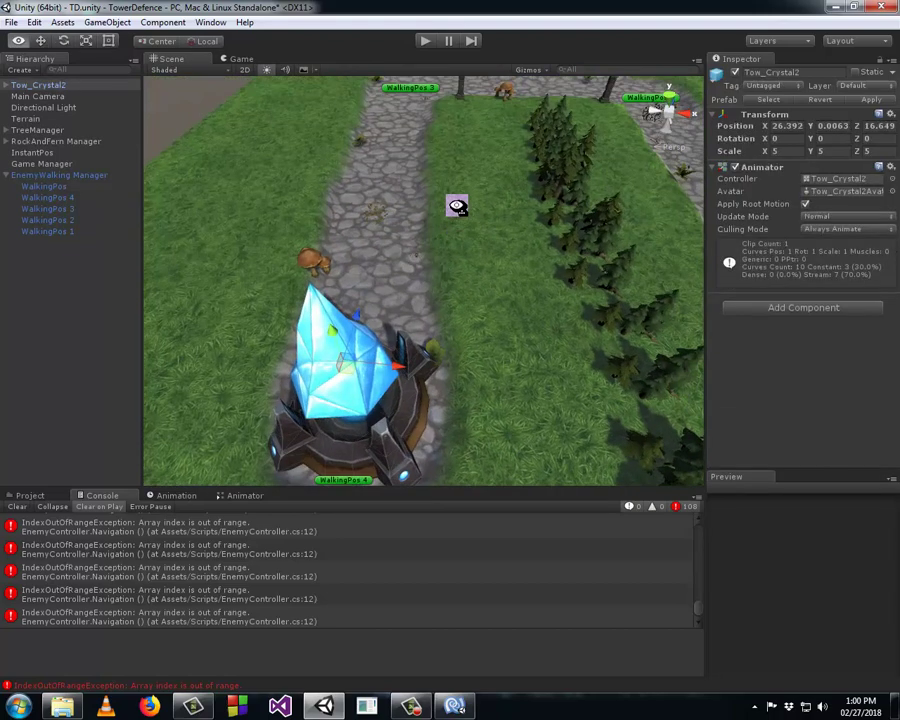
{"action": "scroll", "coordinate": [456, 169], "scroll_direction": "down", "scroll_amount": 3}
{"action": "scroll", "coordinate": [456, 169], "scroll_direction": "down", "scroll_amount": 3}
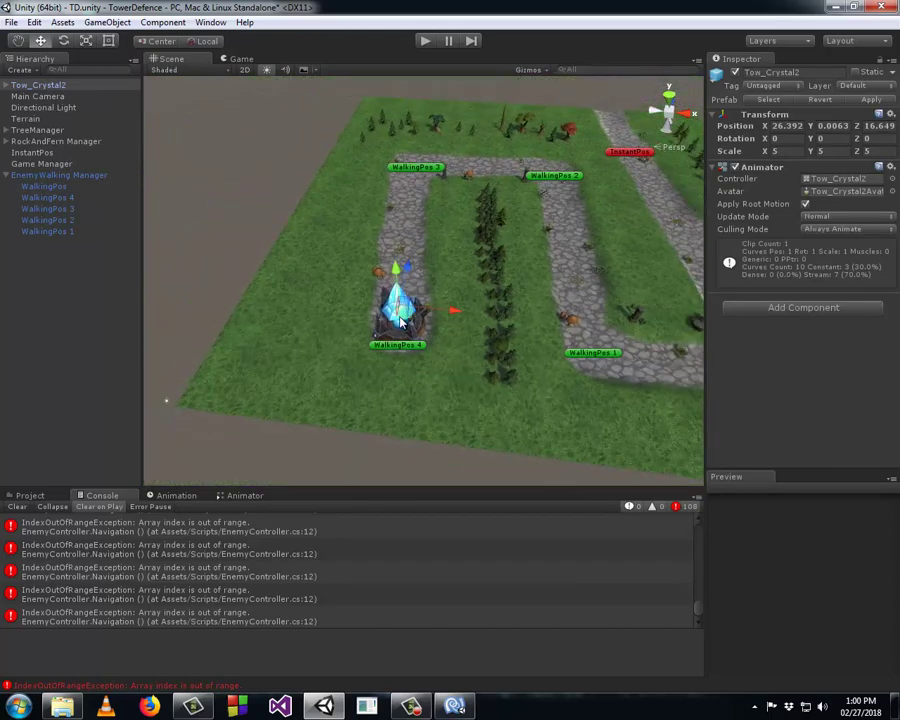
{"action": "scroll", "coordinate": [357, 259], "scroll_direction": "up", "scroll_amount": 3}
{"action": "scroll", "coordinate": [357, 259], "scroll_direction": "up", "scroll_amount": 2}
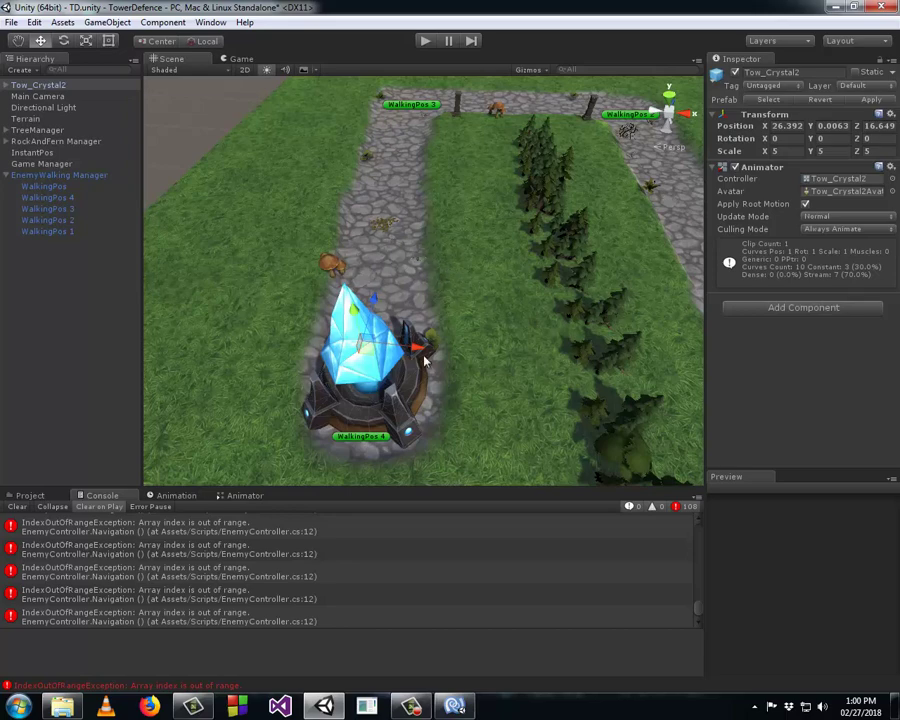
{"action": "scroll", "coordinate": [385, 366], "scroll_direction": "down", "scroll_amount": 5}
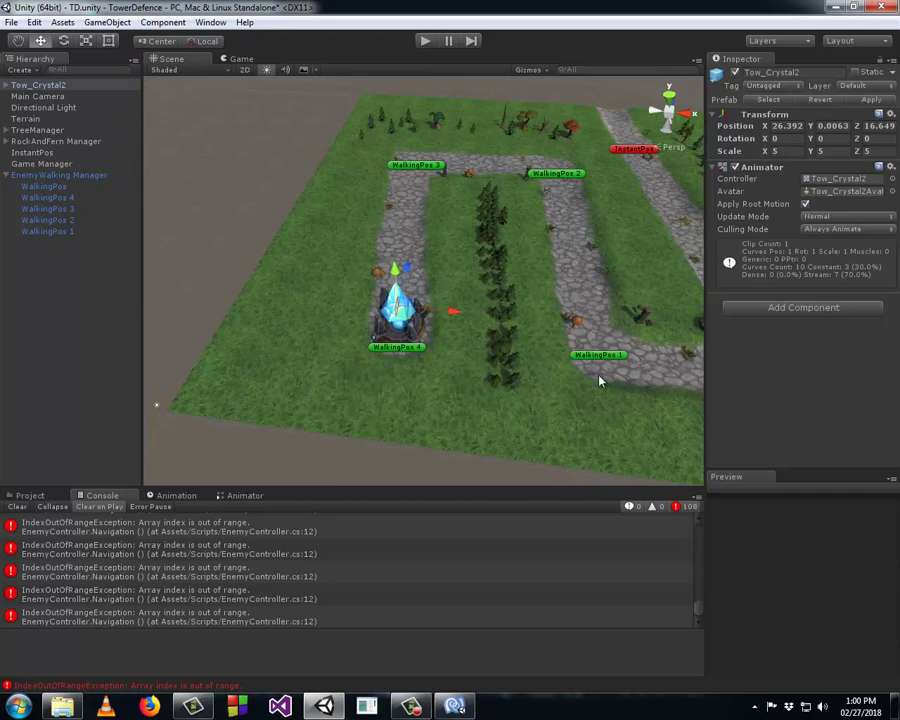
{"action": "mouse_move", "coordinate": [593, 378]}
{"action": "left_mouse_down", "text": "alt"}
{"action": "mouse_move", "coordinate": [504, 357]}
{"action": "mouse_move", "coordinate": [591, 354]}
{"action": "left_mouse_up", "text": "alt"}
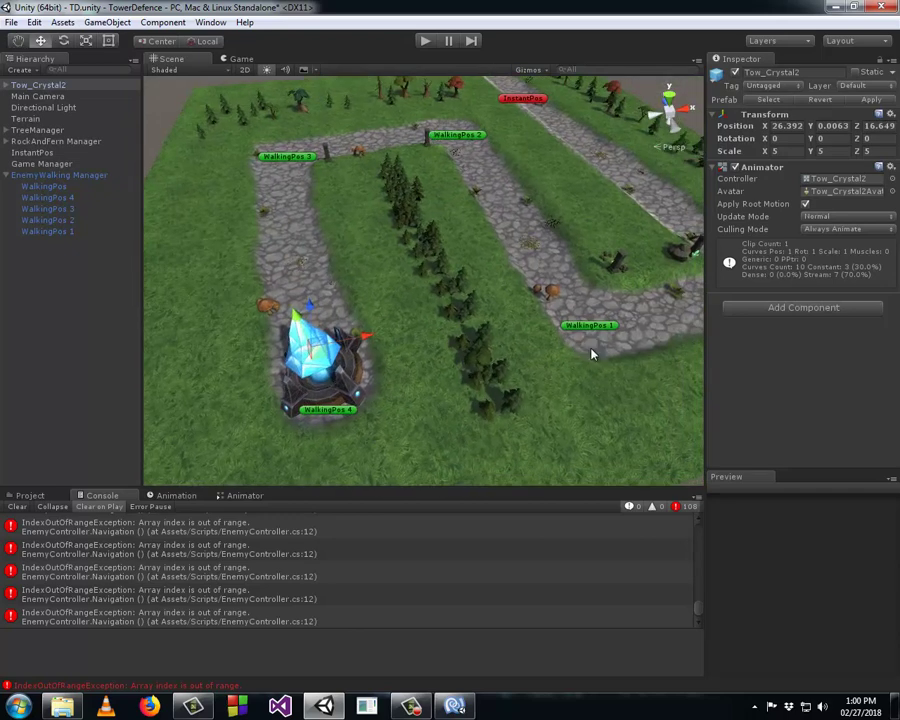
{"action": "left_click", "coordinate": [45, 187]}
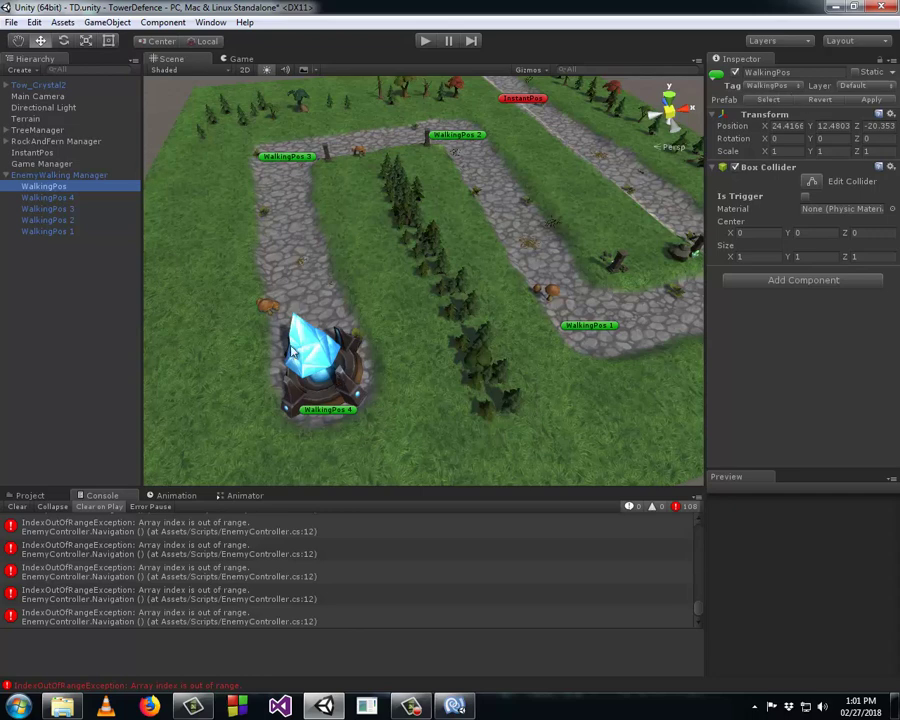
- From Tow_Crystal2's Tag dropdown, add a DiePos tag in Tags & Layers, undoing a mistaken 'End' entry
{"action": "left_click", "coordinate": [45, 85]}
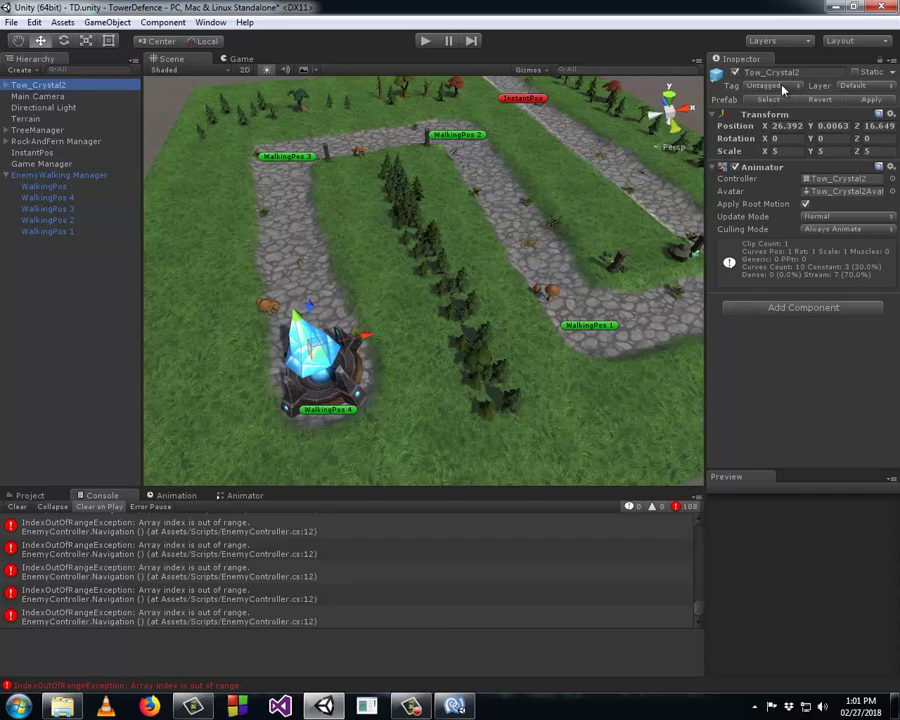
{"action": "left_click", "coordinate": [780, 87]}
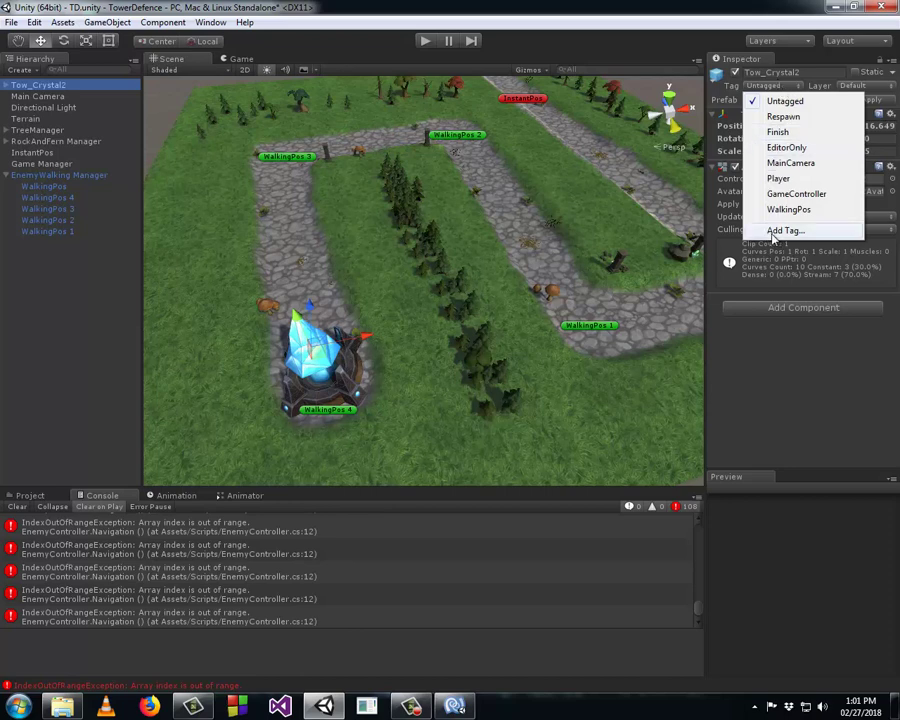
{"action": "left_click", "coordinate": [773, 233]}
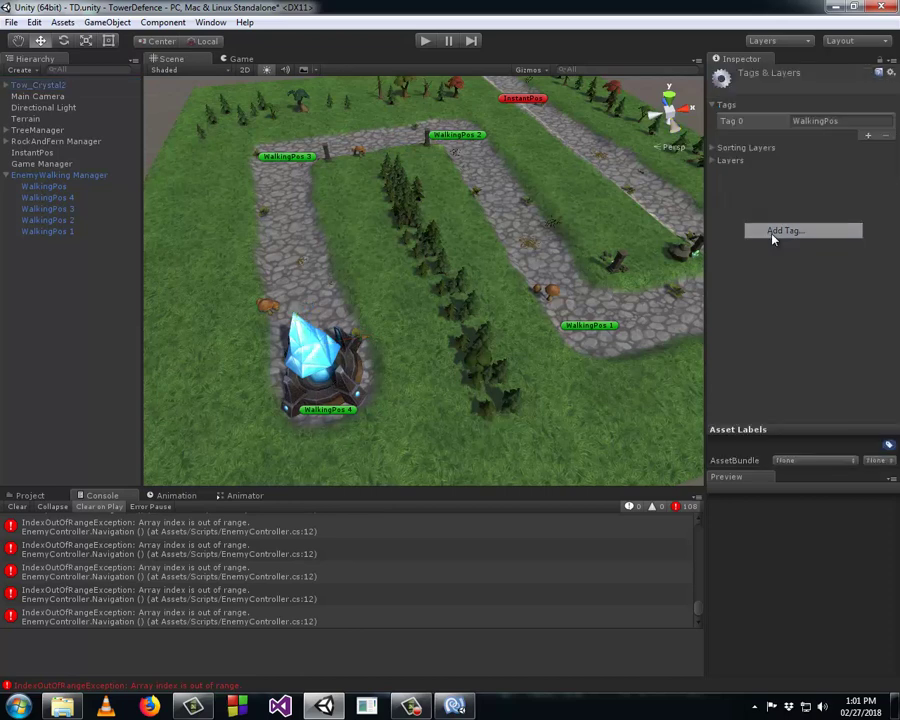
{"action": "left_click", "coordinate": [868, 136]}
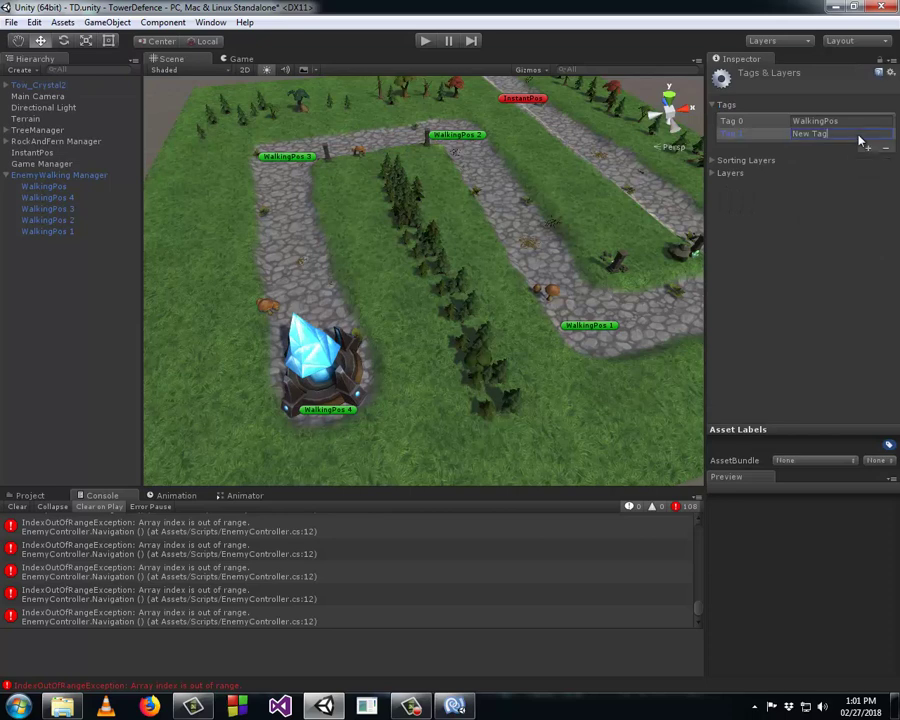
{"action": "left_click", "coordinate": [859, 134]}
{"action": "type", "text": "End"}
{"action": "key", "text": "ctrl+z"}
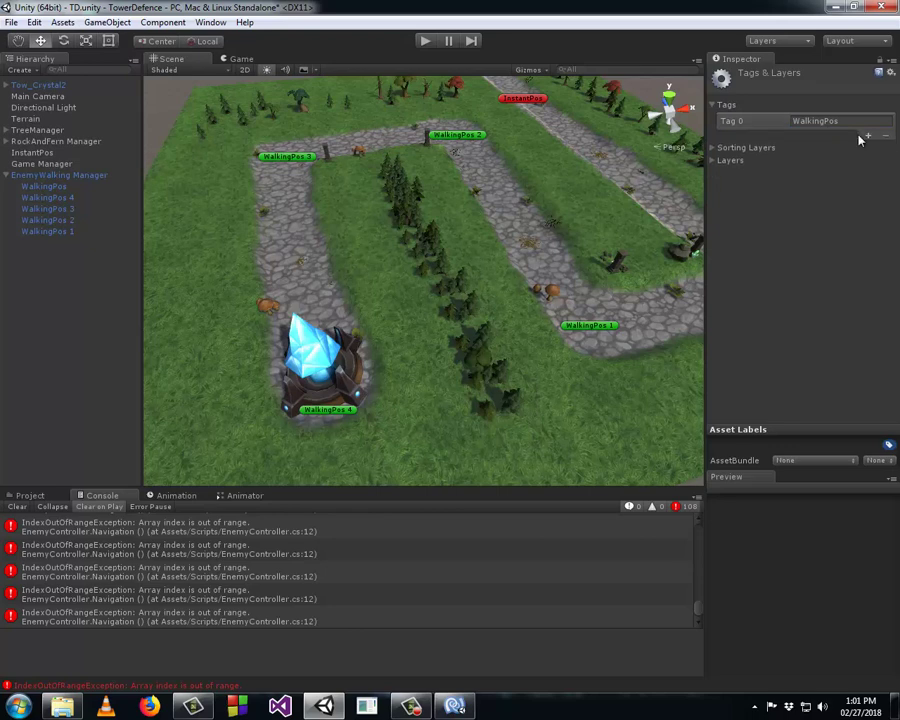
{"action": "left_click", "coordinate": [868, 135]}
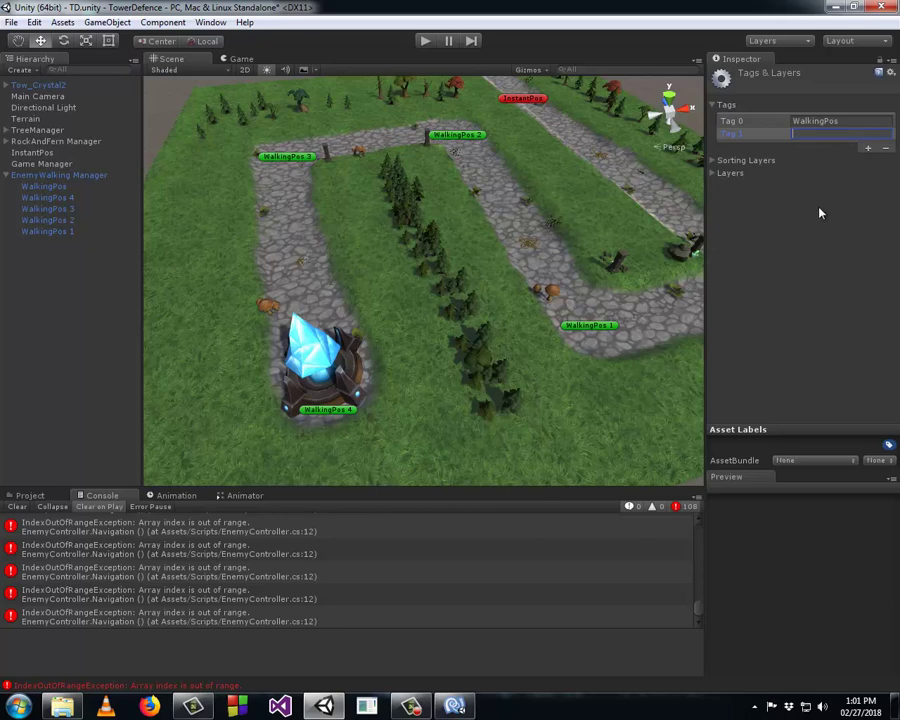
{"action": "type", "text": "DieP"}
{"action": "type", "text": "os"}
- Tag Tow_Crystal2 as DiePos, compare with the WalkingPos marker, then reselect the tower
{"action": "left_click", "coordinate": [318, 374]}
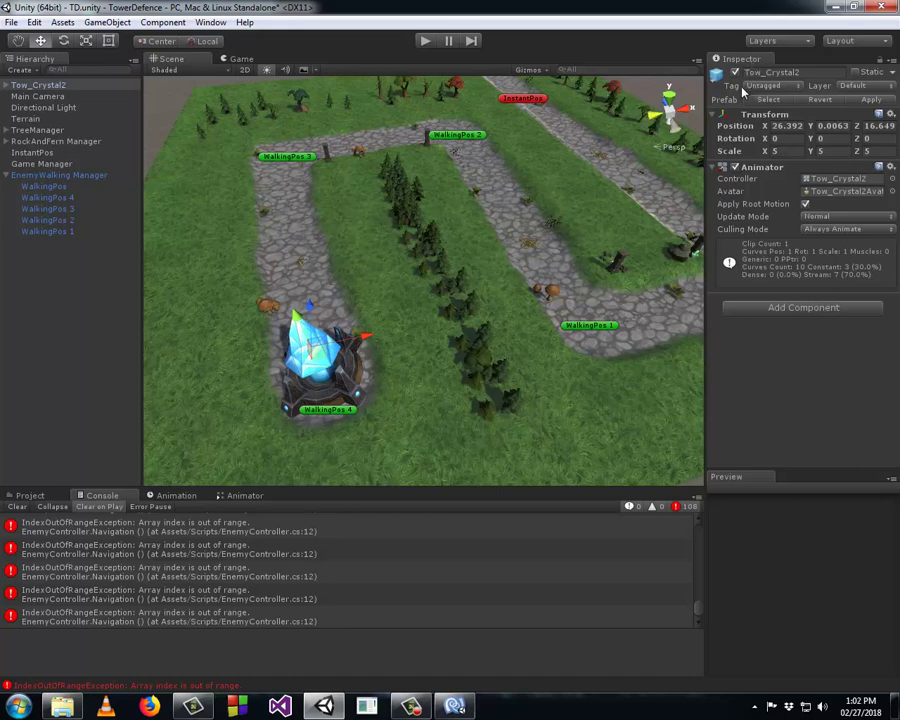
{"action": "left_click", "coordinate": [771, 88]}
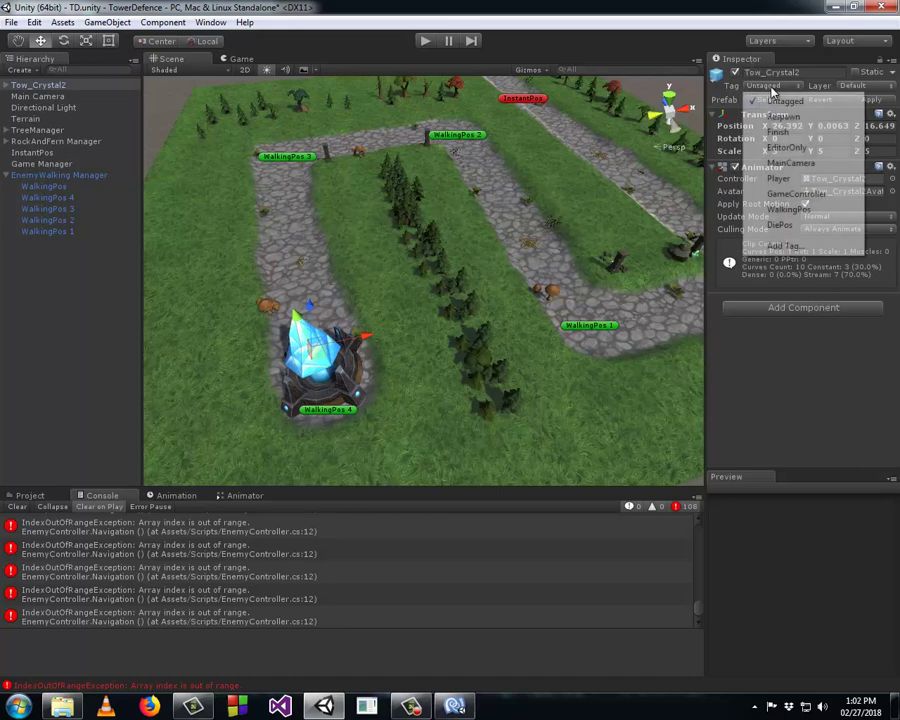
{"action": "left_click", "coordinate": [778, 226]}
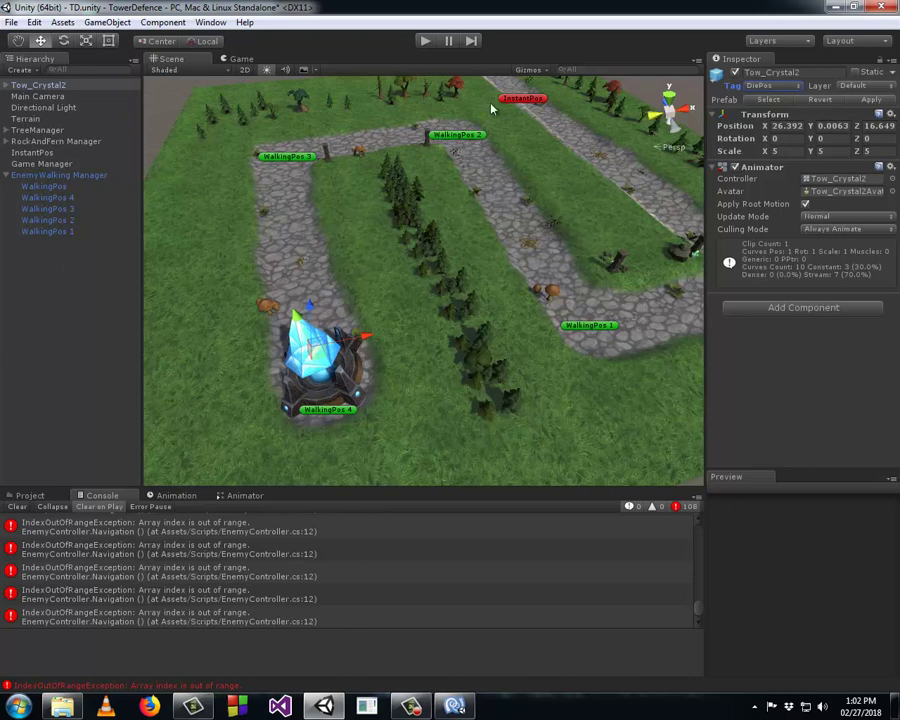
{"action": "left_click", "coordinate": [50, 188]}
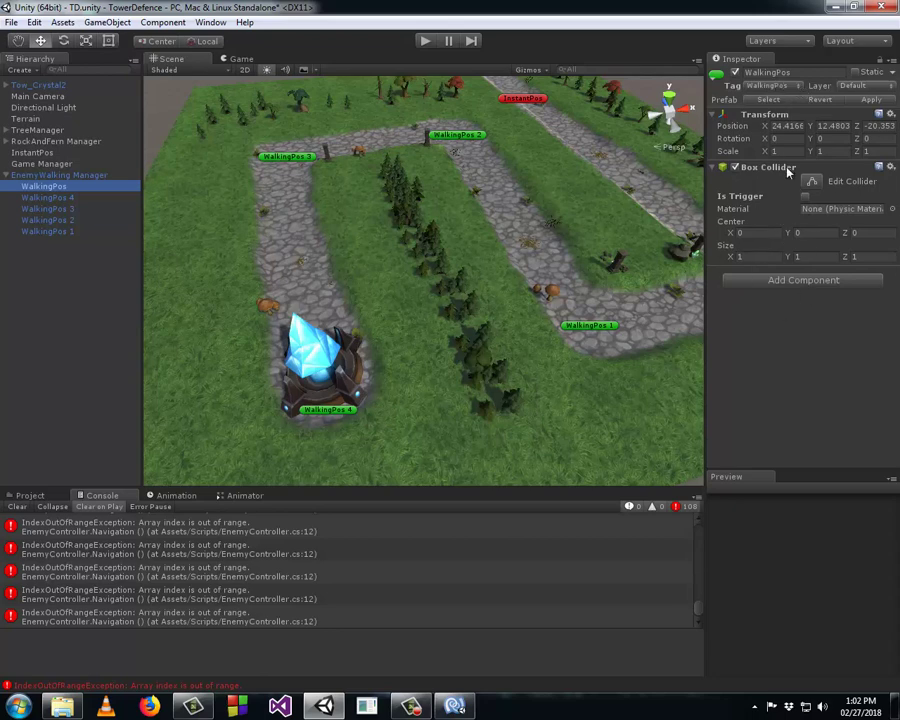
{"action": "left_click", "coordinate": [45, 85]}
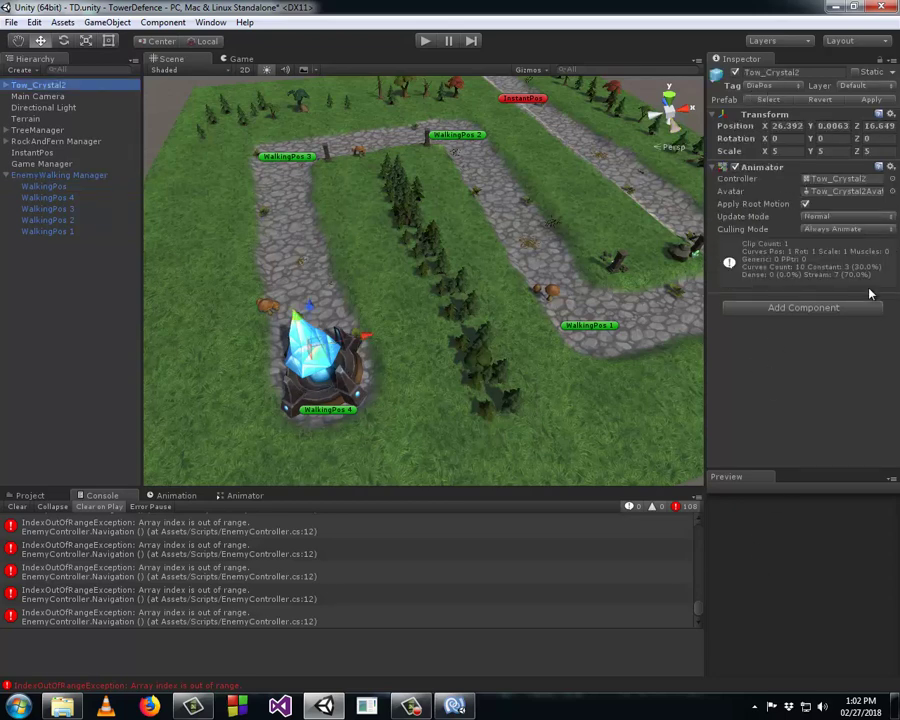
- Attach a Capsule Collider to Tow_Crystal2 by searching 'cap' in Add Component
{"action": "left_click", "coordinate": [798, 309]}
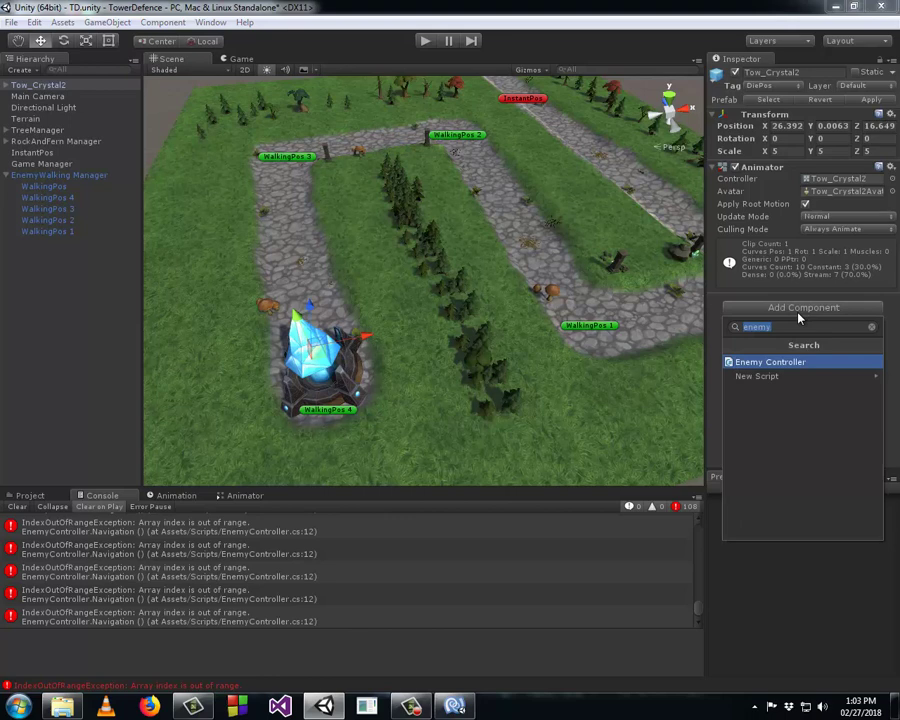
{"action": "type", "text": "c"}
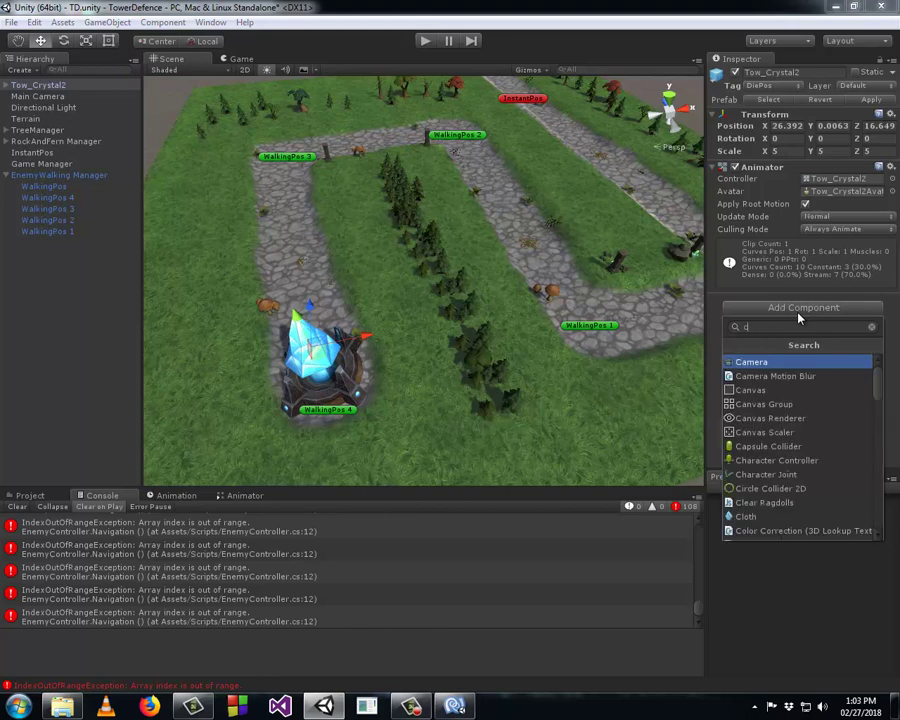
{"action": "type", "text": "ap"}
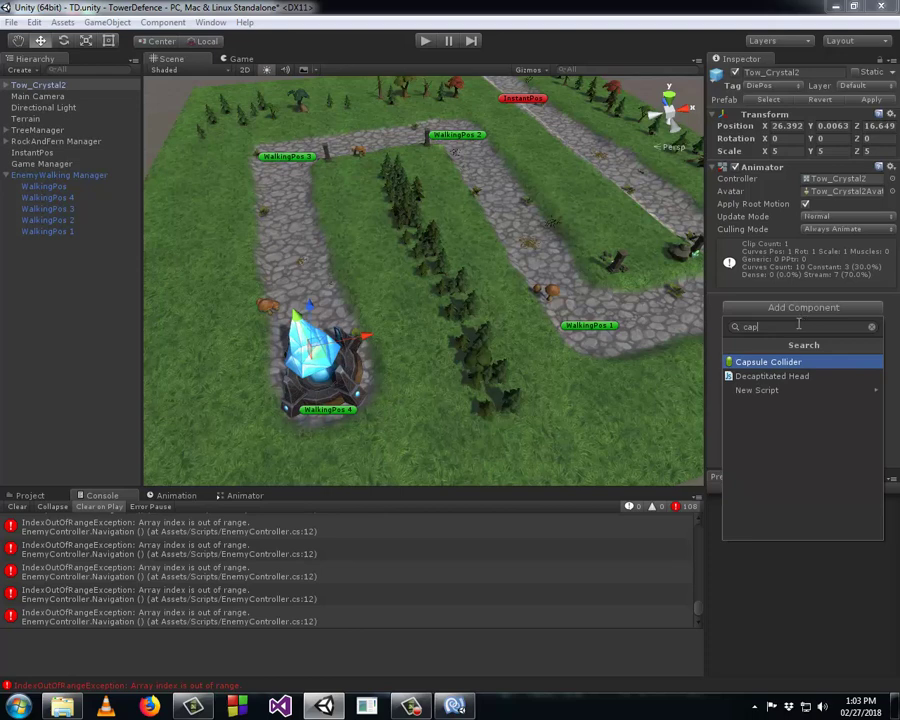
{"action": "left_click_drag", "start_coordinate": [766, 327], "coordinate": [720, 337]}
{"action": "type", "text": "box"}
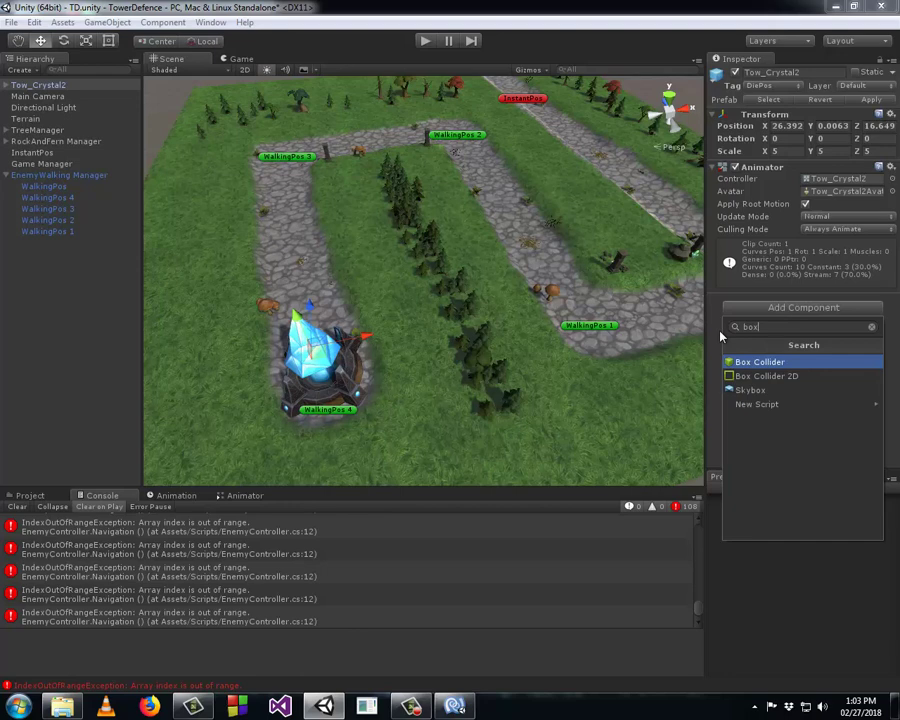
{"action": "key", "text": "BackSpace"}
{"action": "key", "text": "BackSpace"}
{"action": "key", "text": "BackSpace"}
{"action": "type", "text": "cap"}
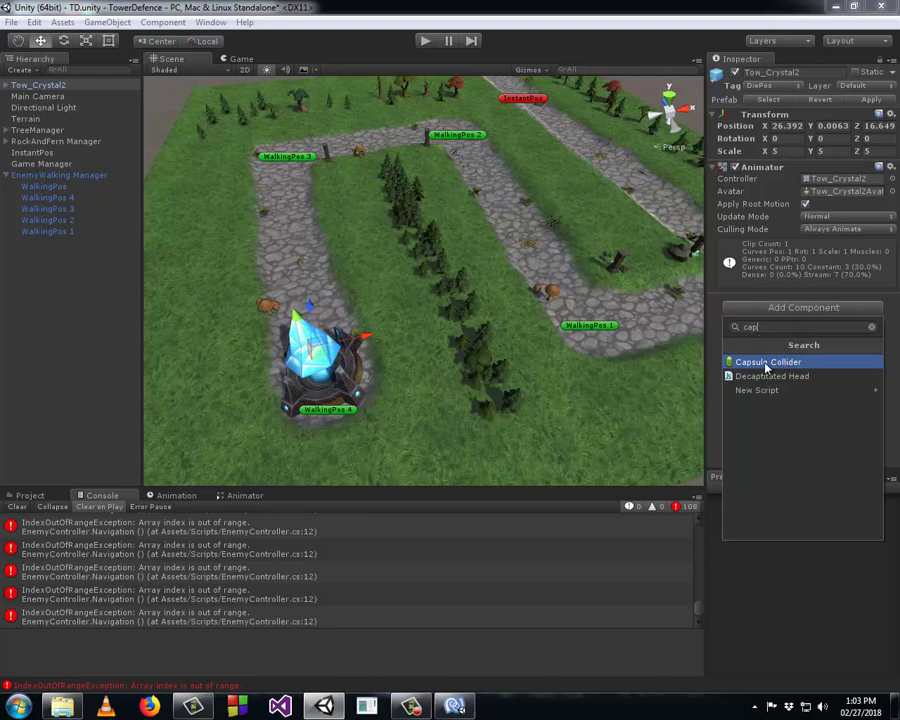
{"action": "left_click", "coordinate": [765, 362]}
- Focus and orbit the Scene view close in on the crystal tower's base
{"action": "left_click_drag", "start_coordinate": [403, 359], "coordinate": [398, 411], "text": "alt"}
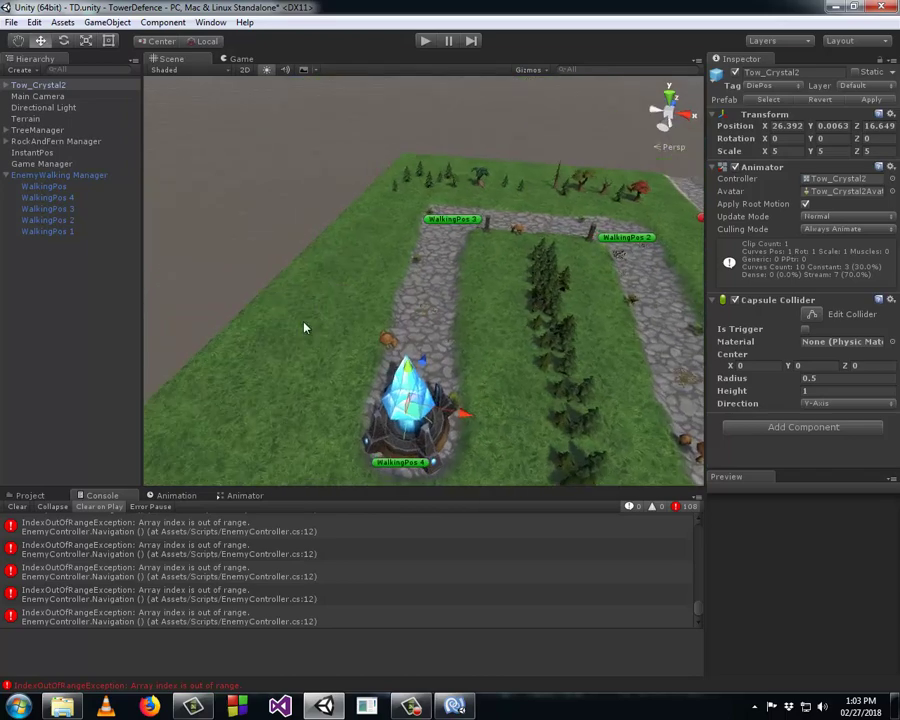
{"action": "key", "text": "f"}
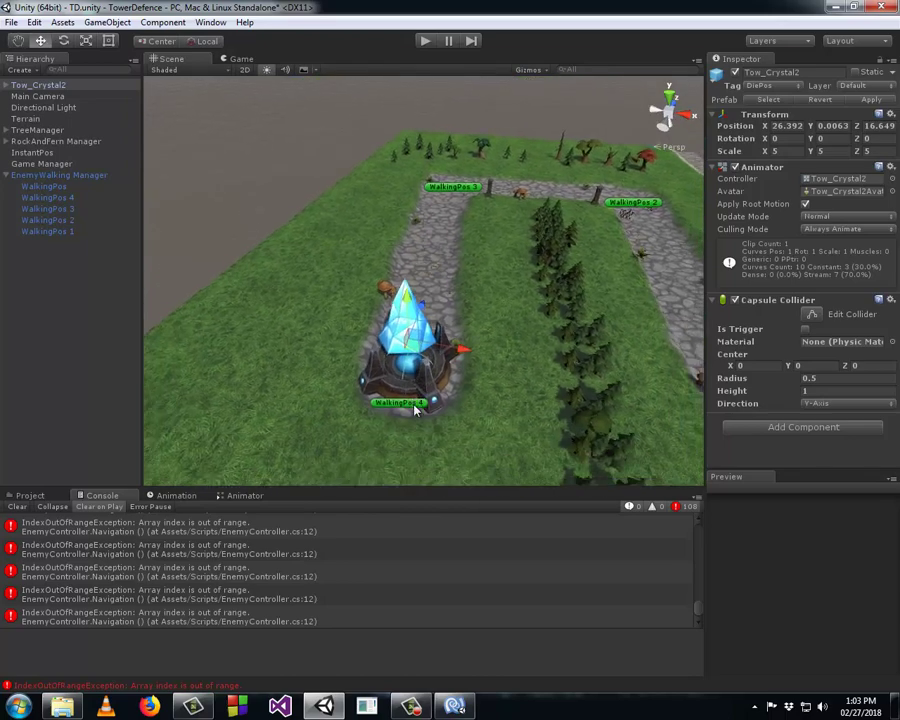
{"action": "scroll", "coordinate": [427, 405], "scroll_direction": "up", "scroll_amount": 2}
{"action": "scroll", "coordinate": [425, 402], "scroll_direction": "up", "scroll_amount": 2}
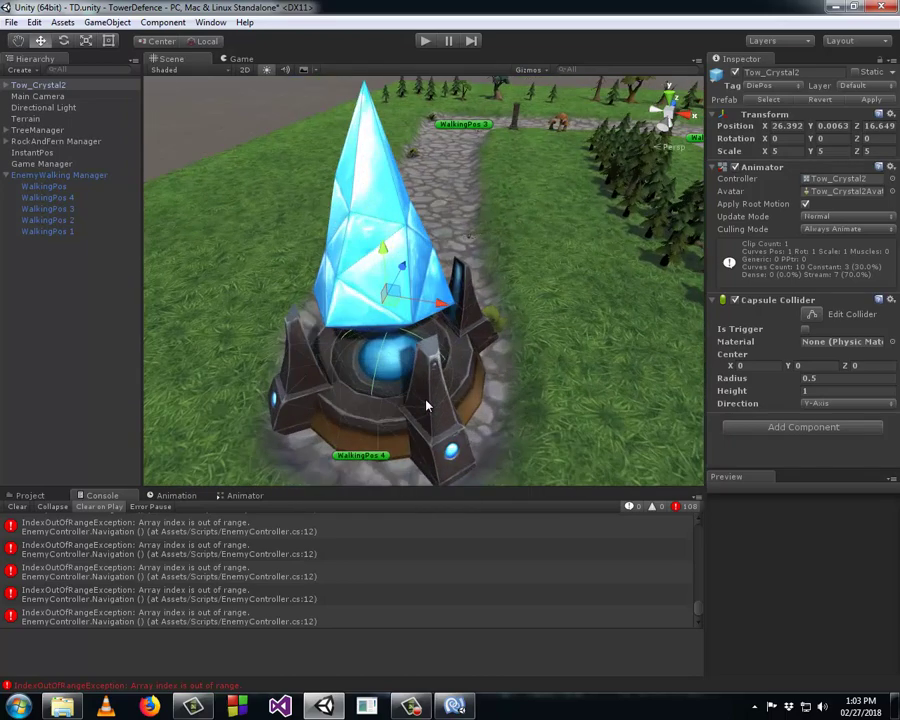
{"action": "scroll", "coordinate": [372, 412], "scroll_direction": "up", "scroll_amount": 3}
{"action": "mouse_move", "coordinate": [372, 412]}
{"action": "left_mouse_down", "text": "alt"}
{"action": "mouse_move", "coordinate": [430, 390]}
{"action": "mouse_move", "coordinate": [382, 362]}
{"action": "left_mouse_up", "text": "alt"}
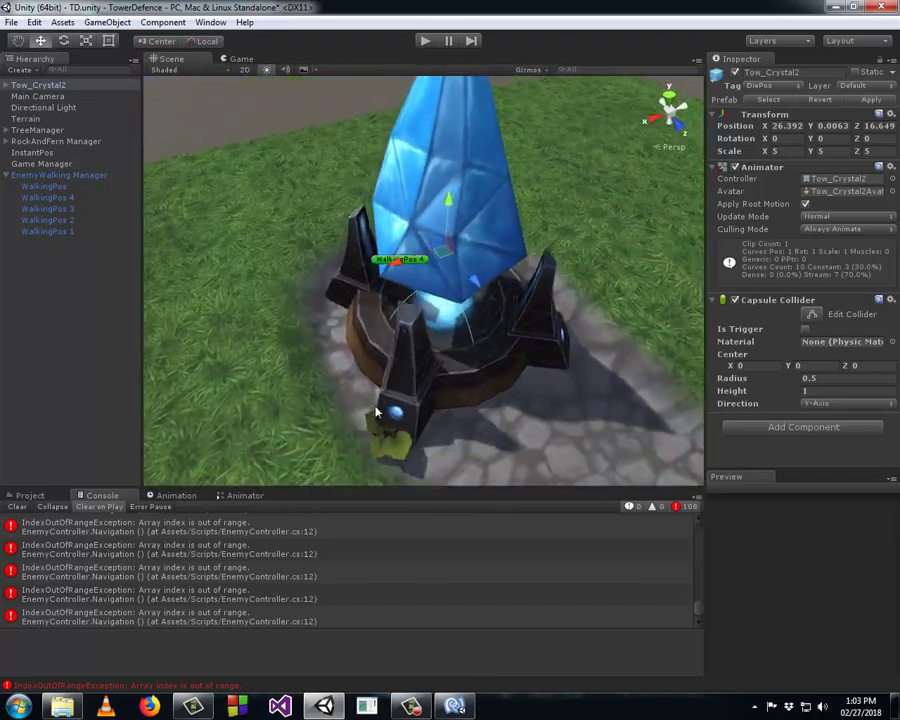
{"action": "scroll", "coordinate": [382, 362], "scroll_direction": "up", "scroll_amount": 2}
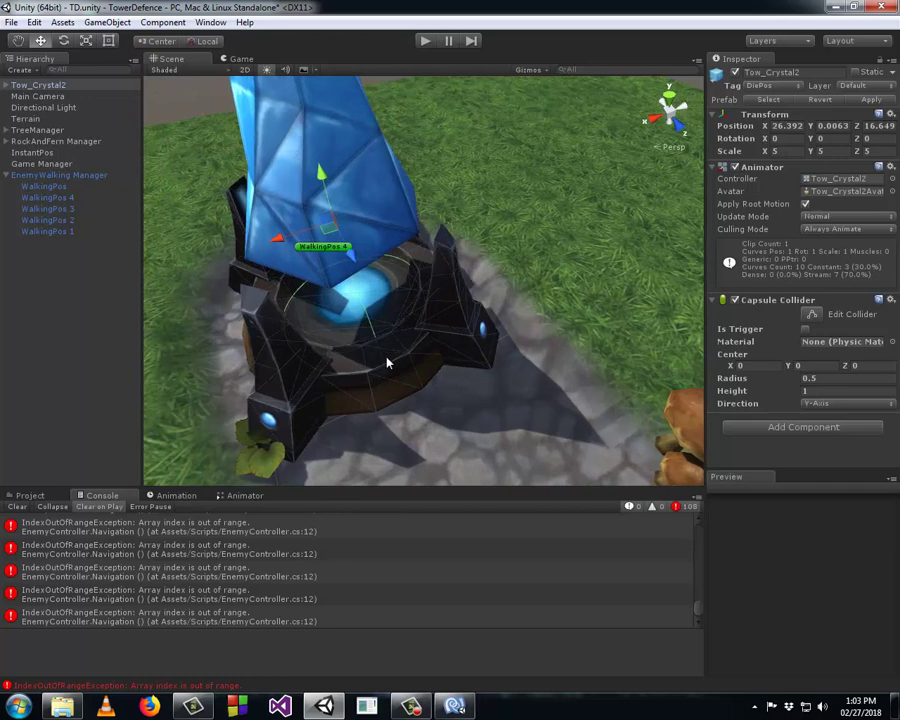
{"action": "left_click_drag", "start_coordinate": [389, 371], "coordinate": [420, 373], "text": "alt"}
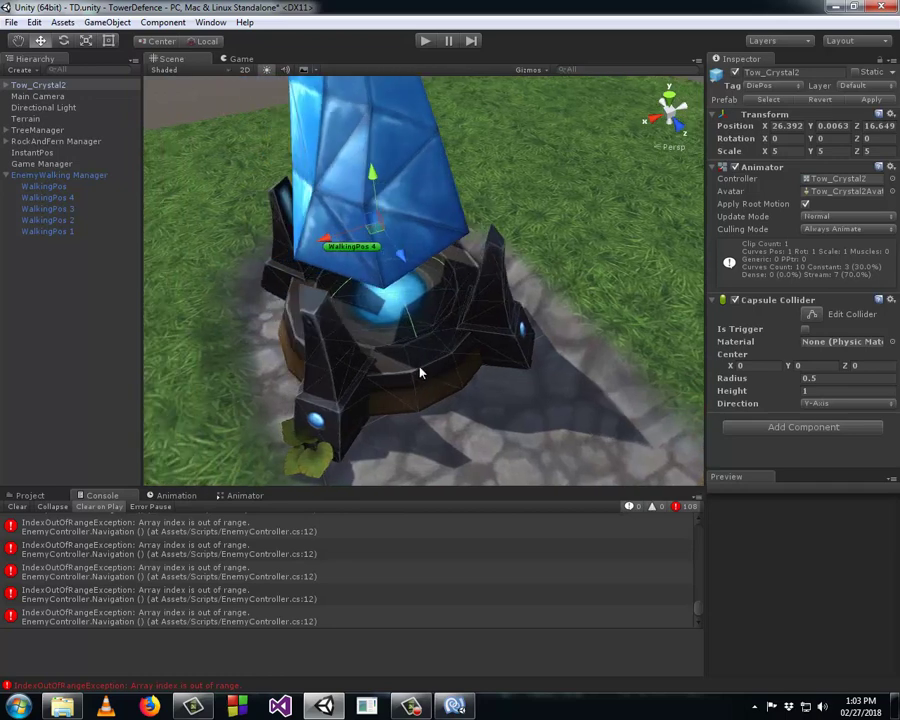
- Set the Capsule Collider radius to 0.78 and orbit around the tower to check its extent
{"action": "left_click", "coordinate": [789, 386]}
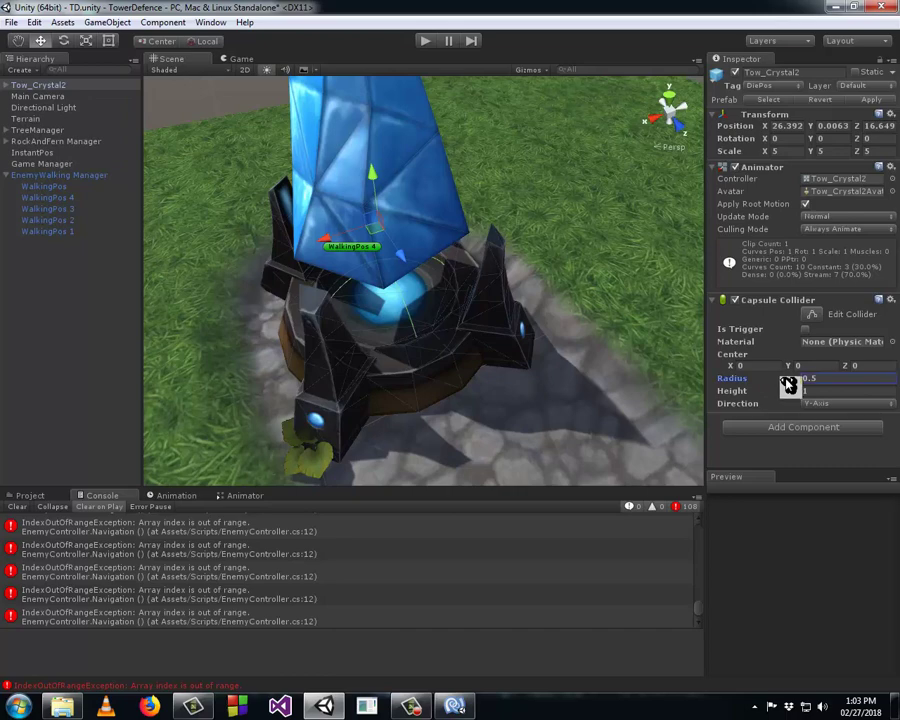
{"action": "type", "text": "0.75"}
{"action": "left_click_drag", "start_coordinate": [788, 376], "coordinate": [795, 376]}
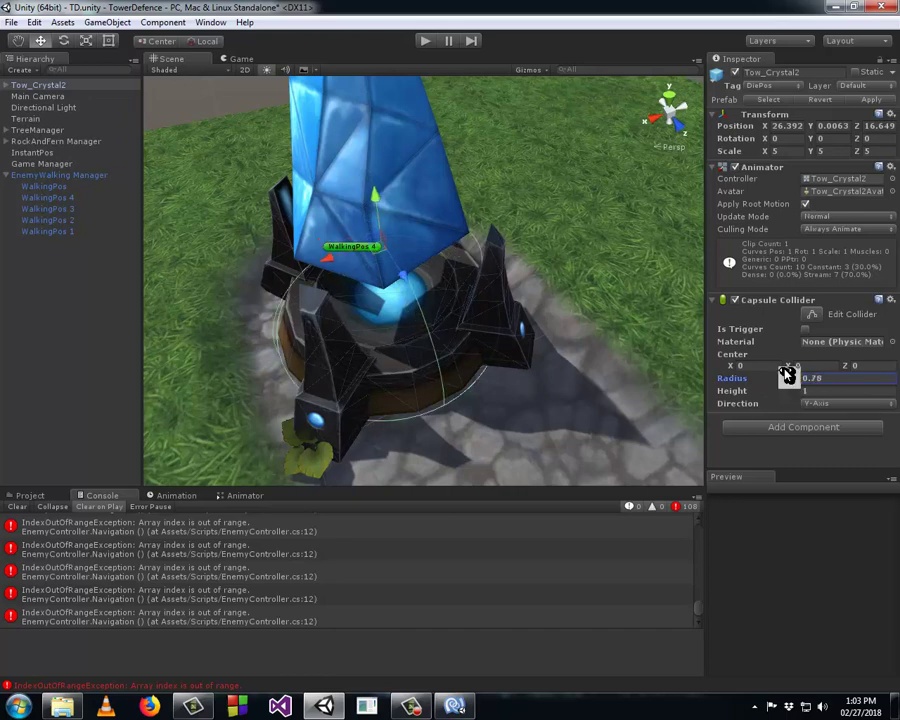
{"action": "left_click_drag", "start_coordinate": [402, 305], "coordinate": [503, 399], "text": "alt"}
{"action": "key", "text": "f"}
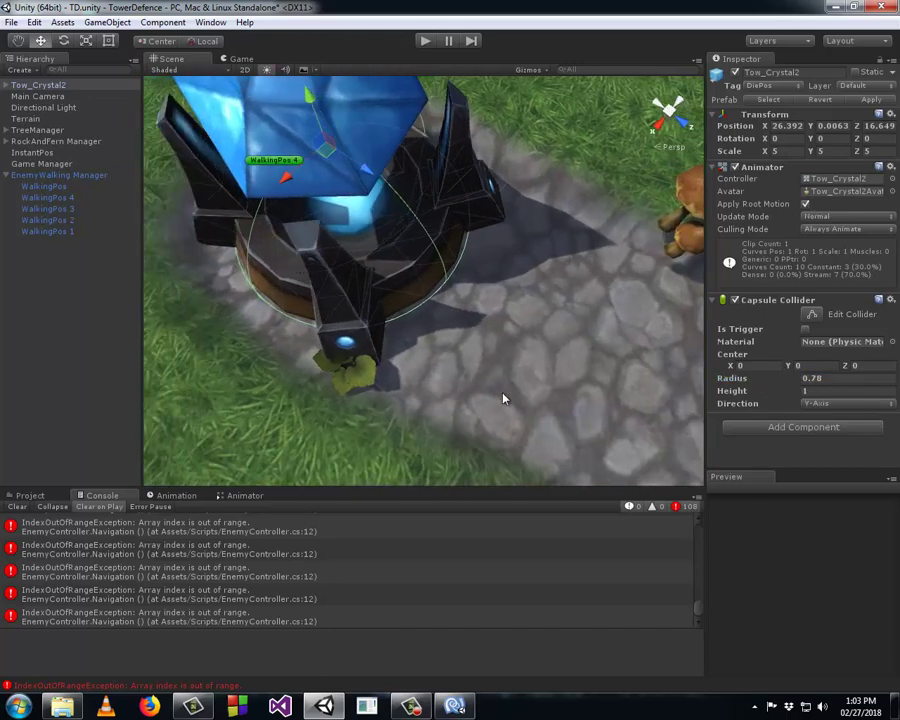
{"action": "mouse_move", "coordinate": [513, 355]}
{"action": "left_mouse_down", "text": "alt"}
{"action": "mouse_move", "coordinate": [590, 373]}
{"action": "mouse_move", "coordinate": [466, 248]}
{"action": "left_mouse_up", "text": "alt"}
{"action": "scroll", "coordinate": [572, 378], "scroll_direction": "up", "scroll_amount": 10}
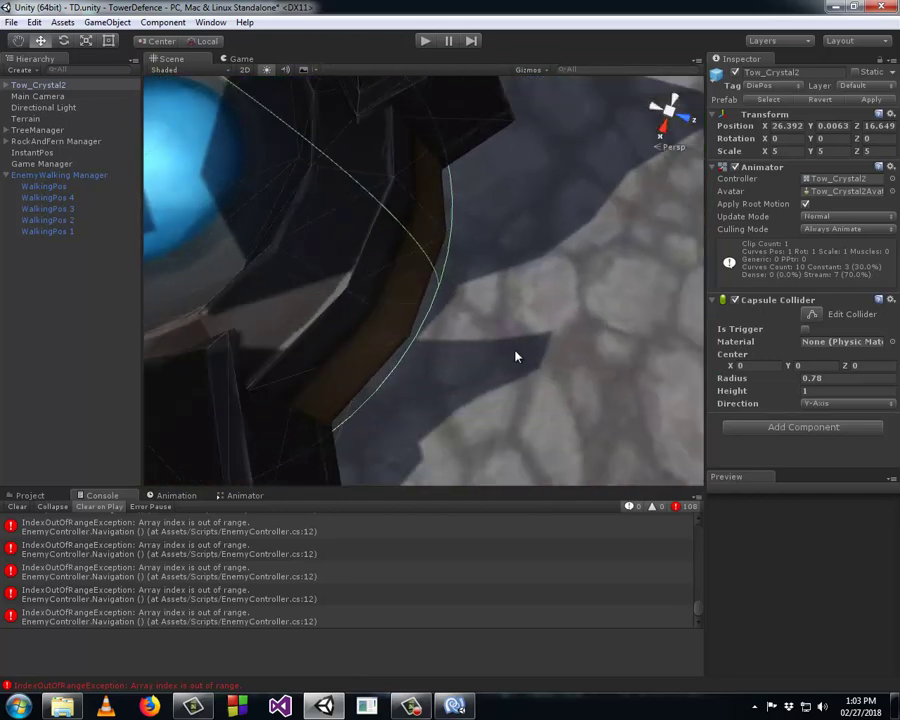
{"action": "scroll", "coordinate": [382, 141], "scroll_direction": "down", "scroll_amount": 5}
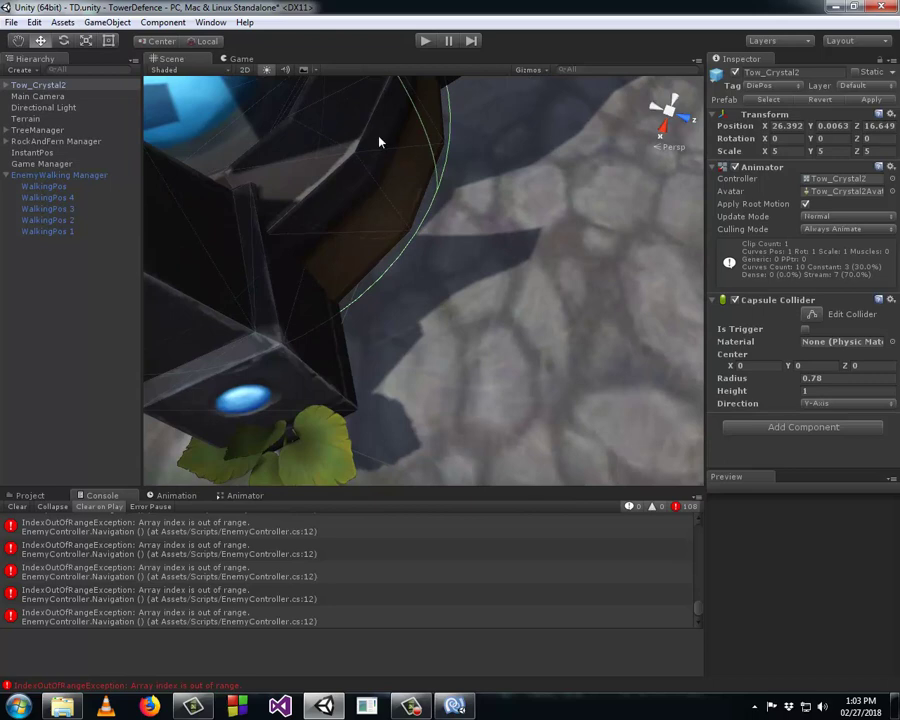
{"action": "left_click_drag", "start_coordinate": [382, 141], "coordinate": [434, 177], "text": "alt"}
{"action": "mouse_move", "coordinate": [446, 243]}
{"action": "left_mouse_down", "text": "alt"}
{"action": "mouse_move", "coordinate": [481, 342]}
{"action": "mouse_move", "coordinate": [506, 378]}
{"action": "mouse_move", "coordinate": [545, 379]}
{"action": "left_mouse_up", "text": "alt"}
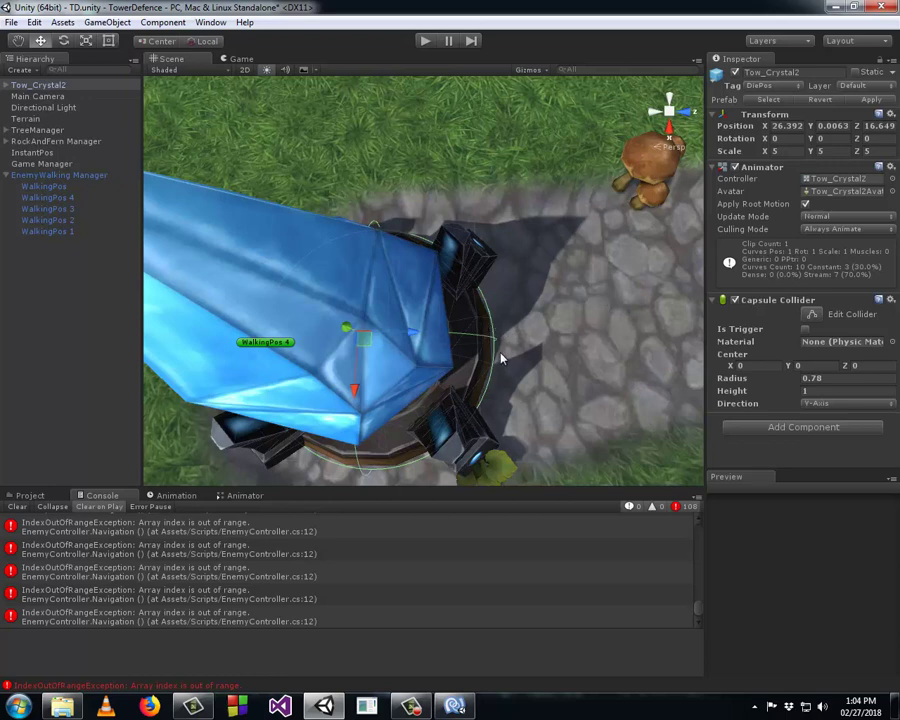
{"action": "scroll", "coordinate": [502, 358], "scroll_direction": "down", "scroll_amount": 3}
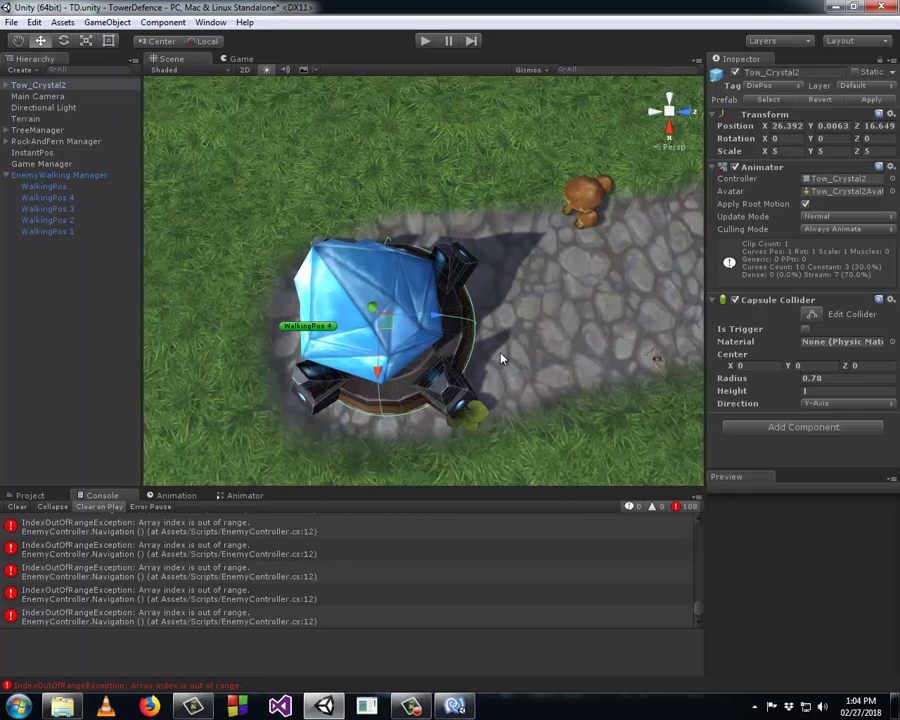
{"action": "scroll", "coordinate": [502, 358], "scroll_direction": "up", "scroll_amount": 2}
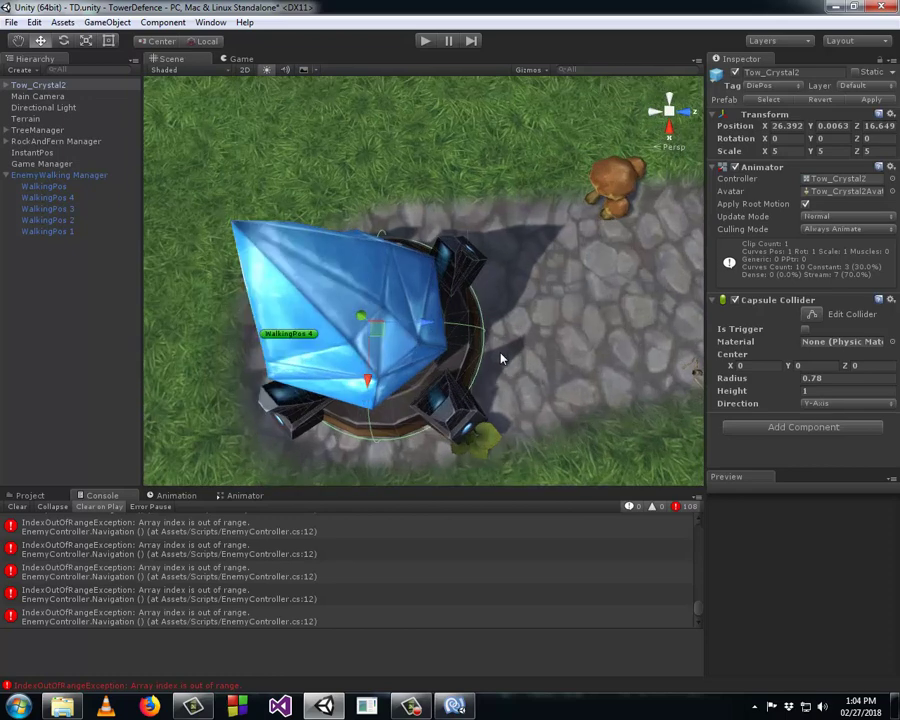
- Change the capsule collider radius to 0.8 and orbit the tower to check the gizmo
{"action": "left_click", "coordinate": [829, 377]}
{"action": "type", "text": "0.8"}
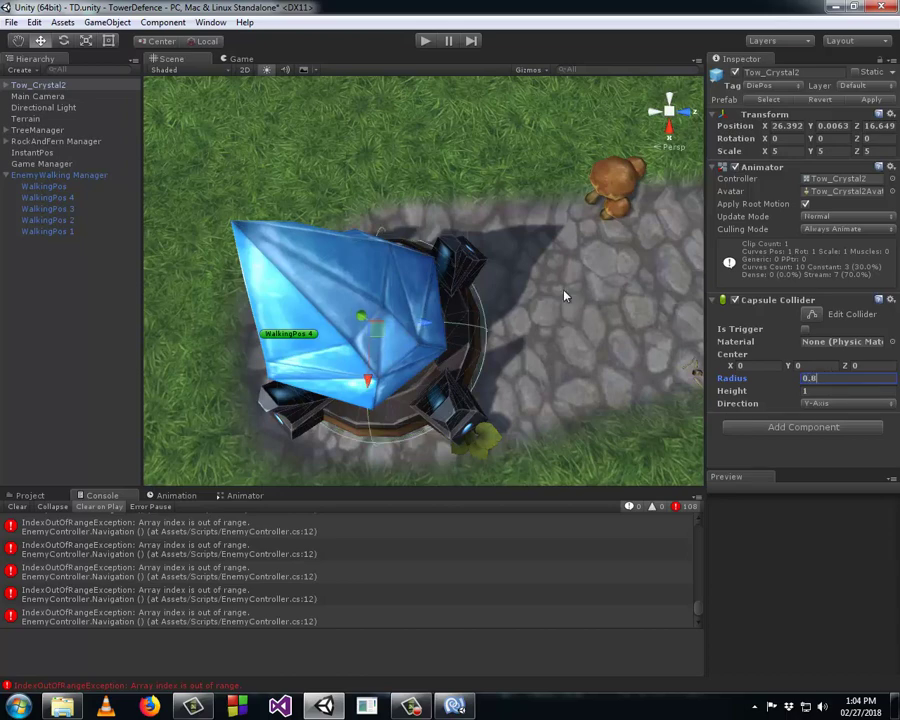
{"action": "mouse_move", "coordinate": [563, 296]}
{"action": "right_mouse_down"}
{"action": "mouse_move", "coordinate": [283, 278]}
{"action": "mouse_move", "coordinate": [450, 380]}
{"action": "mouse_move", "coordinate": [251, 416]}
{"action": "mouse_move", "coordinate": [443, 340]}
{"action": "right_mouse_up"}
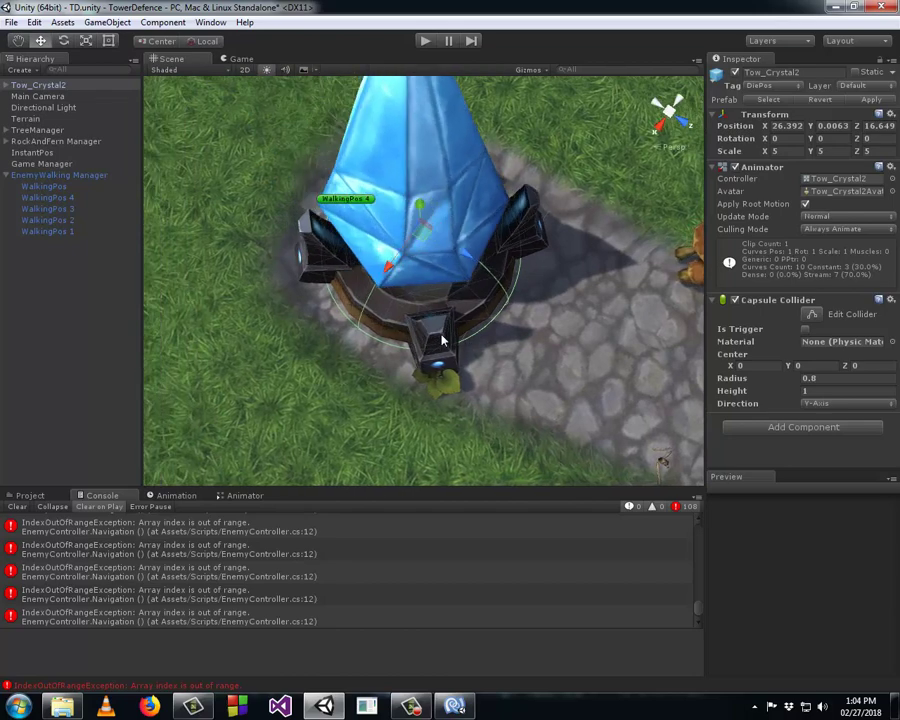
{"action": "mouse_move", "coordinate": [443, 340]}
{"action": "right_mouse_down"}
{"action": "mouse_move", "coordinate": [433, 340]}
{"action": "mouse_move", "coordinate": [532, 307]}
{"action": "right_mouse_up"}
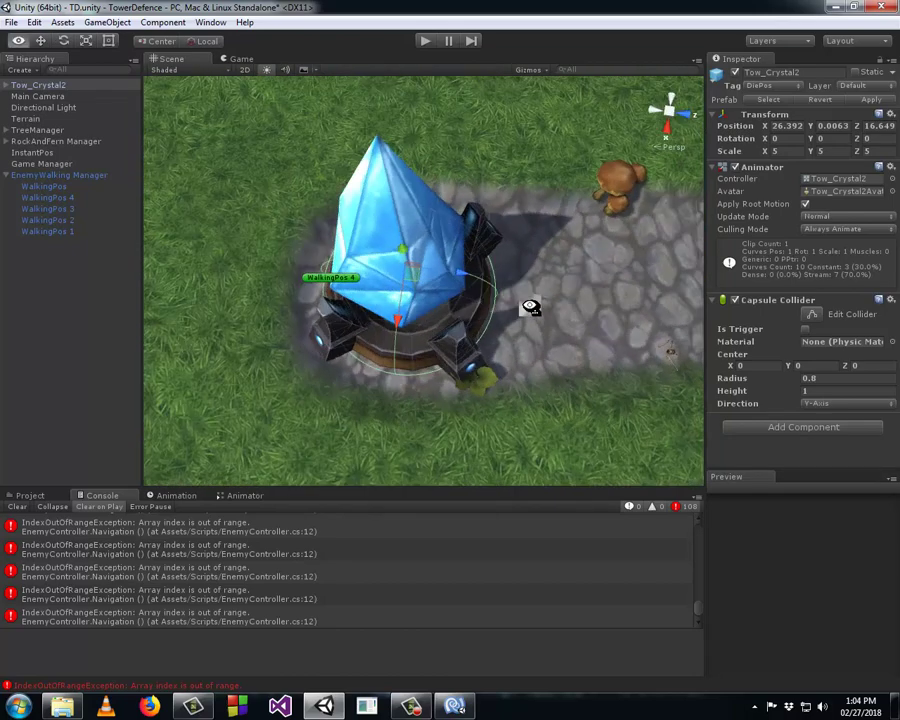
{"action": "mouse_move", "coordinate": [434, 321]}
{"action": "right_mouse_down"}
{"action": "mouse_move", "coordinate": [428, 307]}
{"action": "mouse_move", "coordinate": [585, 263]}
{"action": "right_mouse_up"}
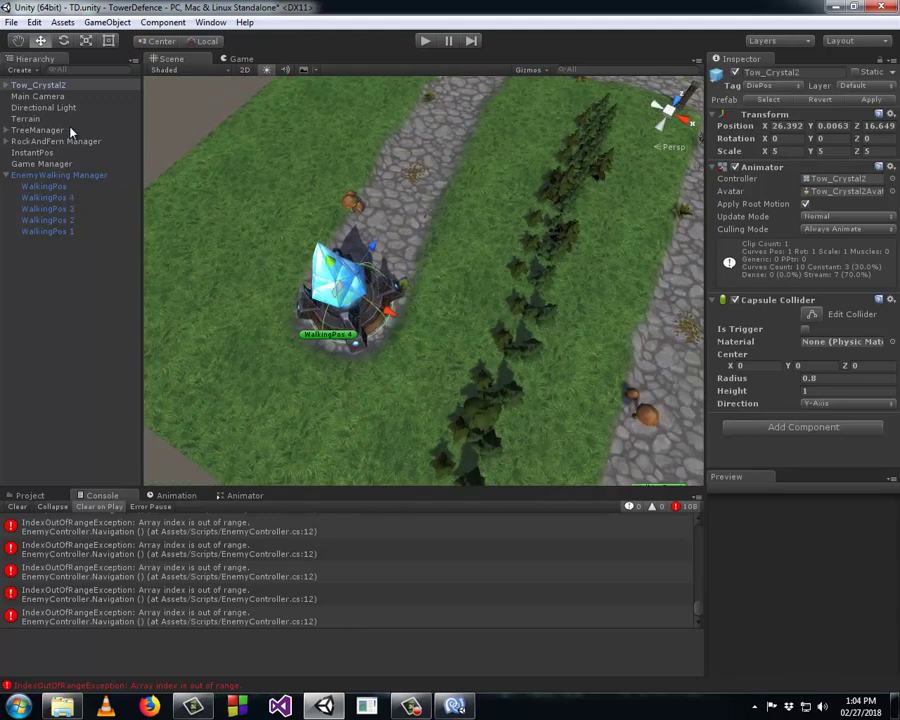
- Select Tow_Crystal2, clear the Console errors, and switch to EnemyController.cs in MonoDevelop
{"action": "left_click", "coordinate": [65, 88]}
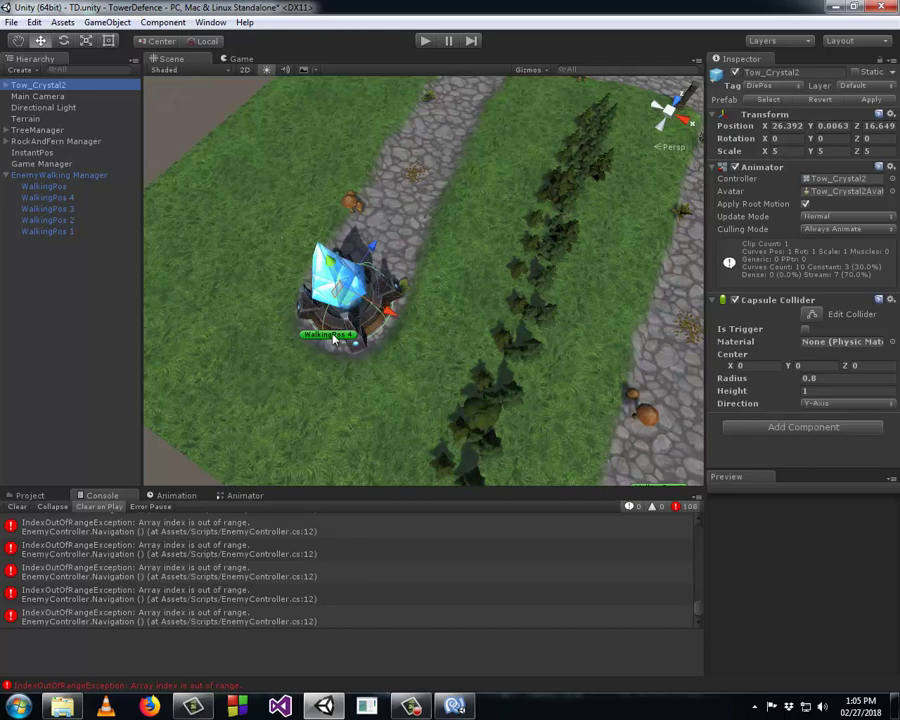
{"action": "scroll", "coordinate": [335, 340], "scroll_direction": "down", "scroll_amount": 5}
{"action": "scroll", "coordinate": [335, 340], "scroll_direction": "up", "scroll_amount": 6}
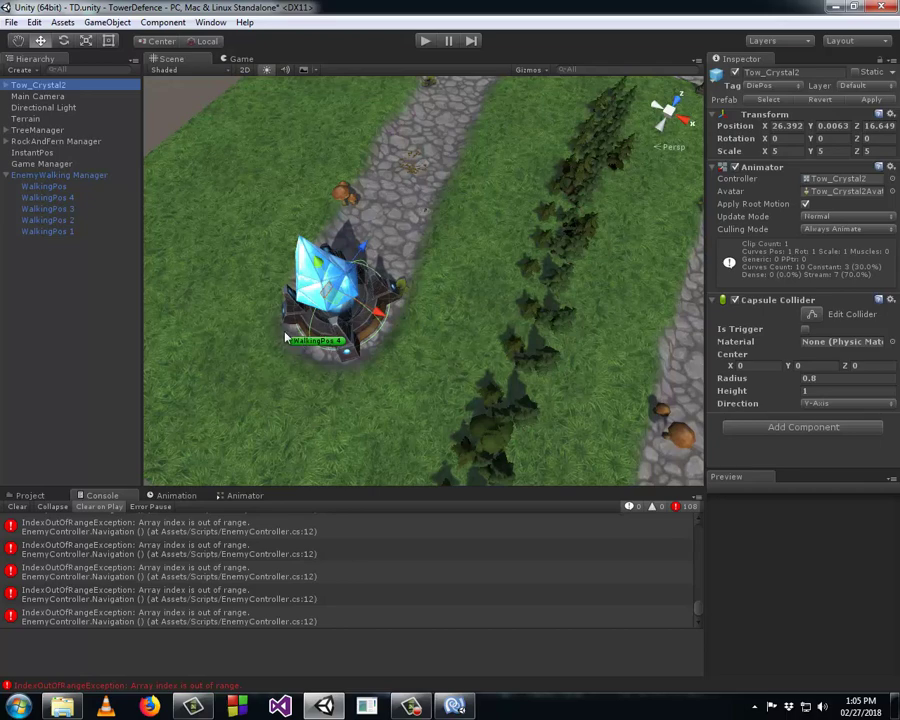
{"action": "left_click", "coordinate": [17, 506]}
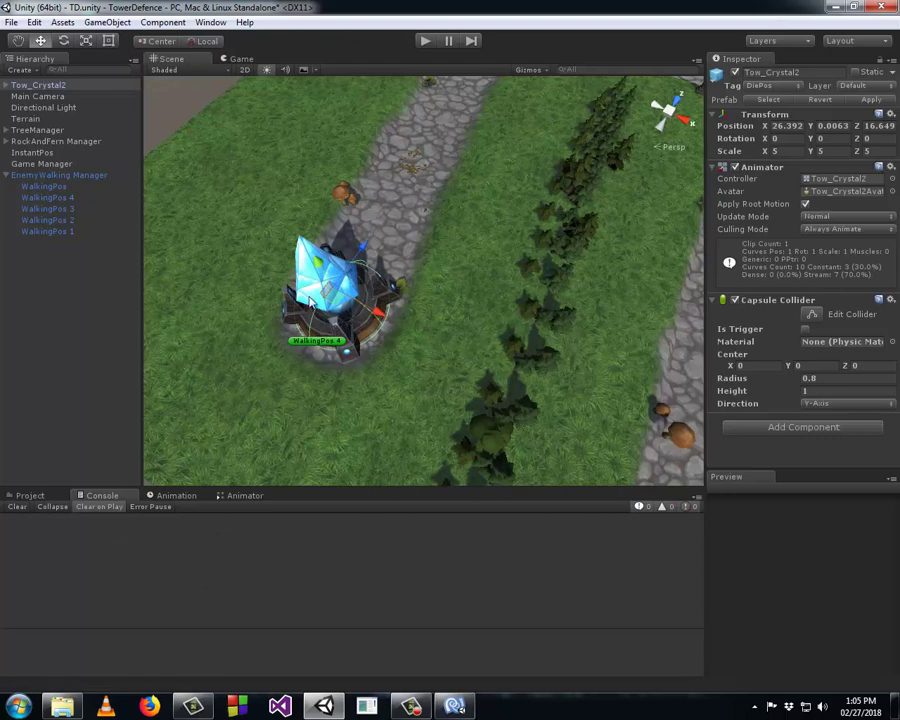
{"action": "left_click", "coordinate": [454, 705]}
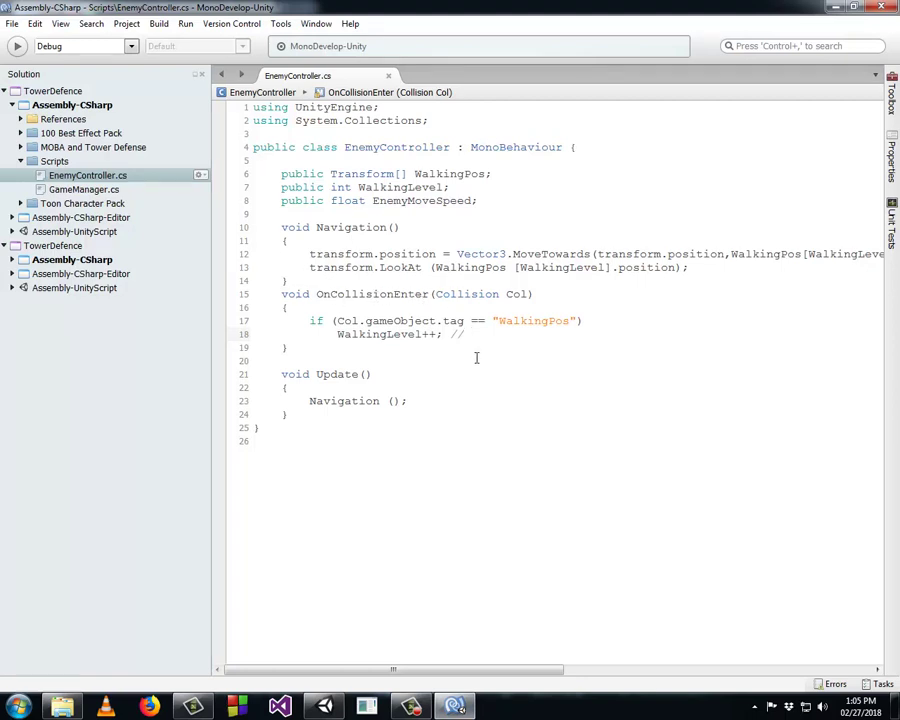
- Add if(Col.gameObject.tag == "DiePos") on a new line below WalkingLevel++ in OnCollisionEnter
{"action": "key", "text": "Return"}
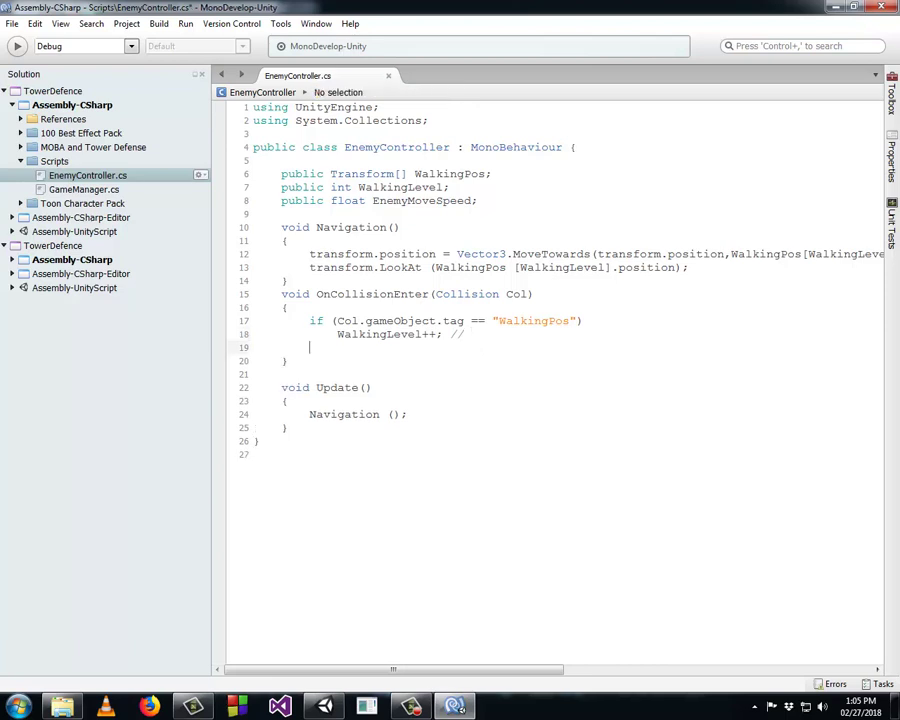
{"action": "type", "text": "if"}
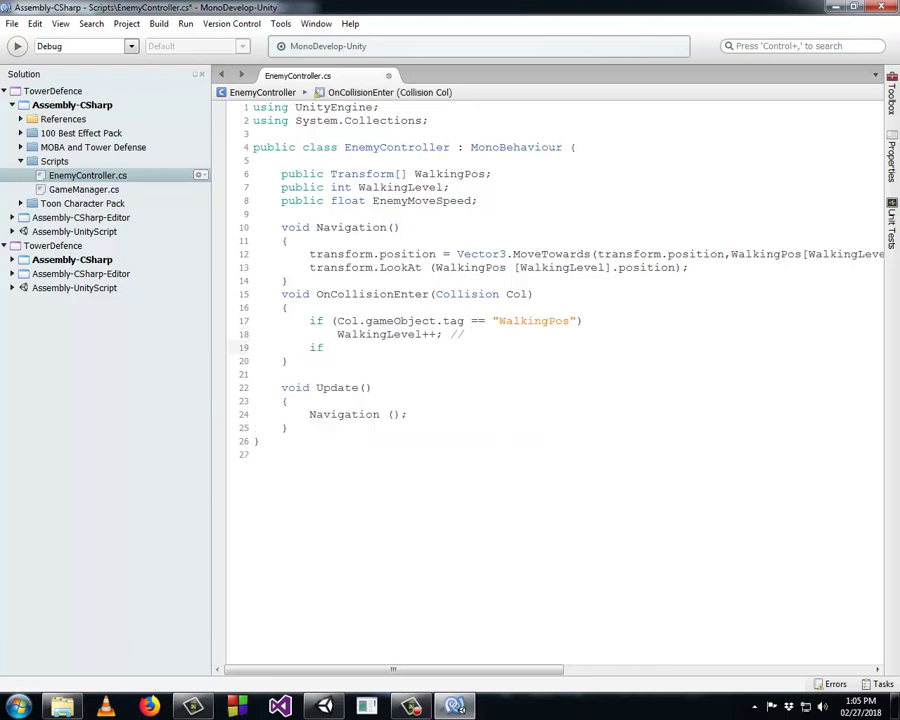
{"action": "type", "text": "(co"}
{"action": "key", "text": "BackSpace"}
{"action": "key", "text": "BackSpace"}
{"action": "type", "text": "Col"}
{"action": "type", "text": ".gameObject.tag == \""}
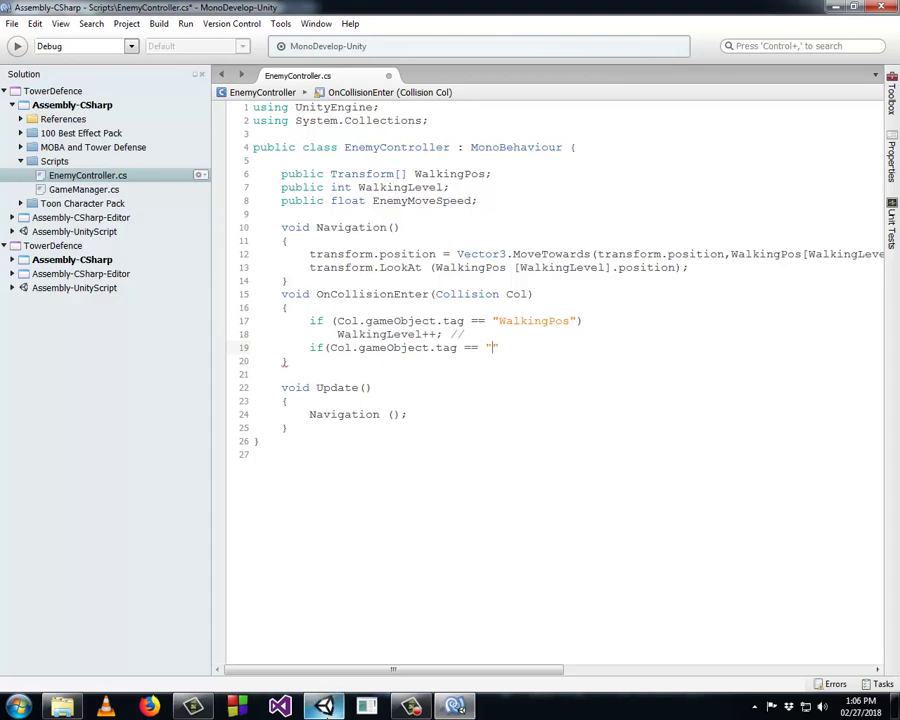
{"action": "key", "text": "alt+Tab"}
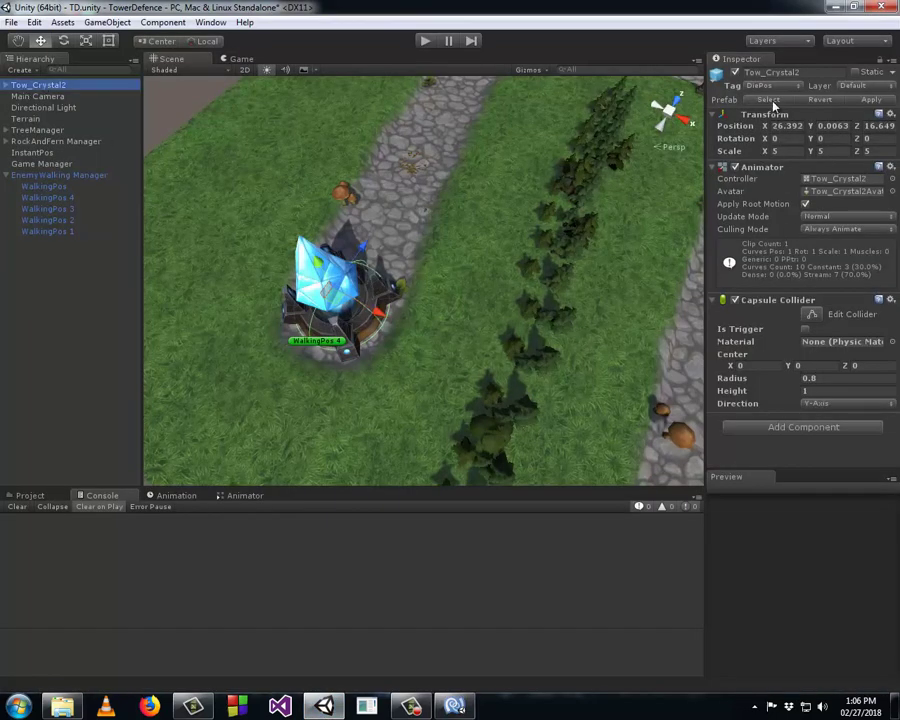
{"action": "left_click", "coordinate": [474, 711]}
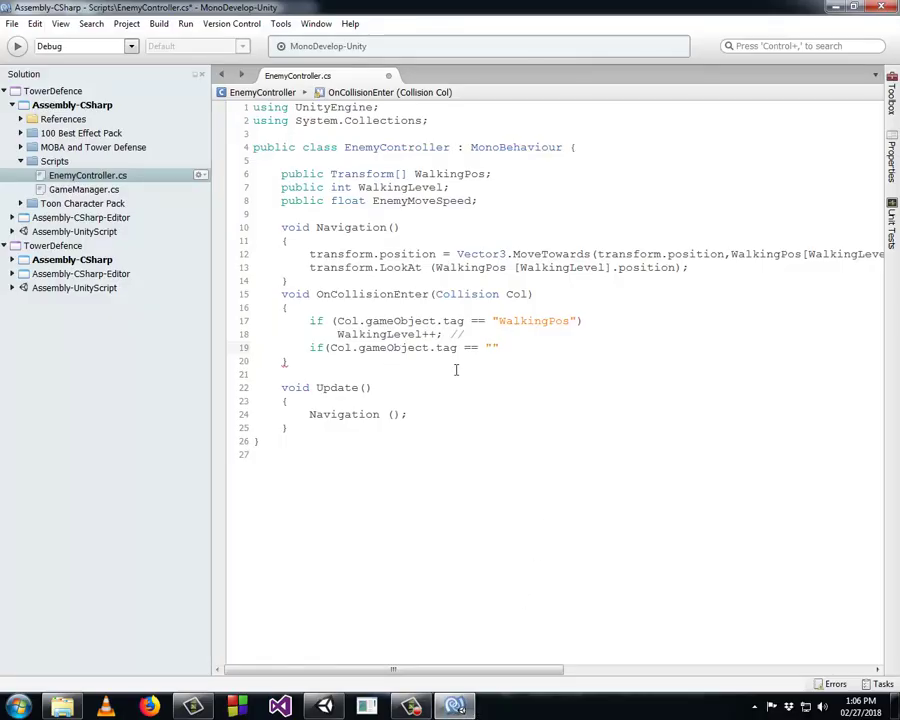
{"action": "type", "text": "DiePos\""}
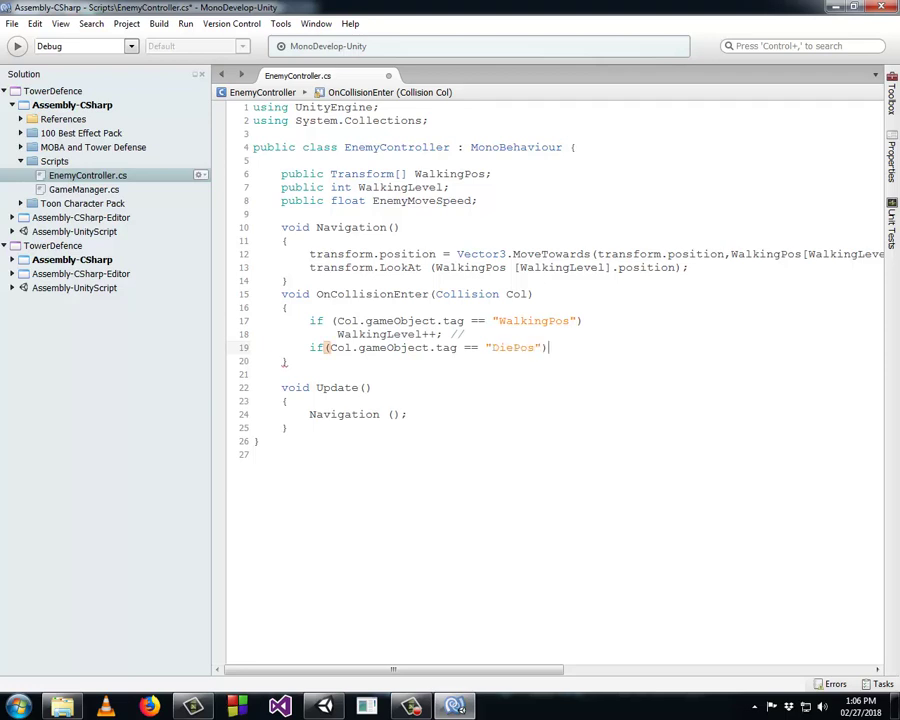
{"action": "type", "text": ")"}
{"action": "key", "text": "Return"}
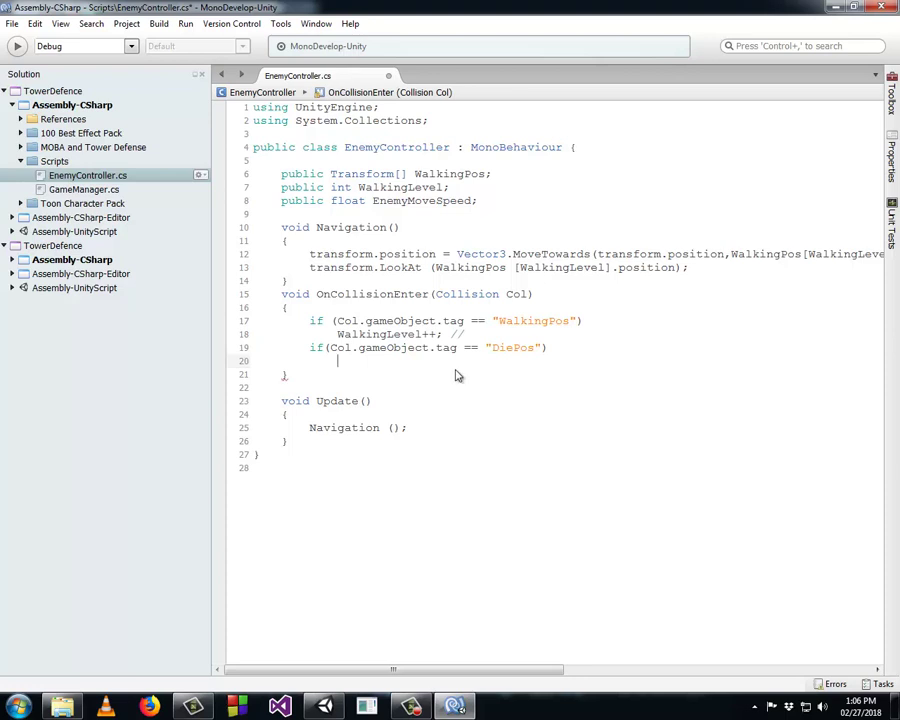
- Write Destroy(transform.gameObject); under the DiePos check using autocomplete
{"action": "type", "text": "dest"}
{"action": "key", "text": "Return"}
{"action": "type", "text": "Destroy(g"}
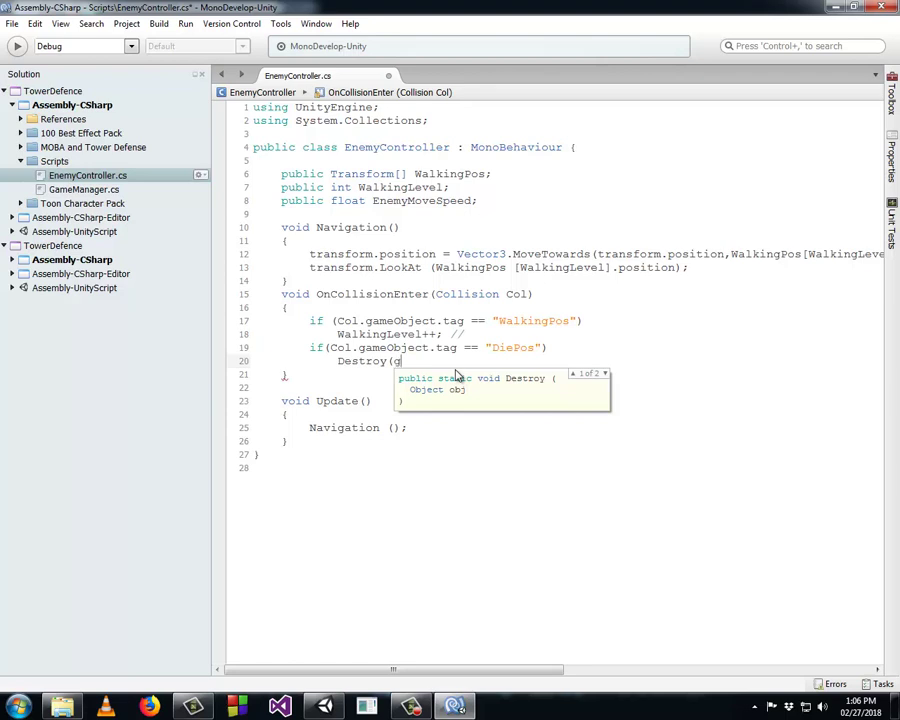
{"action": "type", "text": "ameObject"}
{"action": "type", "text": ");"}
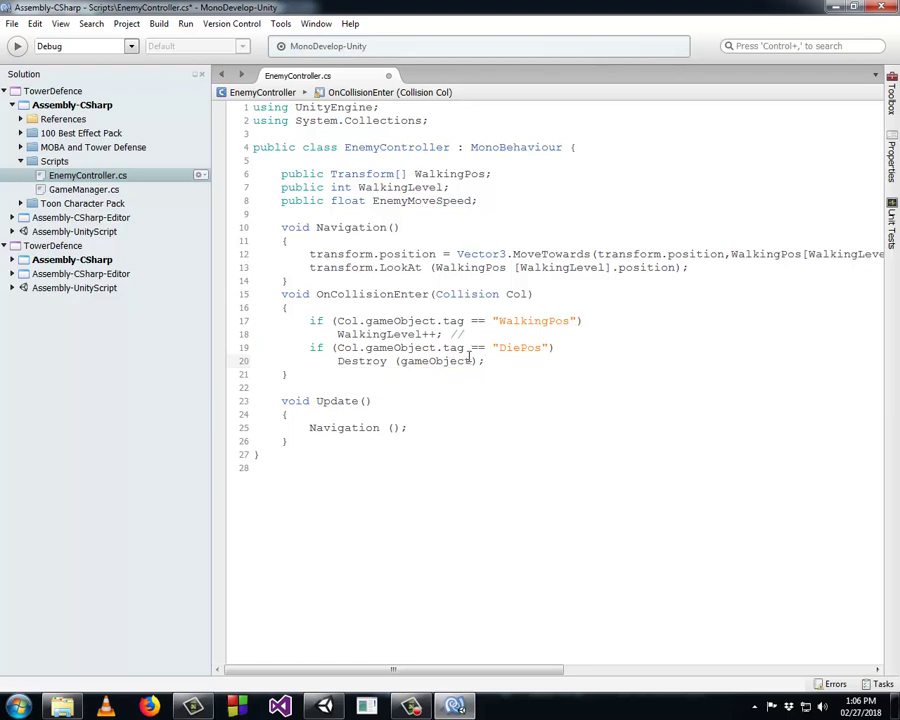
{"action": "double_click", "coordinate": [421, 361]}
{"action": "left_click_drag", "start_coordinate": [421, 361], "coordinate": [401, 362]}
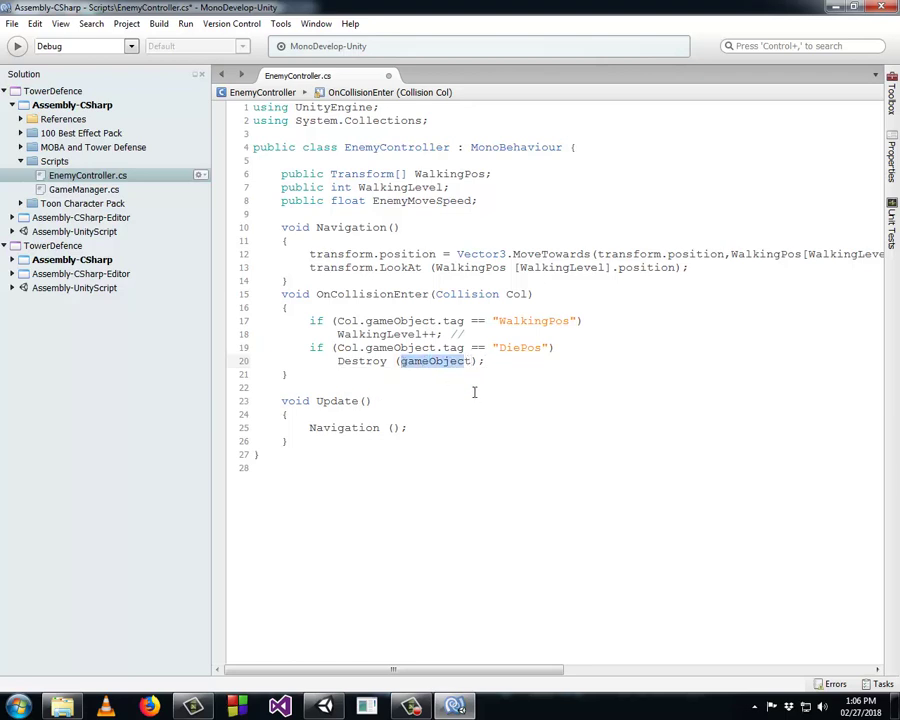
{"action": "left_click", "coordinate": [467, 363]}
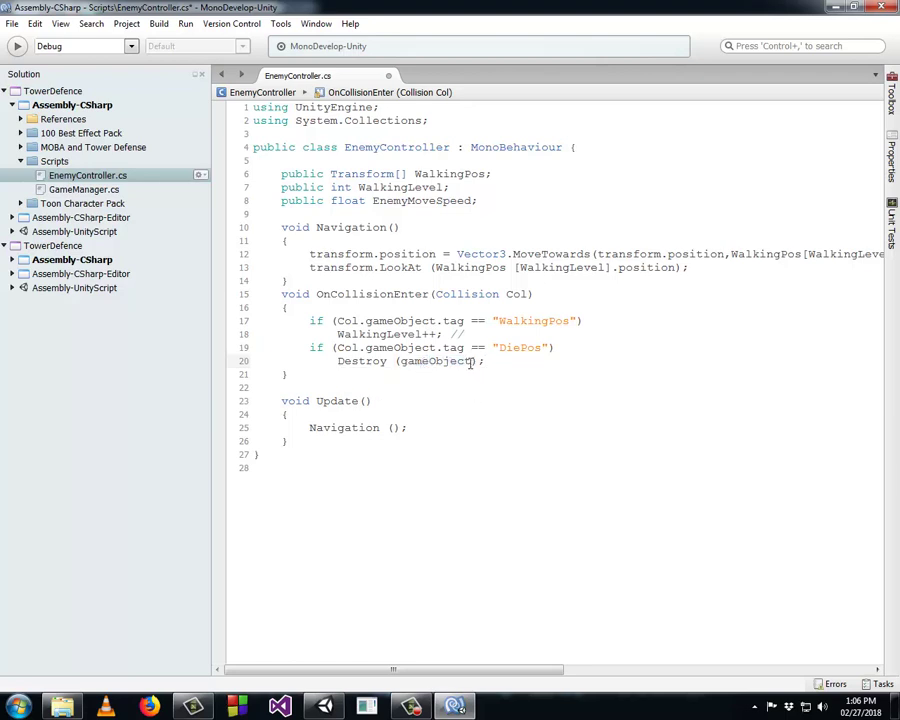
{"action": "double_click", "coordinate": [470, 363]}
{"action": "type", "text": "tra"}
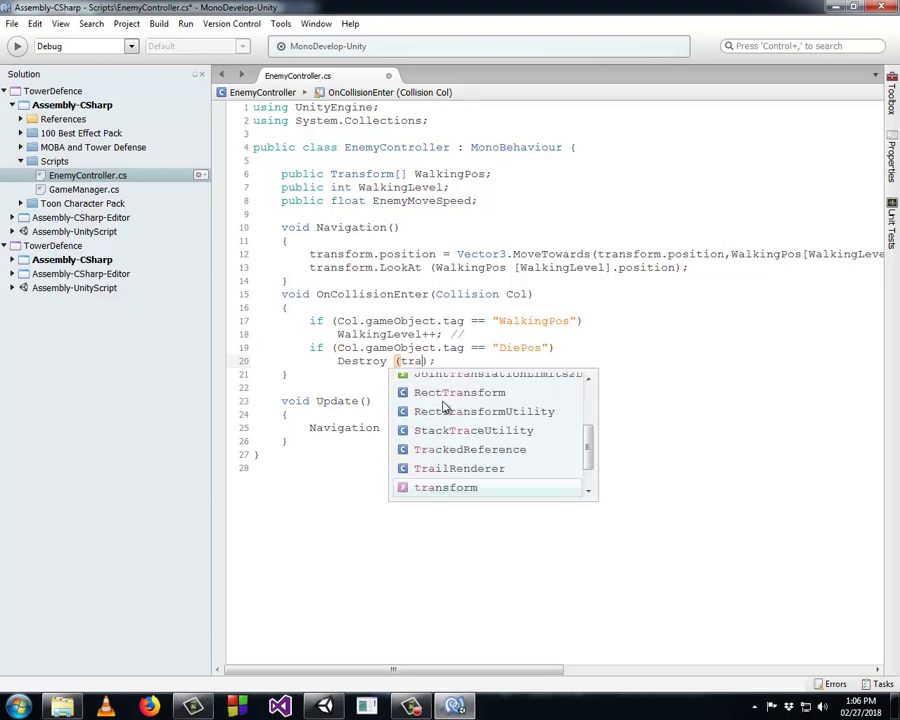
{"action": "key", "text": "Return"}
{"action": "type", "text": ".ga"}
{"action": "key", "text": "Return"}
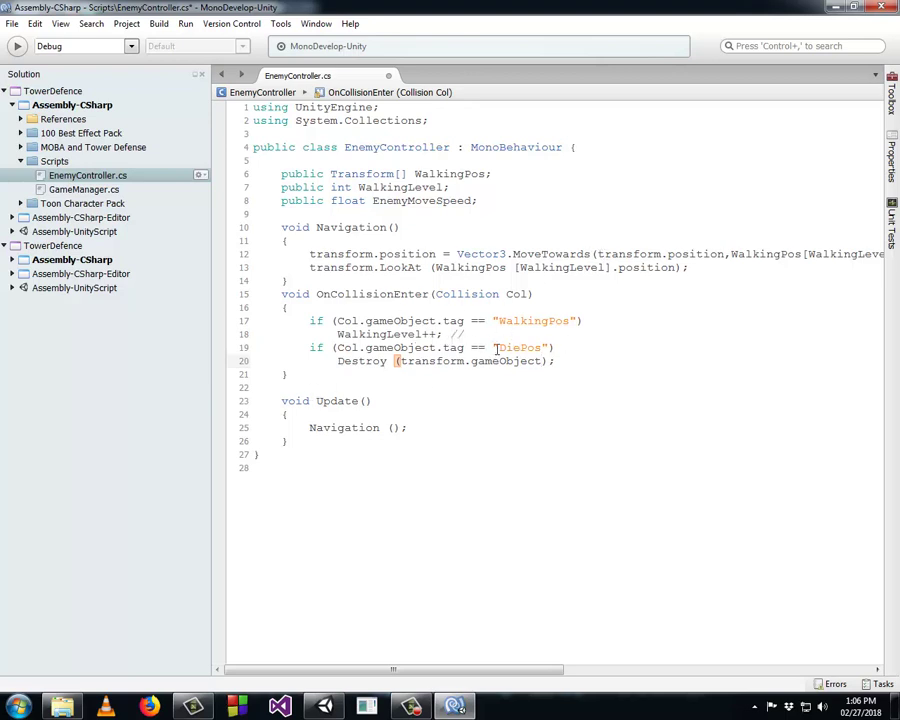
- Review the DiePos and WalkingPos tag names and the Destroy argument in the script
{"action": "left_click_drag", "start_coordinate": [497, 348], "coordinate": [544, 345]}
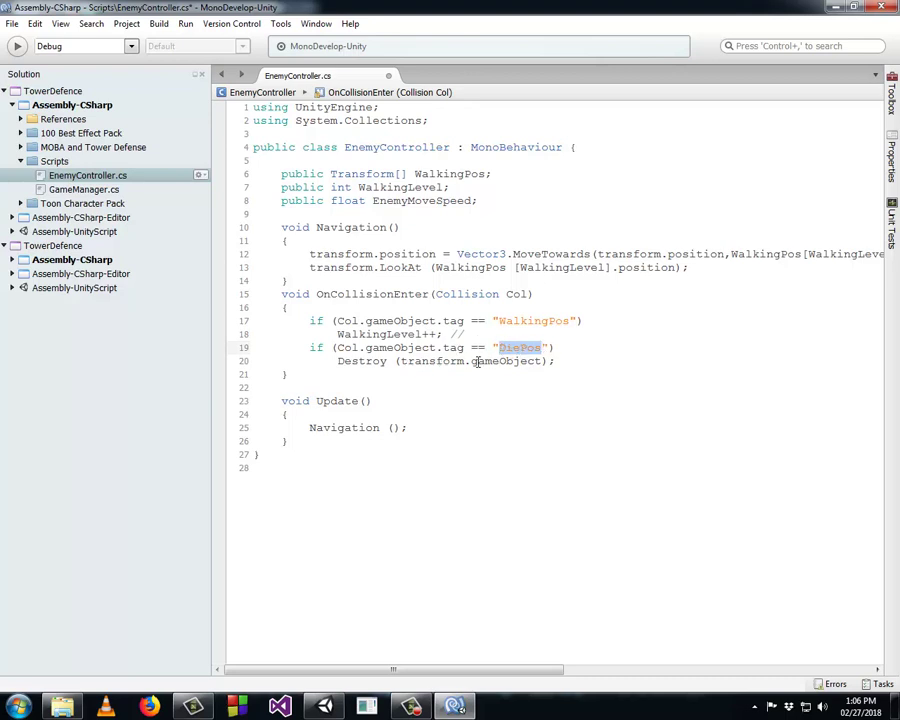
{"action": "left_click_drag", "start_coordinate": [401, 362], "coordinate": [564, 363]}
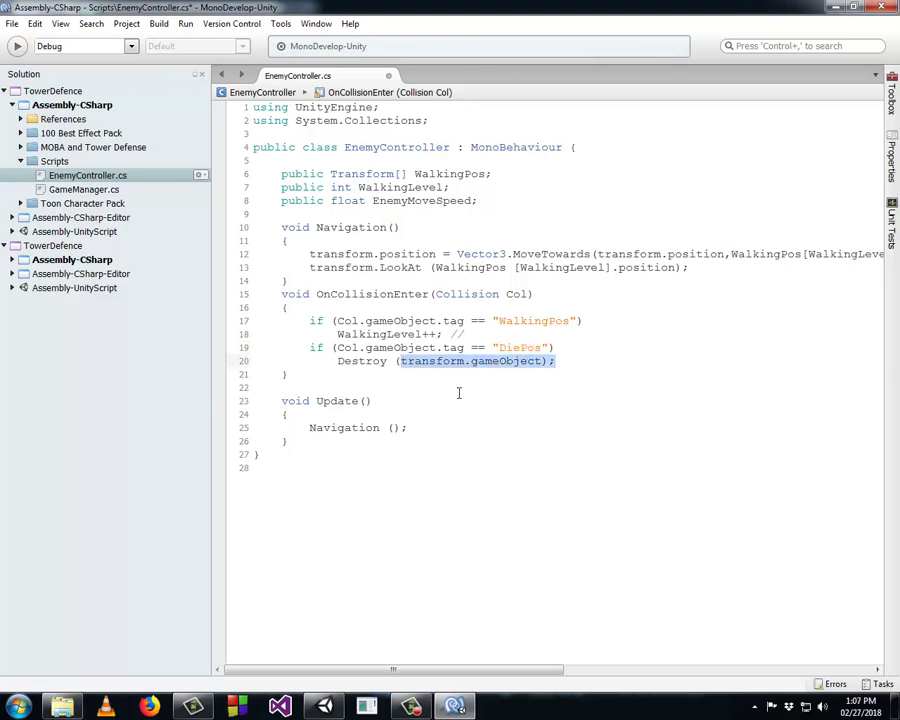
{"action": "left_click", "coordinate": [504, 321]}
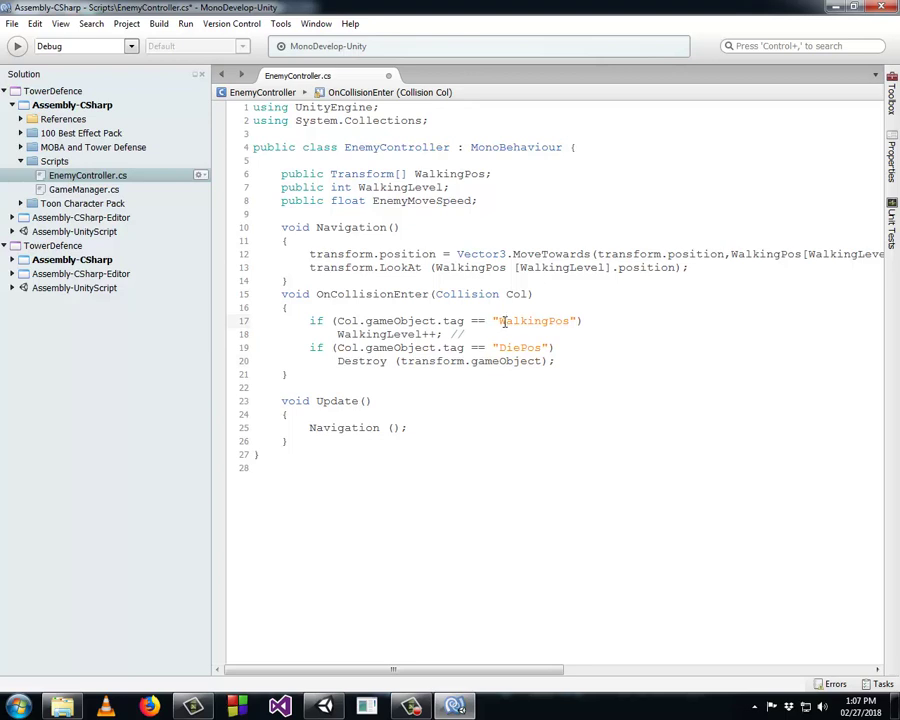
{"action": "left_click_drag", "start_coordinate": [500, 321], "coordinate": [572, 322]}
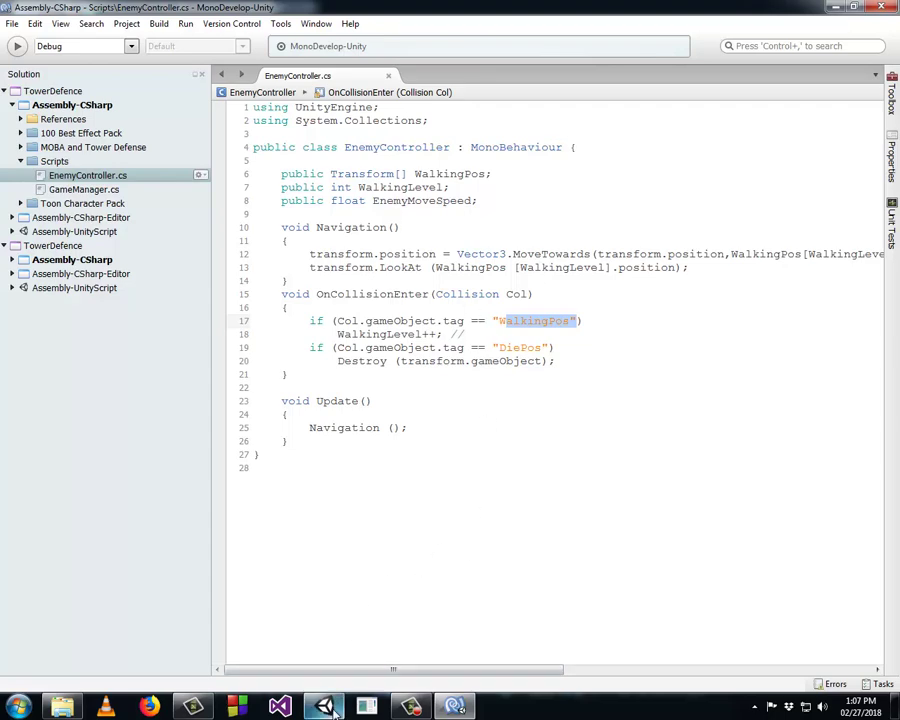
- Back in Unity, frame the whole winding path from InstantPos to the crystal tower at WalkingPos 4
{"action": "key", "text": "alt+Tab"}
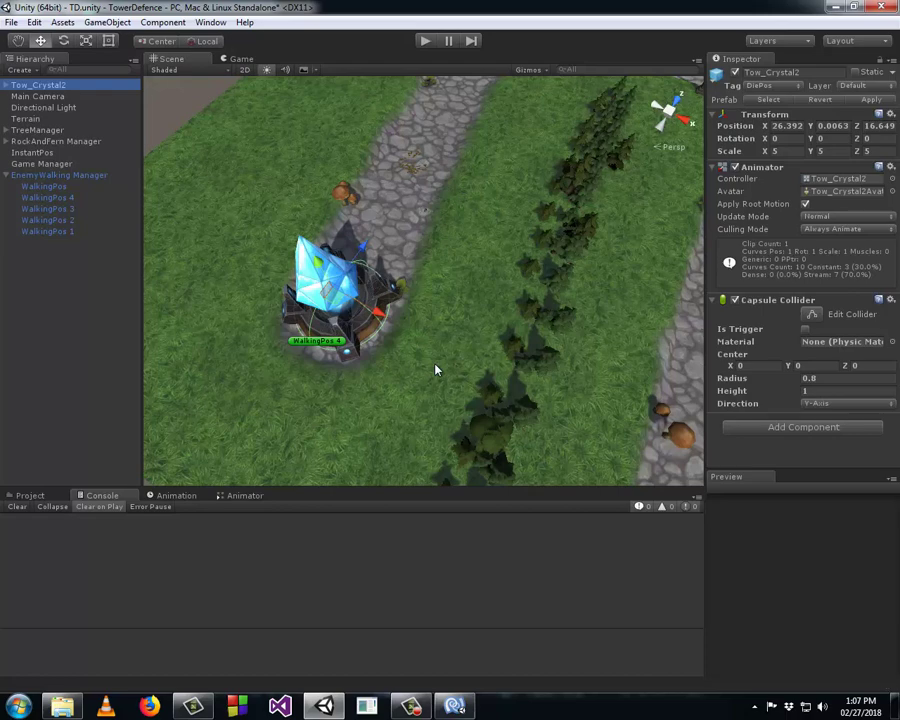
{"action": "mouse_move", "coordinate": [435, 370]}
{"action": "left_mouse_down", "text": "alt"}
{"action": "mouse_move", "coordinate": [545, 292]}
{"action": "mouse_move", "coordinate": [533, 291]}
{"action": "mouse_move", "coordinate": [488, 161]}
{"action": "left_mouse_up", "text": "alt"}
{"action": "scroll", "coordinate": [548, 295], "scroll_direction": "down", "scroll_amount": 5}
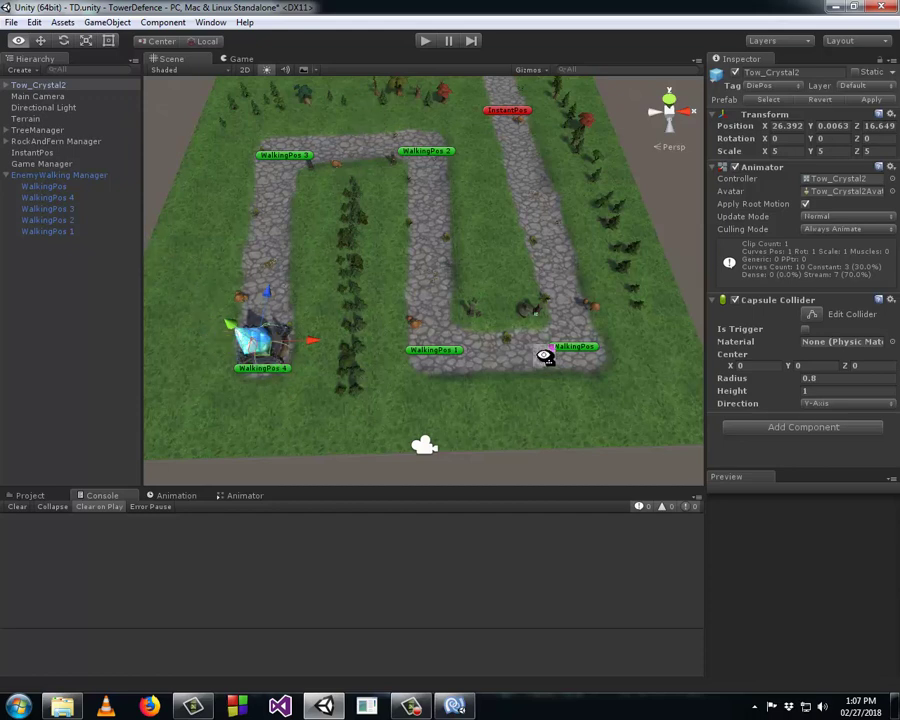
{"action": "left_click_drag", "start_coordinate": [512, 249], "coordinate": [486, 104], "text": "alt"}
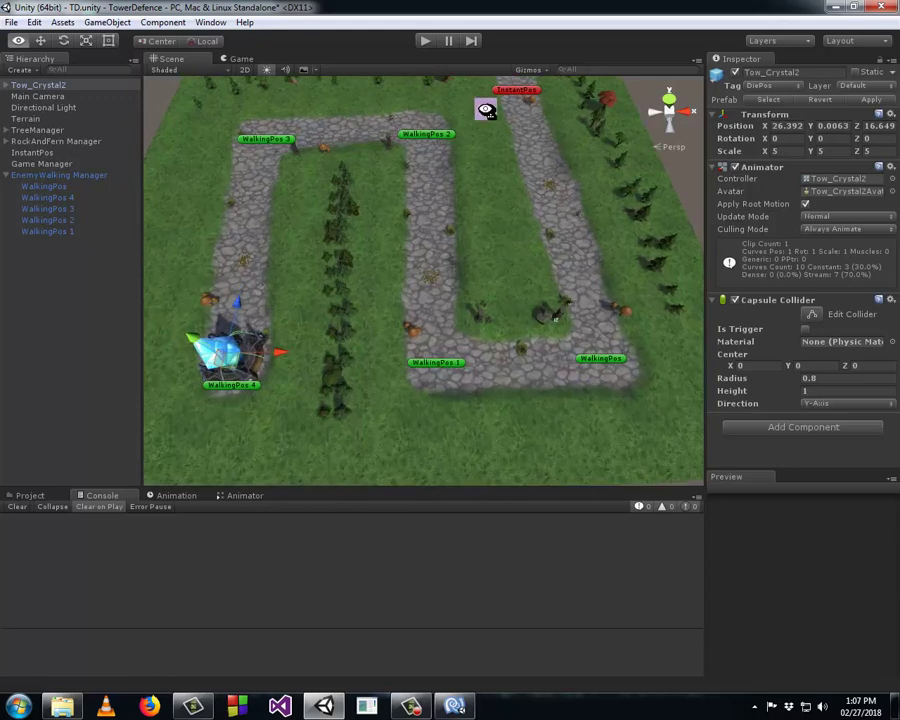
- Play-test the TD scene, watching Undead clones vanish at the crystal tower, then stop
{"action": "left_click", "coordinate": [425, 42]}
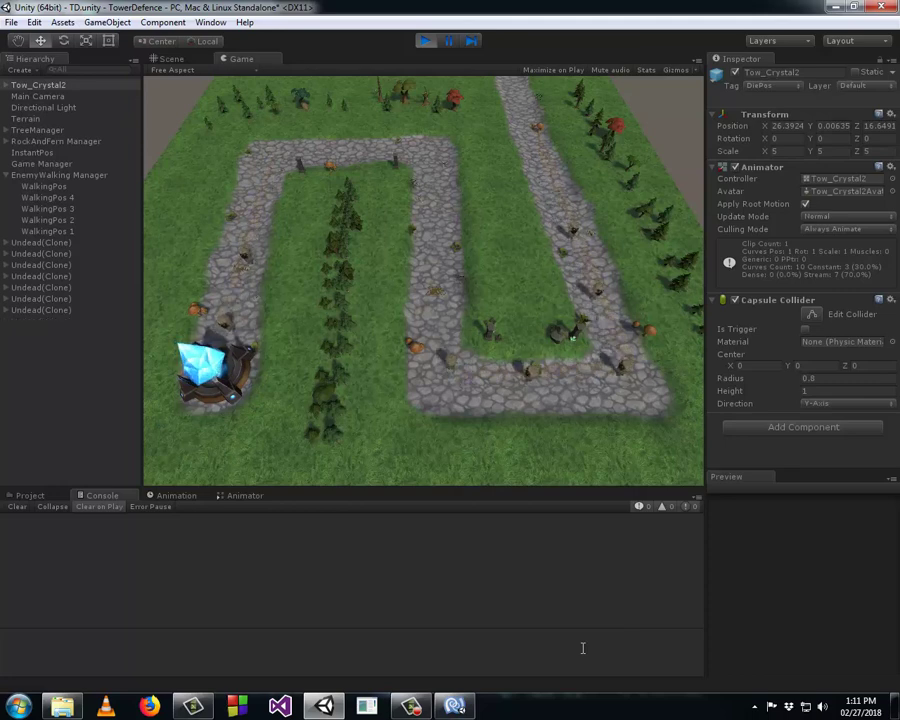
{"action": "left_click", "coordinate": [427, 40]}
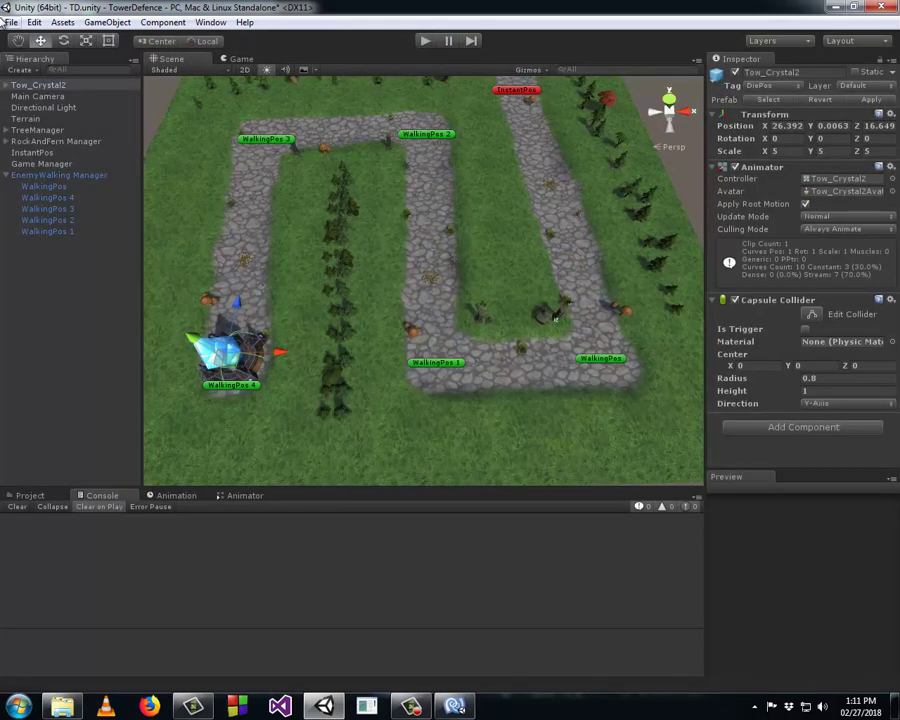
- Save the TD scene and then the whole project from the File menu
{"action": "left_click", "coordinate": [15, 22]}
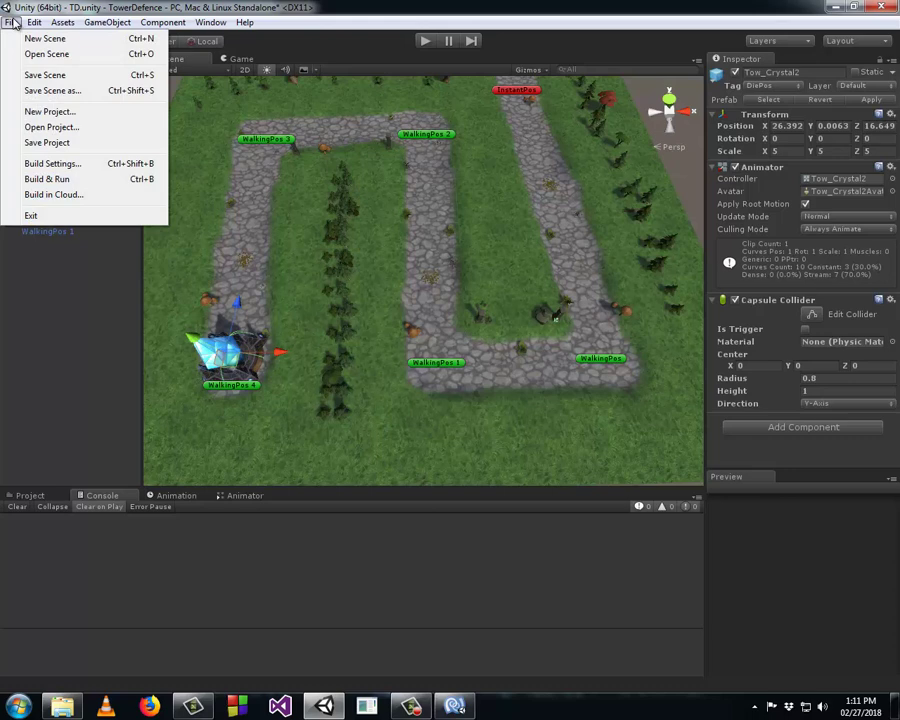
{"action": "left_click", "coordinate": [31, 78]}
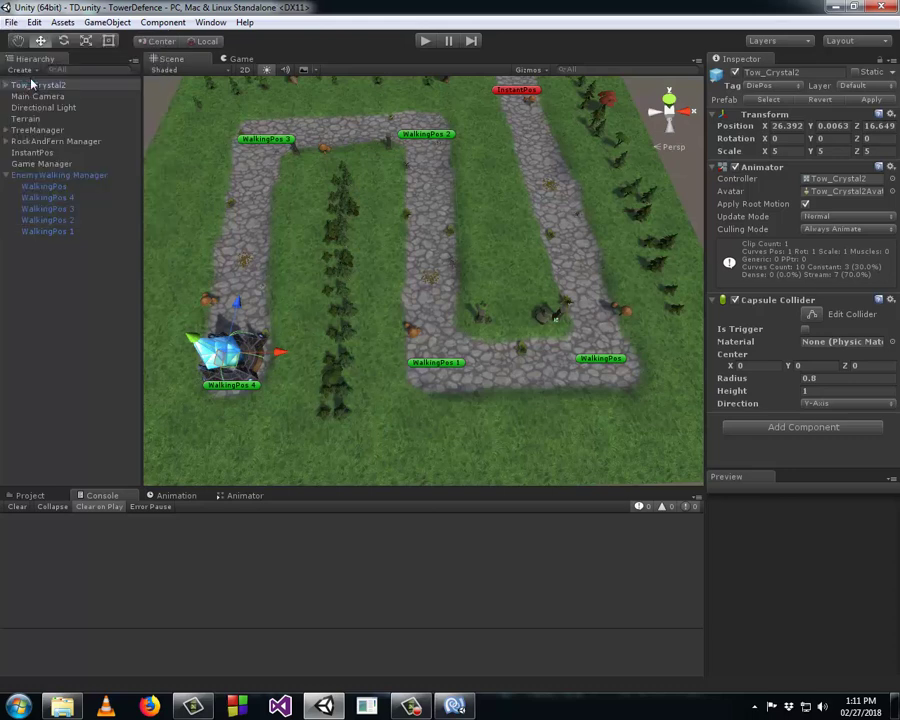
{"action": "left_click", "coordinate": [12, 22]}
{"action": "left_click", "coordinate": [51, 146]}
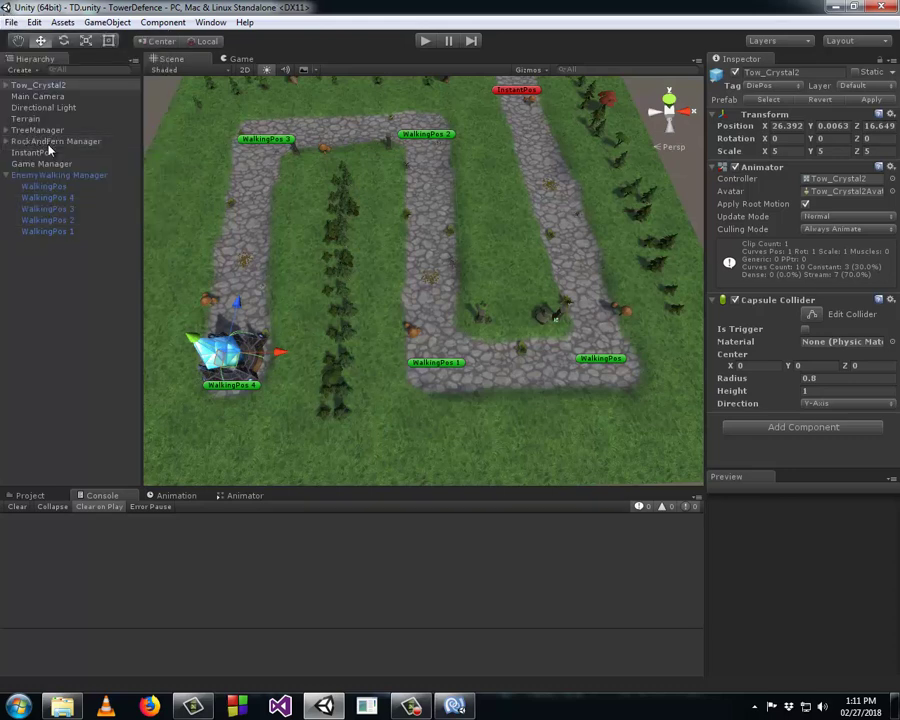